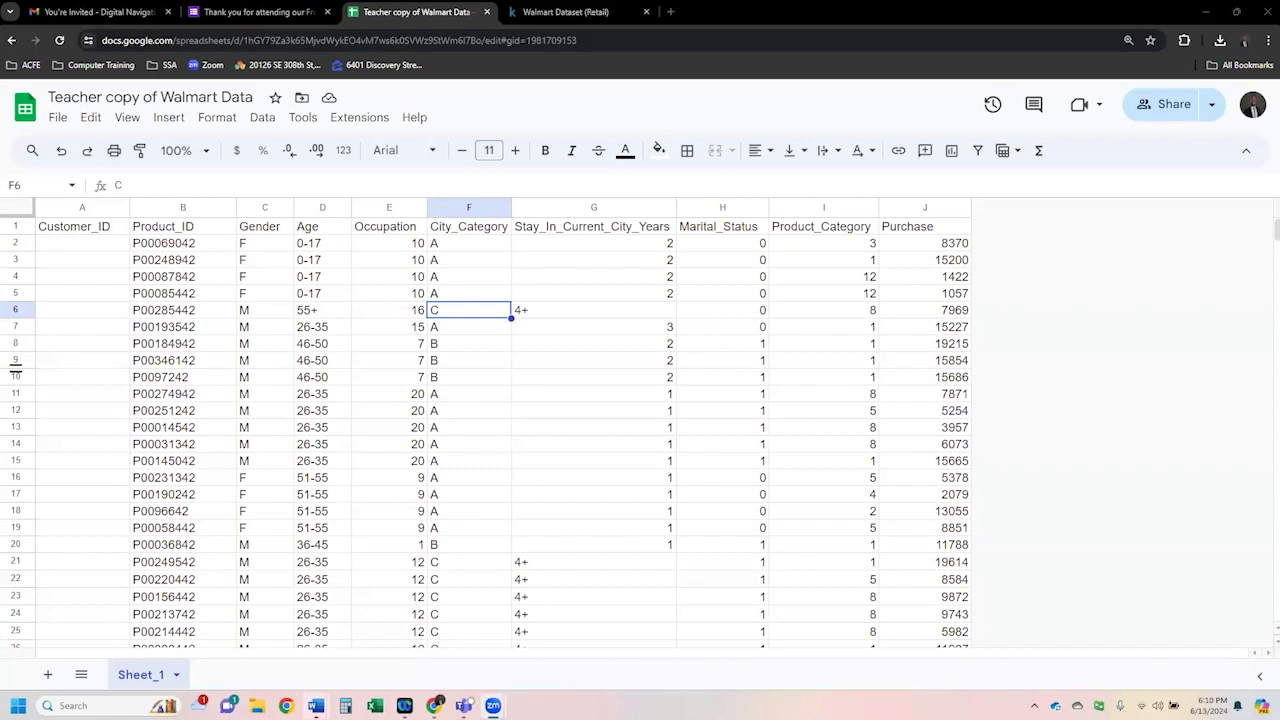
- Close the Walmart data spreadsheet tab and switch to the survey form tab
left_click(487, 12)
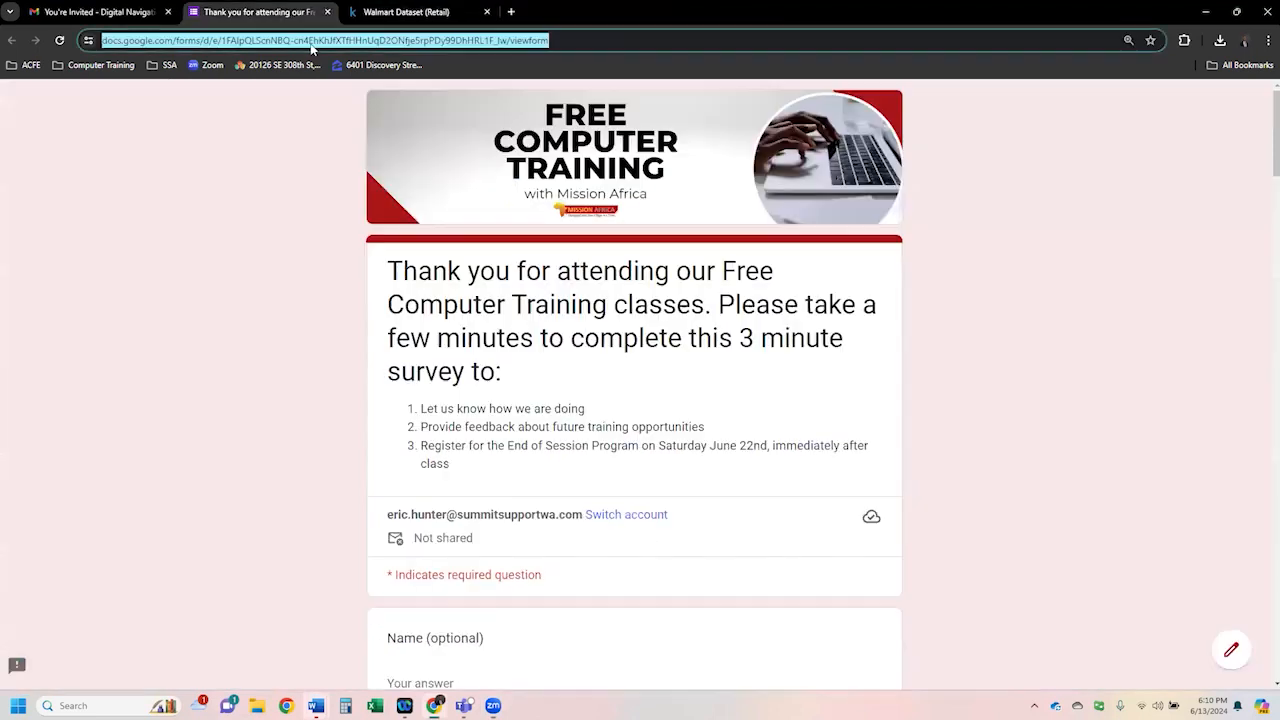
left_click(284, 14)
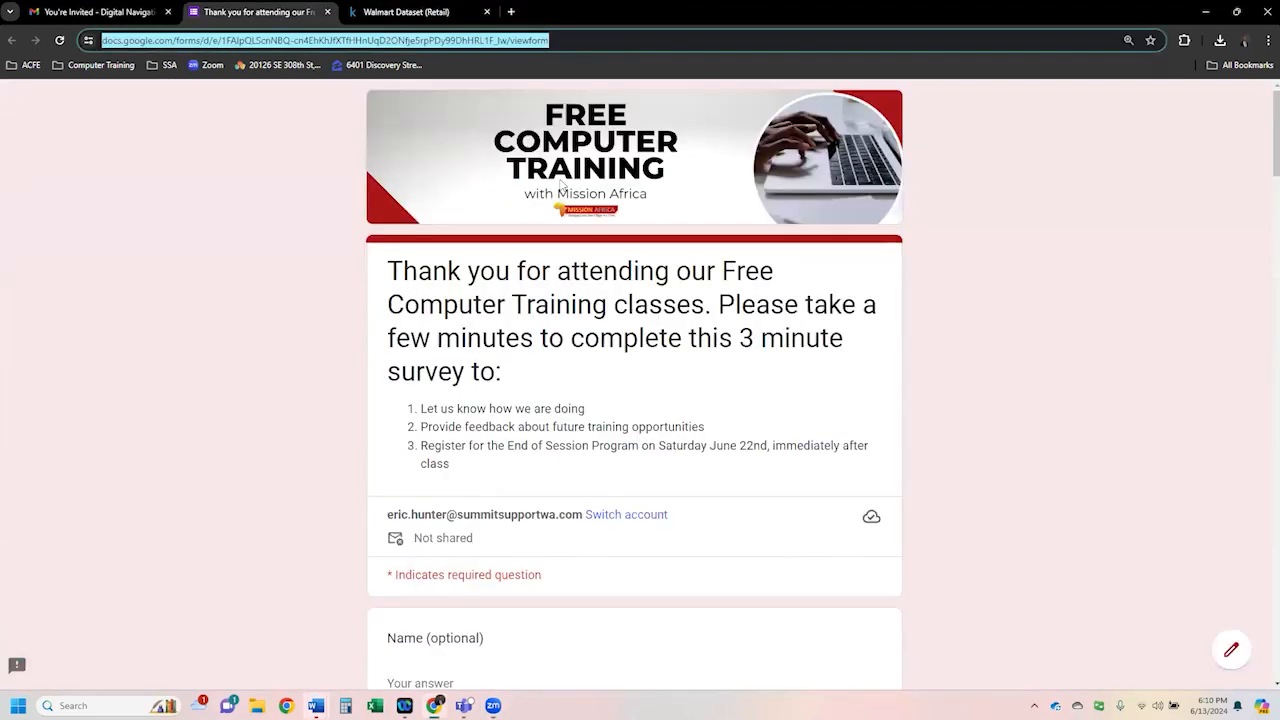
- Copy the survey form's web address from the address bar
right_click(415, 43)
left_click(462, 170)
key("alt+Tab")
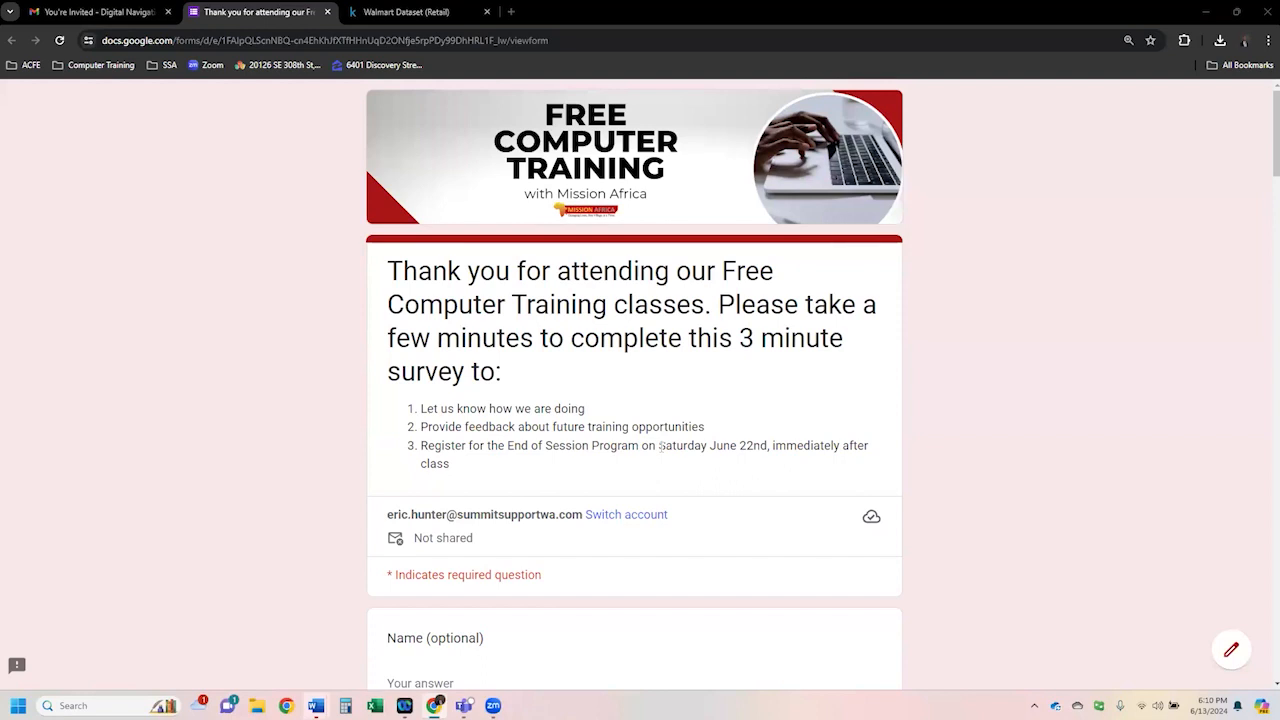
- Scroll through the survey form to review its questions
scroll(829, 314, "down", 1)
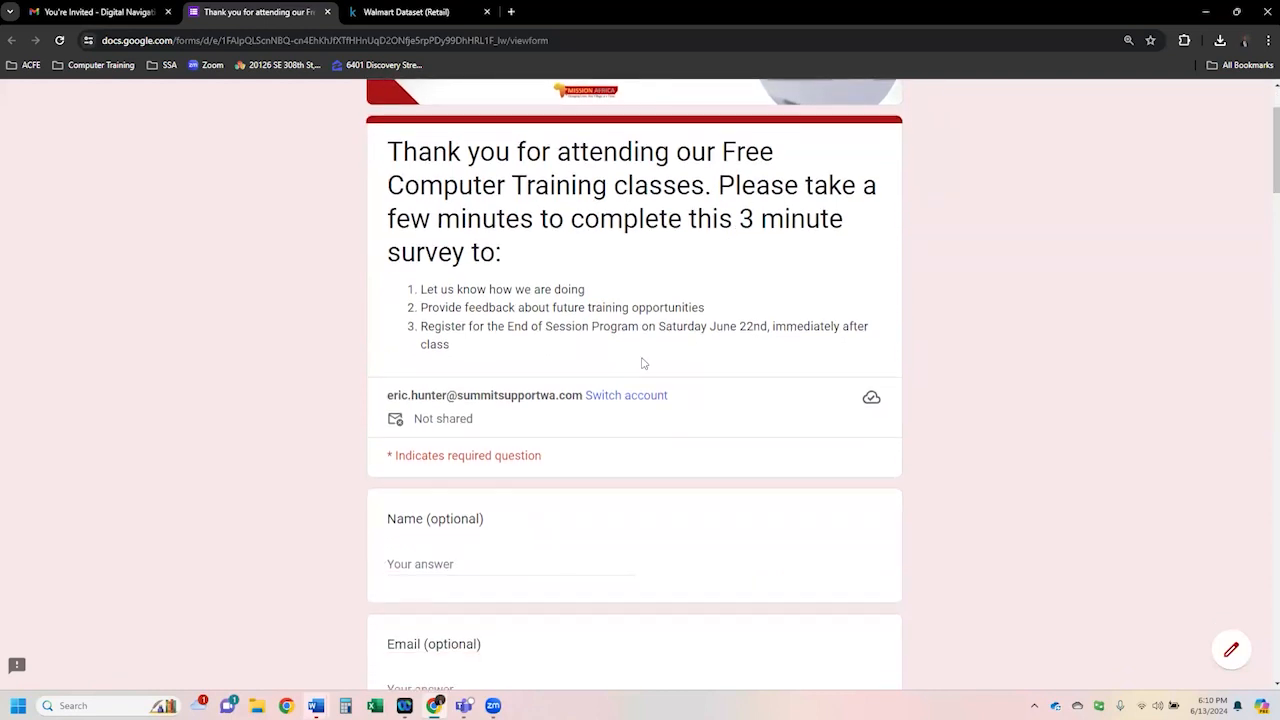
scroll(643, 363, "down", 2)
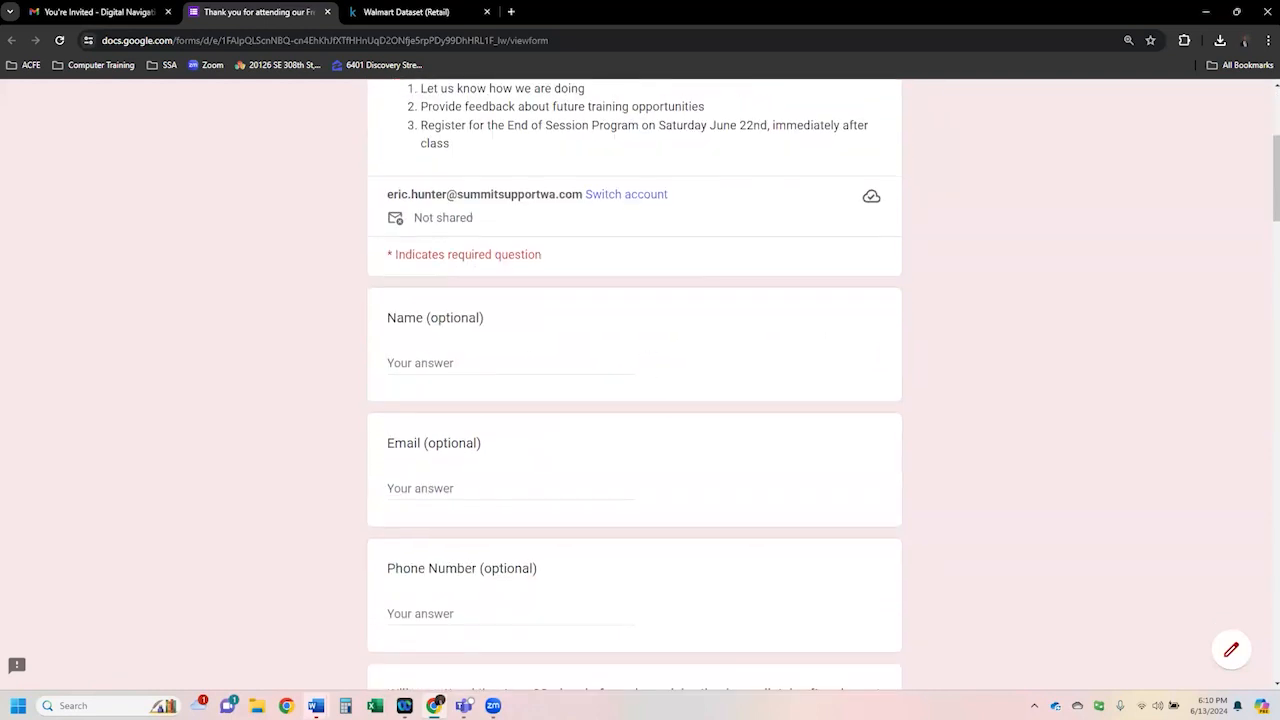
scroll(493, 291, "up", 2)
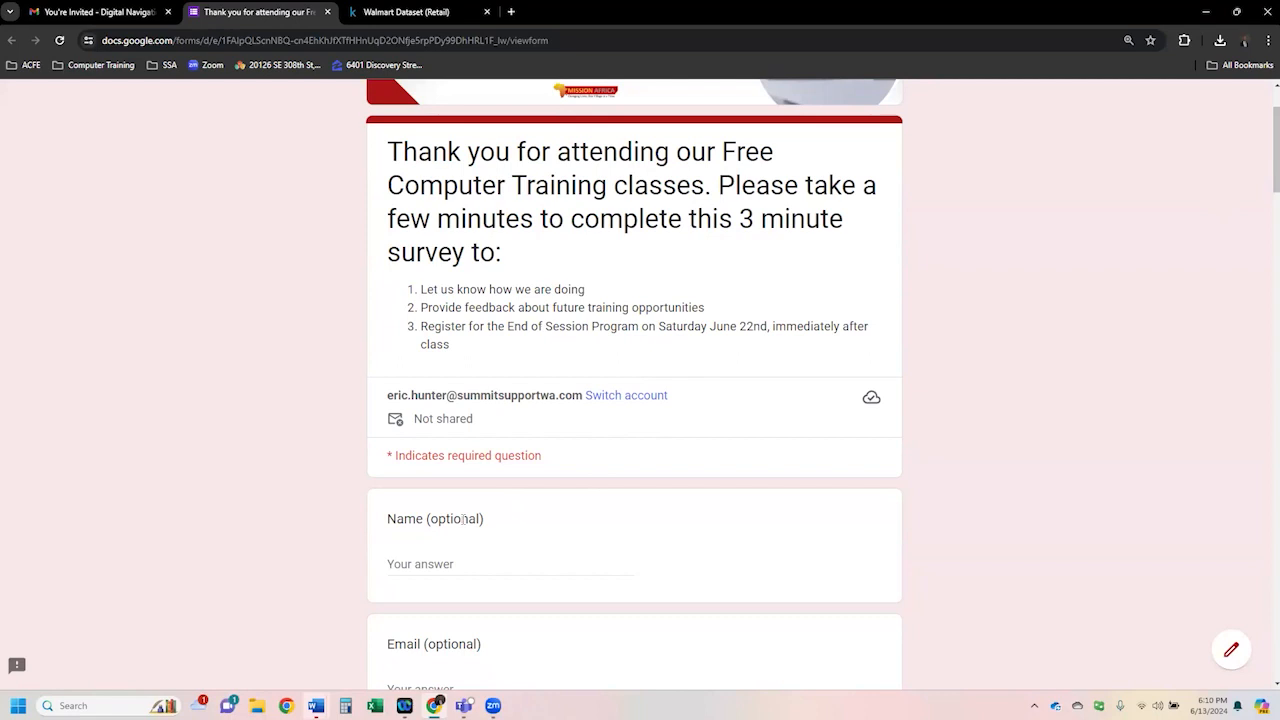
left_click_drag(1265, 163, 1265, 262)
left_click(864, 426)
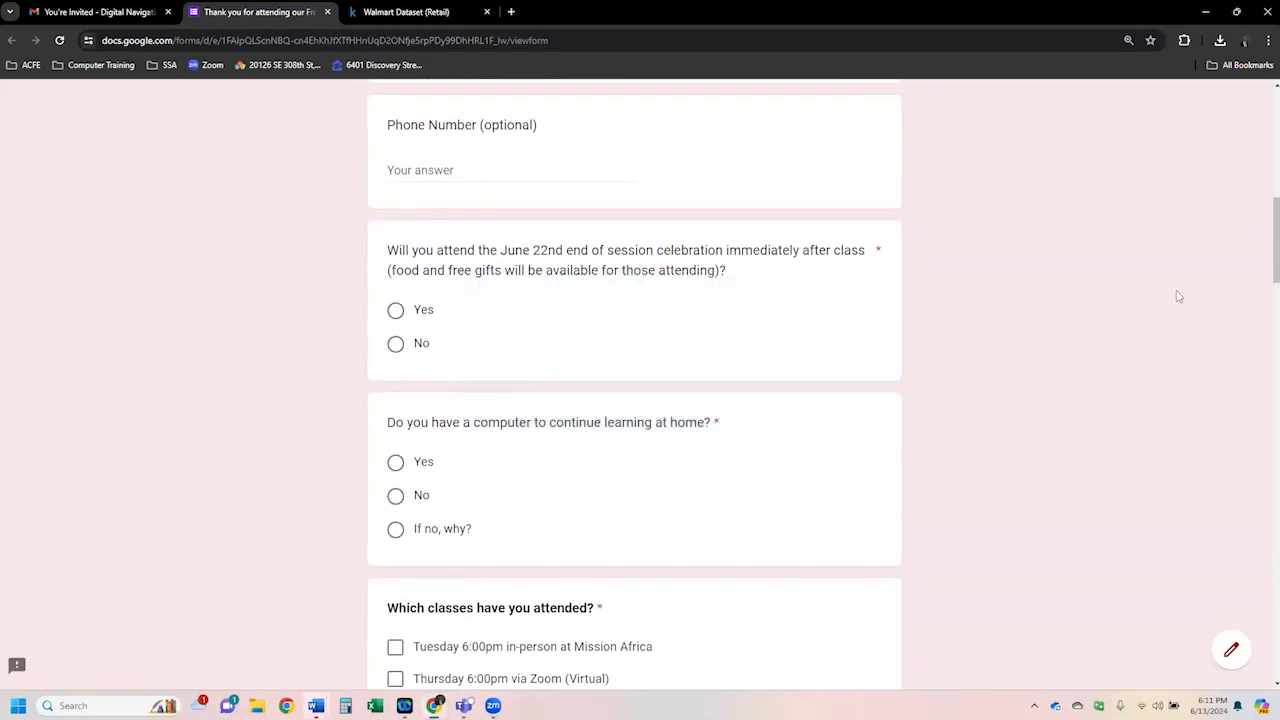
left_click_drag(1265, 269, 1265, 332)
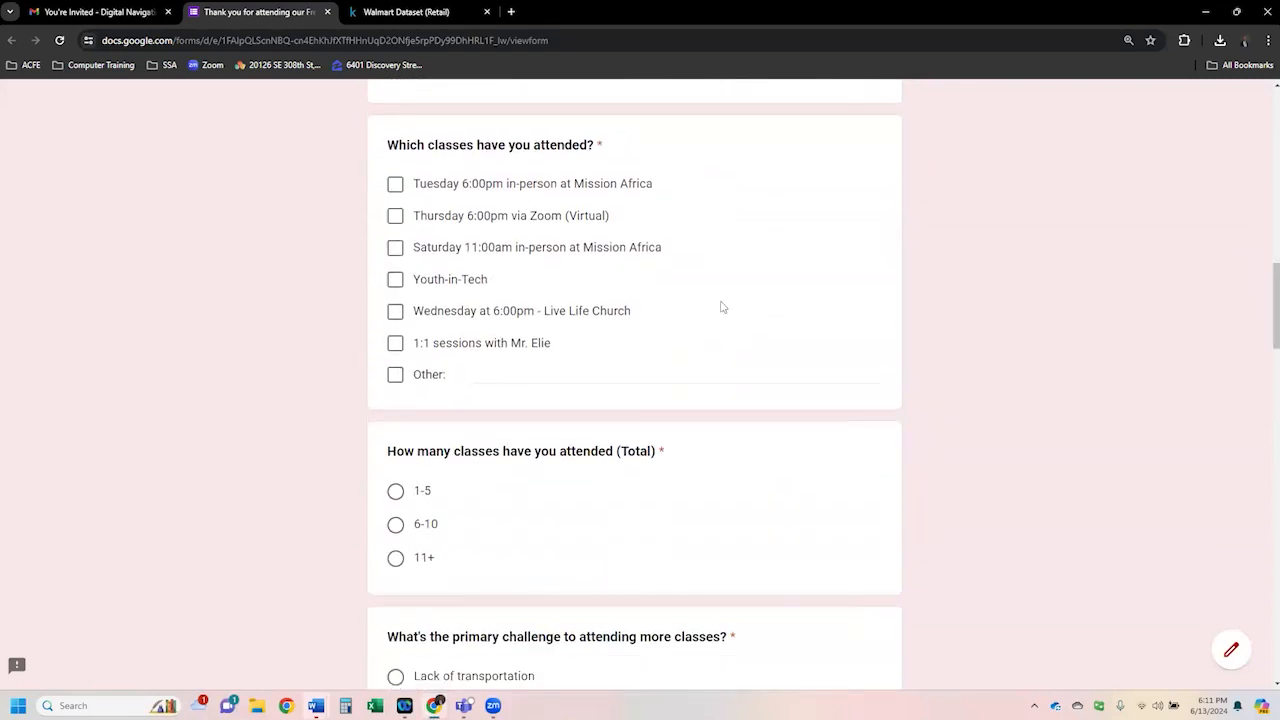
scroll(680, 317, "down", 8)
scroll(680, 317, "up", 6)
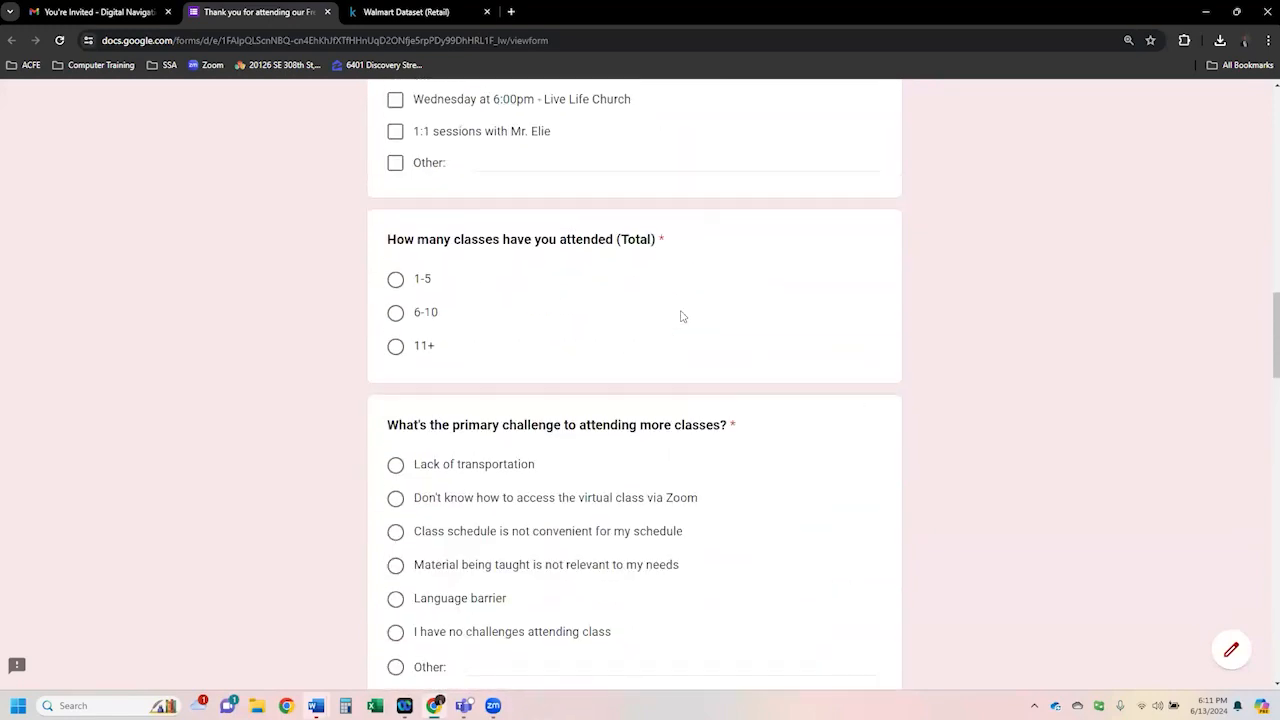
scroll(740, 335, "down", 2)
left_click_drag(1265, 370, 1261, 609)
left_click_drag(792, 318, 371, 322)
left_click_drag(1264, 589, 1256, 135)
scroll(1256, 135, "up", 3)
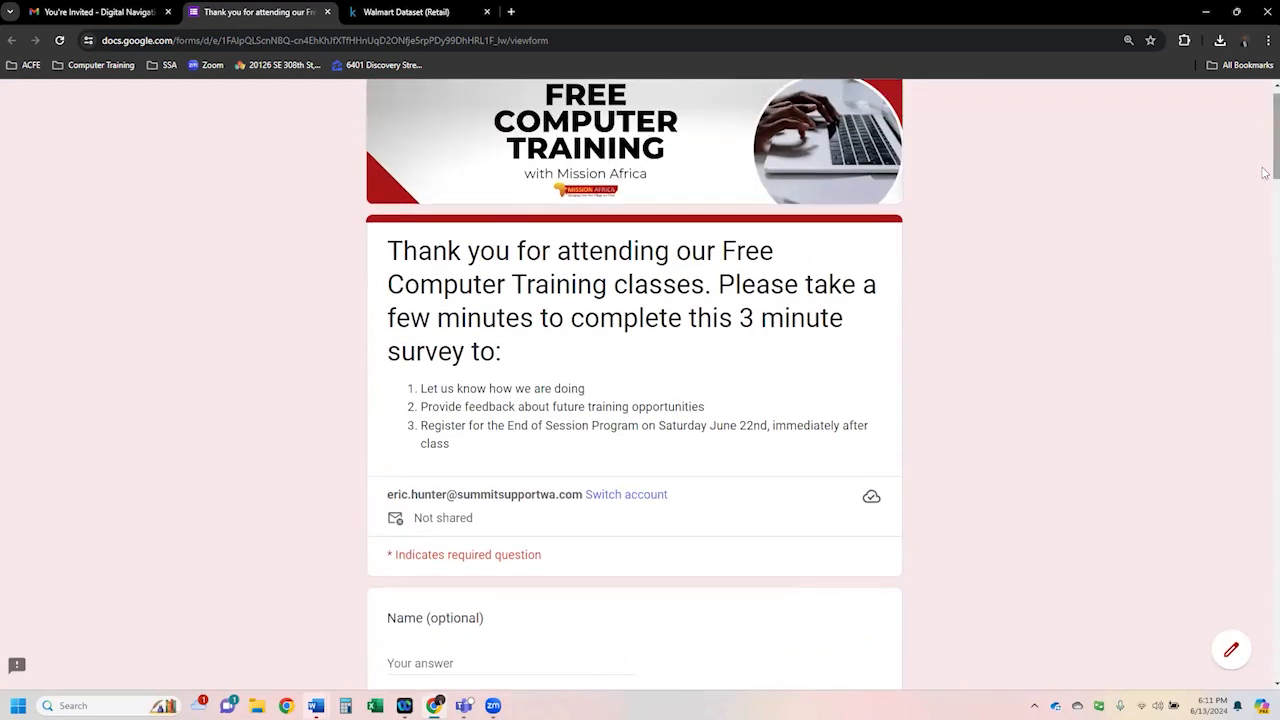
scroll(1264, 174, "up", 1)
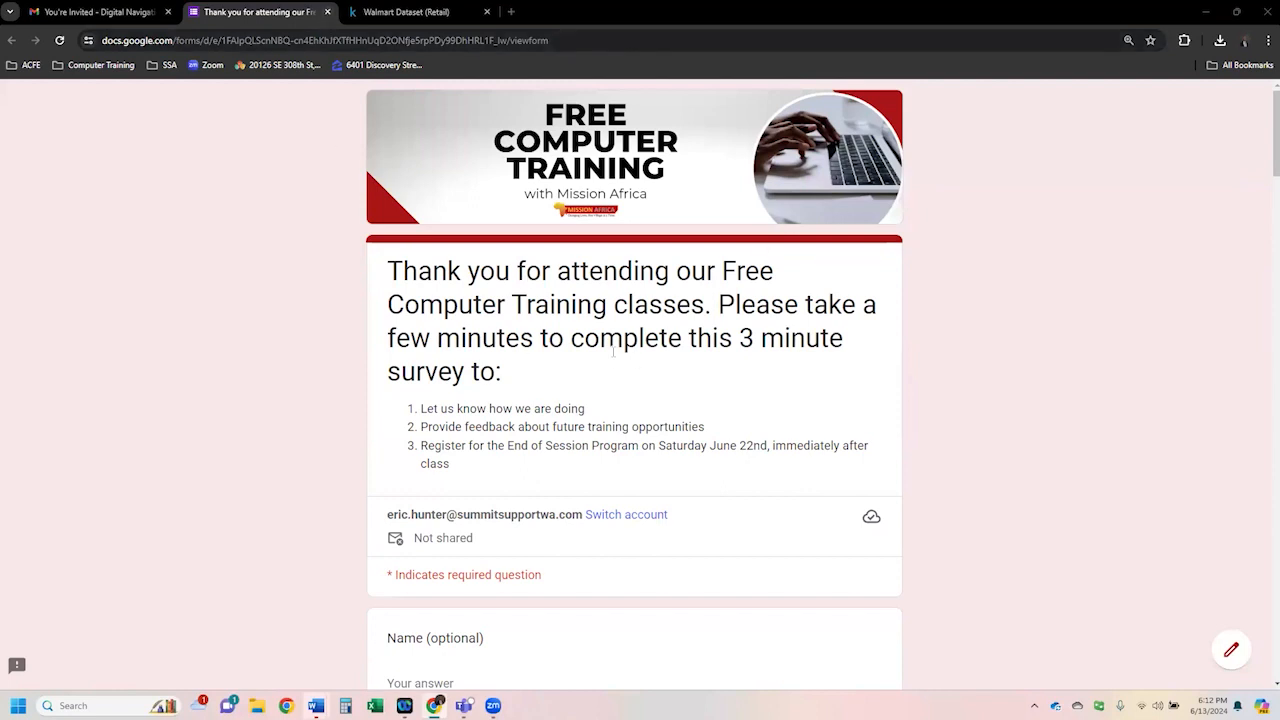
- Close the survey tab and return to the Gmail inbox
left_click(328, 12)
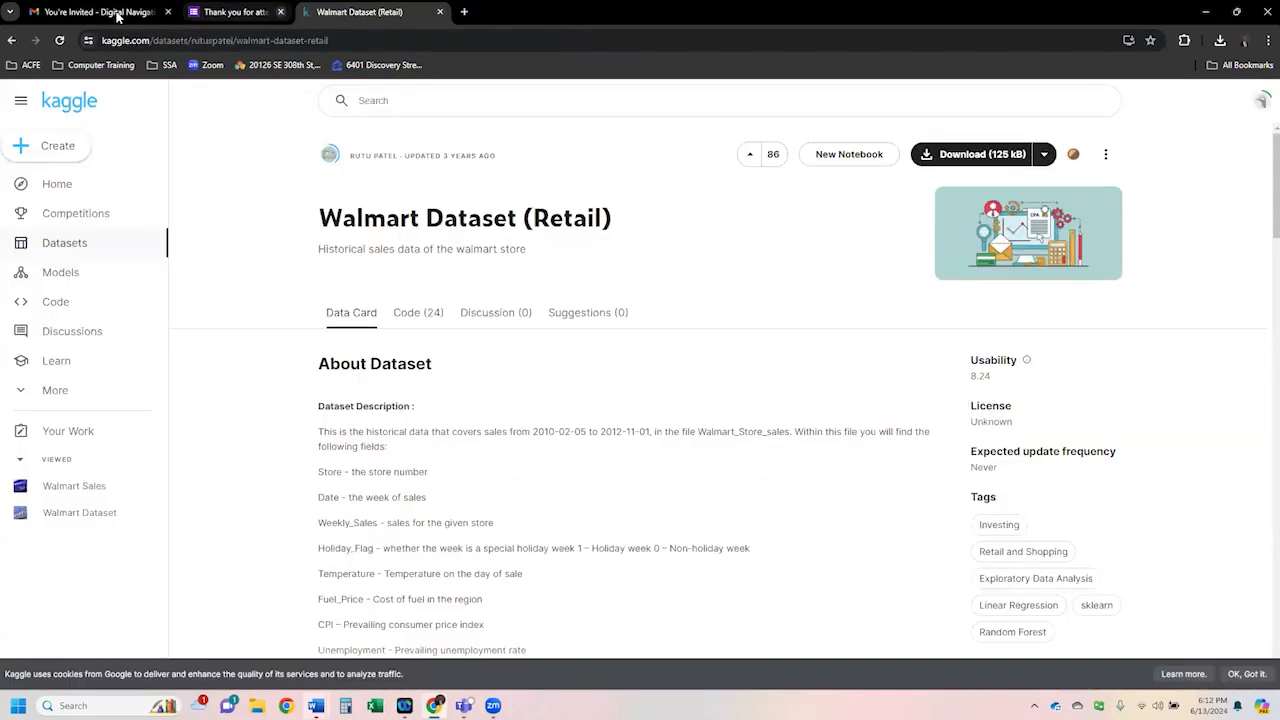
left_click(118, 14)
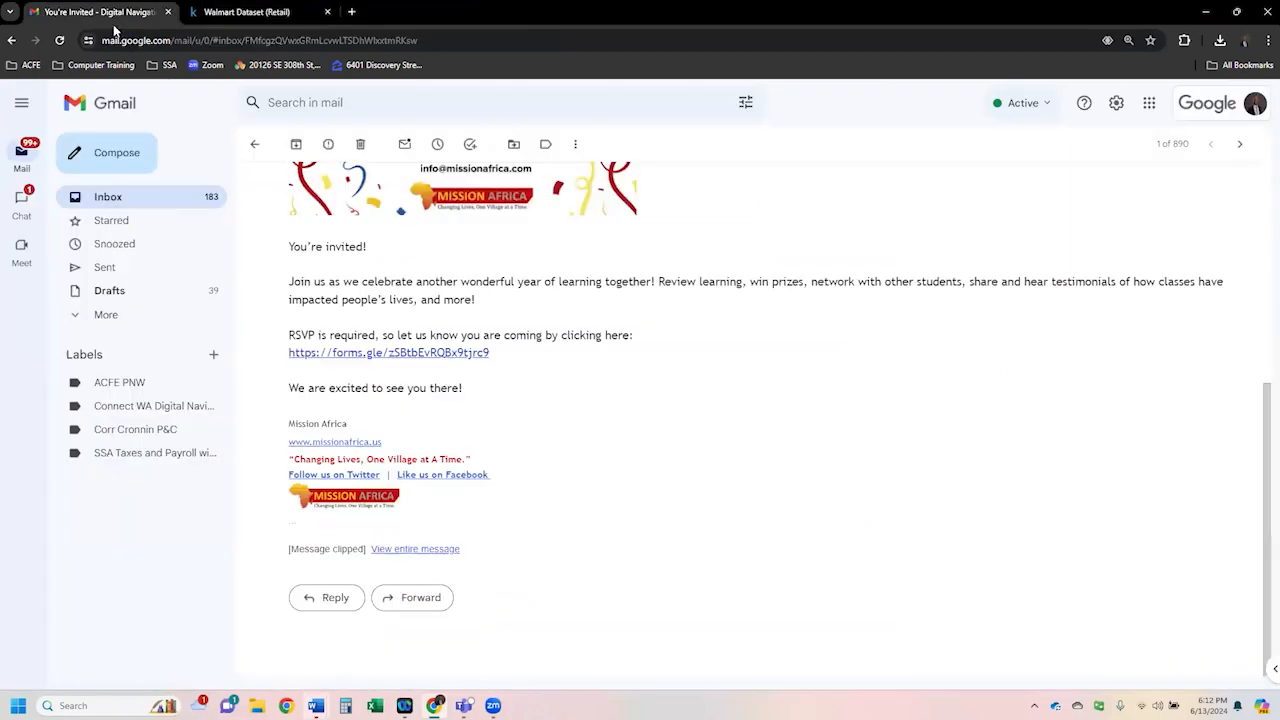
left_click(112, 198)
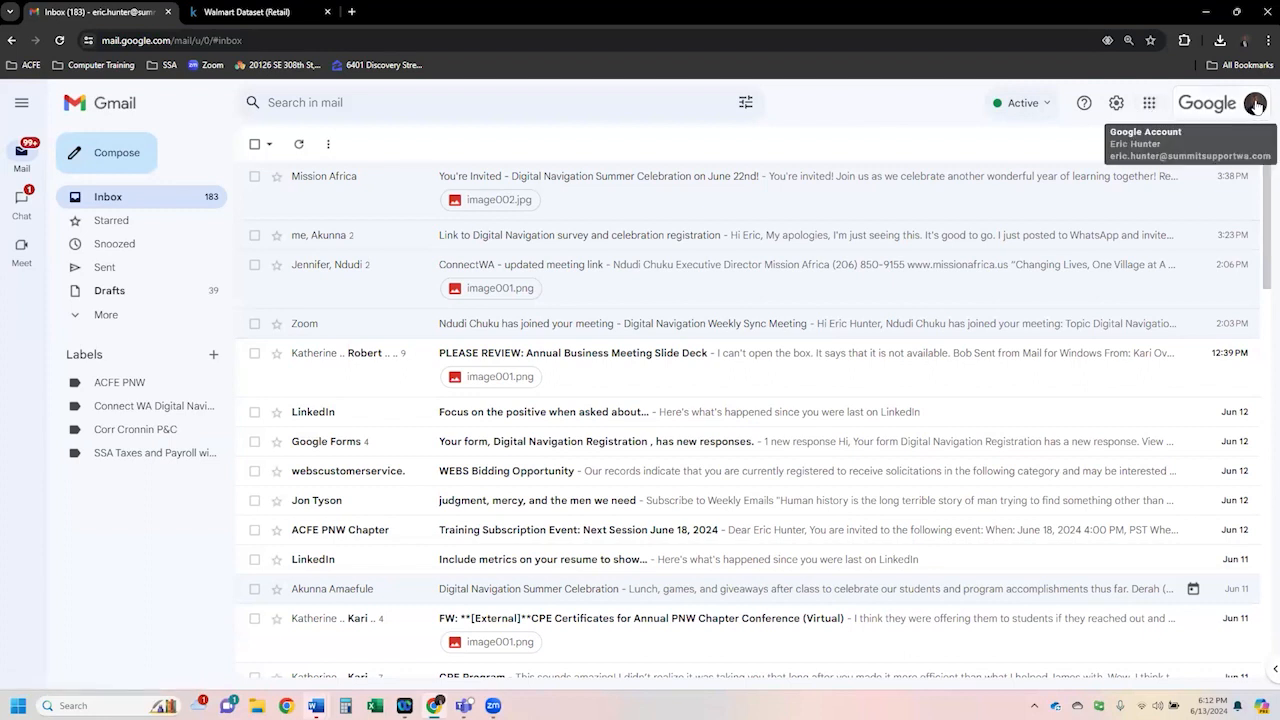
- Open Google Sheets from the apps launcher and open the Teacher copy of Walmart Data spreadsheet
left_click(1152, 110)
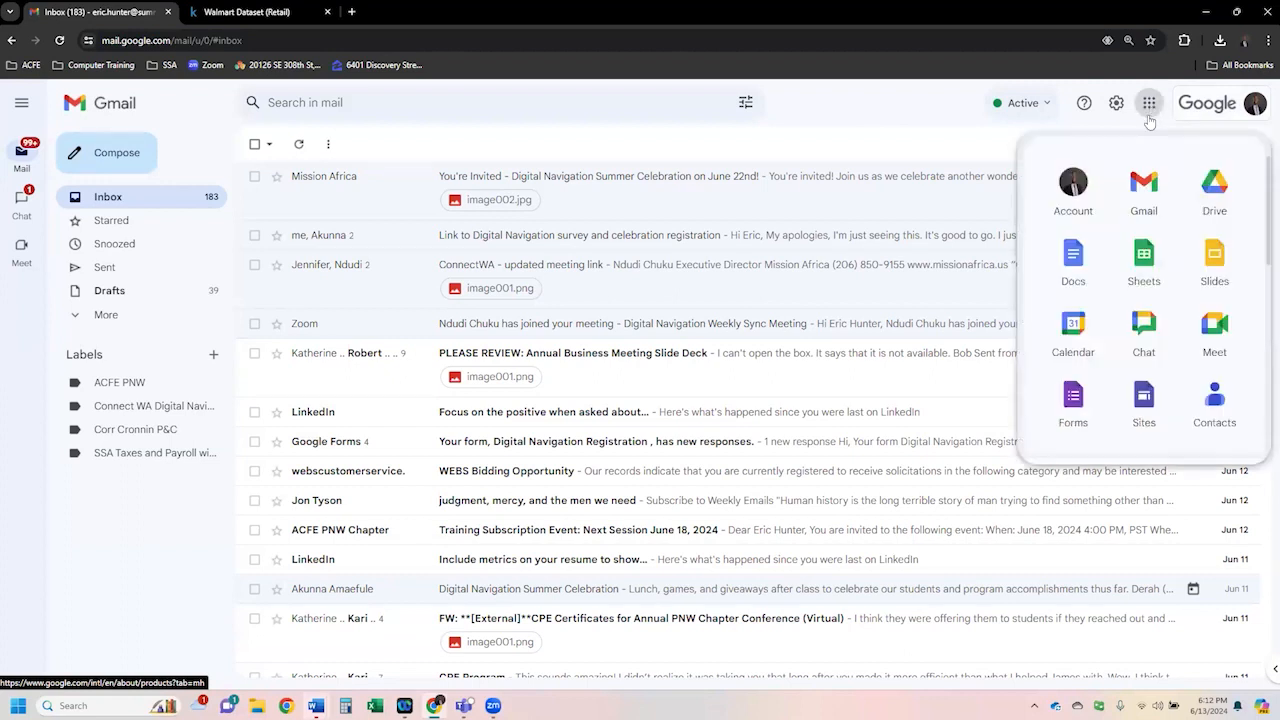
left_click(1143, 263)
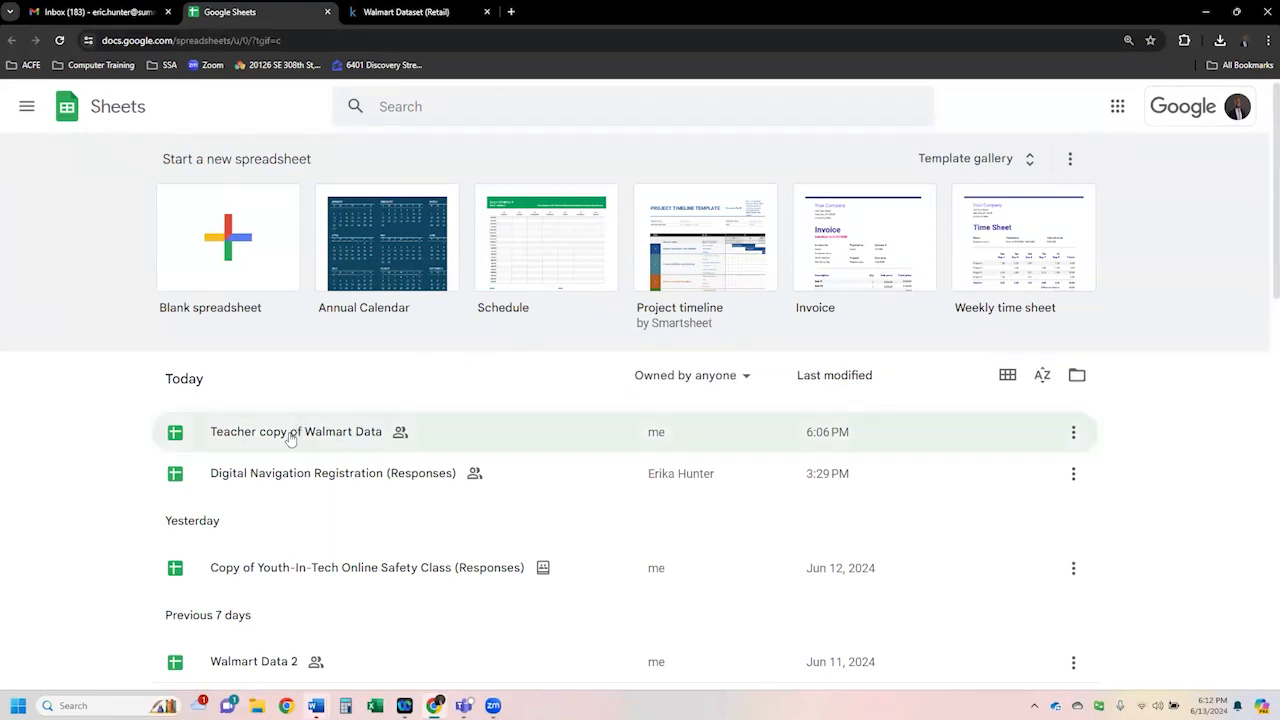
left_click_drag(162, 160, 318, 165)
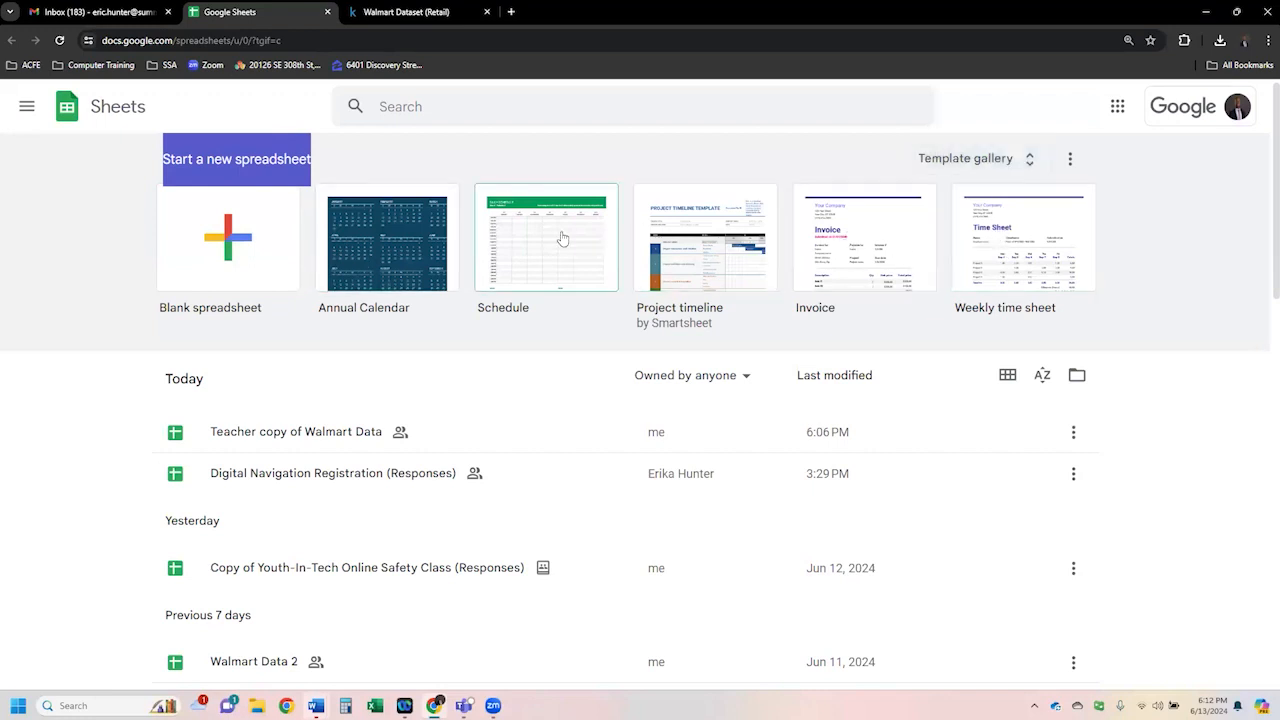
left_click(266, 432)
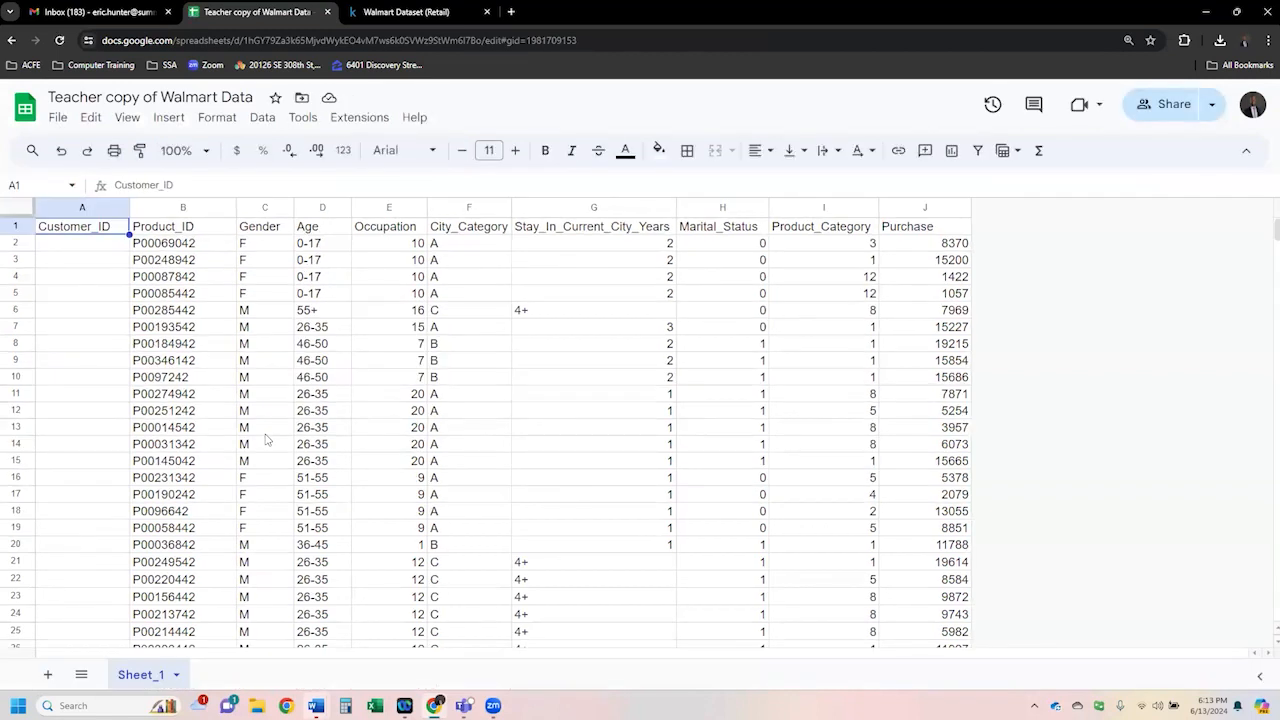
- Select column headers, rows and individual cells to examine the Walmart data's columns and records
left_click(107, 212)
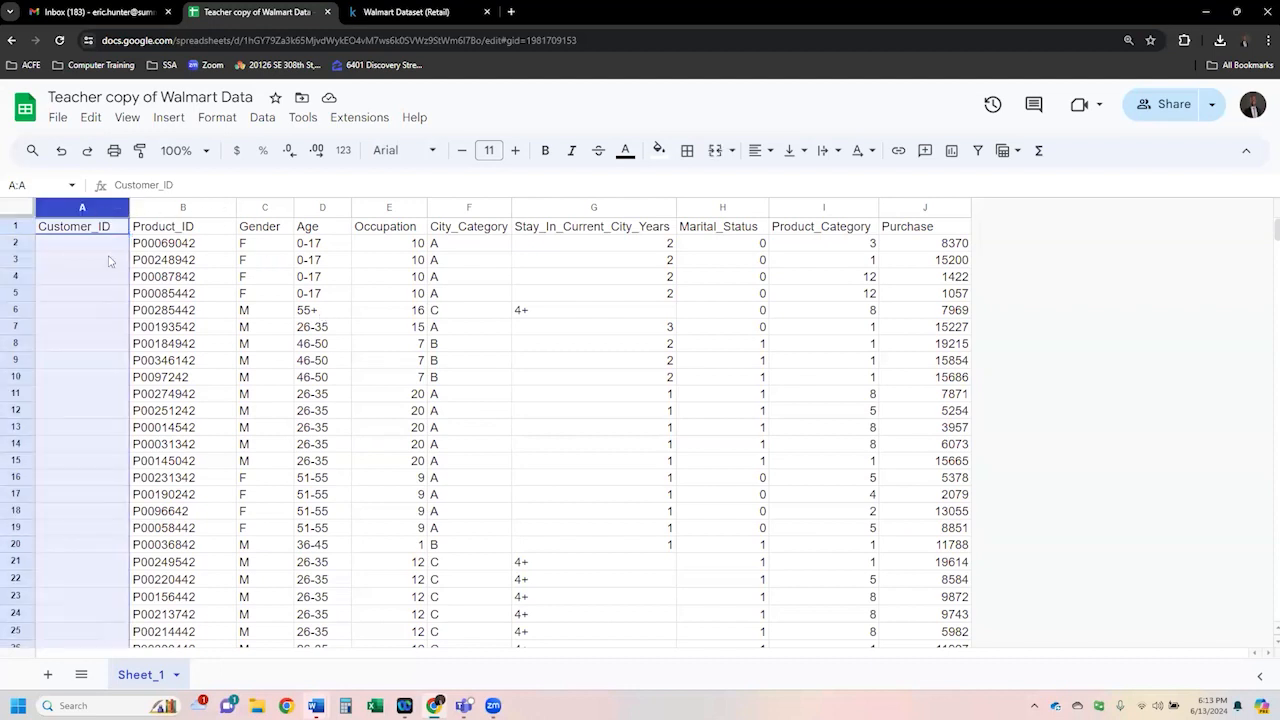
left_click(181, 211)
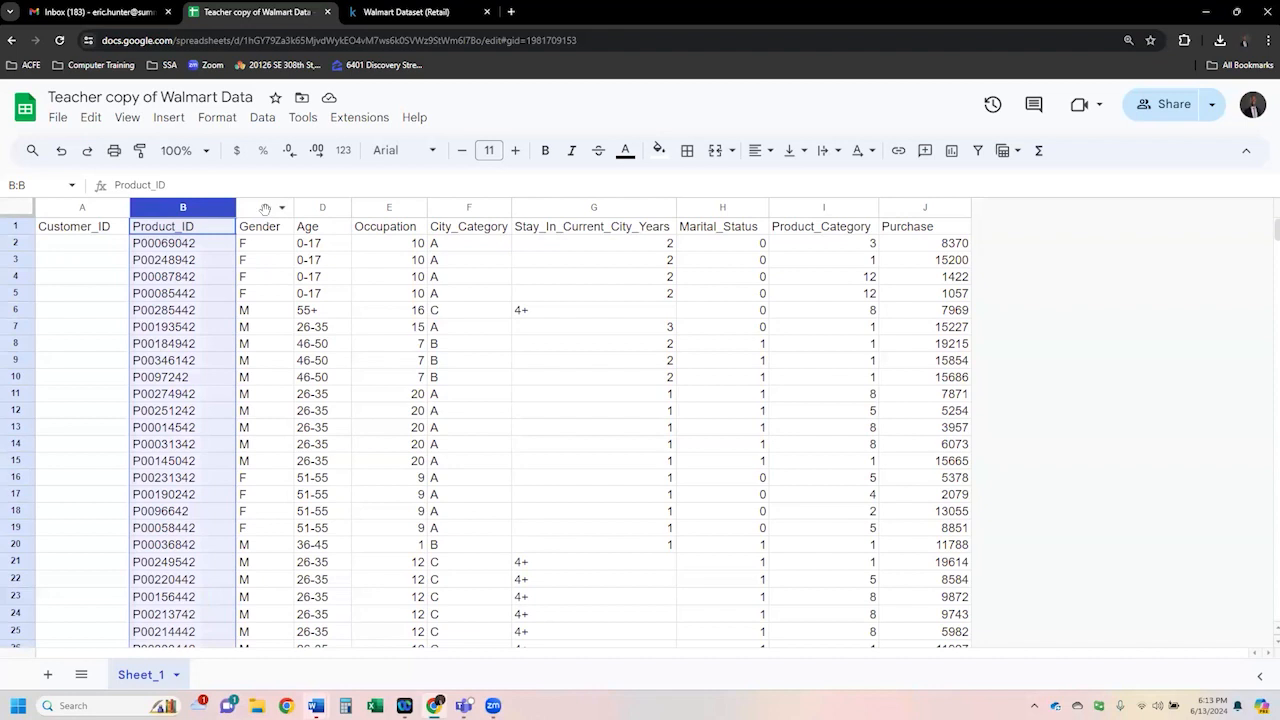
left_click(265, 209)
left_click(322, 207)
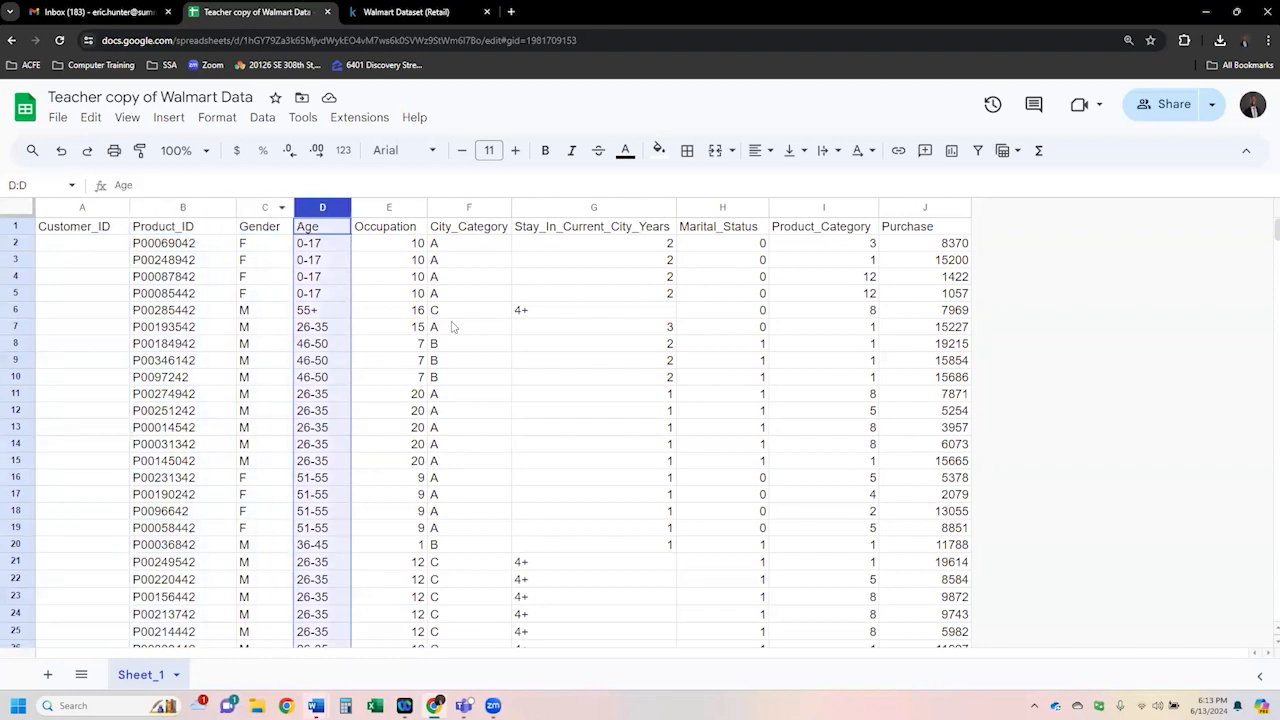
left_click(220, 264)
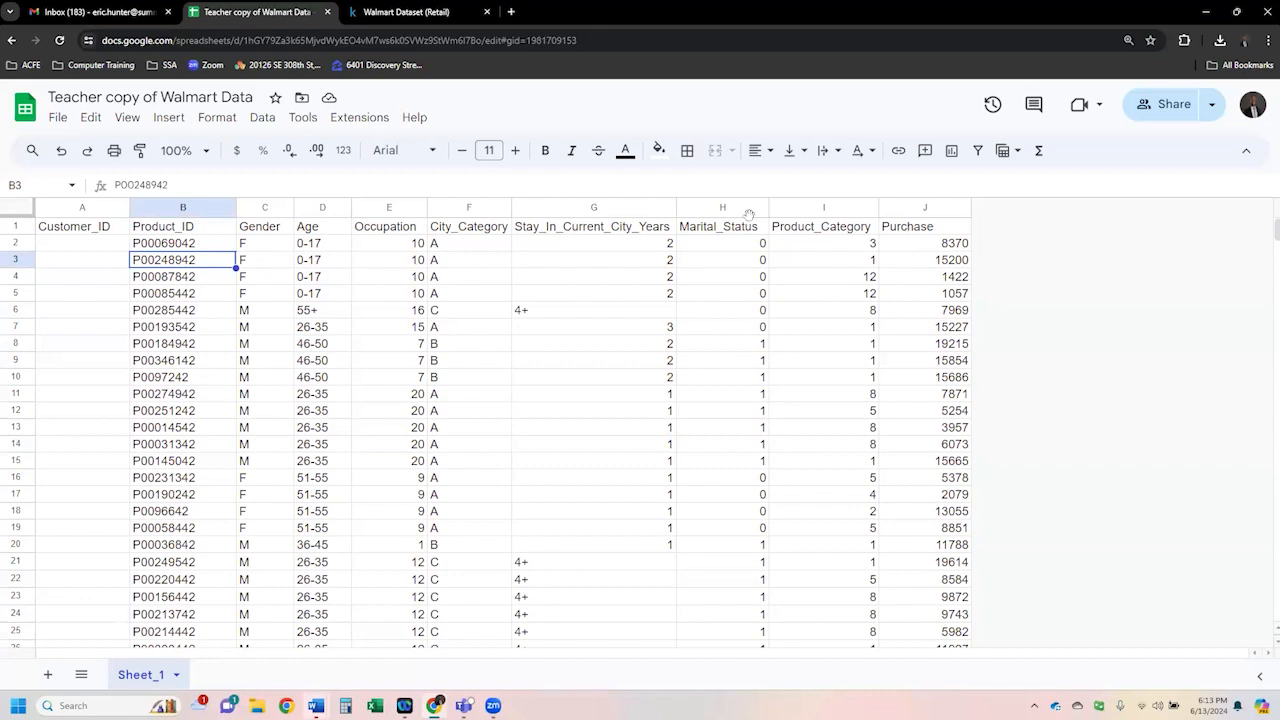
left_click(628, 209)
left_click(720, 210)
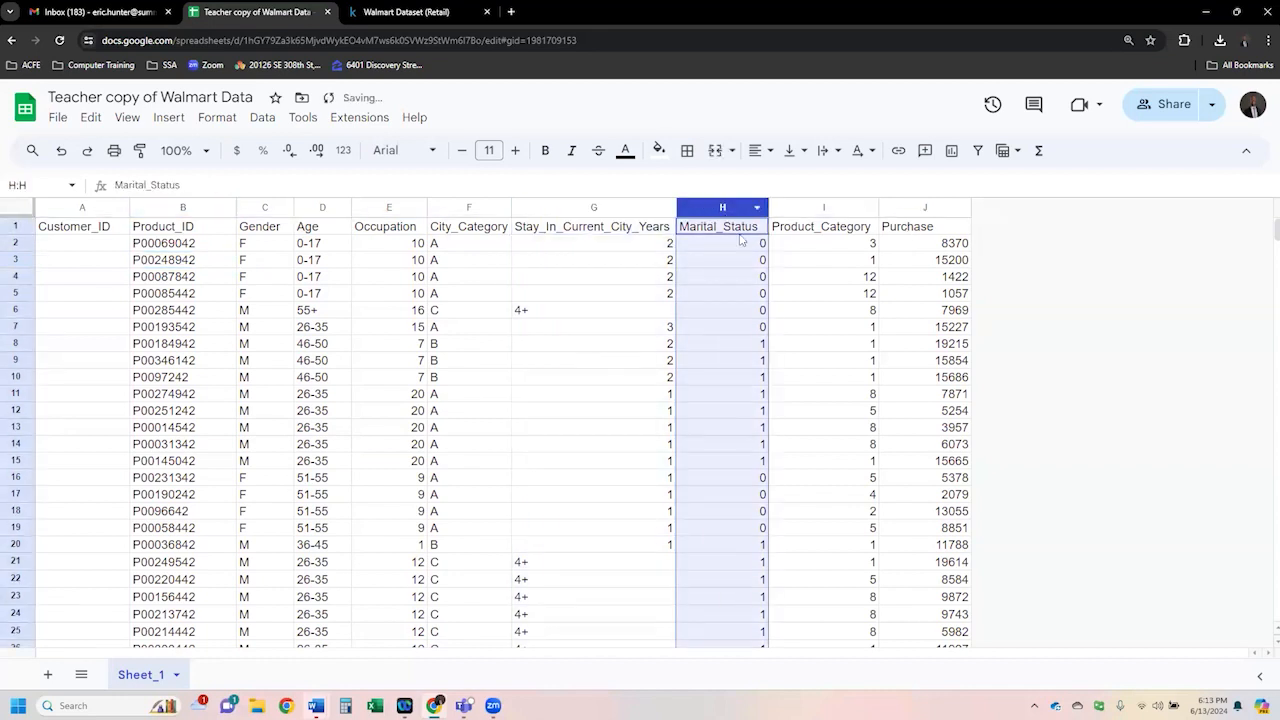
left_click(69, 298)
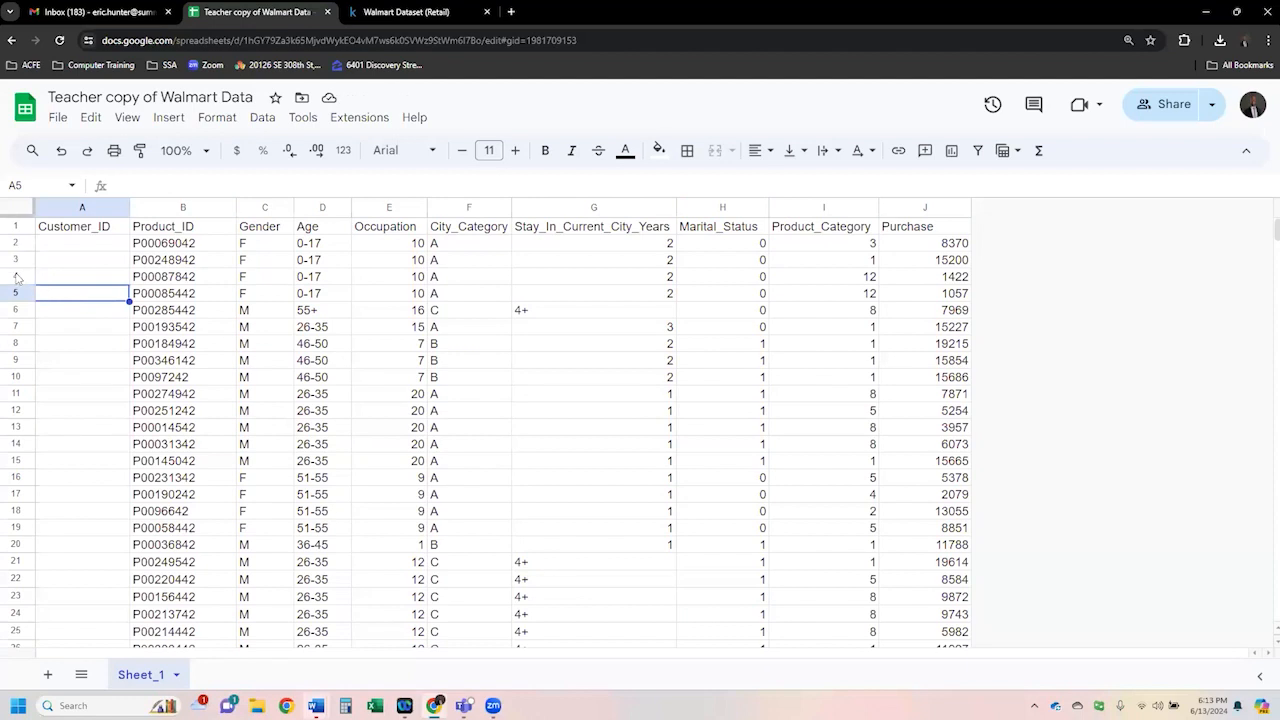
left_click(16, 277)
left_click(18, 294)
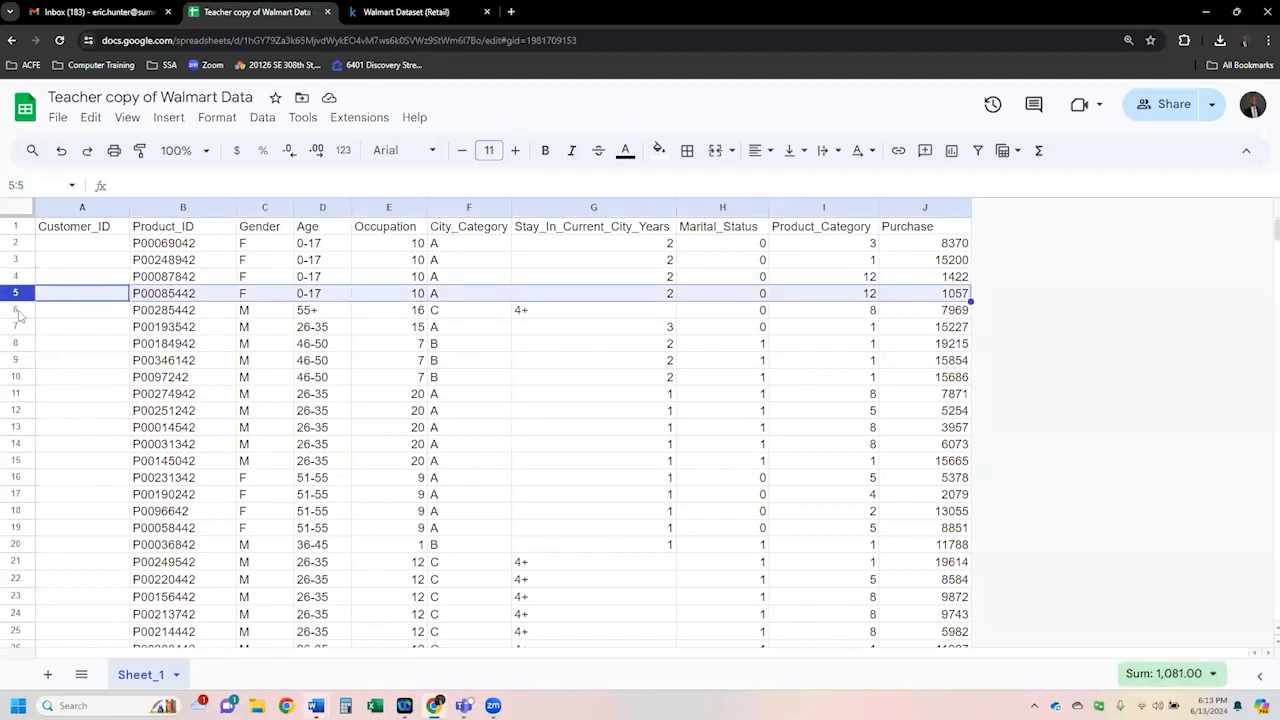
left_click(16, 311)
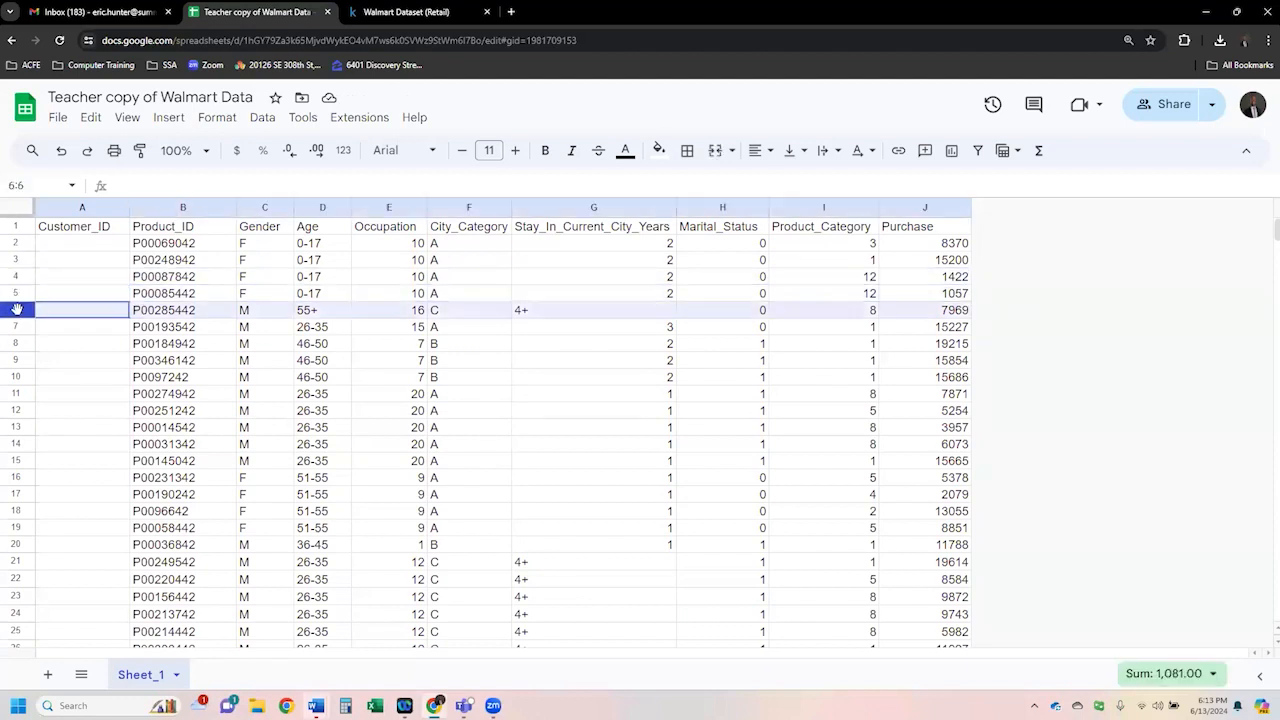
left_click(600, 296)
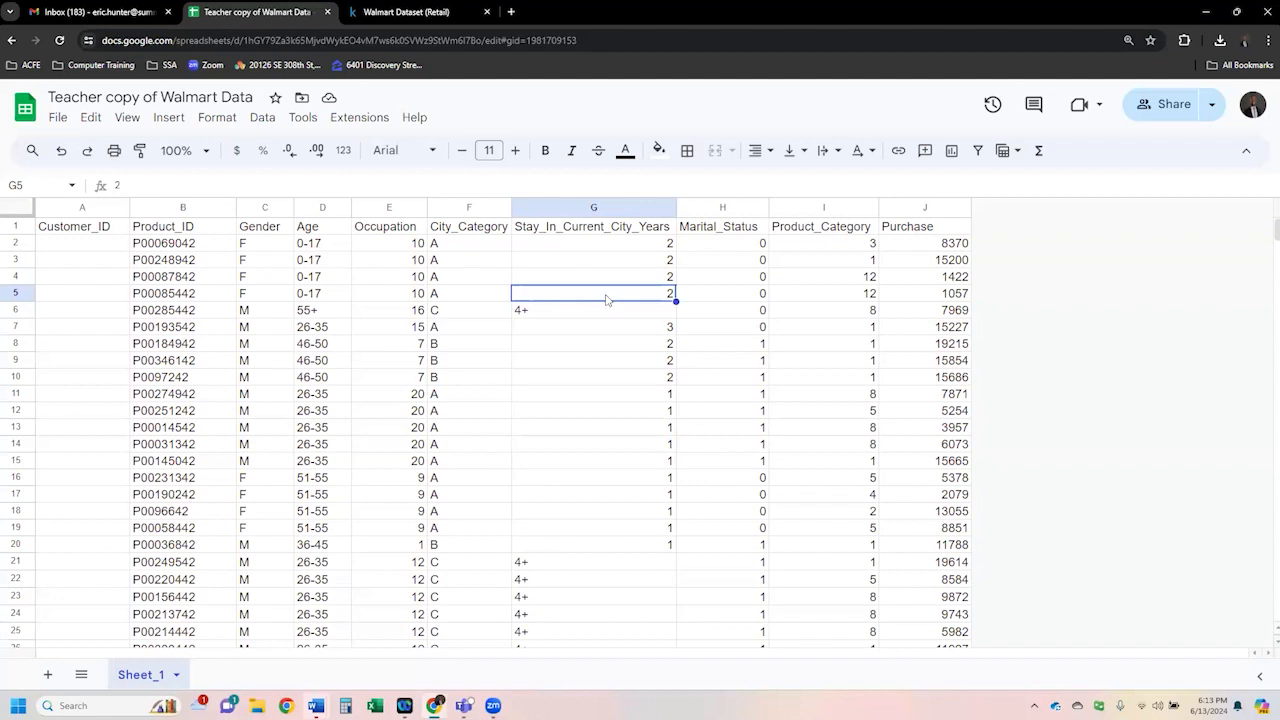
left_click(30, 185)
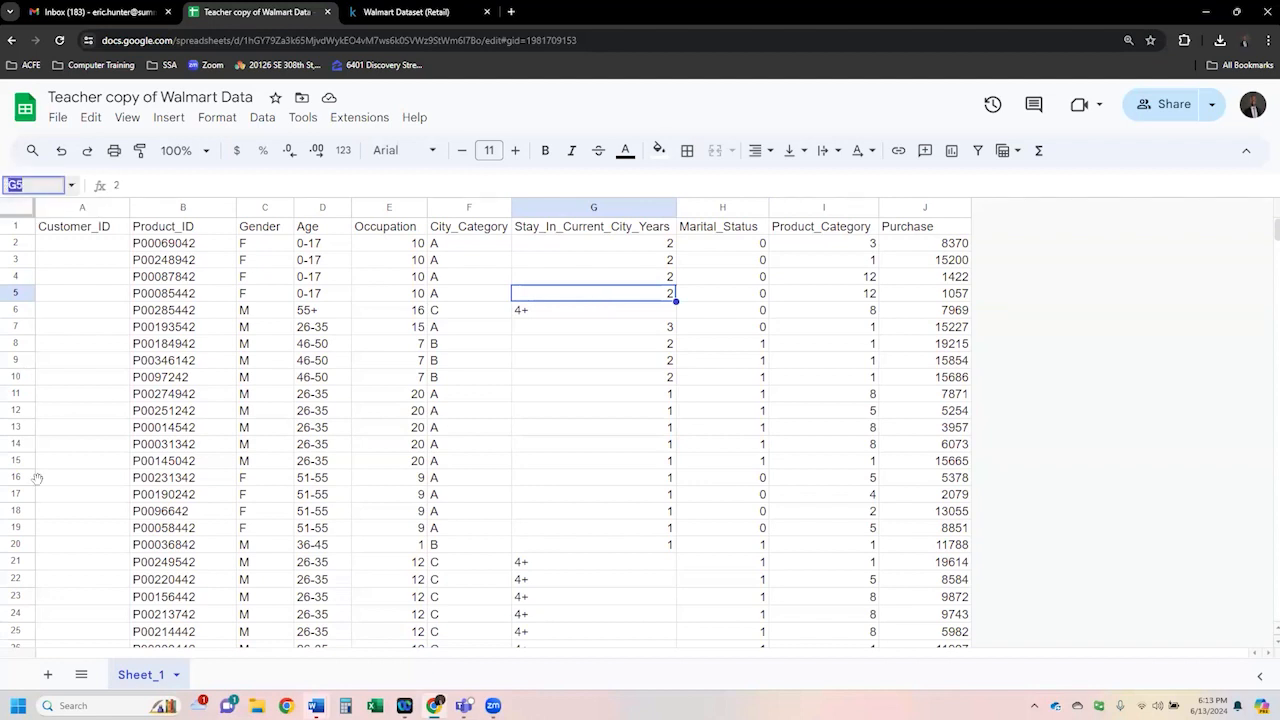
left_click(587, 397)
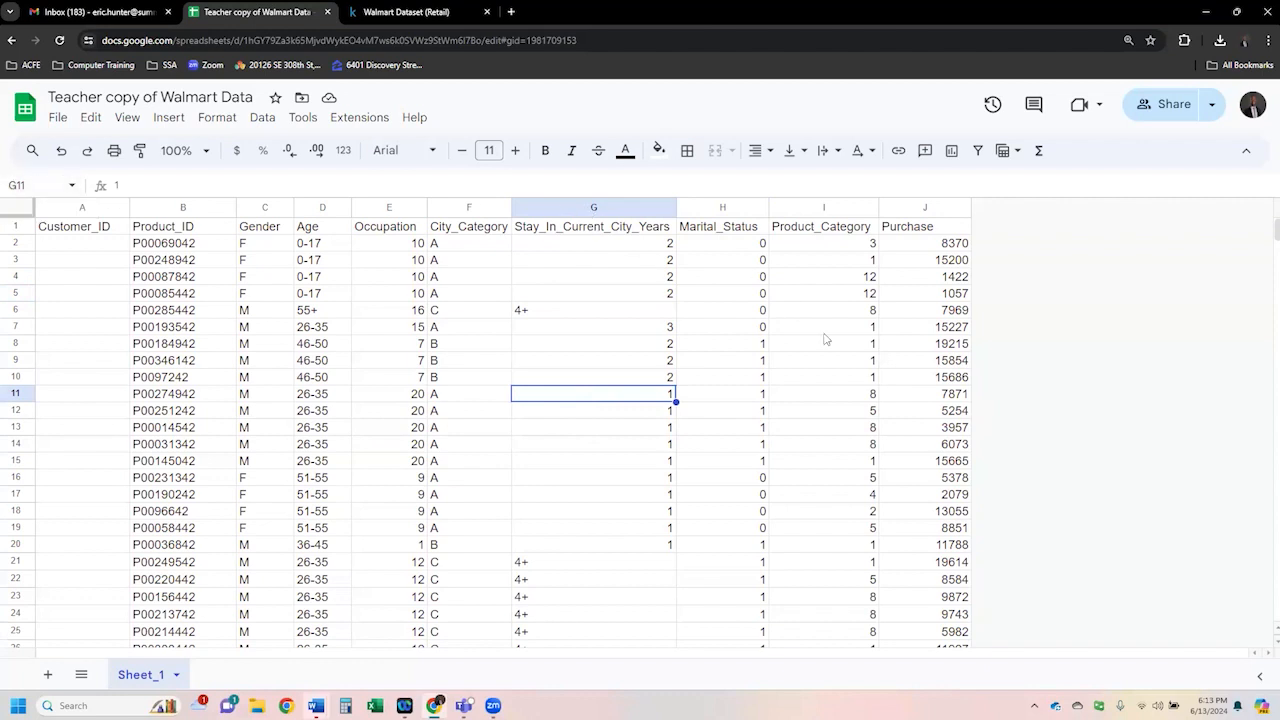
left_click(838, 450)
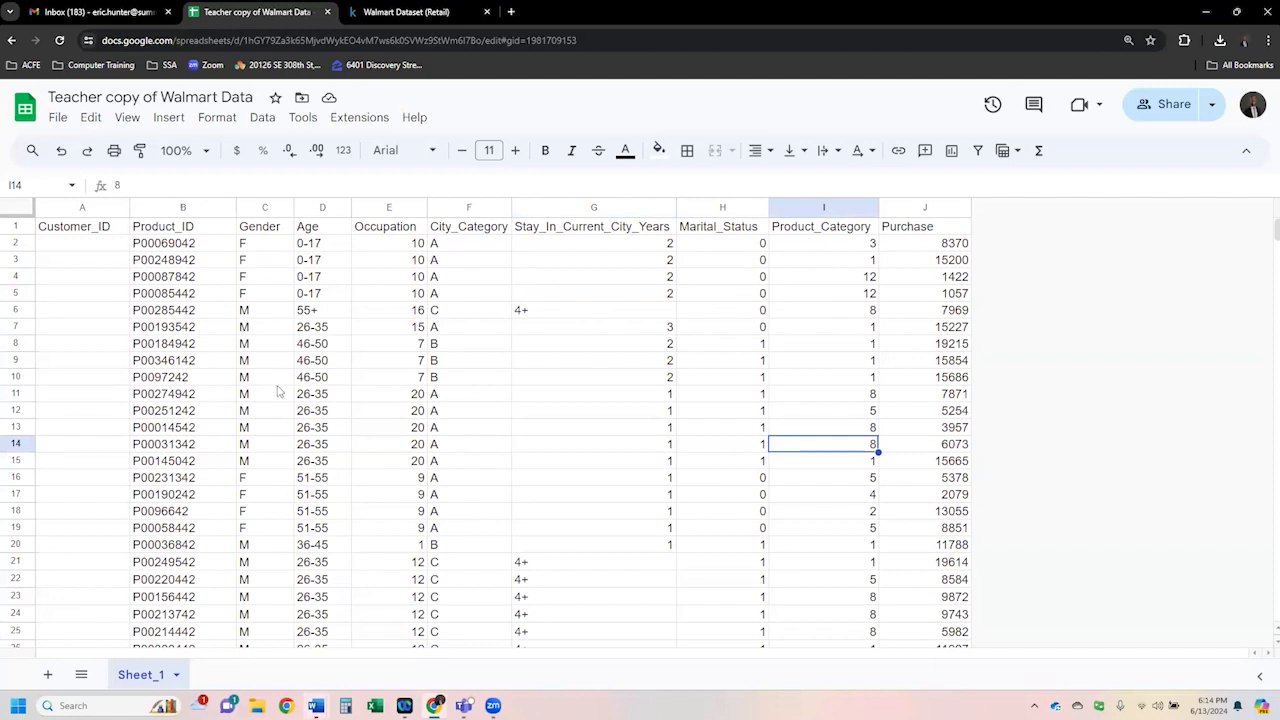
- Switch to the Kaggle dataset page and highlight the Walmart Dataset (Retail) title
left_click(412, 14)
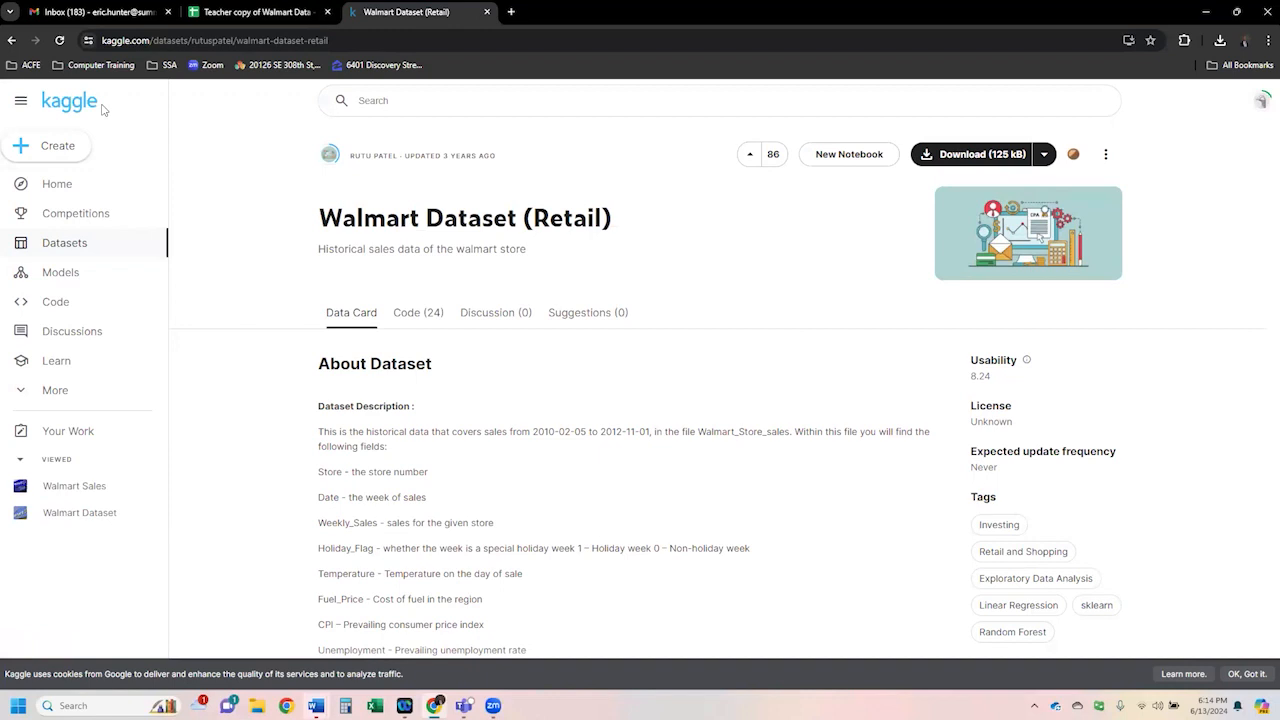
left_click_drag(313, 230, 622, 222)
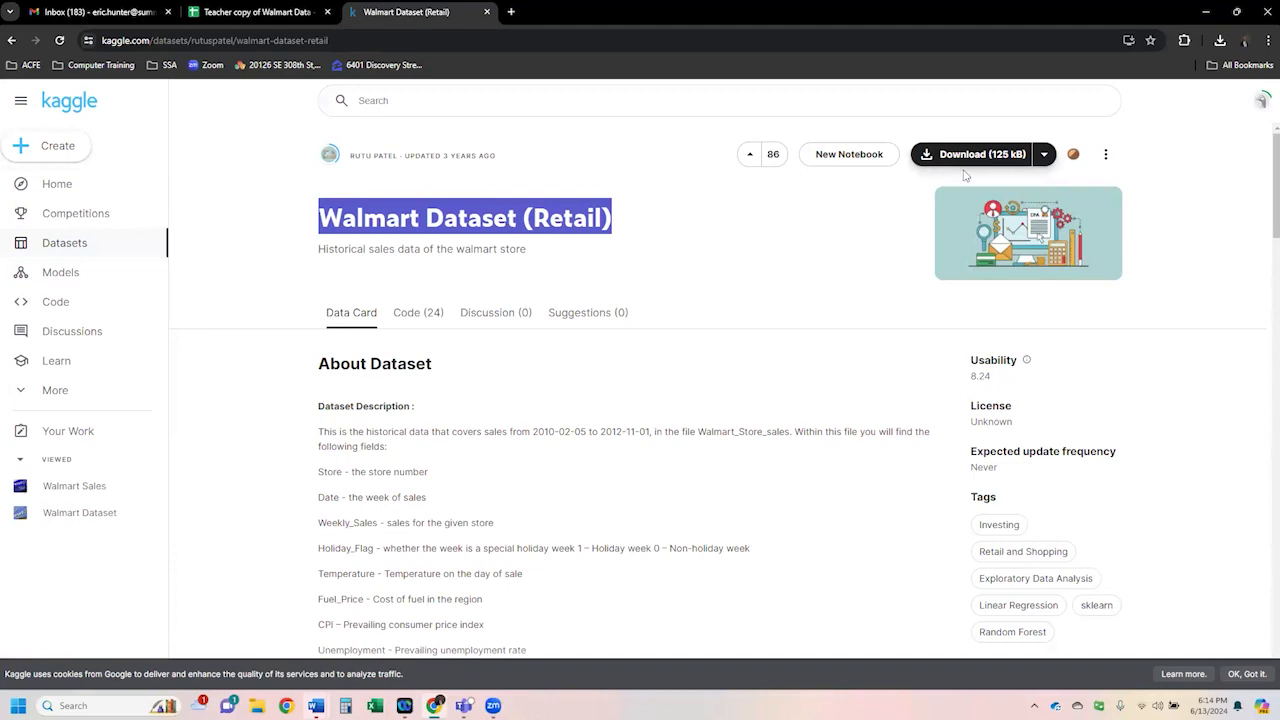
- Return to the spreadsheet and select cells in the Gender and Age columns
left_click(258, 12)
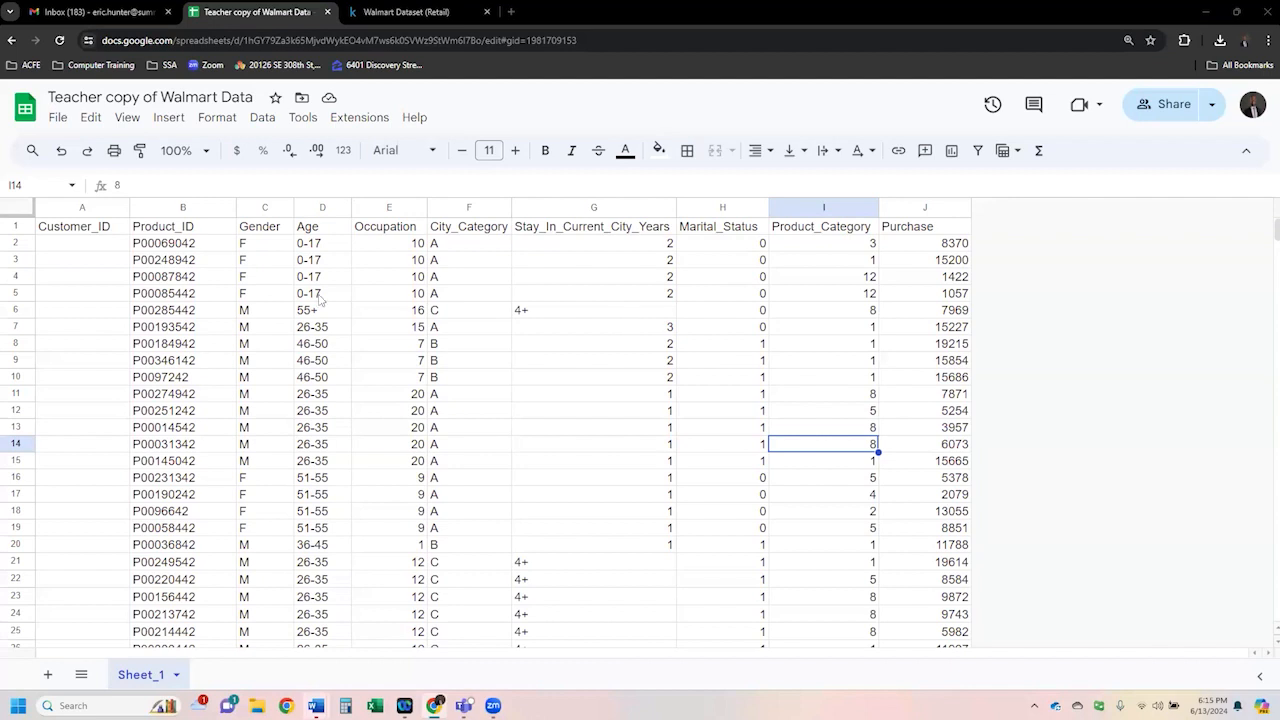
left_click(213, 297)
left_click(268, 305)
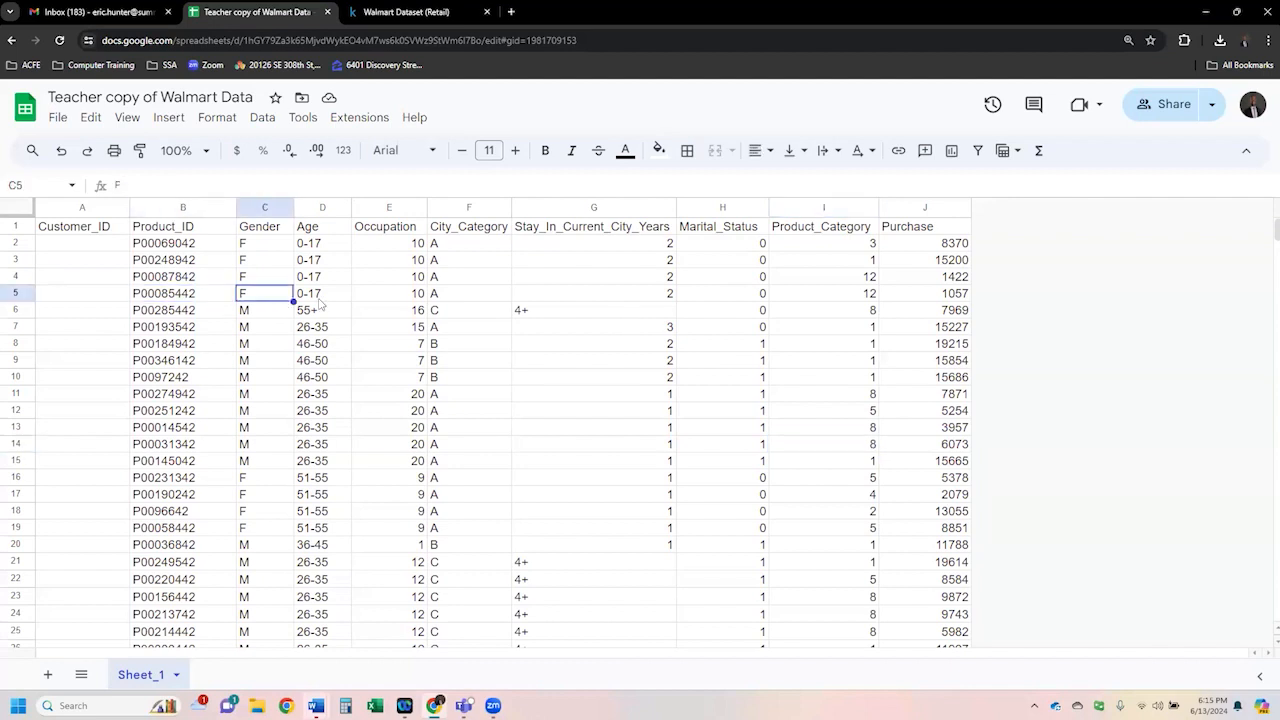
left_click(325, 303)
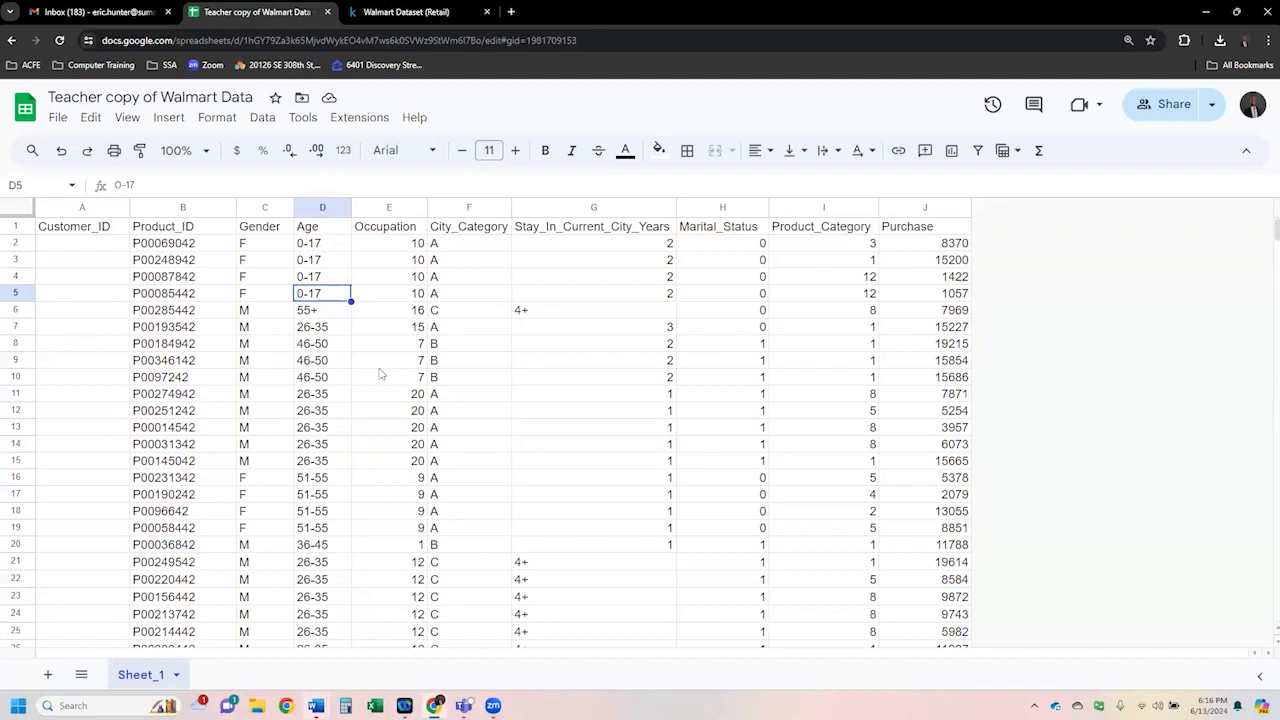
- Select the Customer_ID header and drag down its column to examine the empty customer ID cells
left_click(469, 279)
left_click(97, 232)
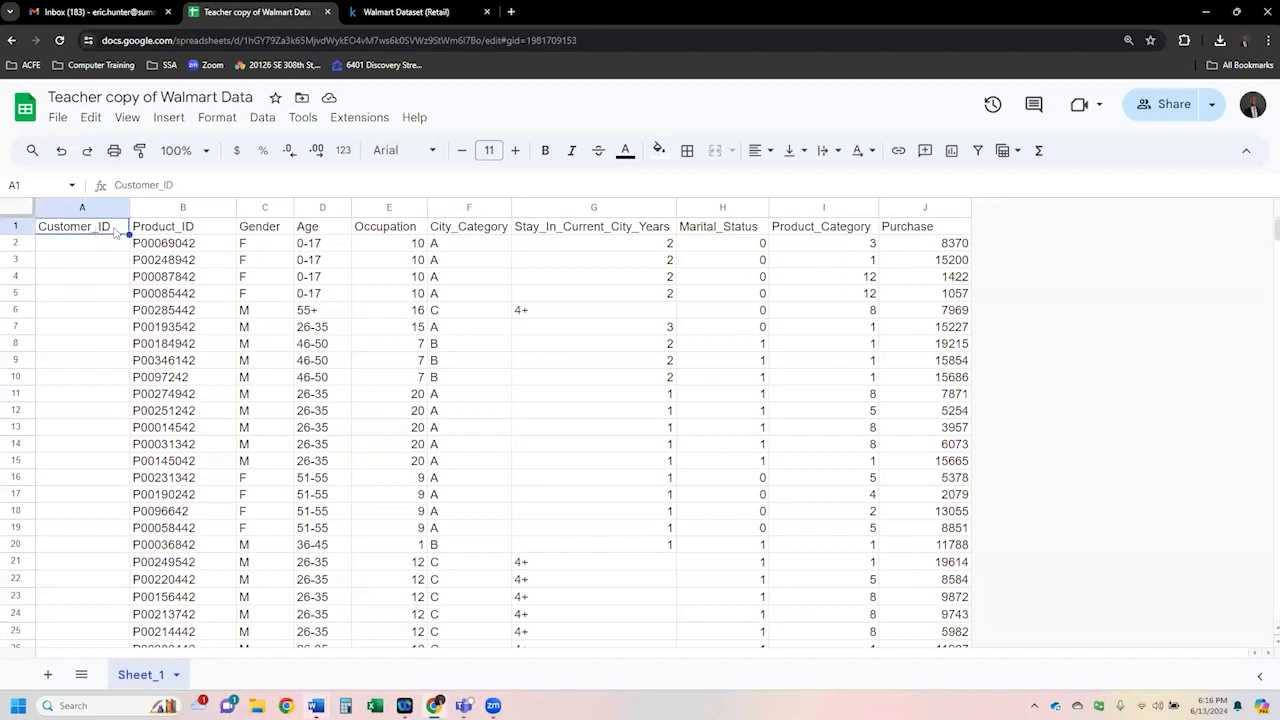
left_click_drag(111, 251, 114, 463)
left_click(98, 295)
left_click_drag(105, 245, 103, 428)
left_click(99, 250)
left_click_drag(99, 250, 103, 383)
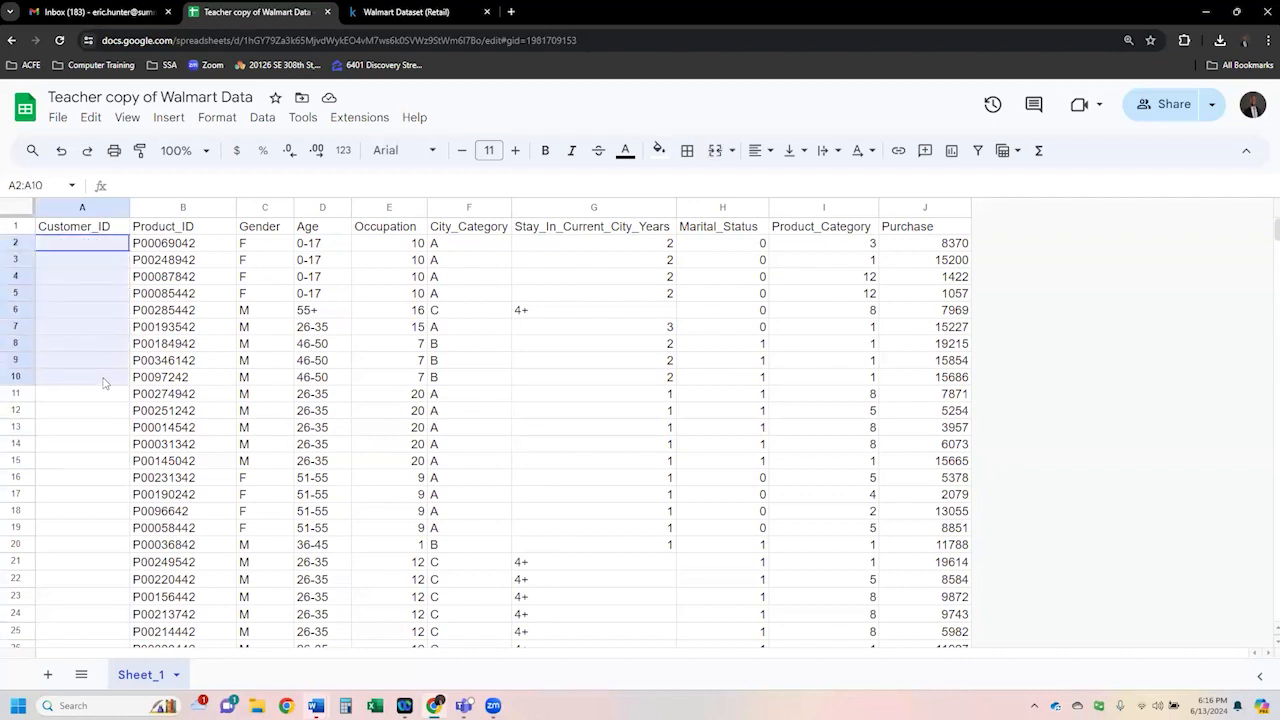
- Select individual Product_ID cells in the first rows to examine the product codes
left_click(185, 280)
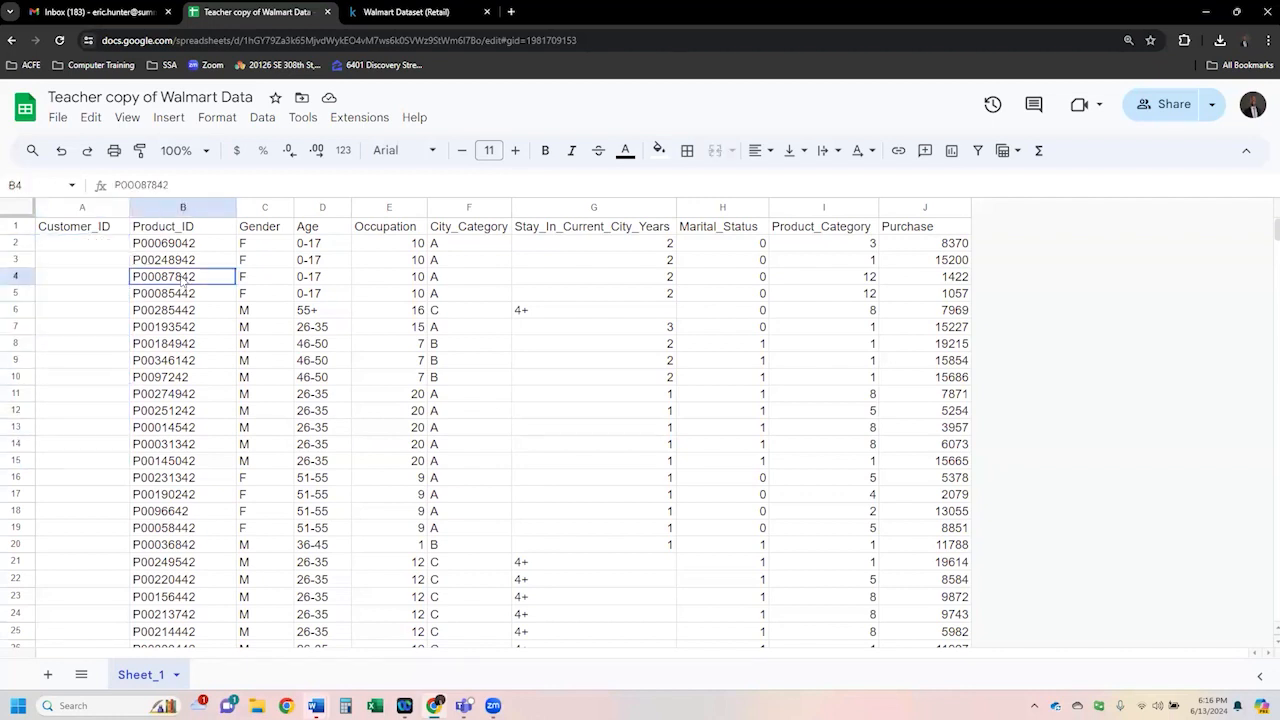
left_click(121, 230)
left_click(178, 232)
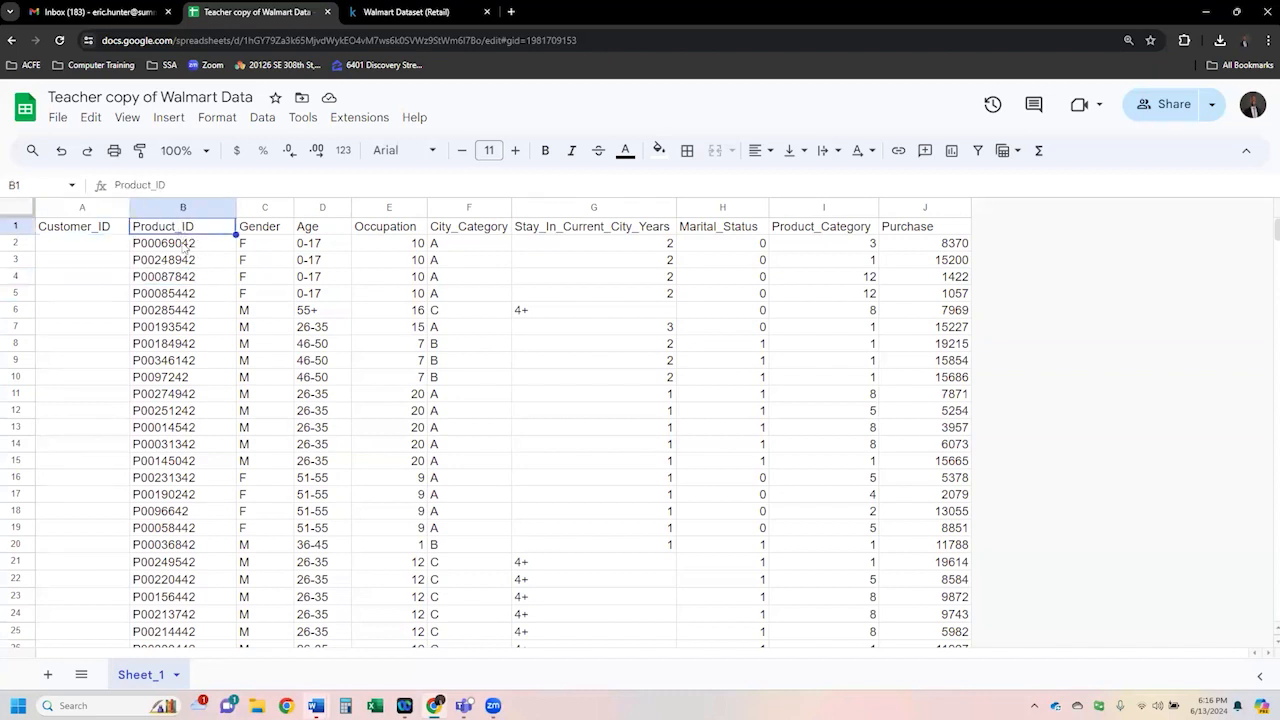
left_click(181, 246)
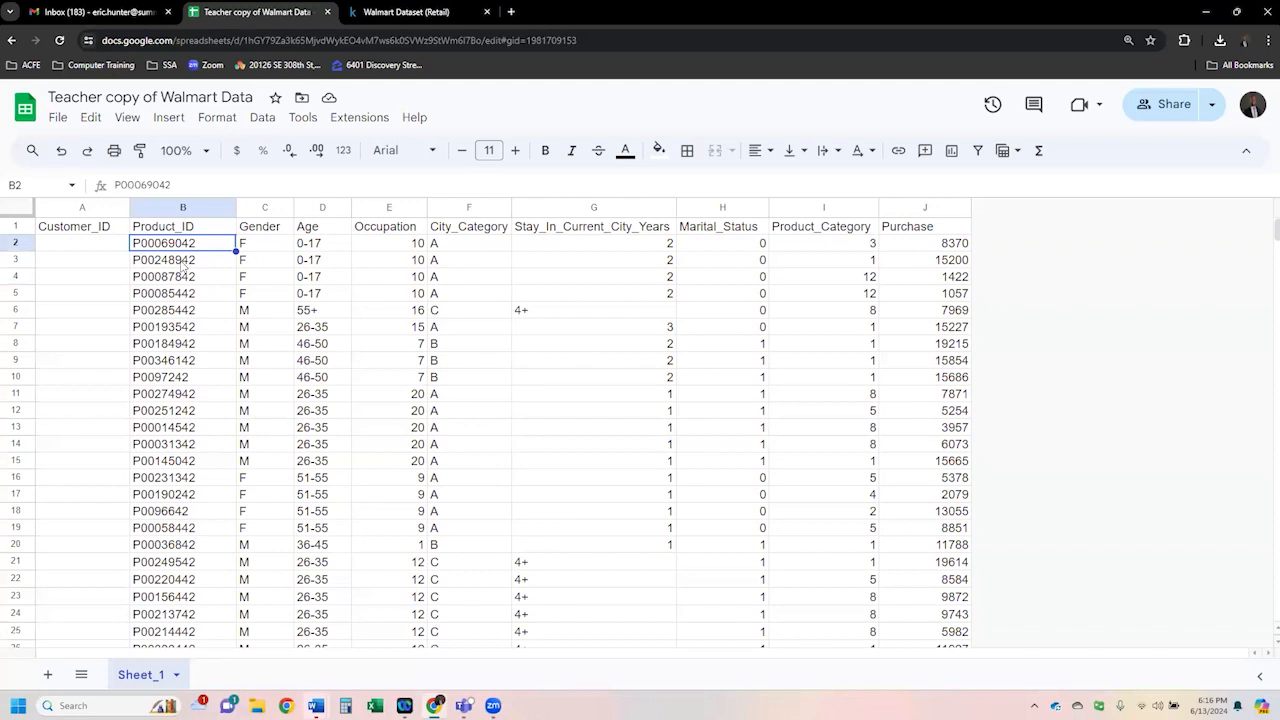
left_click(183, 264)
left_click(189, 282)
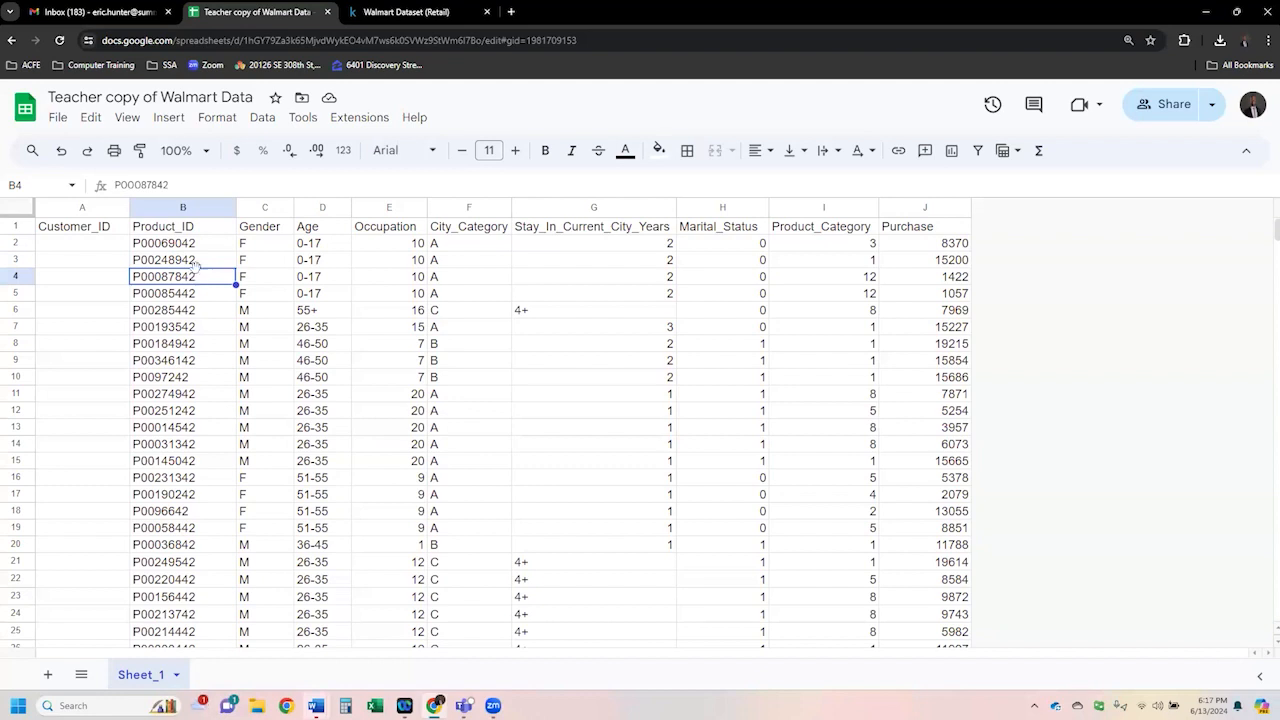
left_click(189, 244)
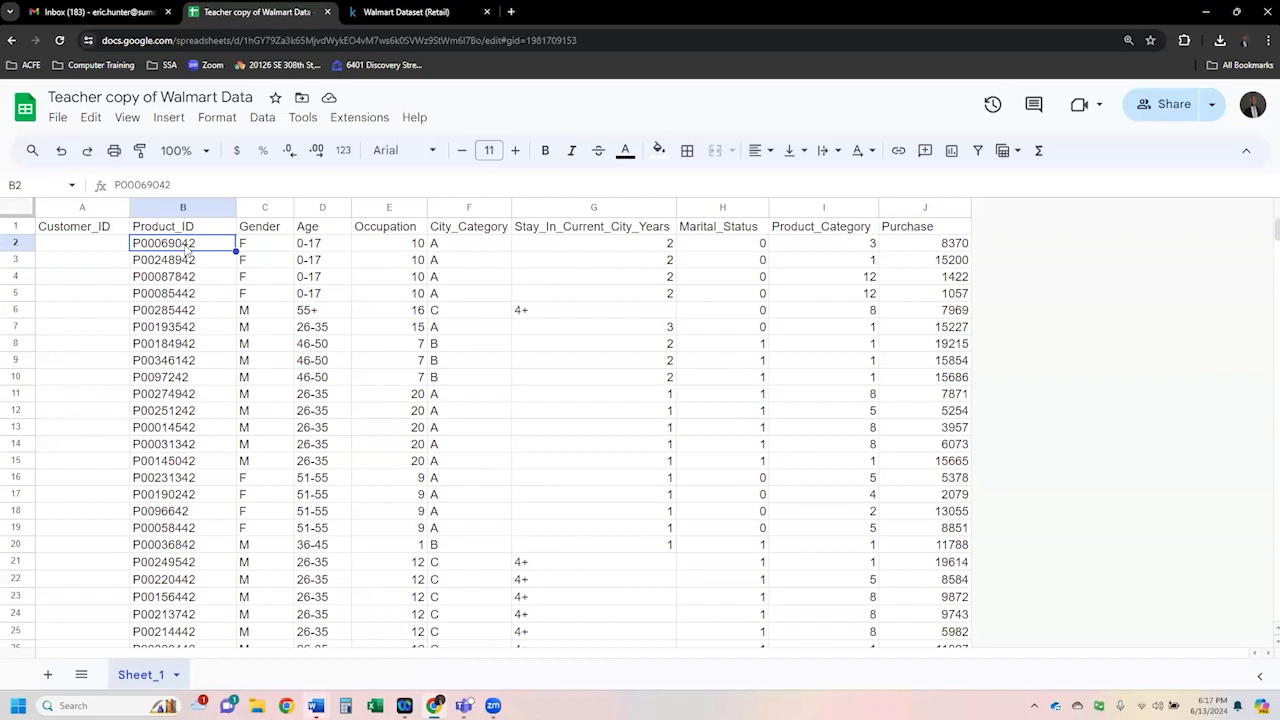
- Select the first record's cells from Gender through Purchase to walk through each column's values
left_click(266, 247)
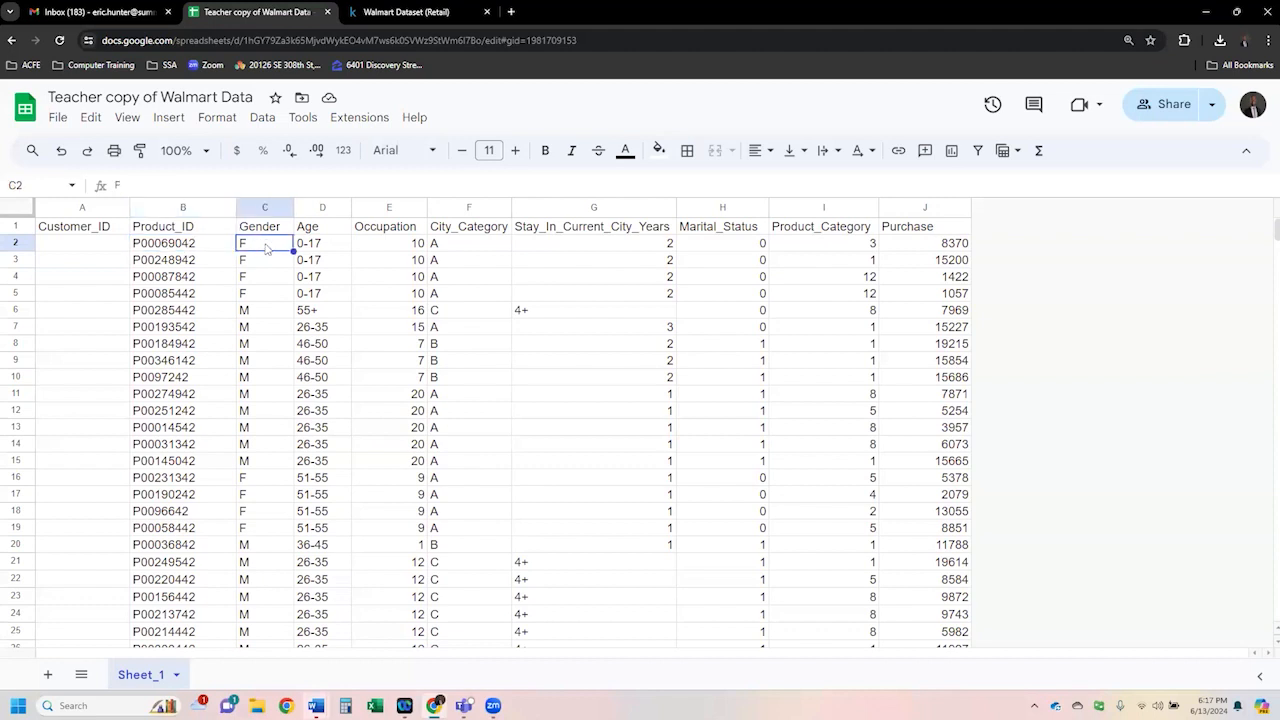
left_click(333, 250)
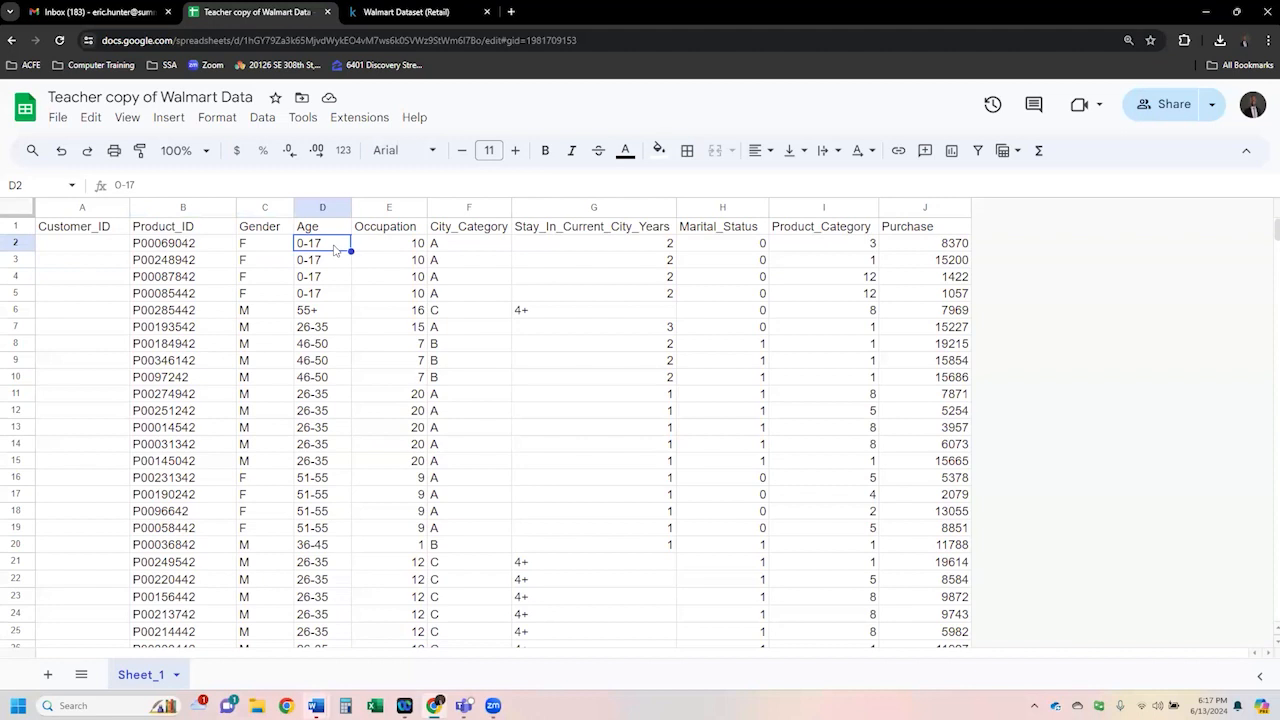
left_click(408, 253)
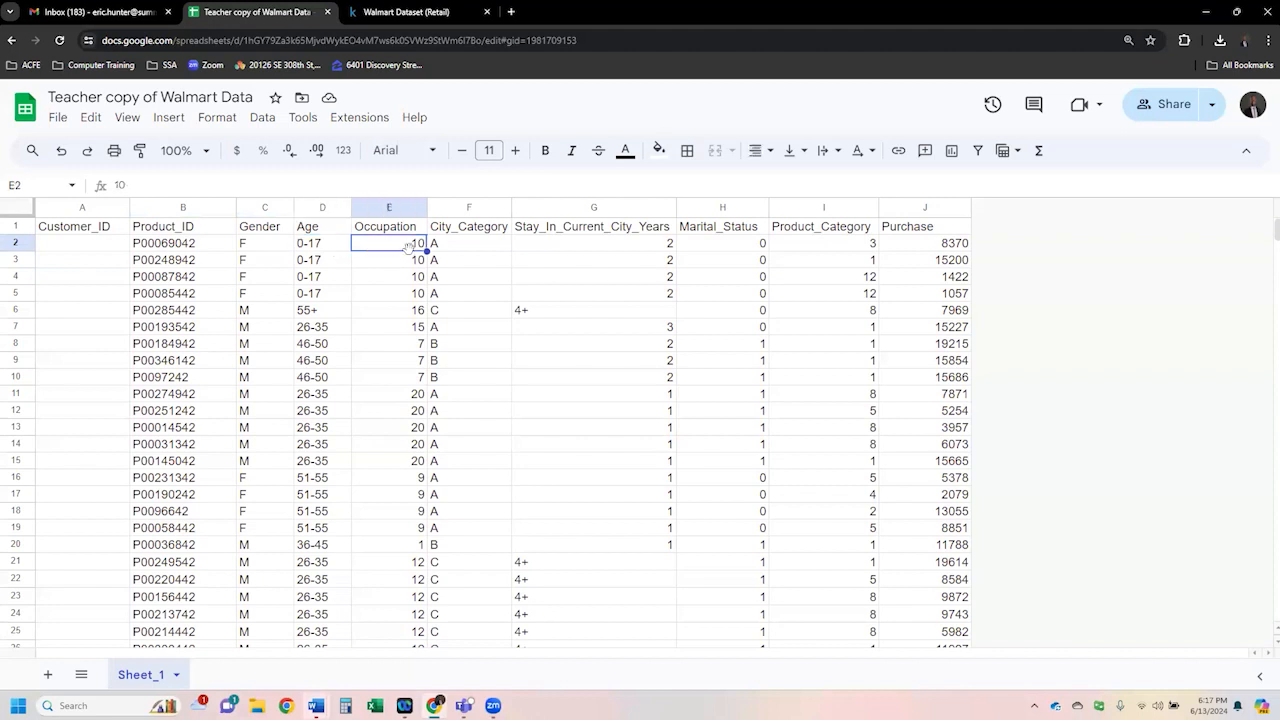
left_click(459, 251)
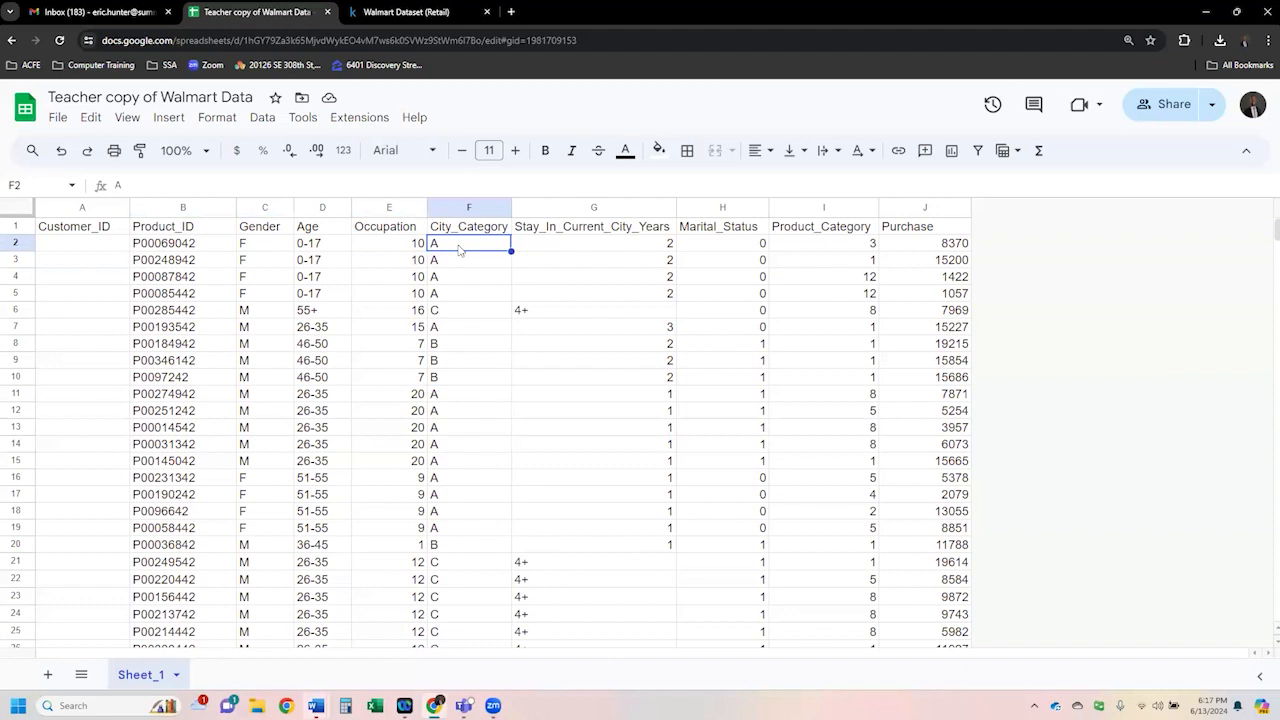
left_click(574, 248)
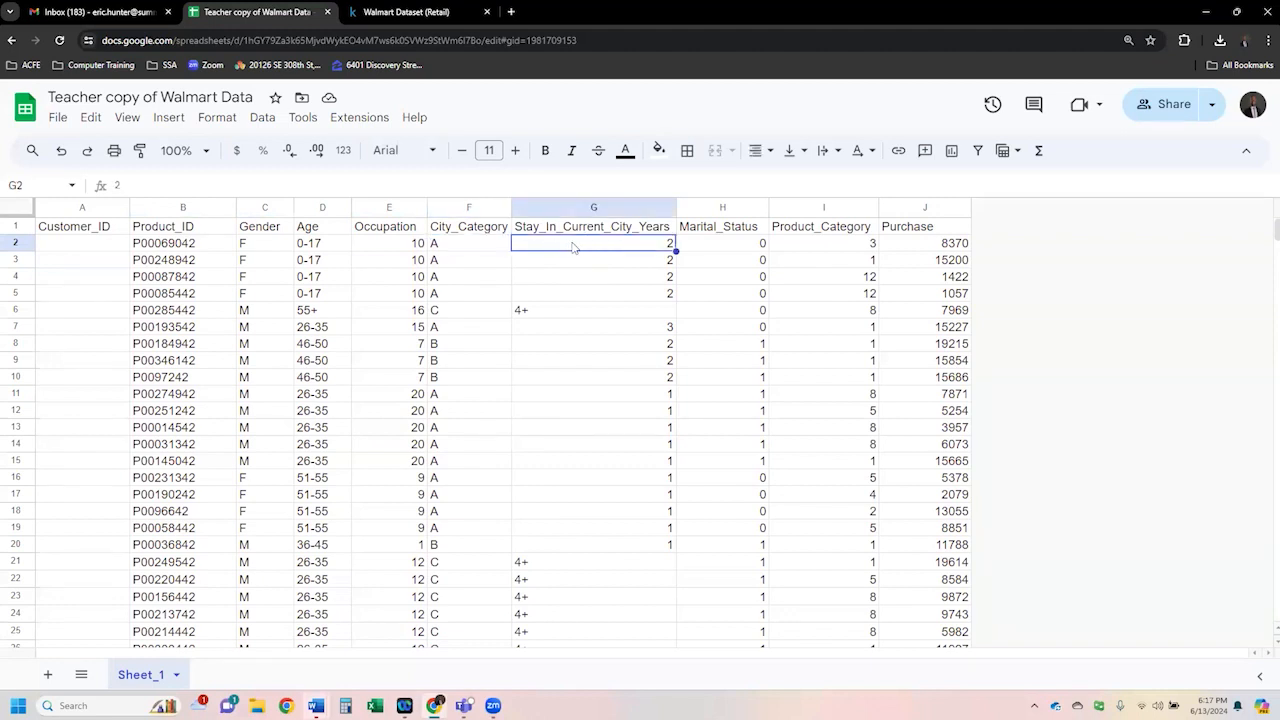
left_click(752, 247)
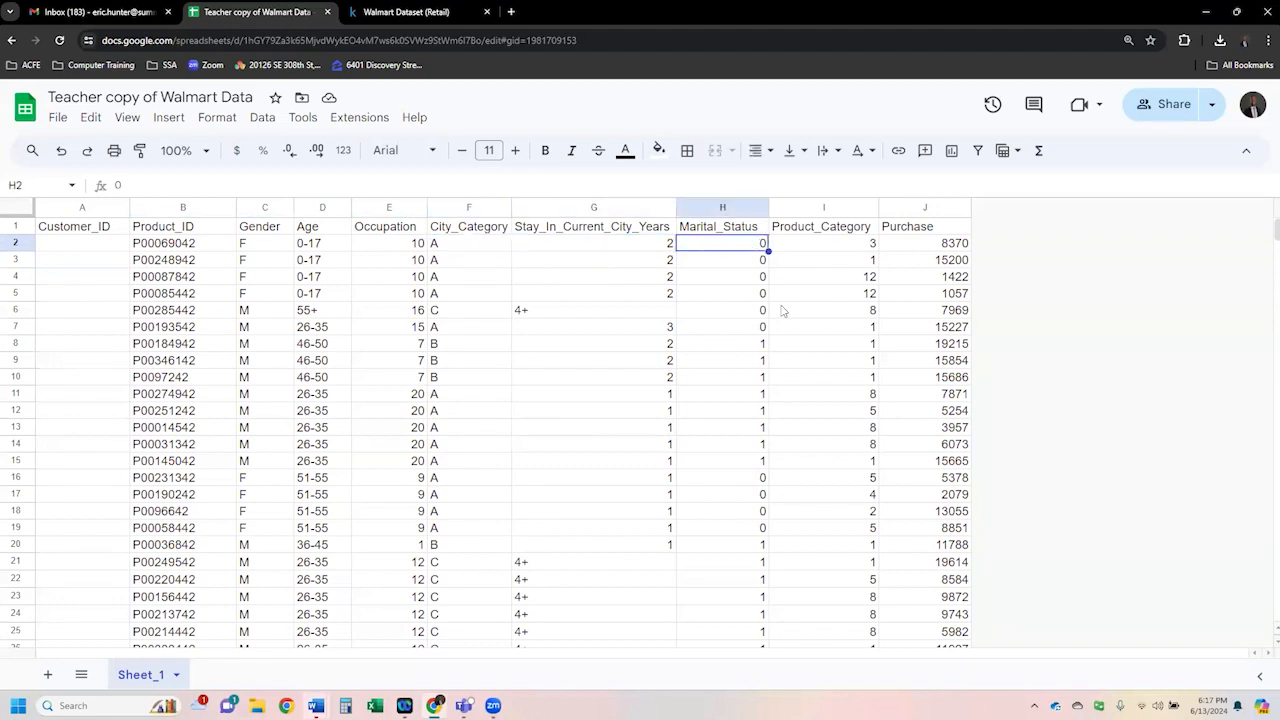
left_click(825, 251)
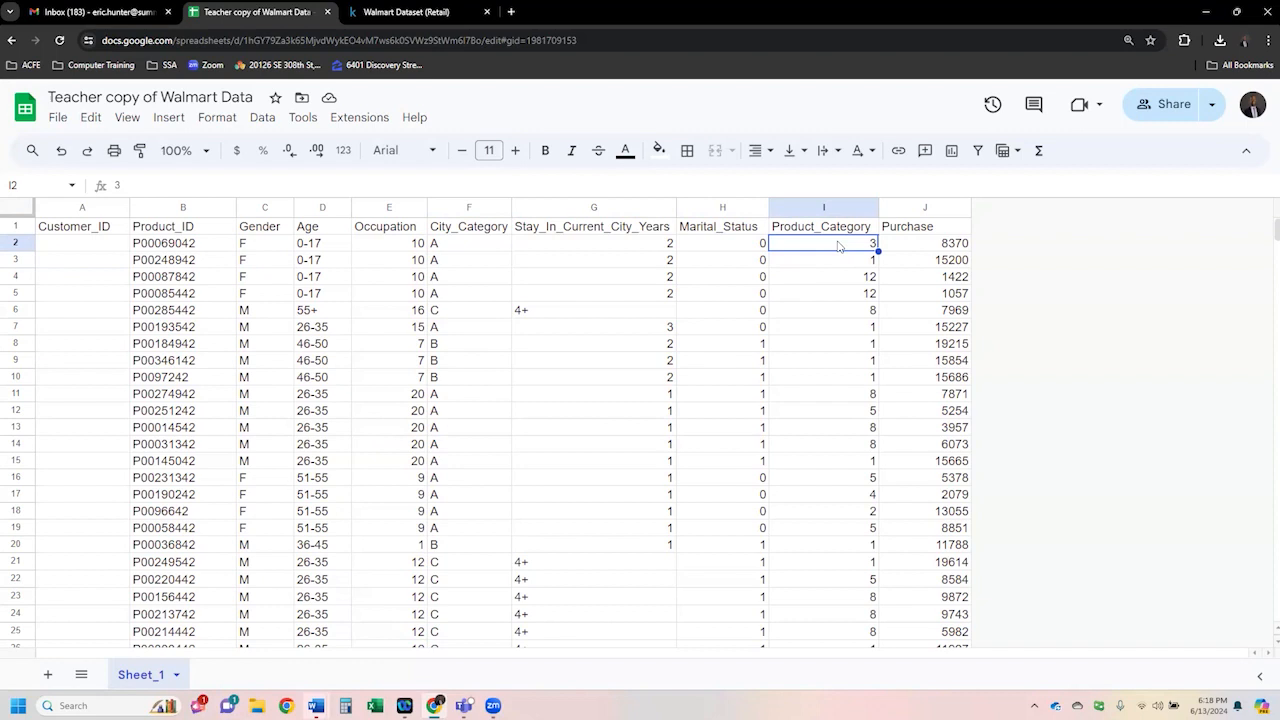
left_click(919, 248)
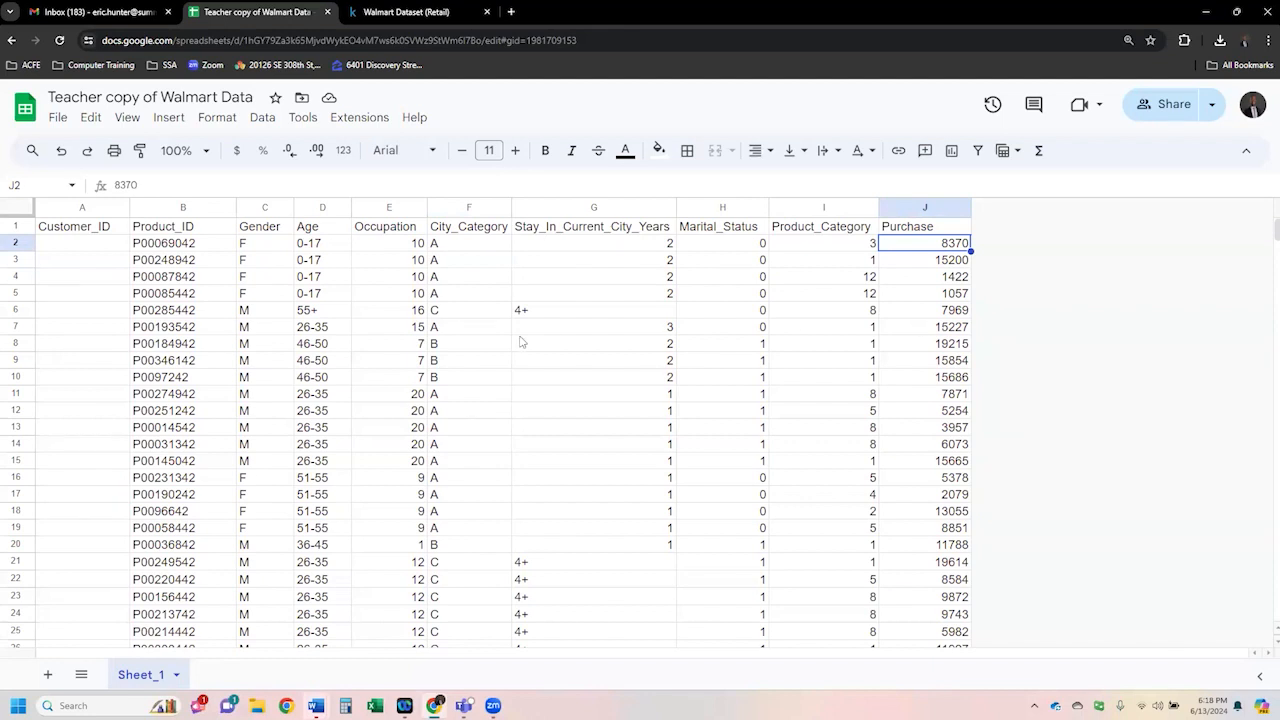
- Open version history, list all versions and restore the June 13, 4:53 PM version of the spreadsheet
left_click(992, 105)
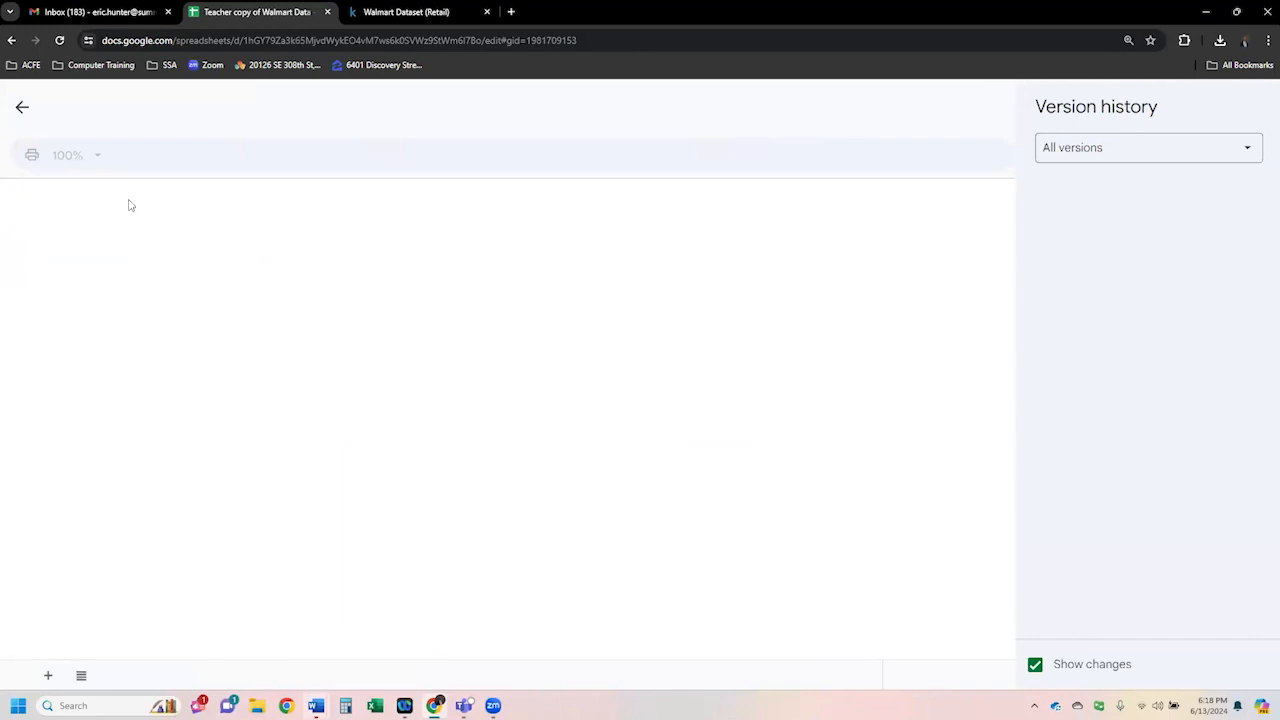
left_click(1234, 152)
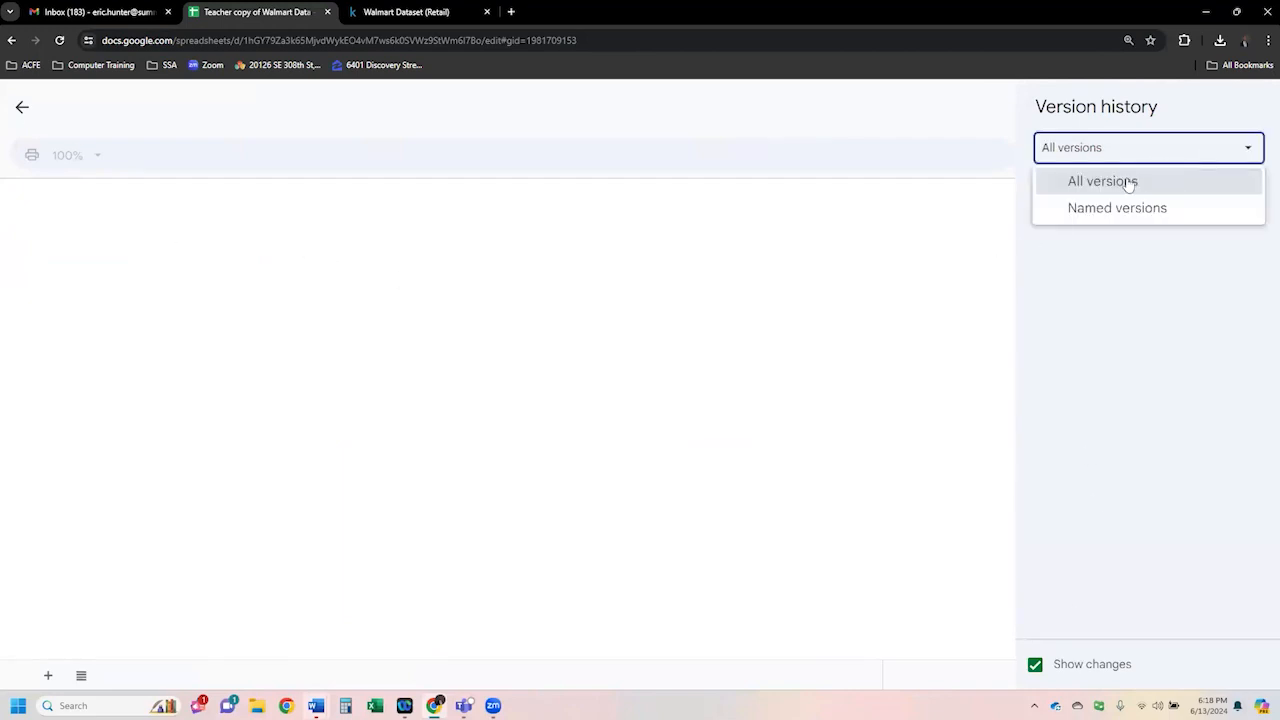
left_click(1128, 184)
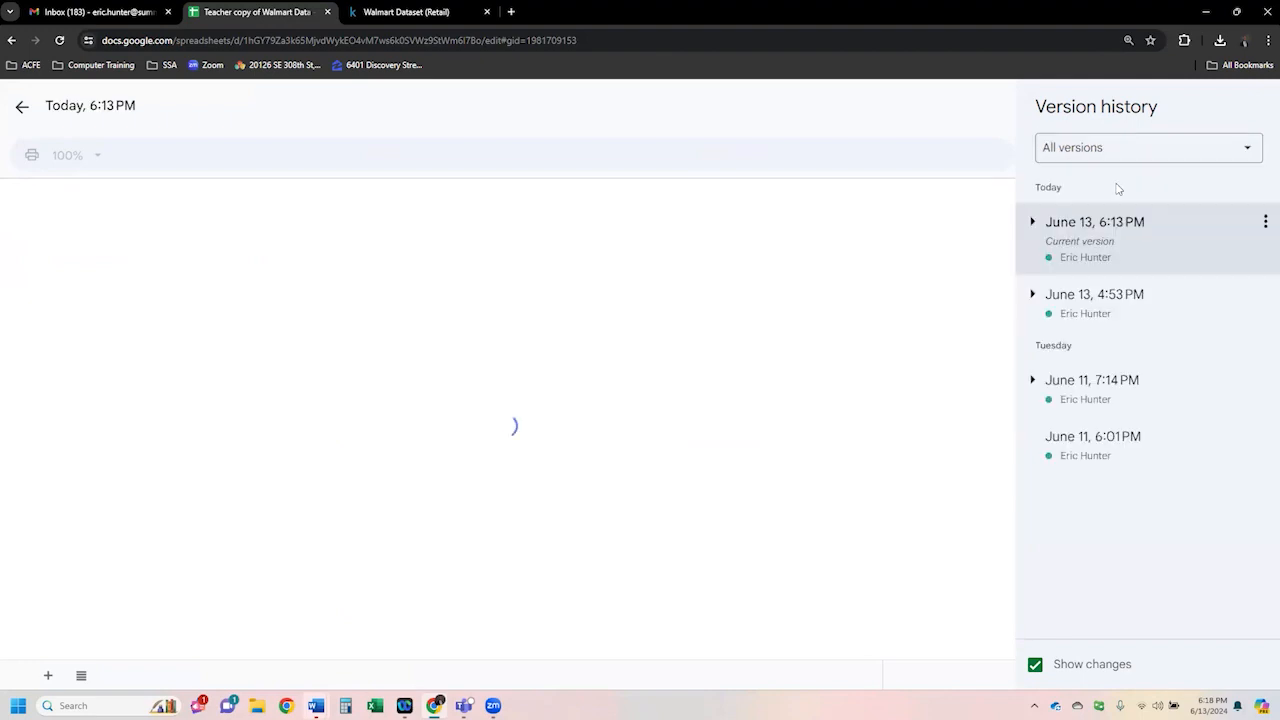
left_click(1115, 300)
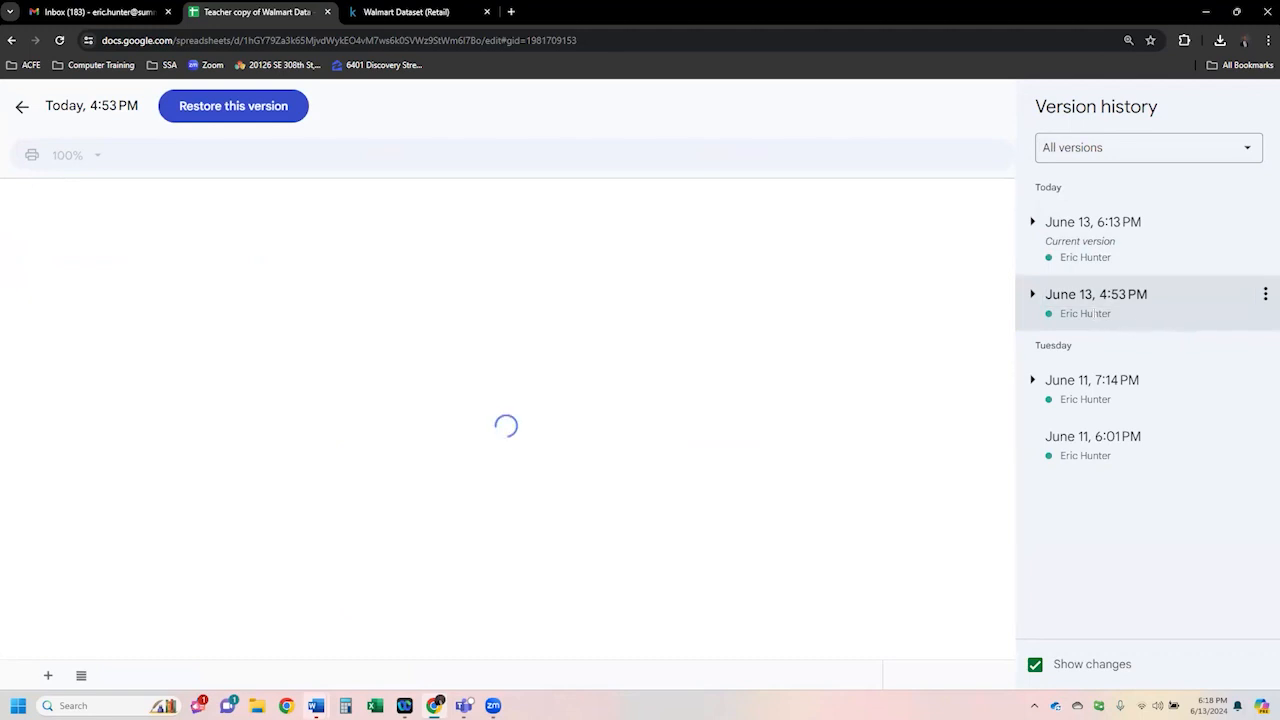
left_click(1265, 294)
left_click(1220, 325)
left_click(816, 428)
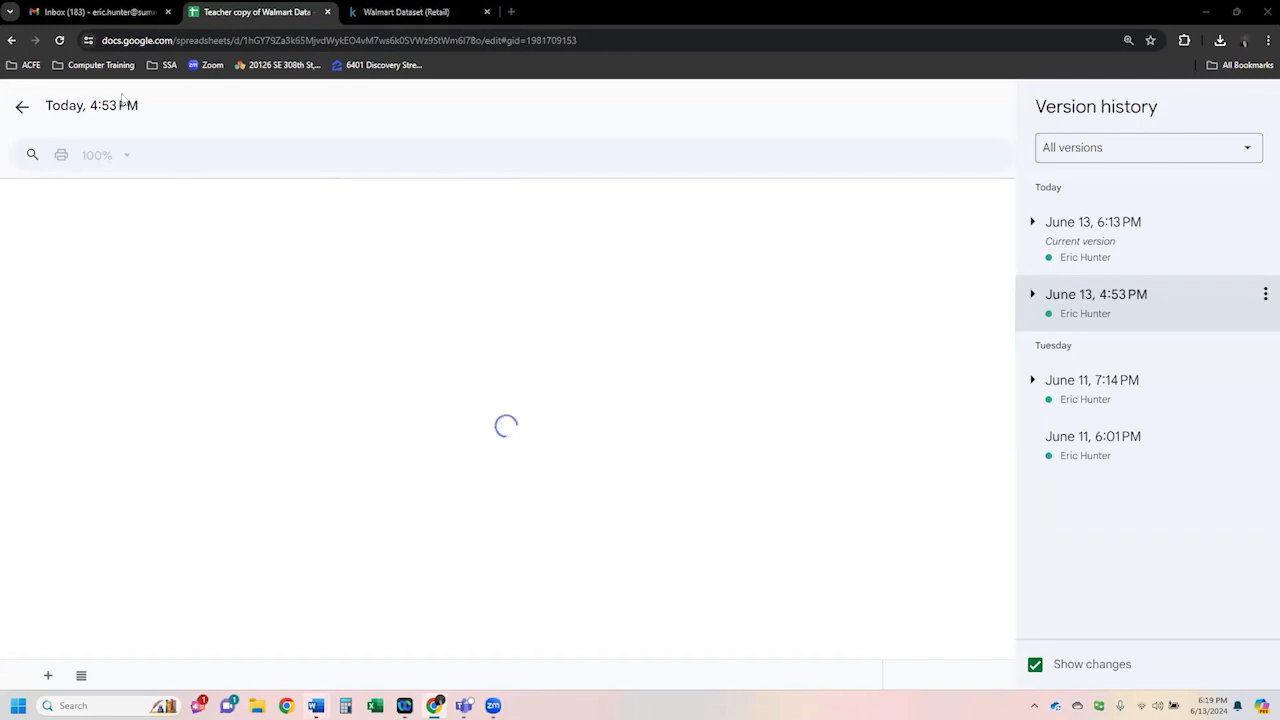
- Reopen Teacher copy of Walmart Data from the Sheets home and scroll through its restored records
left_click(10, 40)
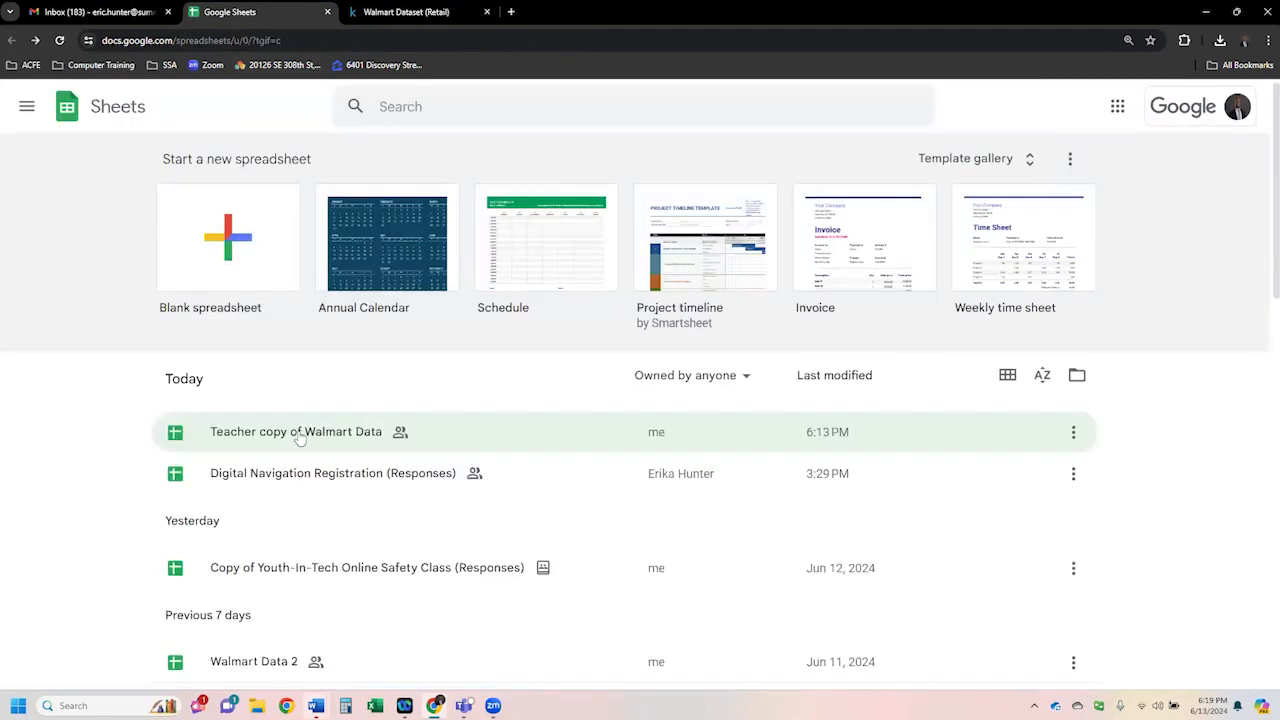
left_click(299, 434)
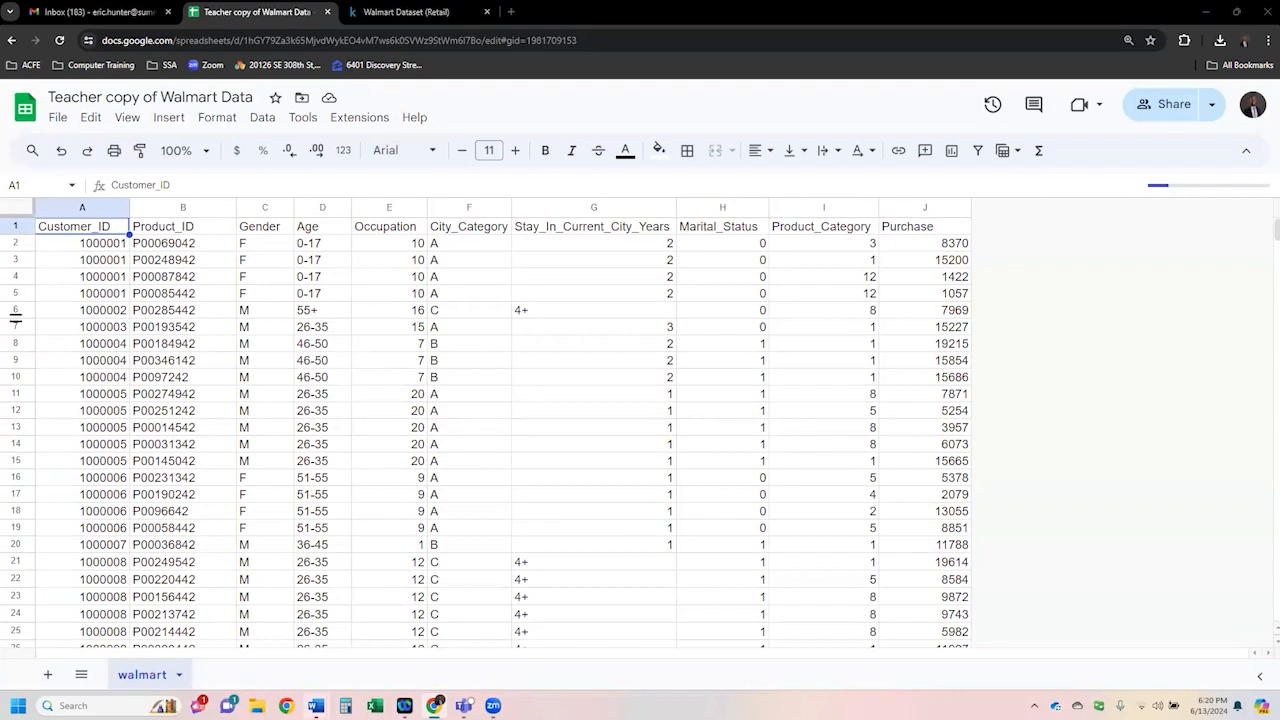
left_click(575, 247)
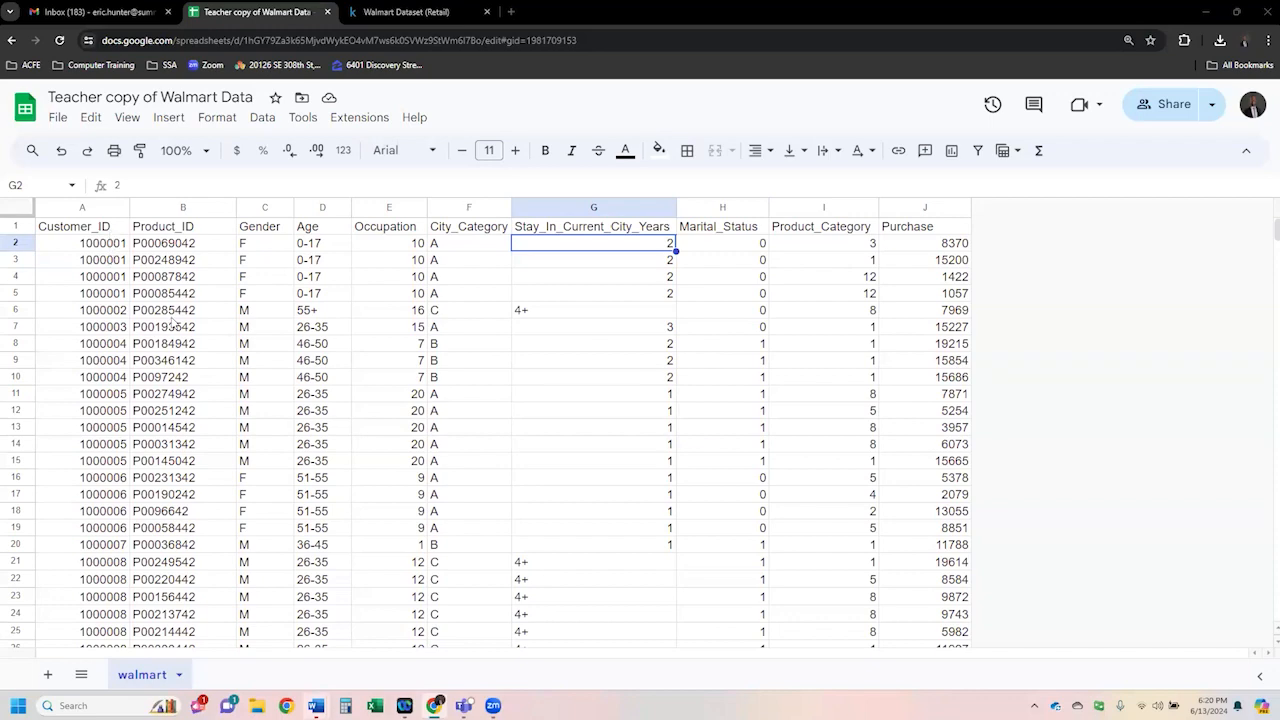
scroll(172, 321, "down", 5)
scroll(150, 290, "up", 5)
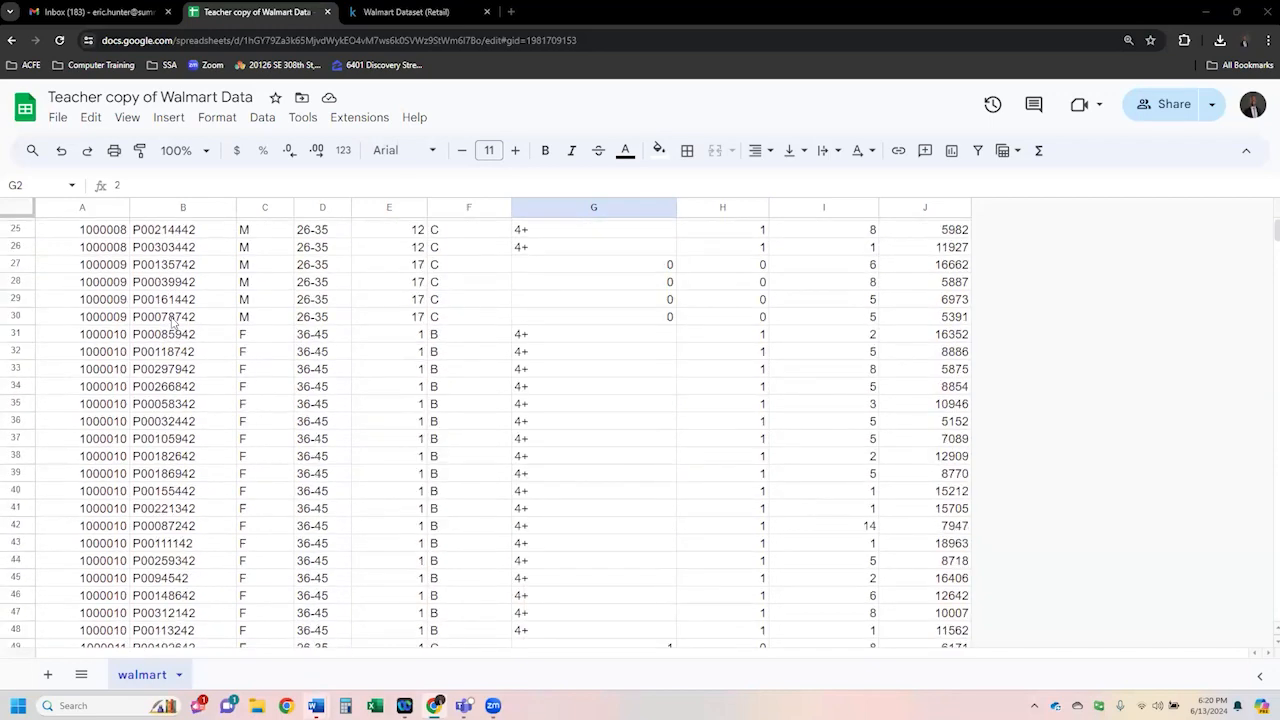
- Select the header row and an Age cell, scrolling the data to examine the records
key("ctrl+plus")
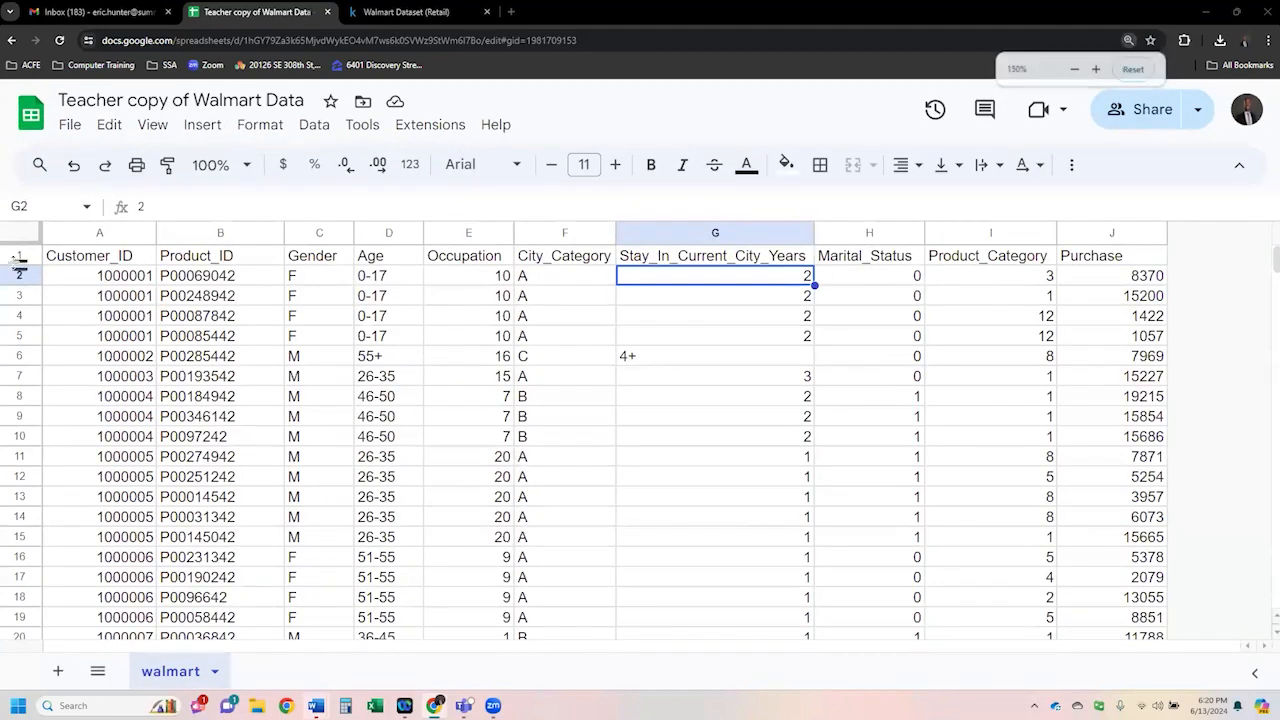
left_click(18, 256)
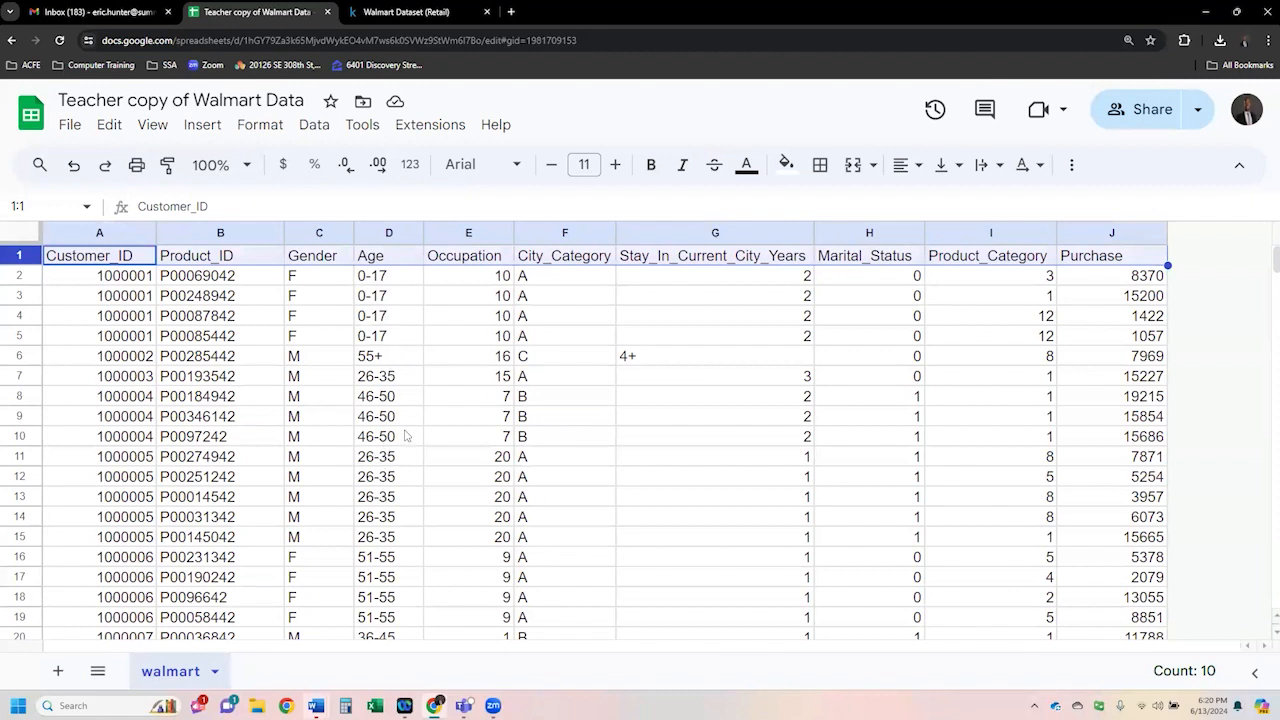
left_click(400, 341)
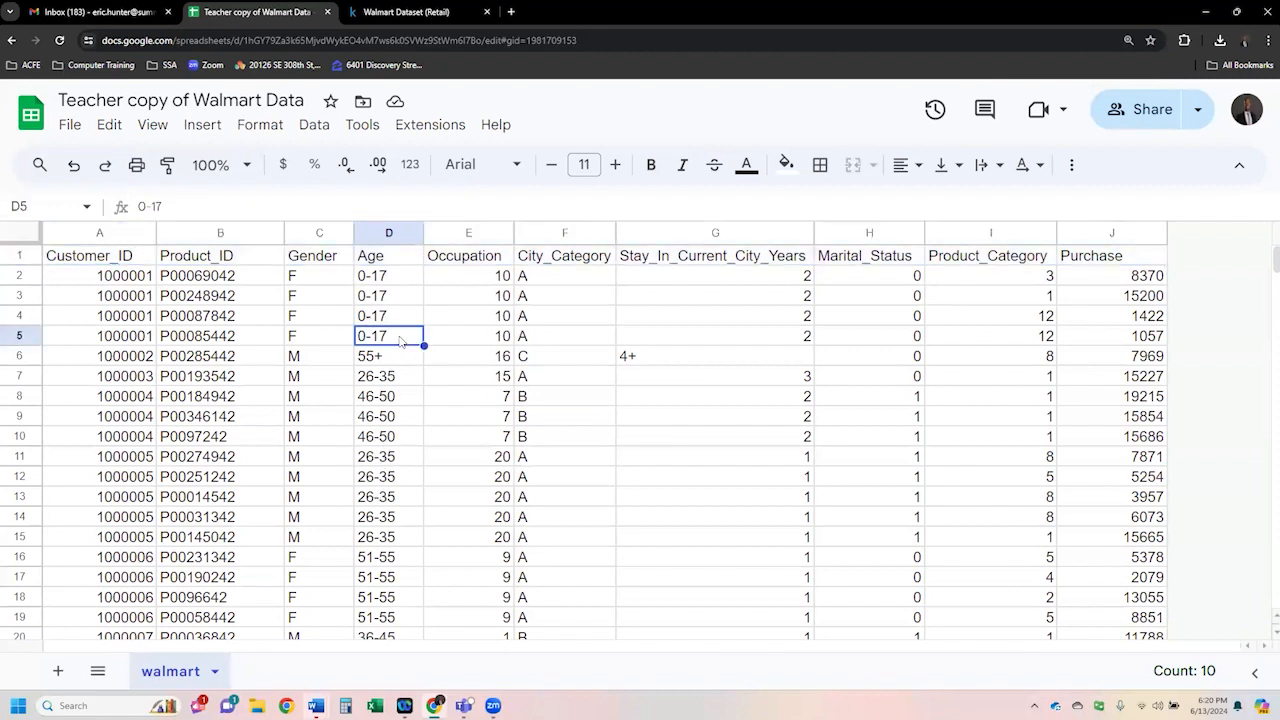
scroll(400, 341, "down", 10)
scroll(400, 341, "down", 3)
scroll(400, 341, "up", 15)
scroll(400, 341, "up", 4)
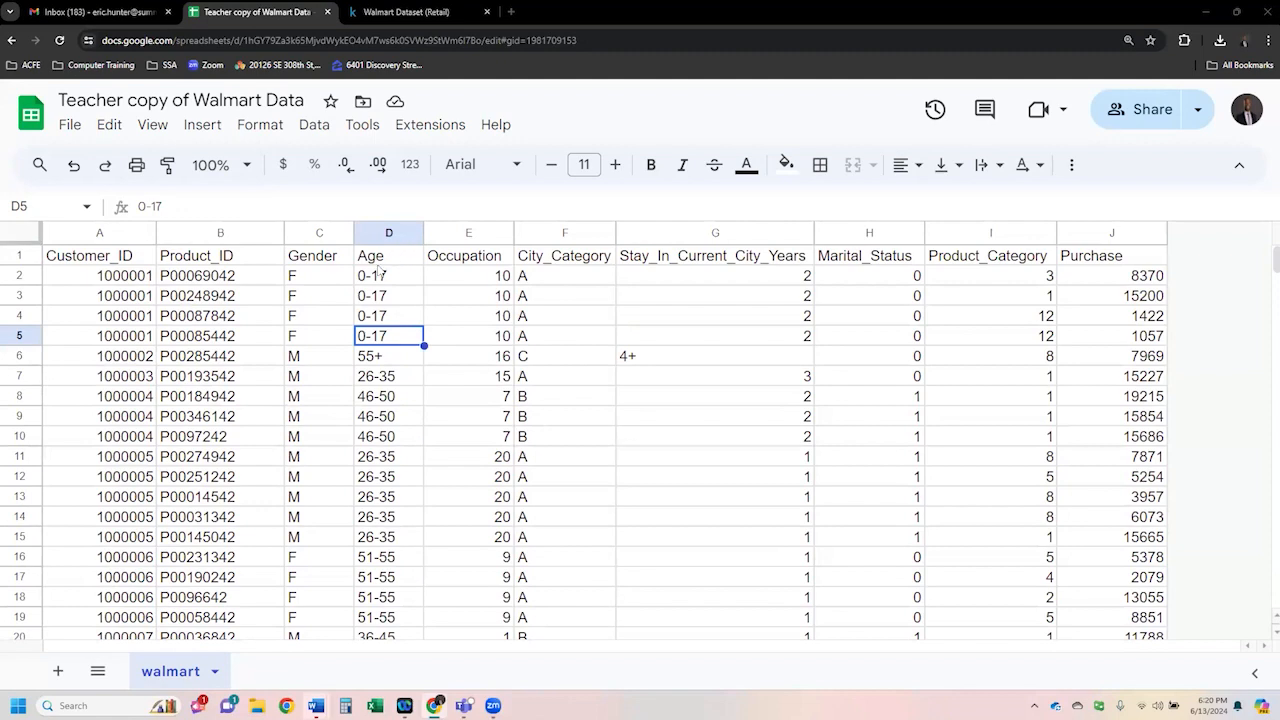
- Freeze the first row so the column headers stay visible while scrolling
left_click(22, 258)
scroll(471, 357, "down", 20)
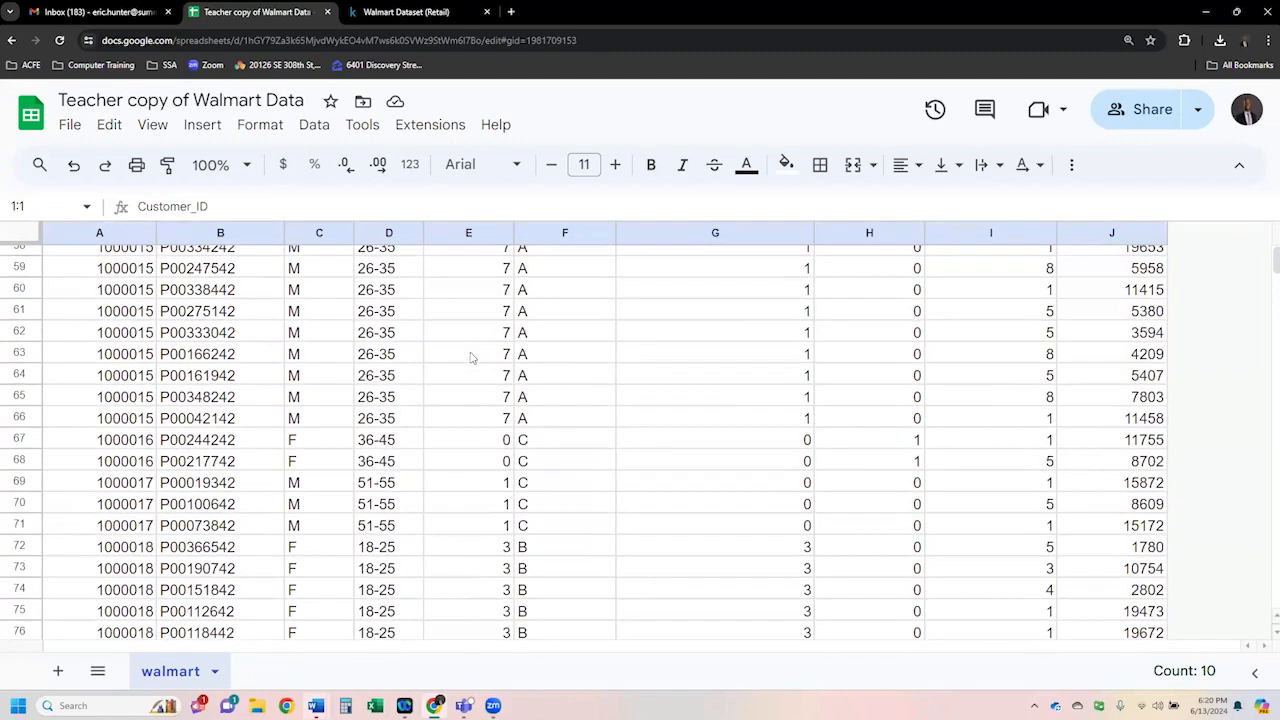
scroll(471, 357, "up", 10)
scroll(471, 357, "up", 15)
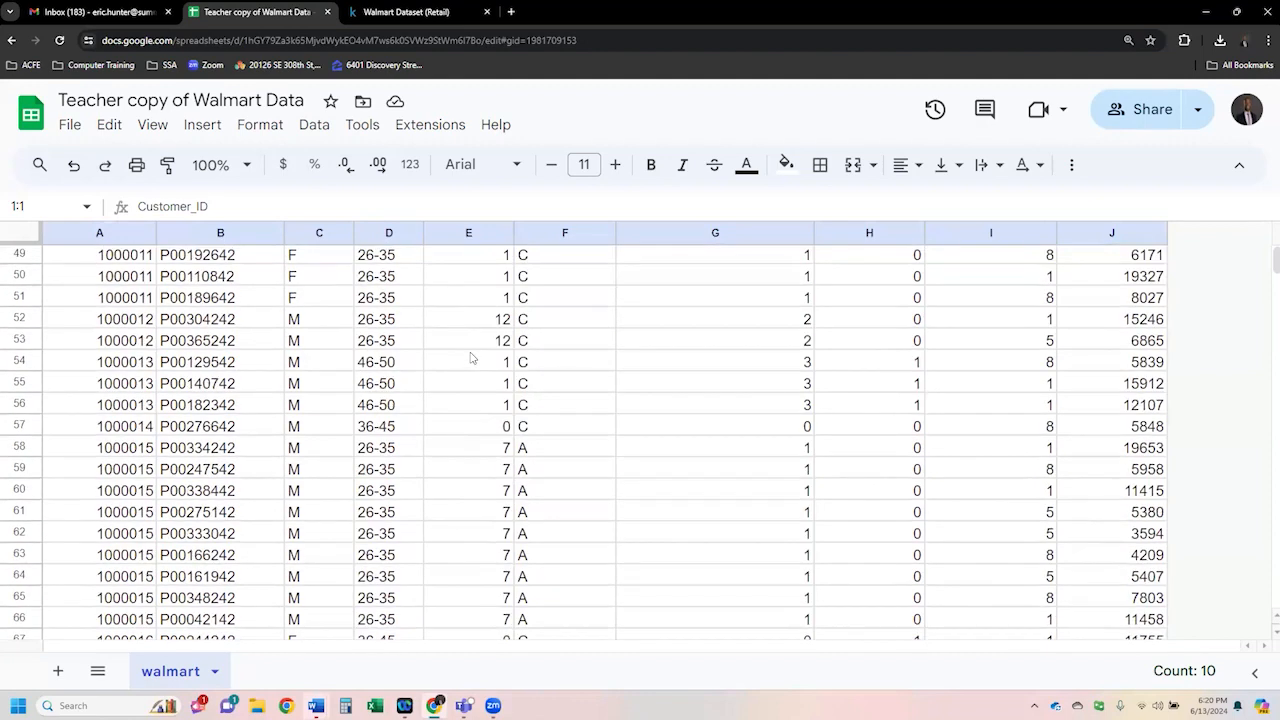
left_click(190, 276)
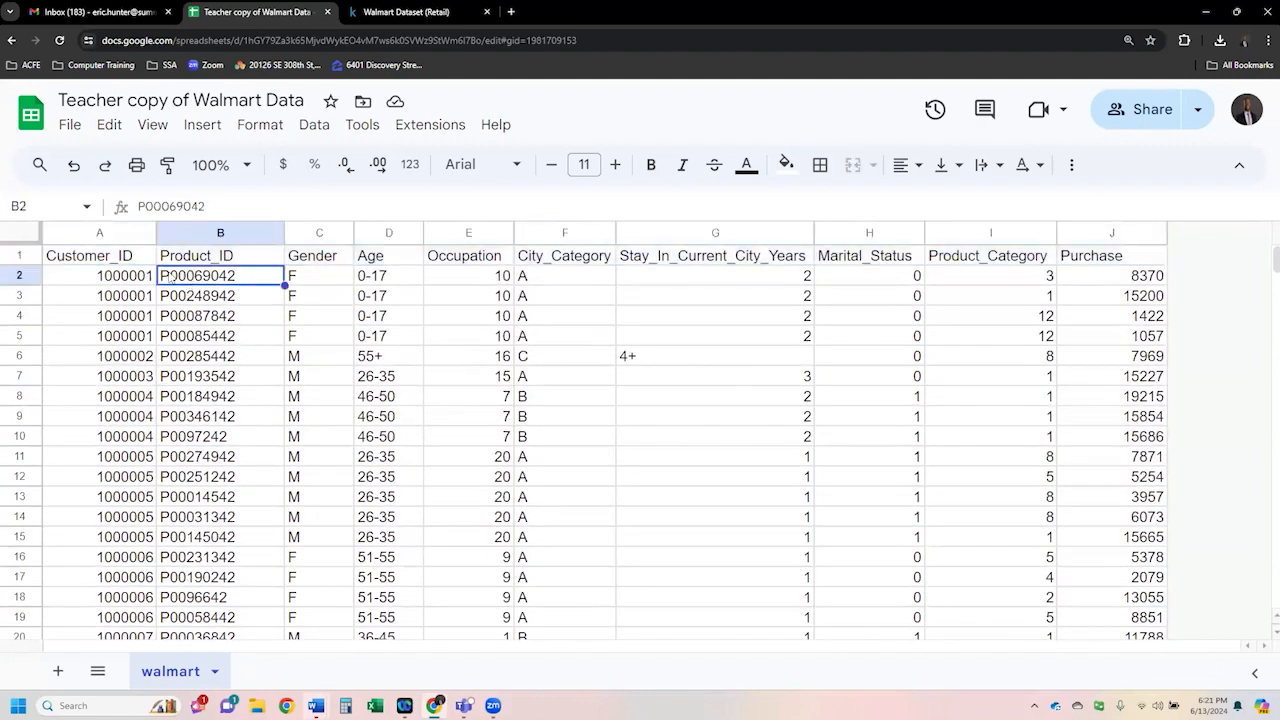
left_click(136, 281)
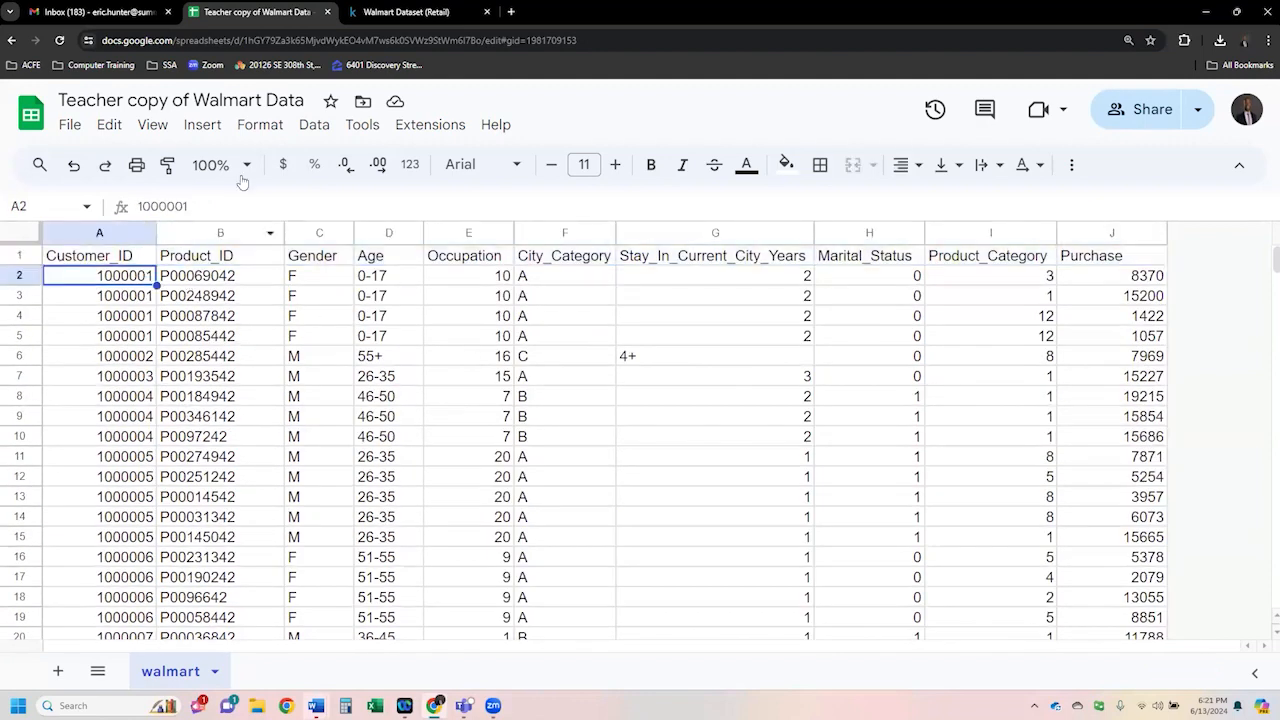
left_click(151, 128)
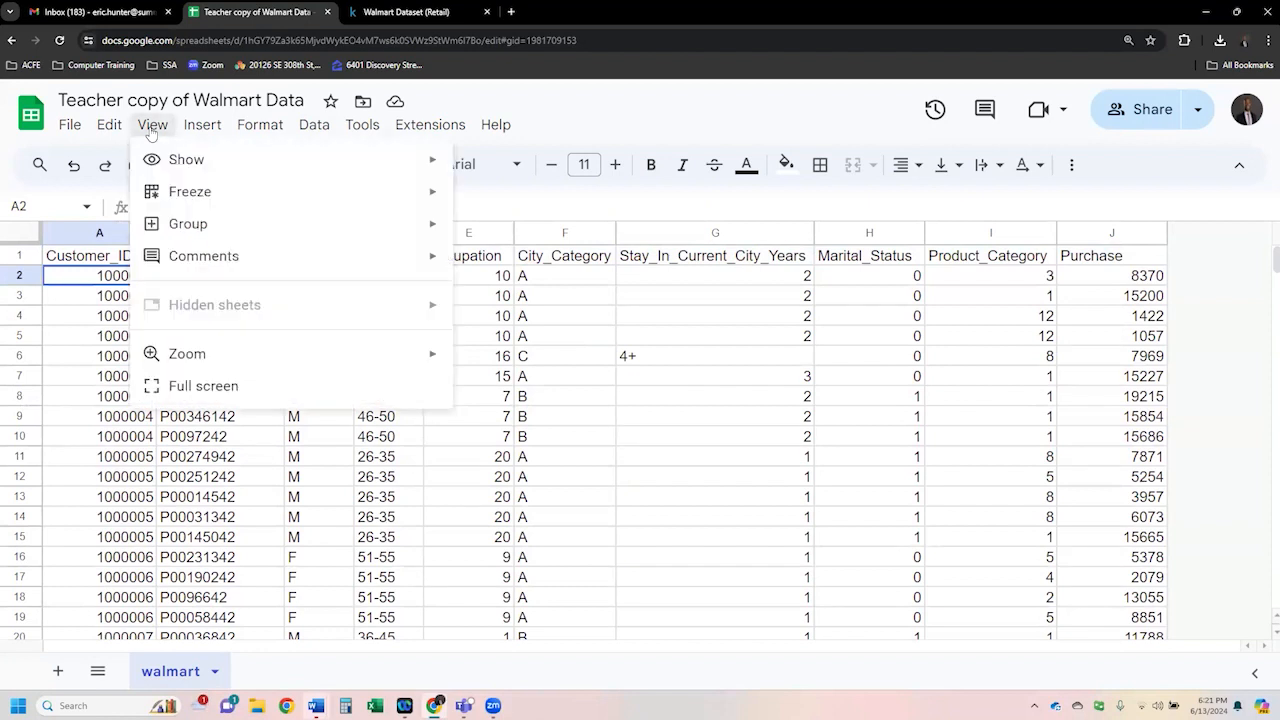
mouse_move(186, 196)
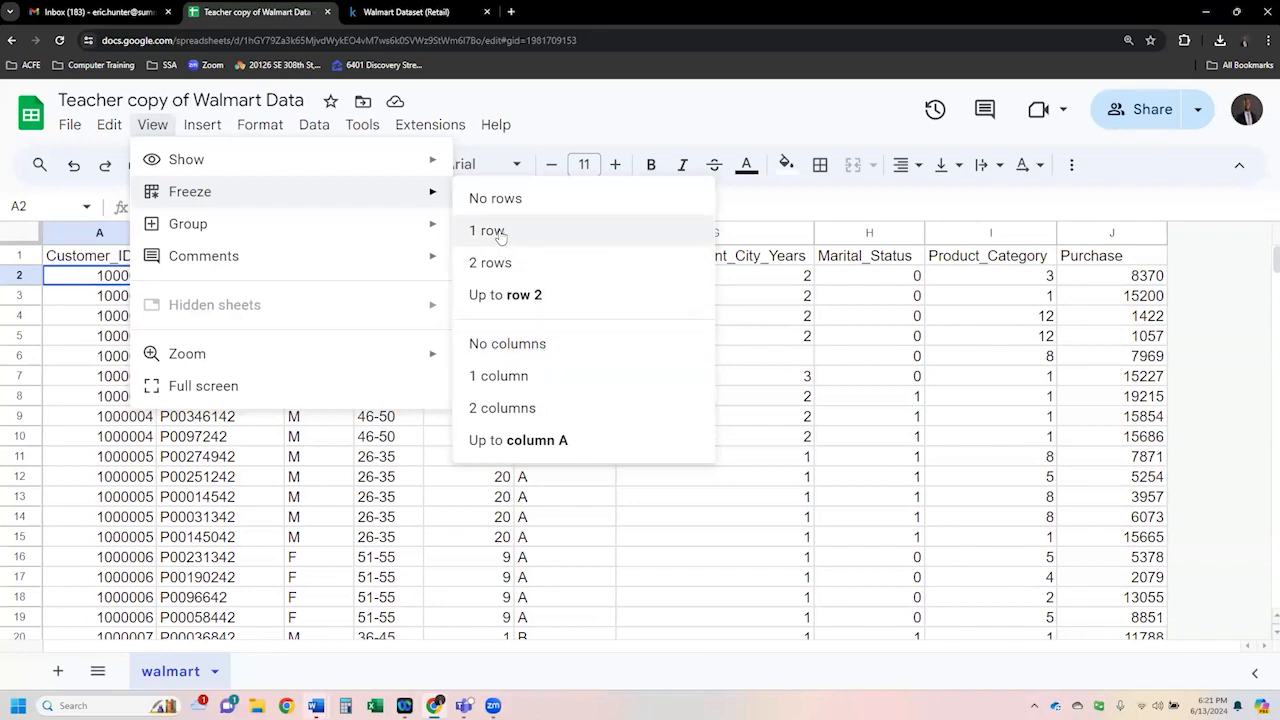
left_click(541, 238)
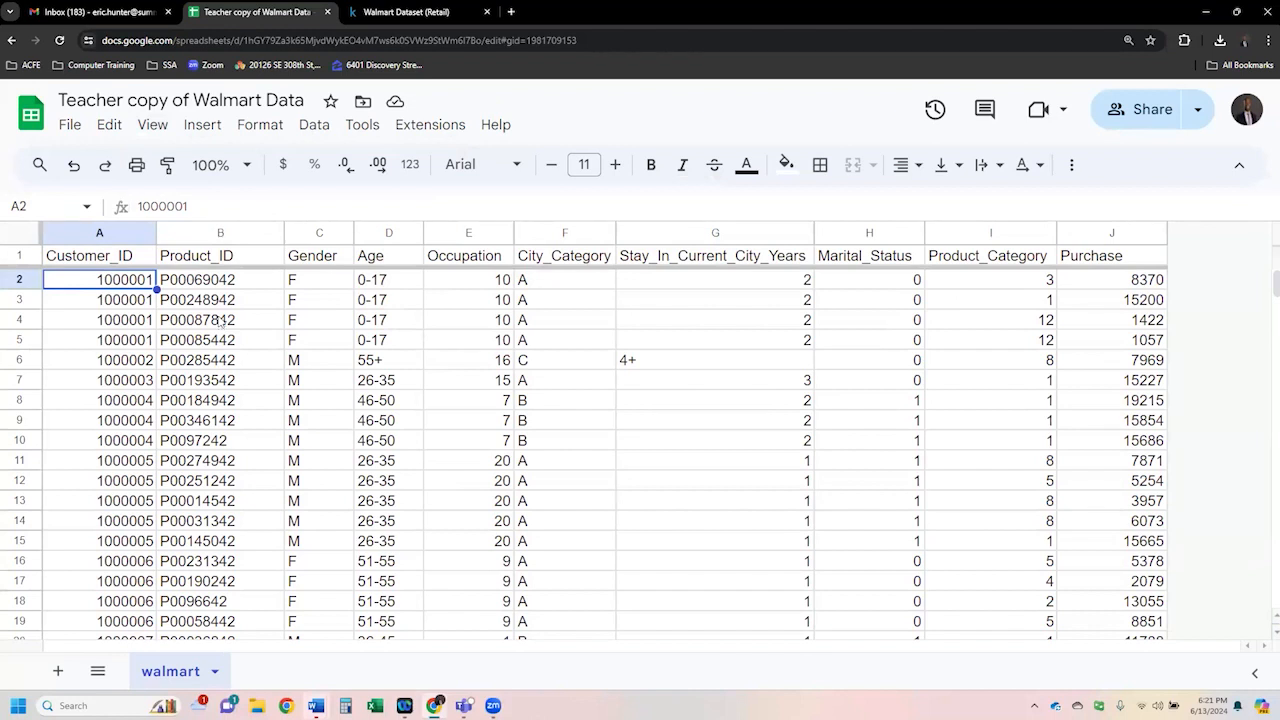
- Examine the records further down the sheet, selecting rows 110 and 111 along the way
left_click(243, 383)
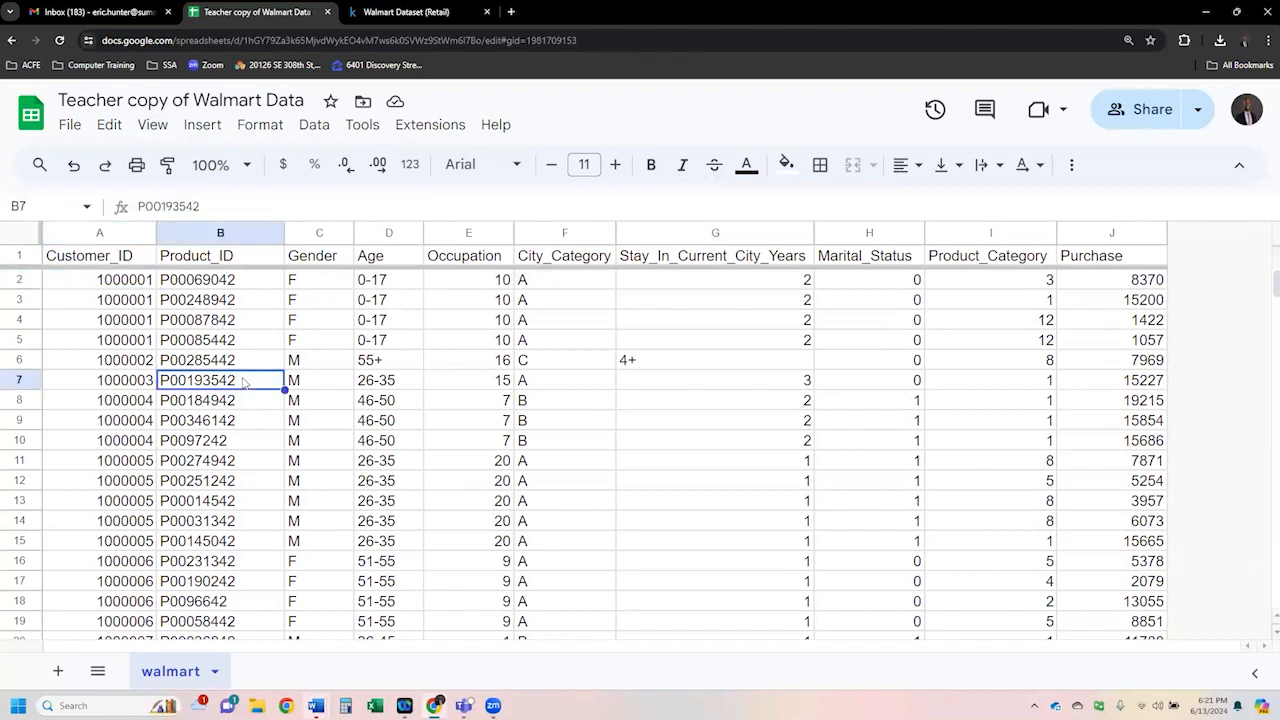
scroll(243, 383, "down", 14)
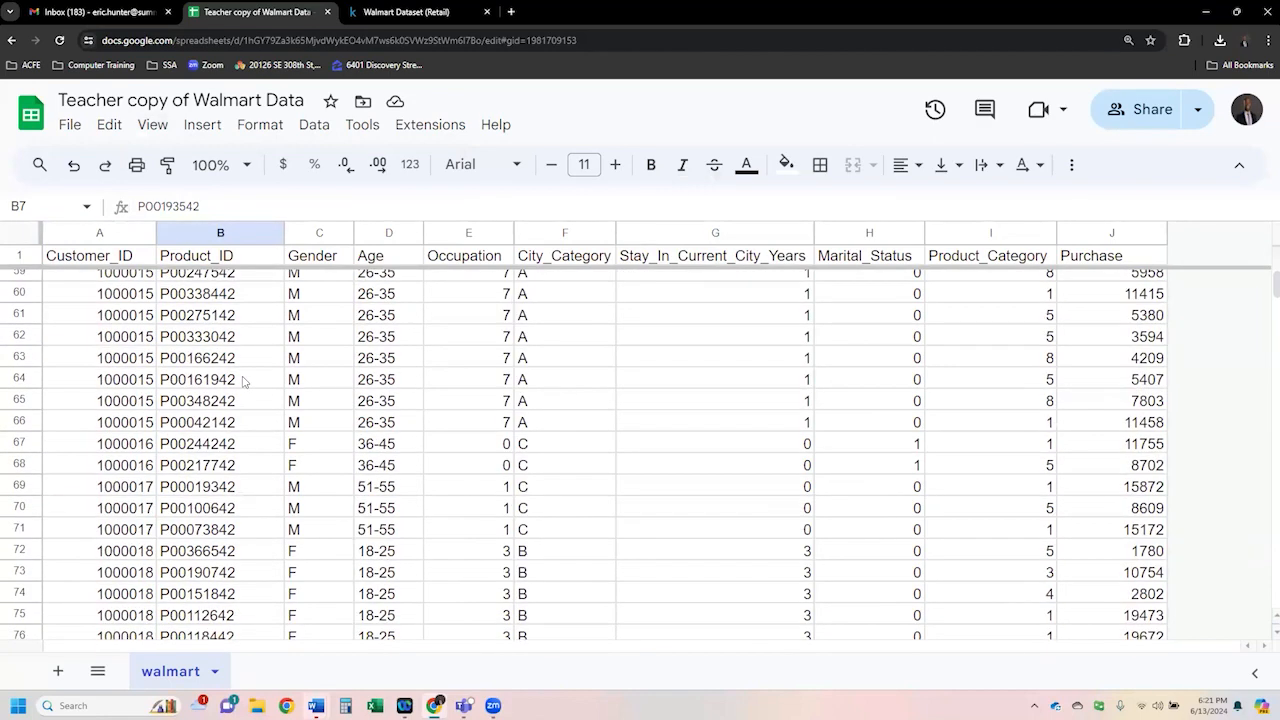
scroll(243, 381, "down", 8)
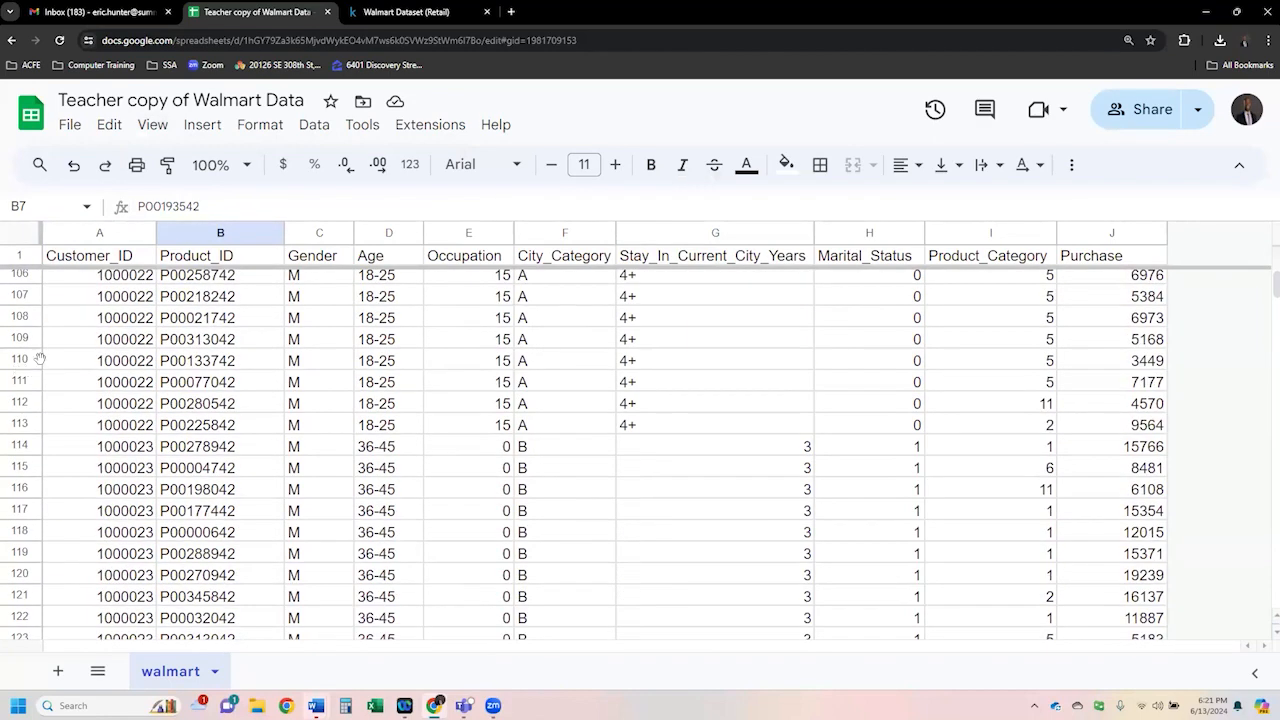
left_click_drag(33, 358, 32, 381)
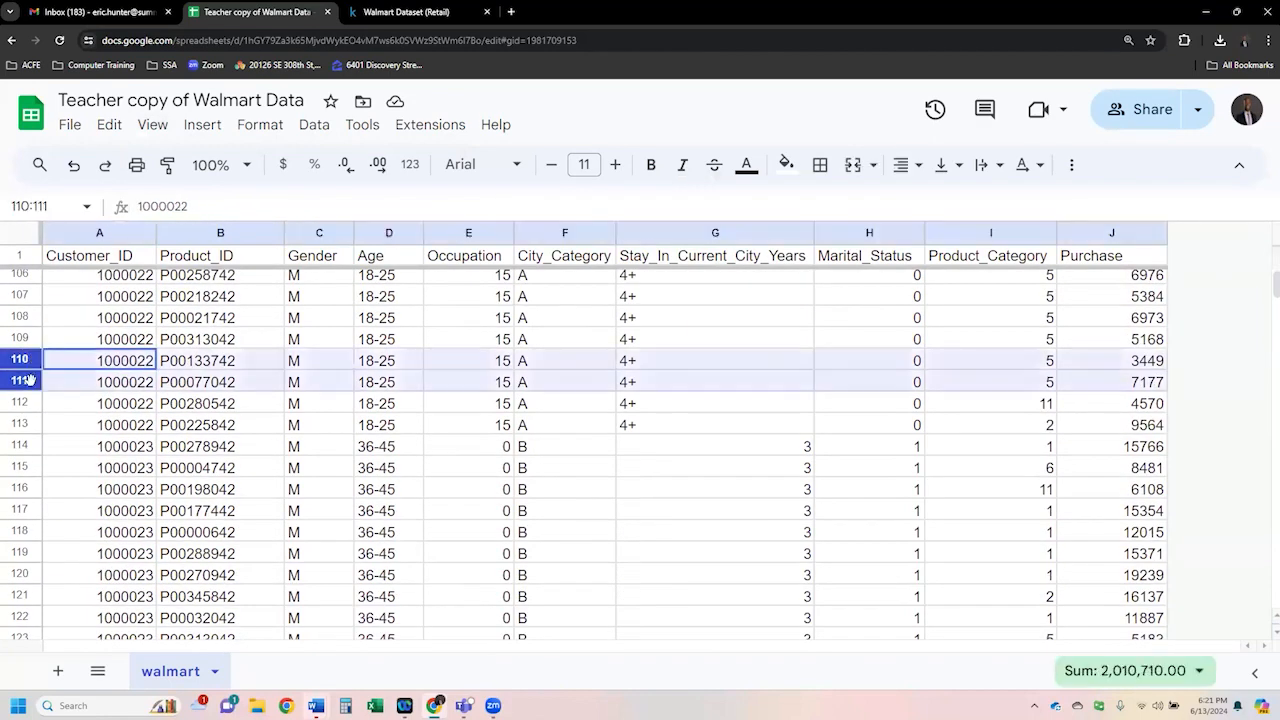
left_click(140, 410)
scroll(140, 410, "down", 4)
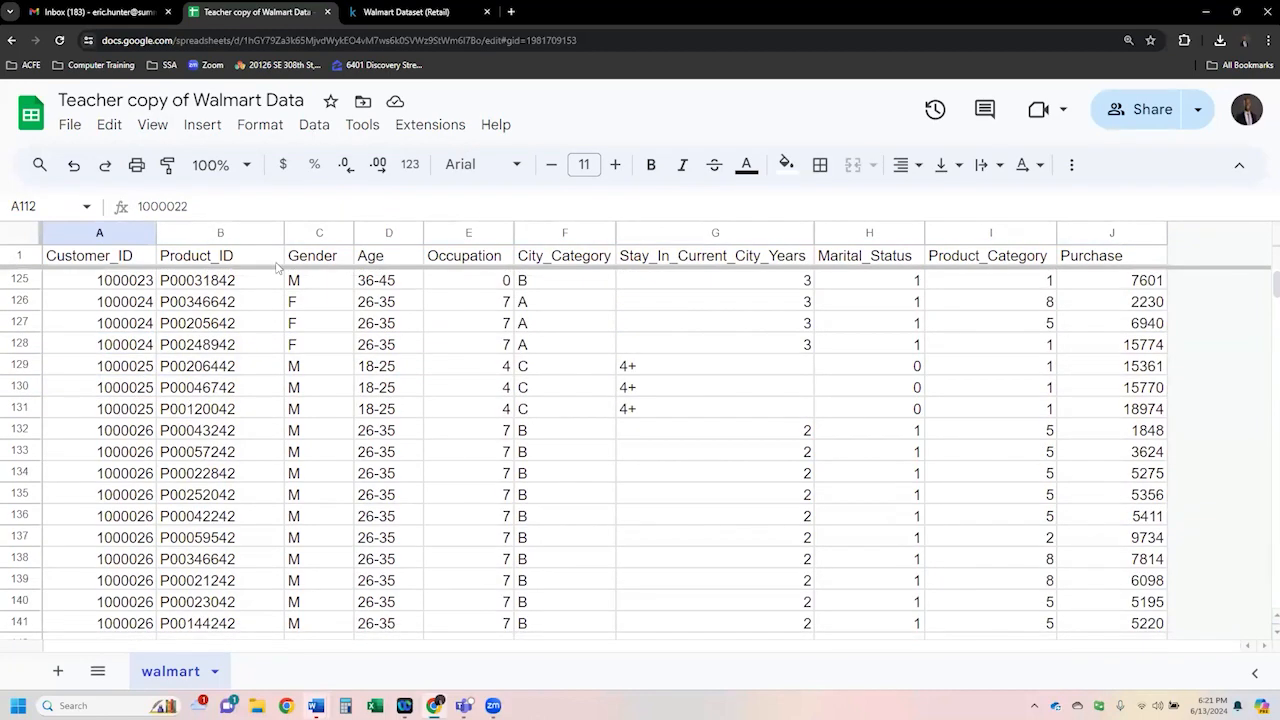
scroll(420, 448, "up", 20)
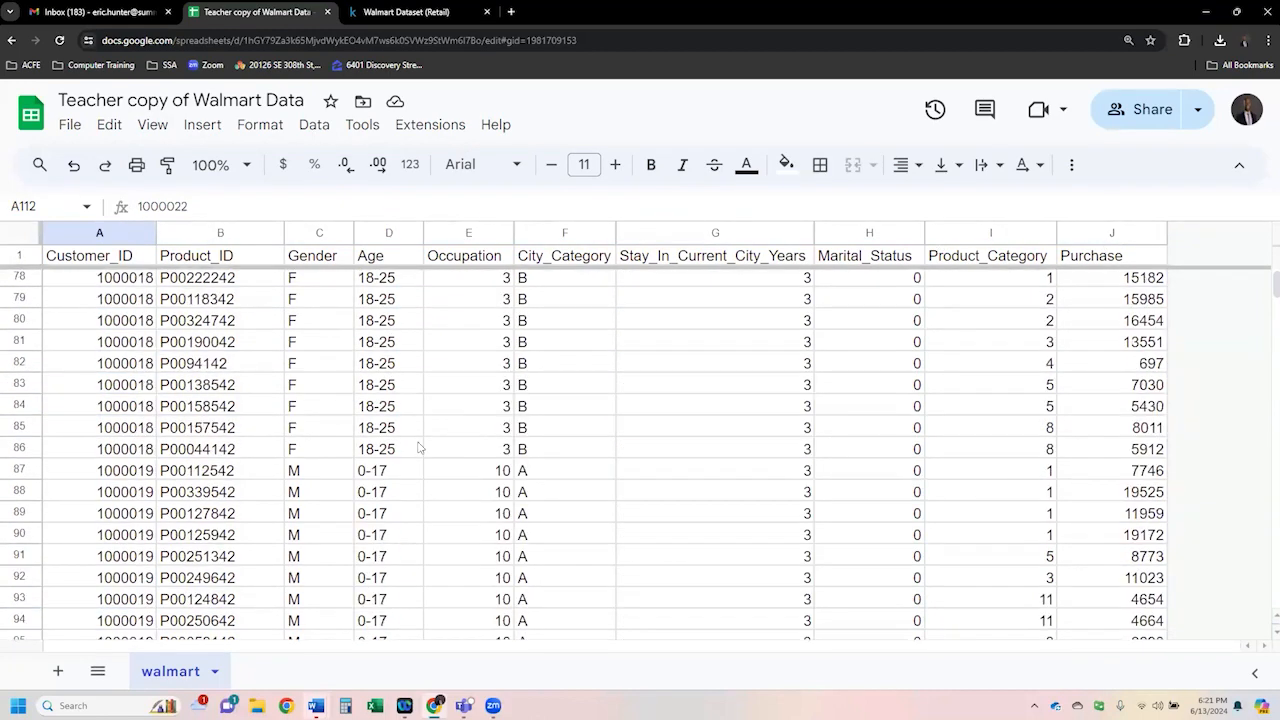
scroll(420, 448, "up", 5)
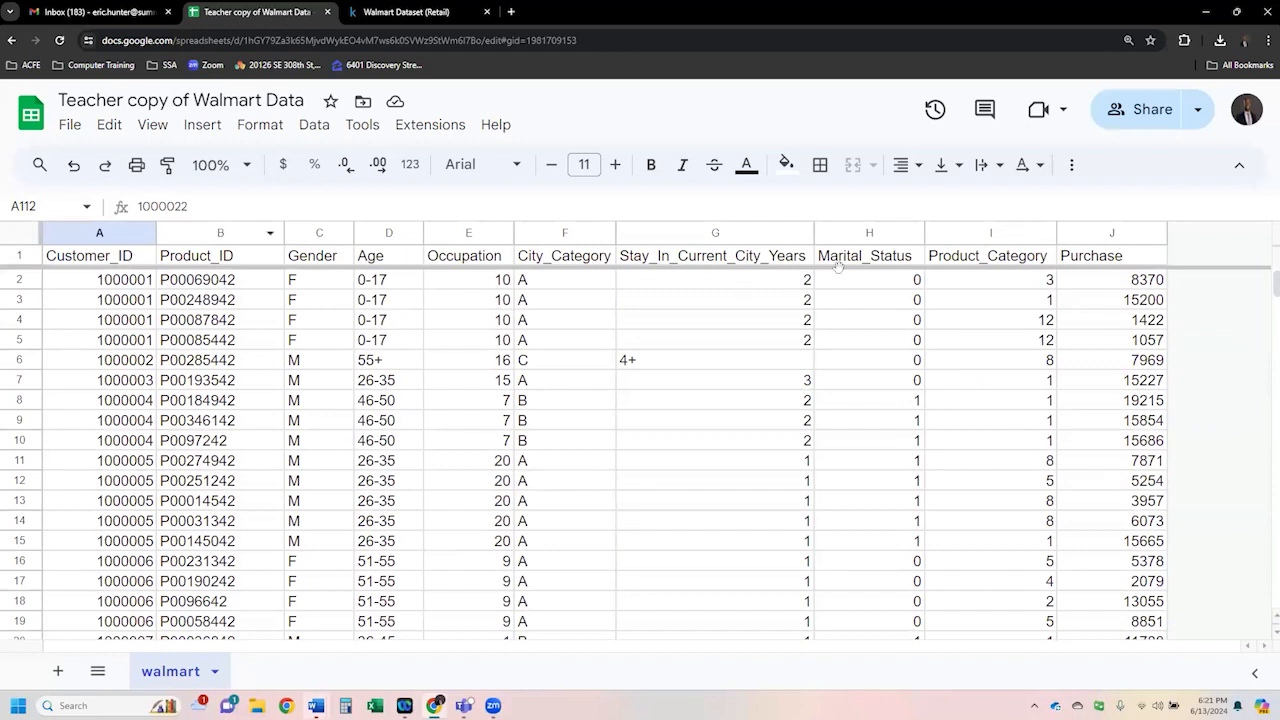
left_click(240, 298)
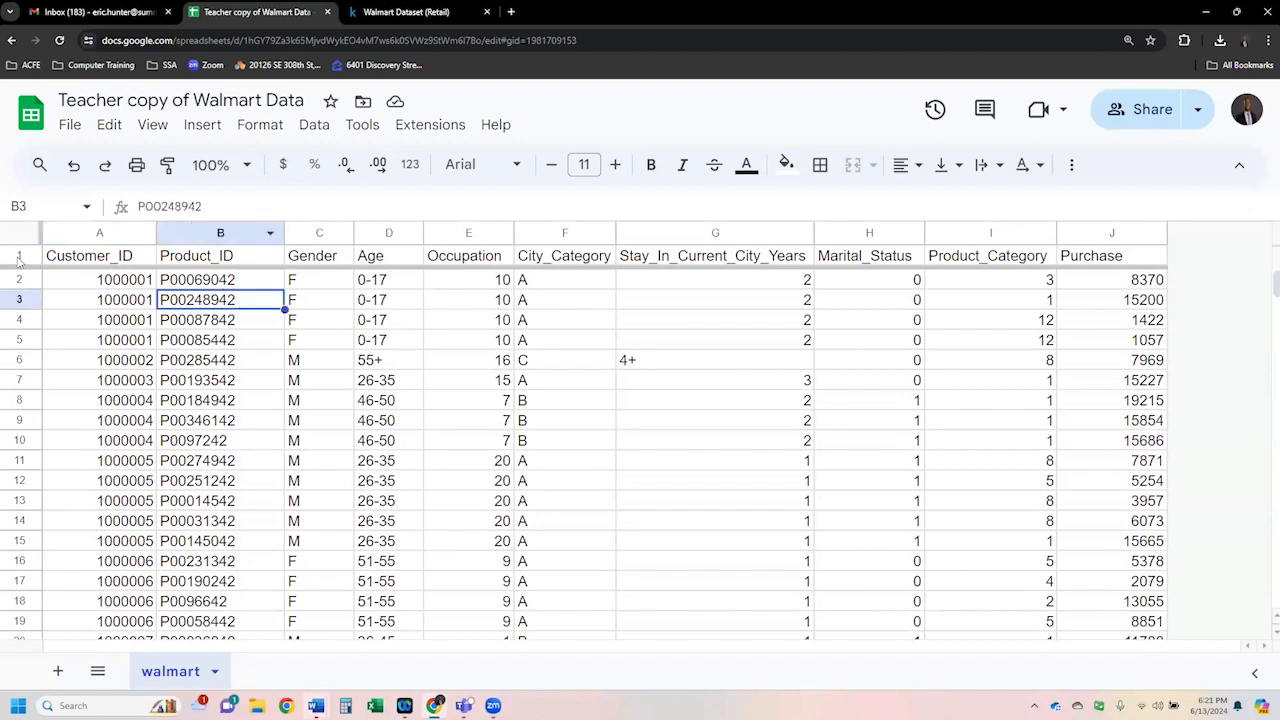
left_click(16, 256)
left_click(212, 362)
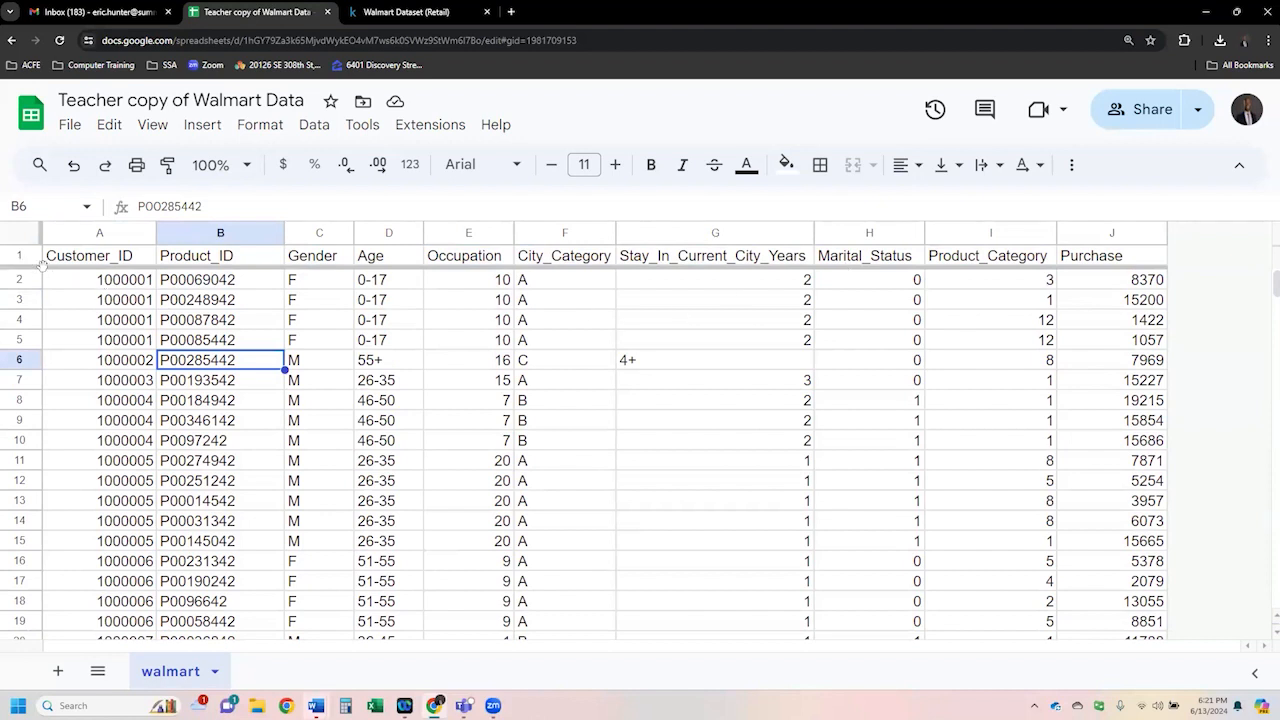
left_click(162, 318)
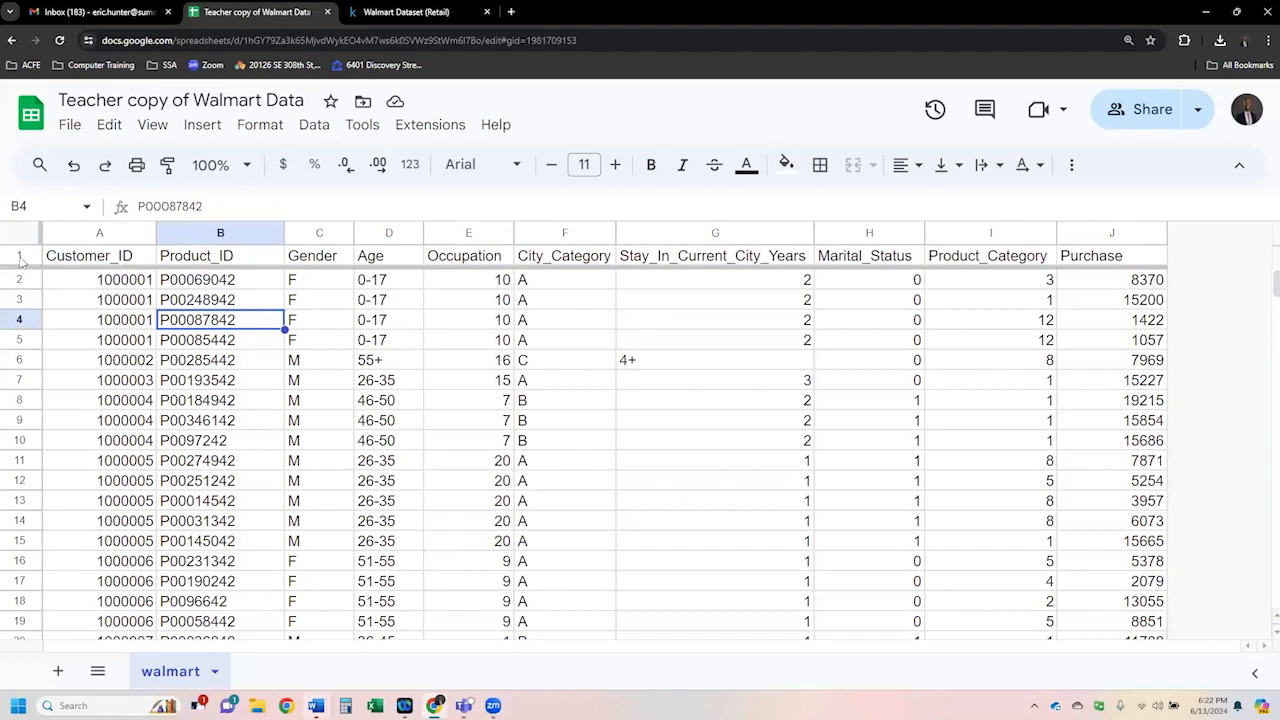
right_click(20, 258)
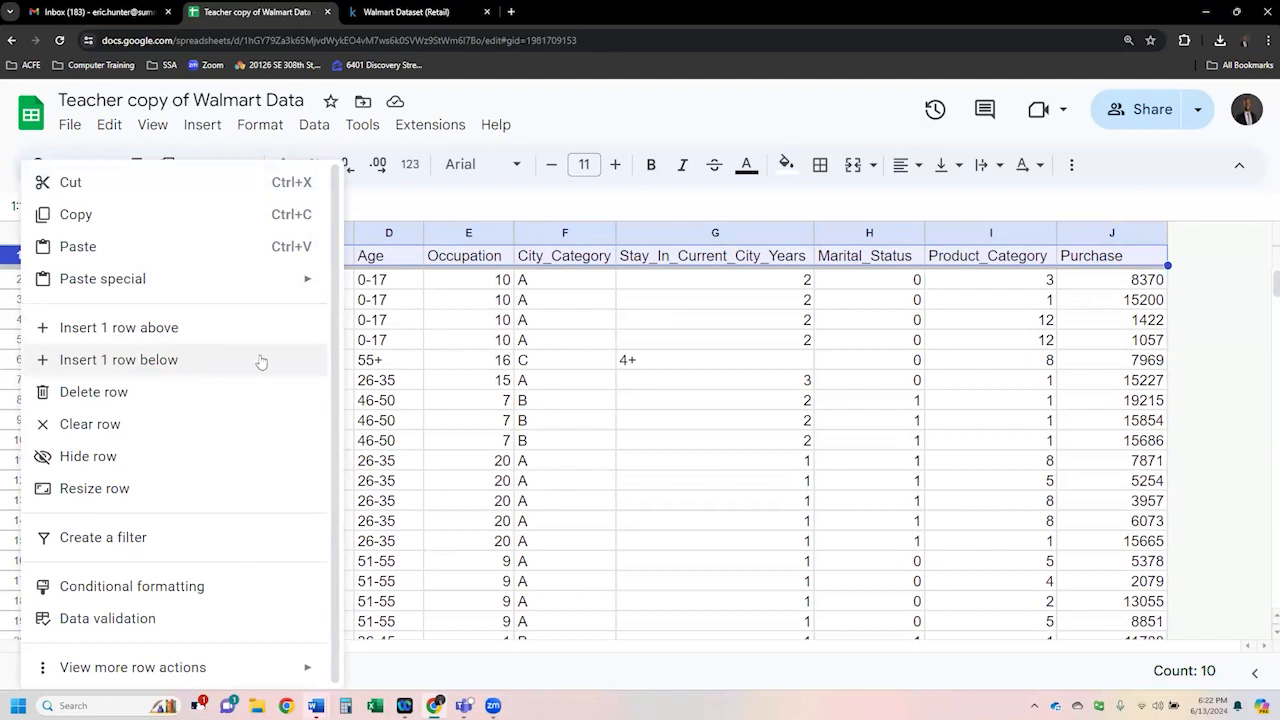
left_click(389, 358)
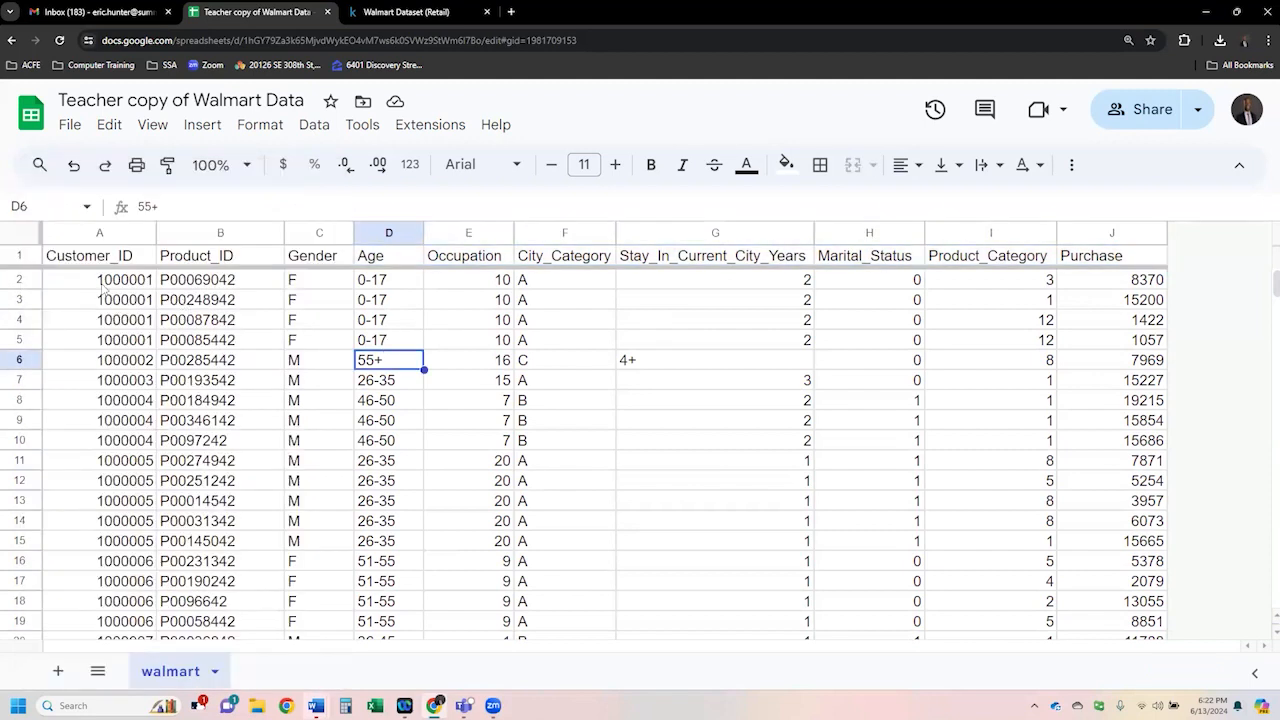
- Insert a blank row above the header row
left_click(28, 260)
right_click(28, 260)
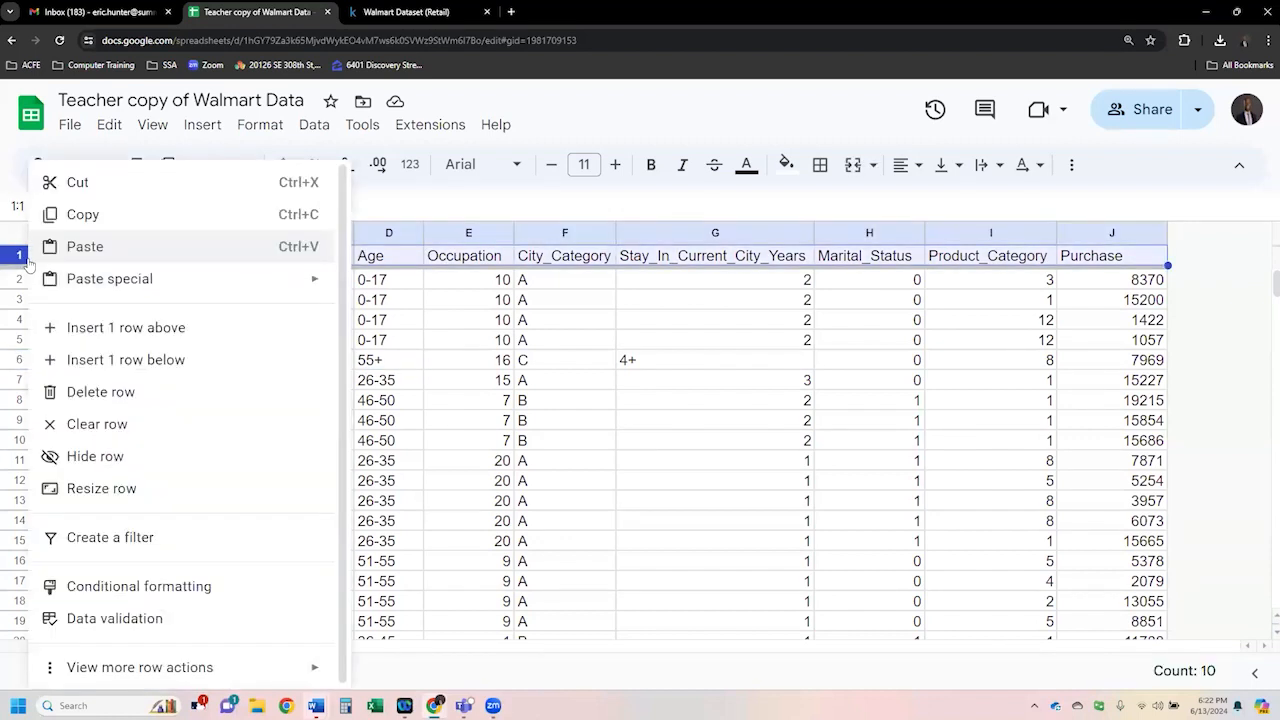
left_click(131, 328)
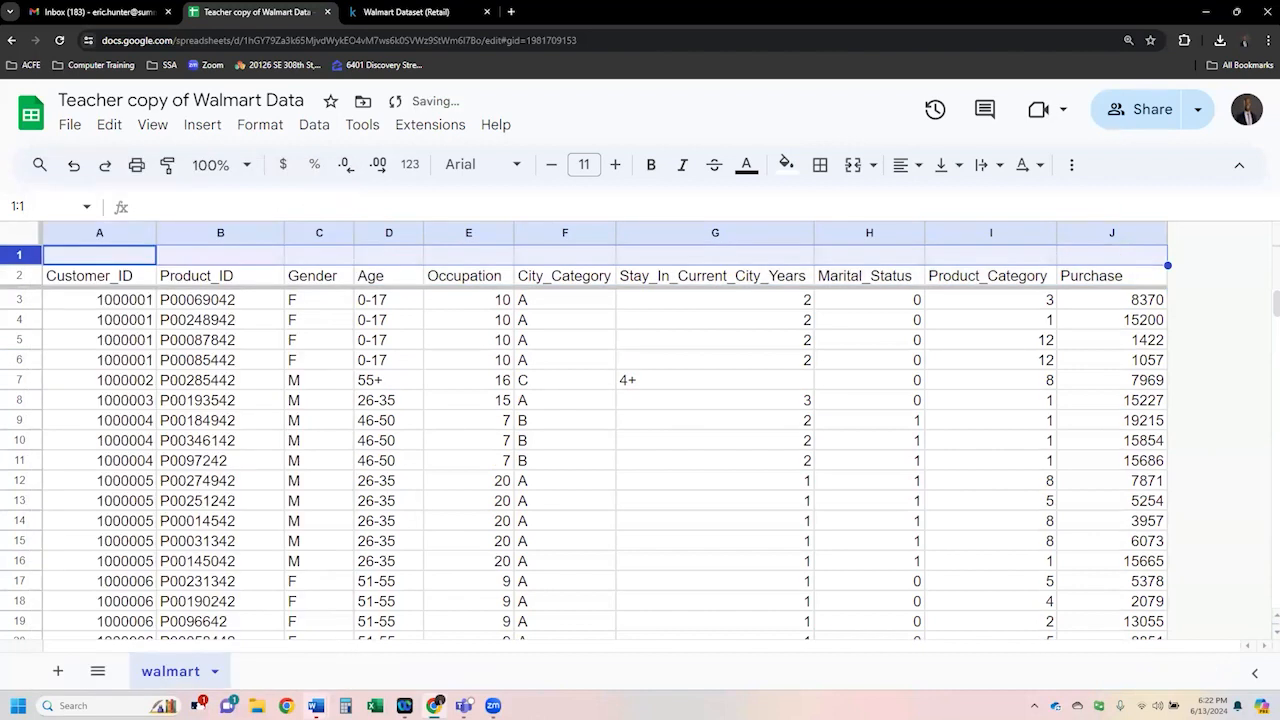
- Enter the title Walmart Data Sheet in cell A1 of the new row
left_click(127, 258)
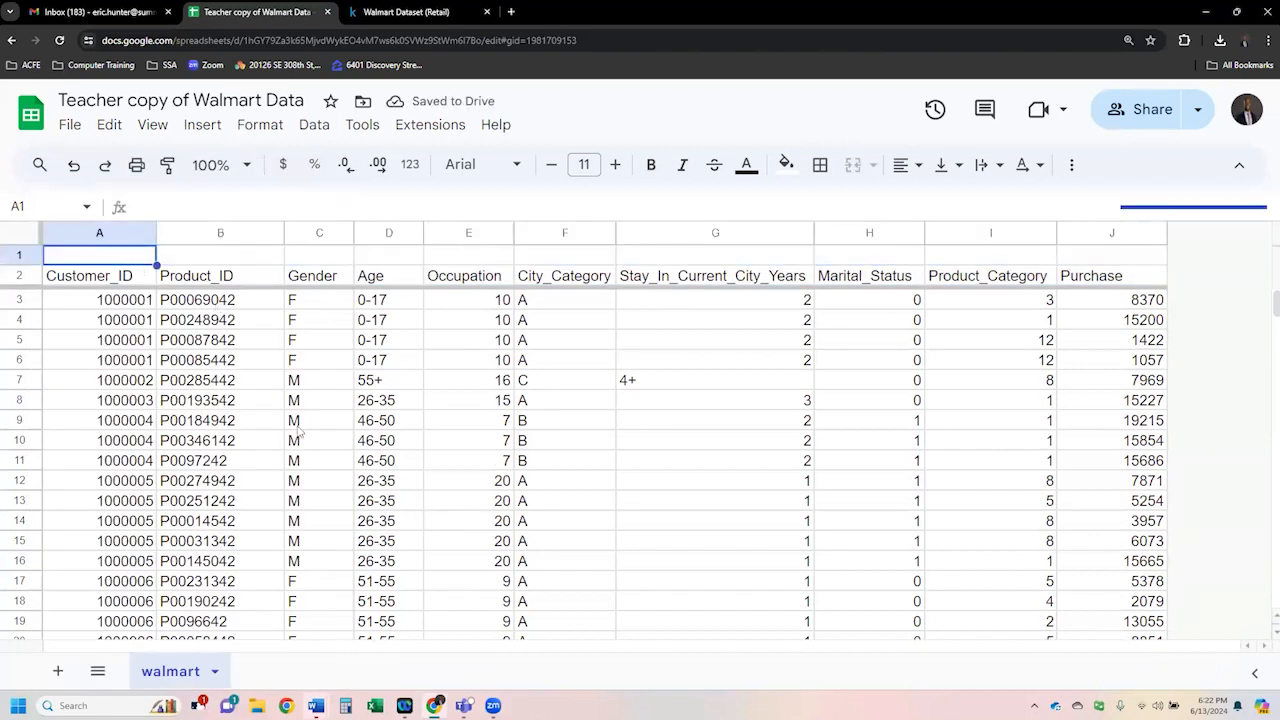
type("Walmart Data Sheet")
key("Return")
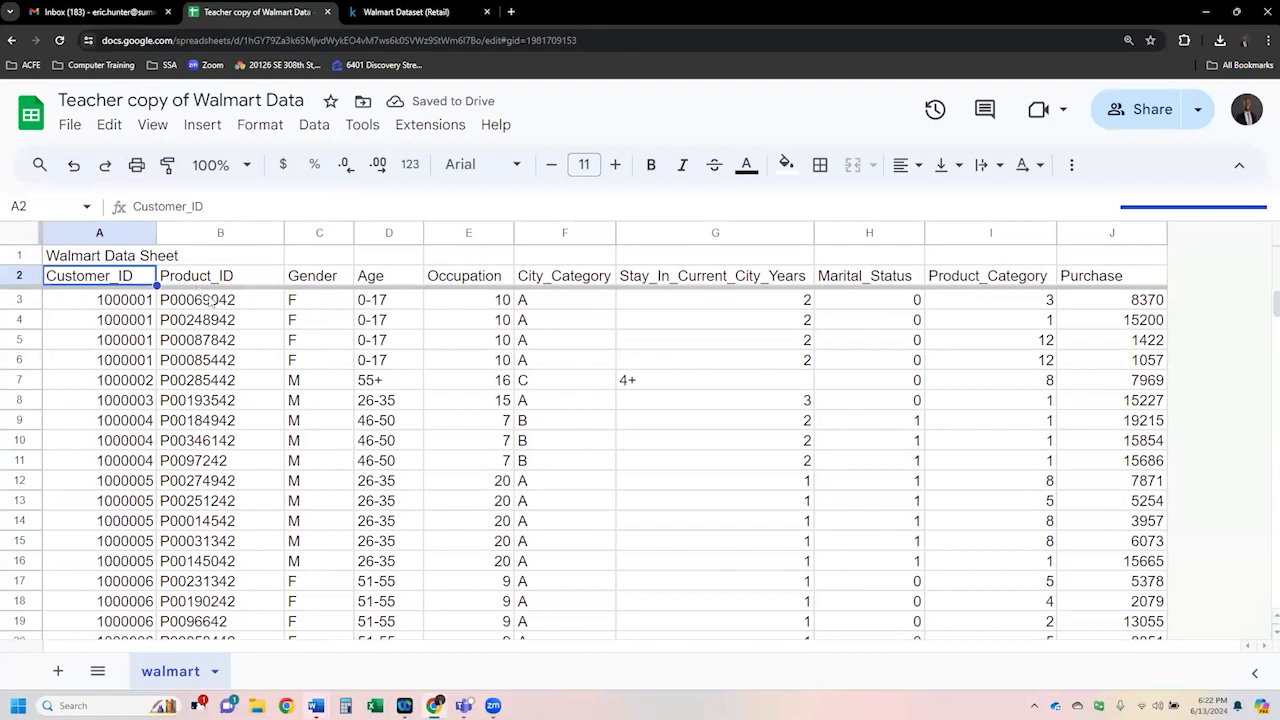
- Review the title and header rows, selecting each and scrolling through the records
left_click(240, 360)
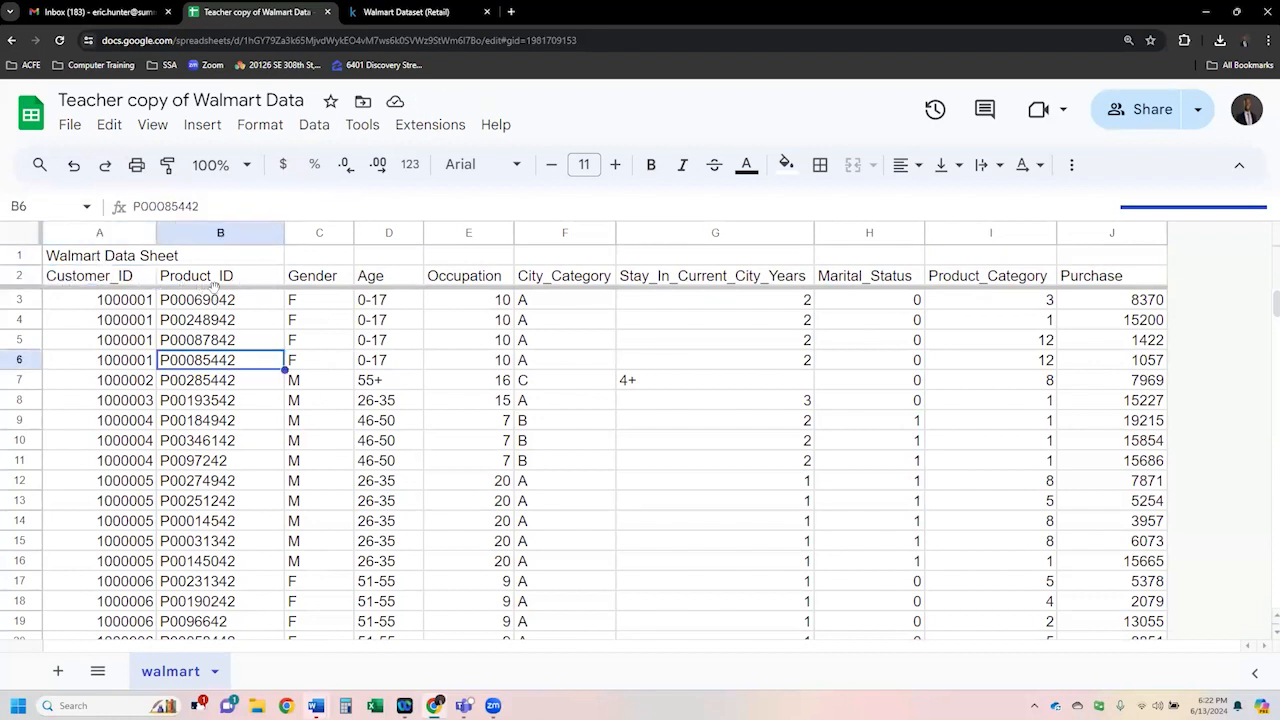
left_click(20, 256)
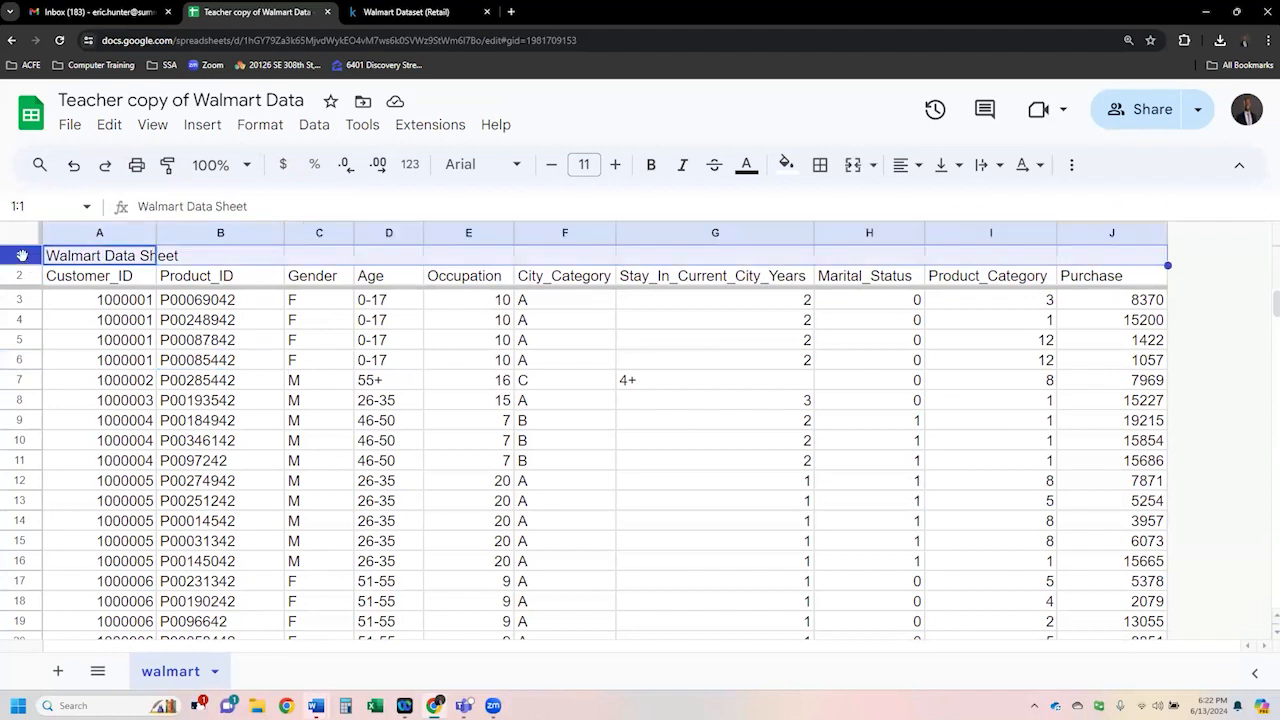
left_click(20, 276)
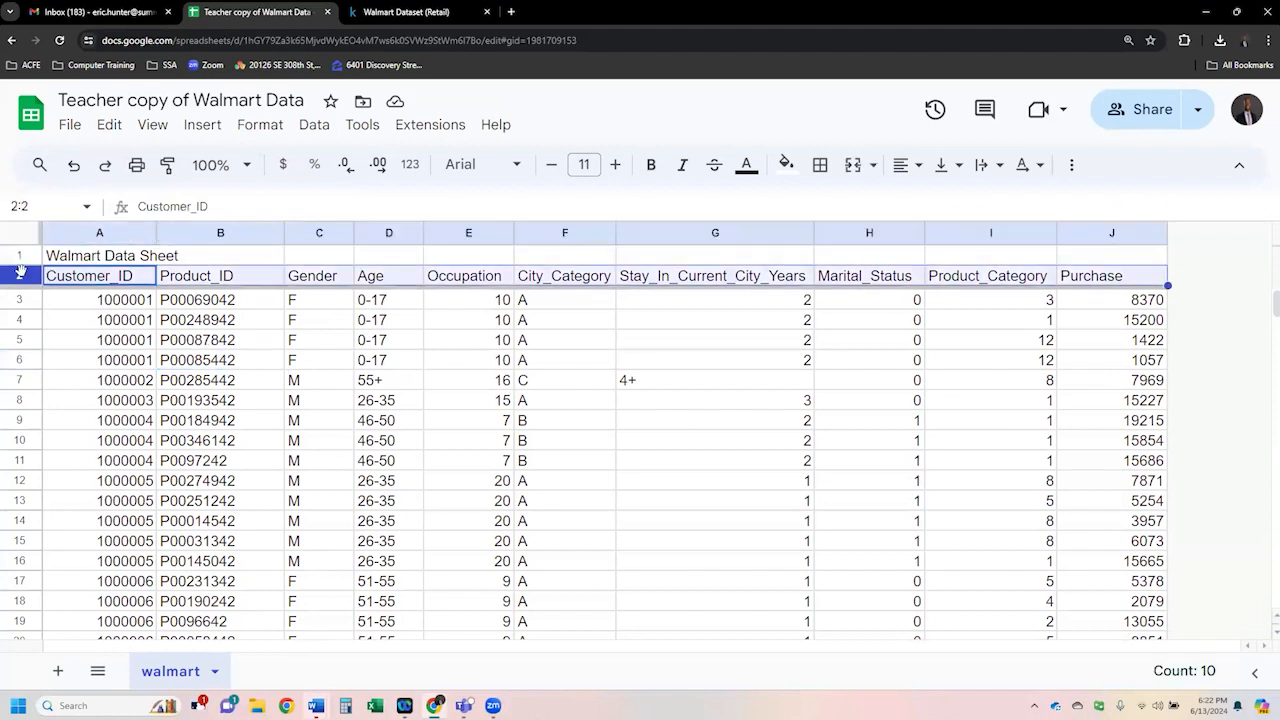
left_click(248, 345)
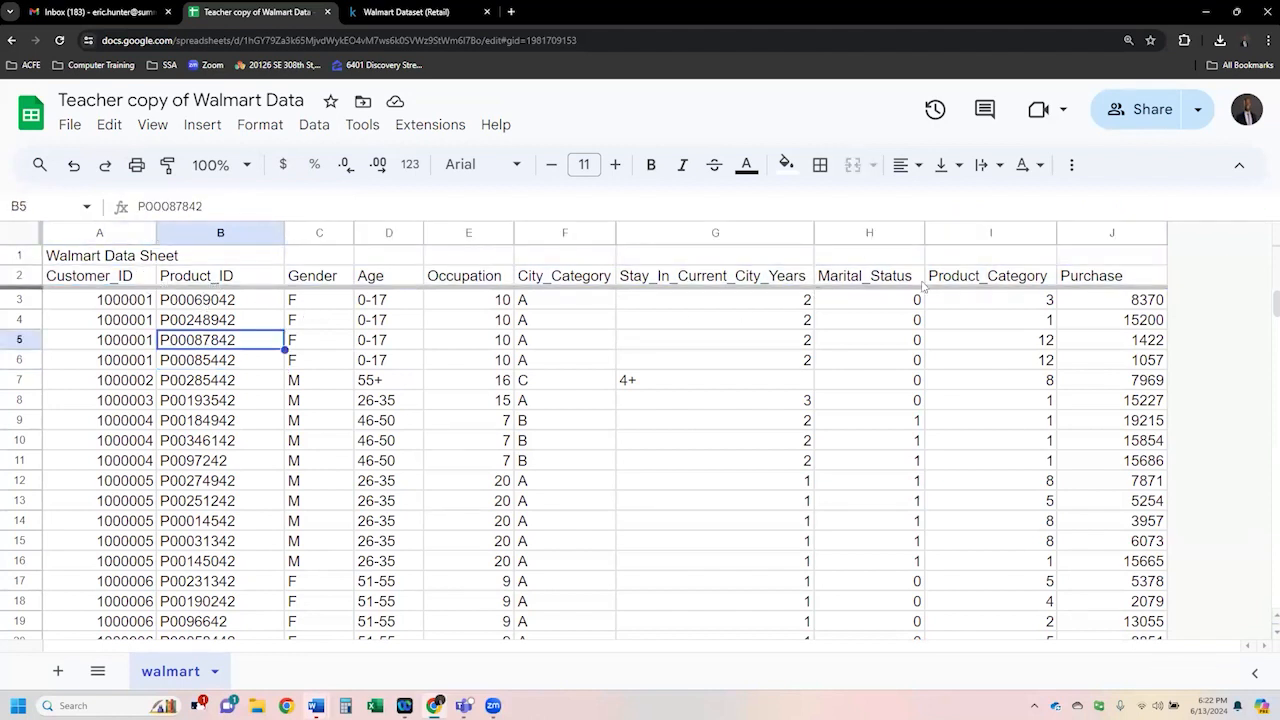
scroll(201, 341, "down", 15)
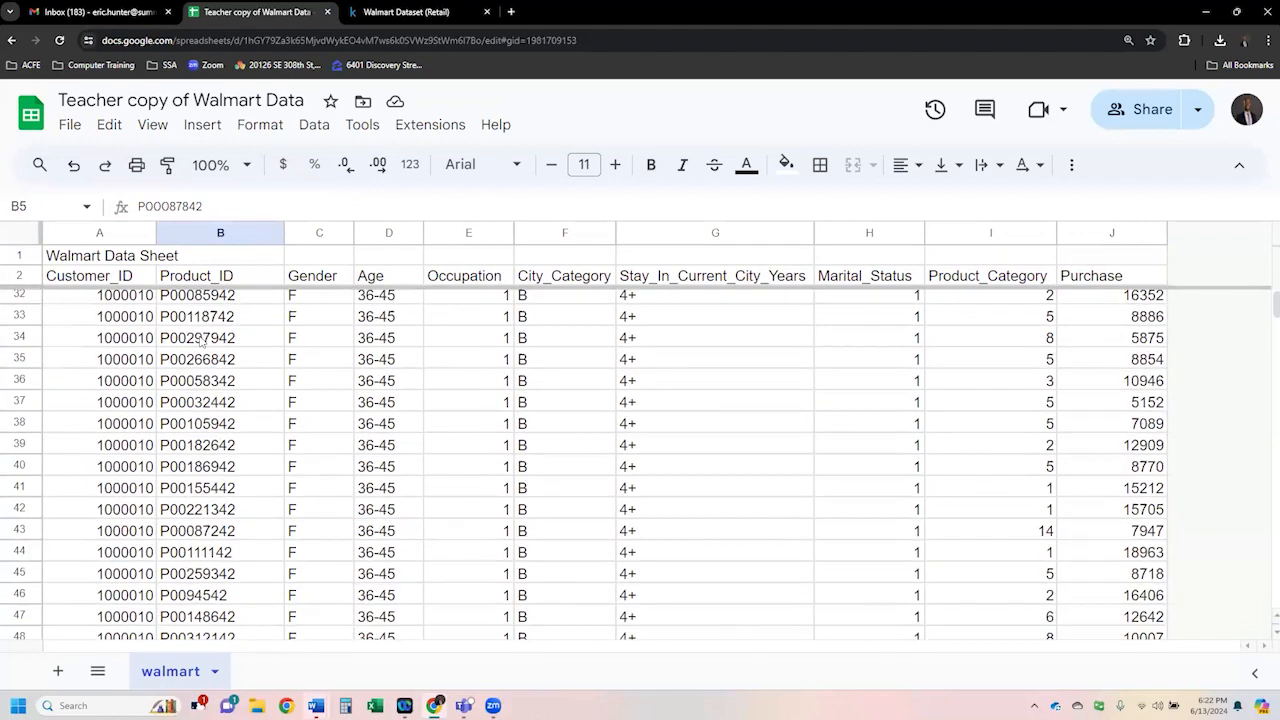
scroll(201, 341, "down", 6)
scroll(289, 407, "up", 20)
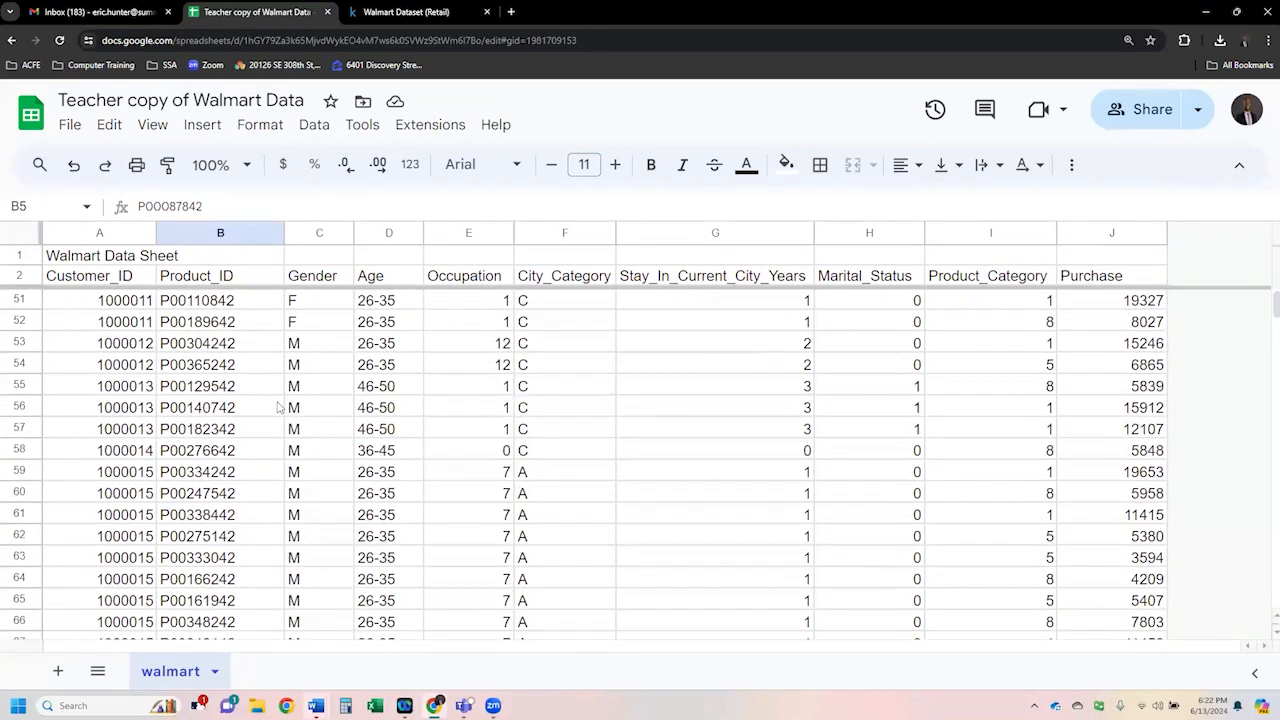
left_click_drag(133, 257, 1080, 253)
left_click(436, 378)
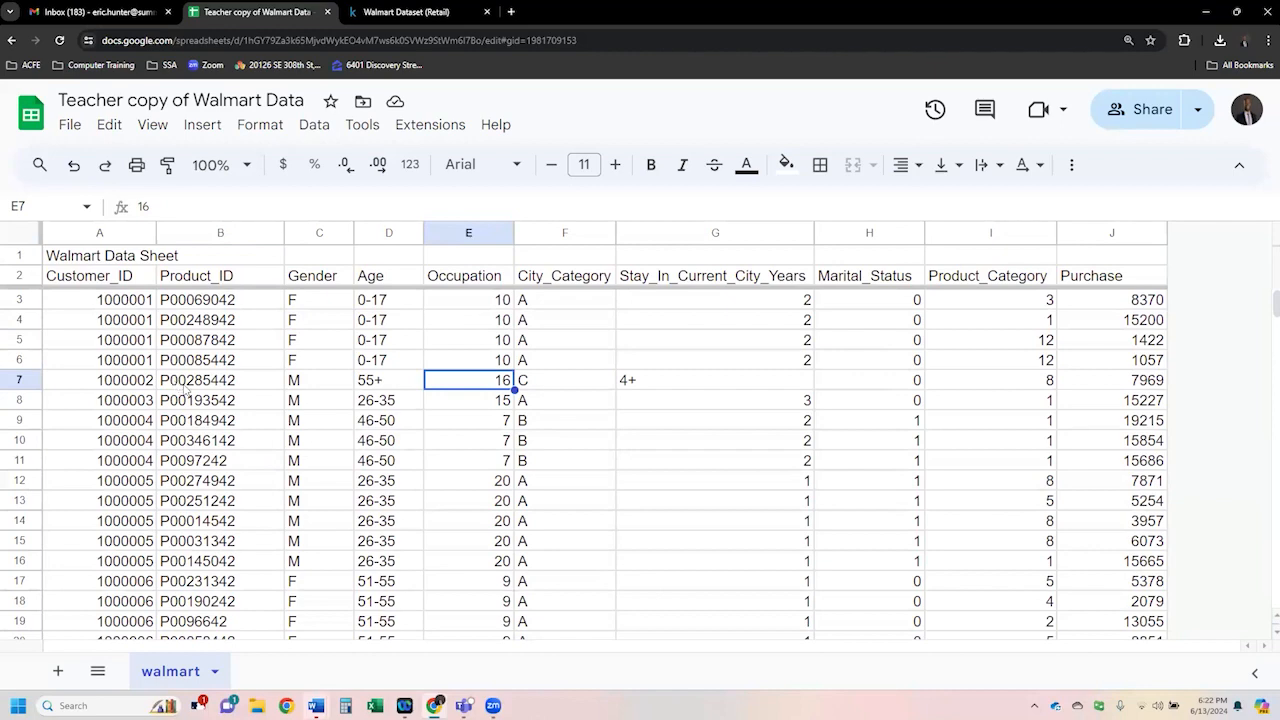
left_click(25, 255)
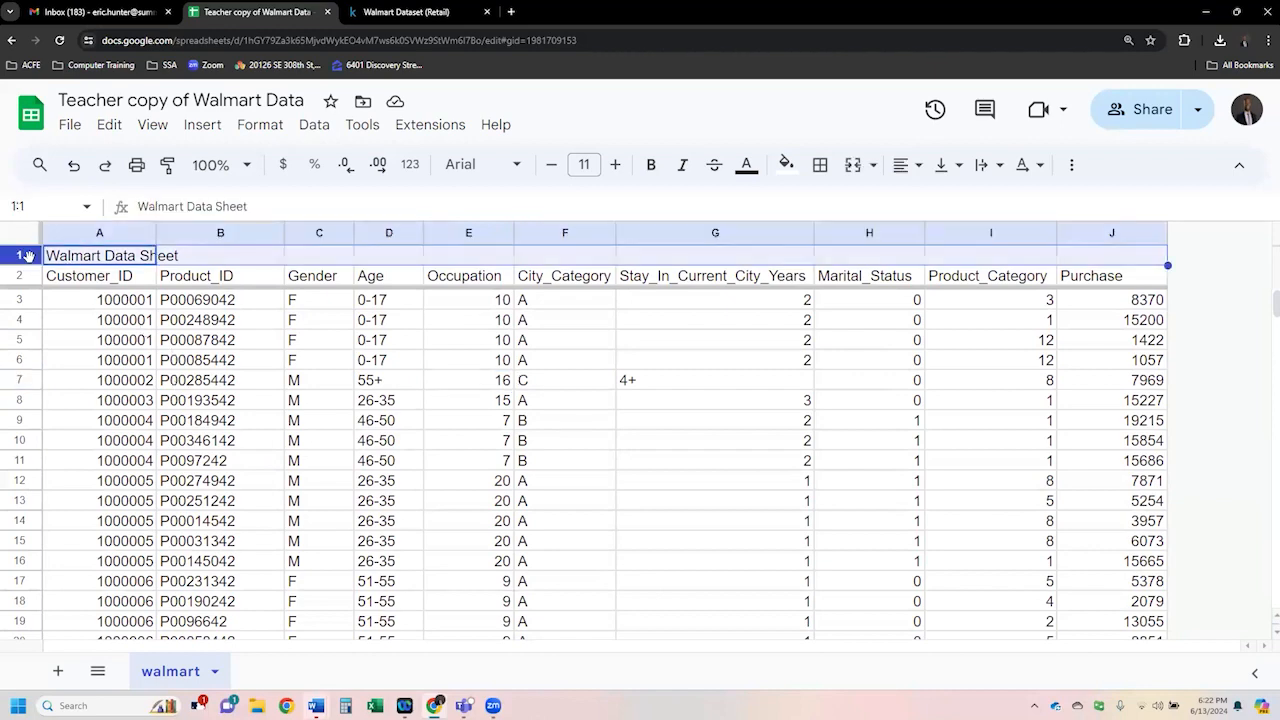
right_click(25, 255)
left_click(470, 360)
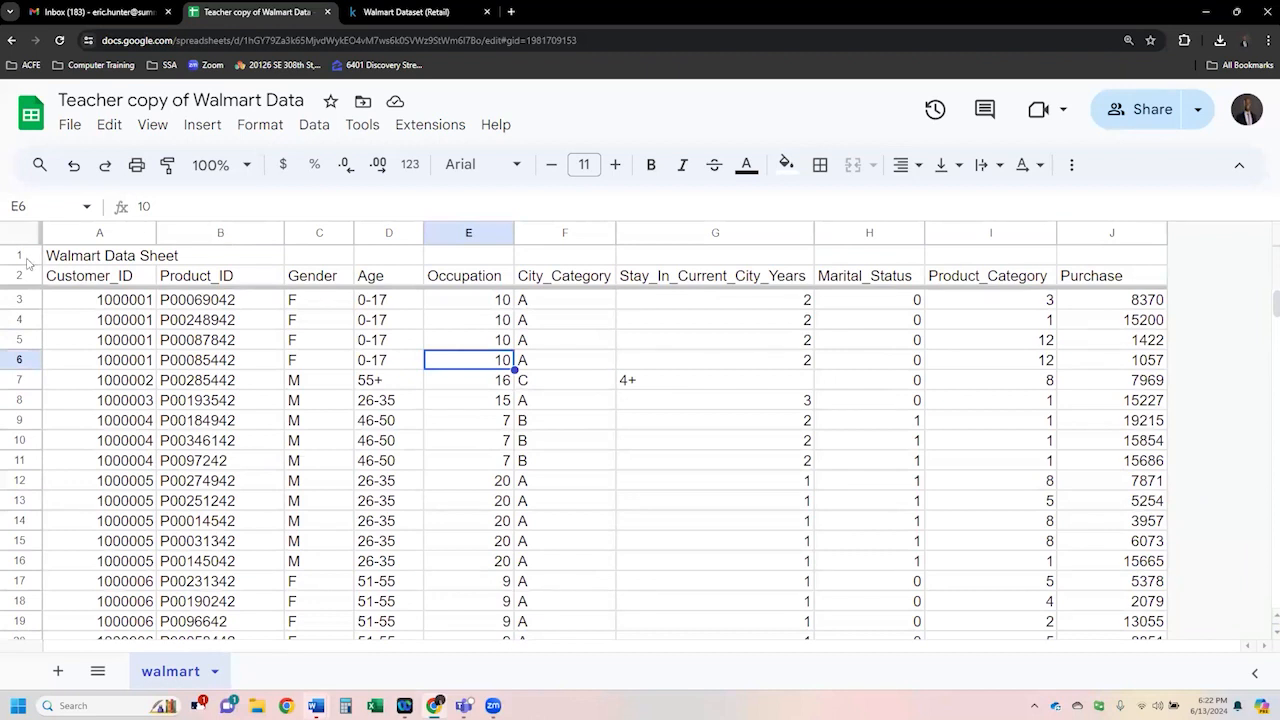
- Delete the inserted title row above the column headers
left_click(24, 258)
right_click(29, 262)
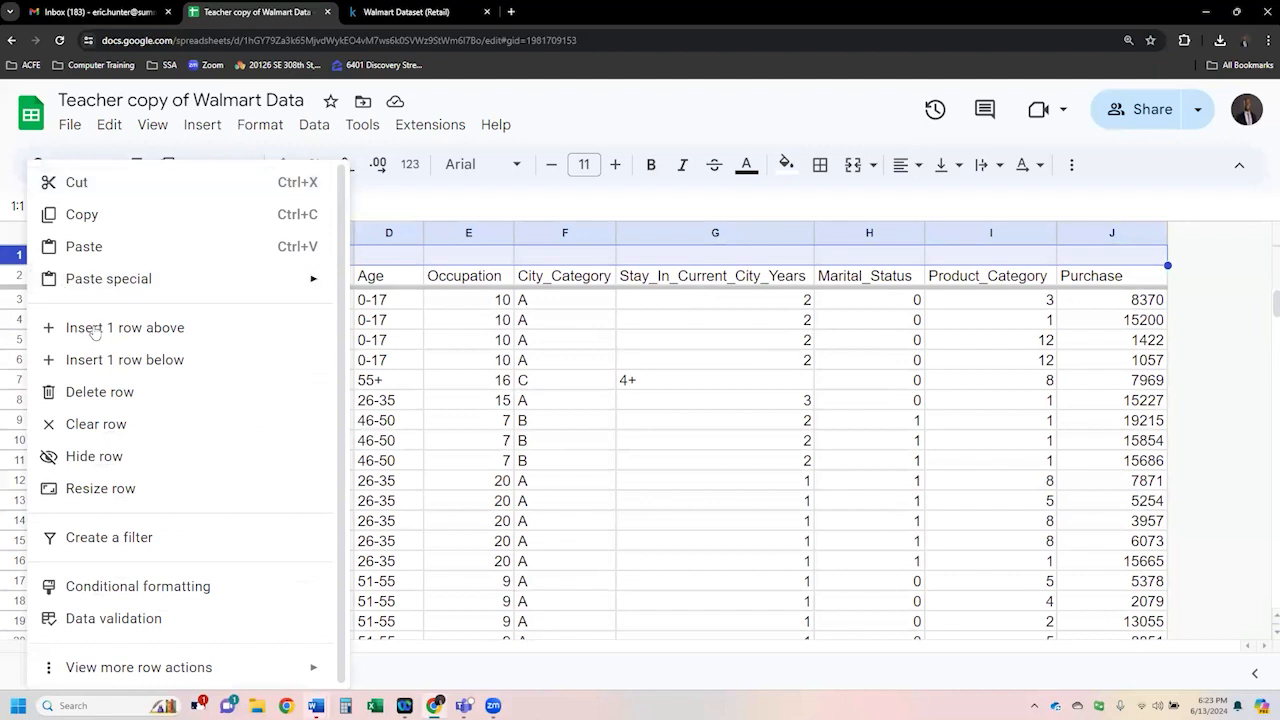
left_click(96, 396)
left_click(329, 348)
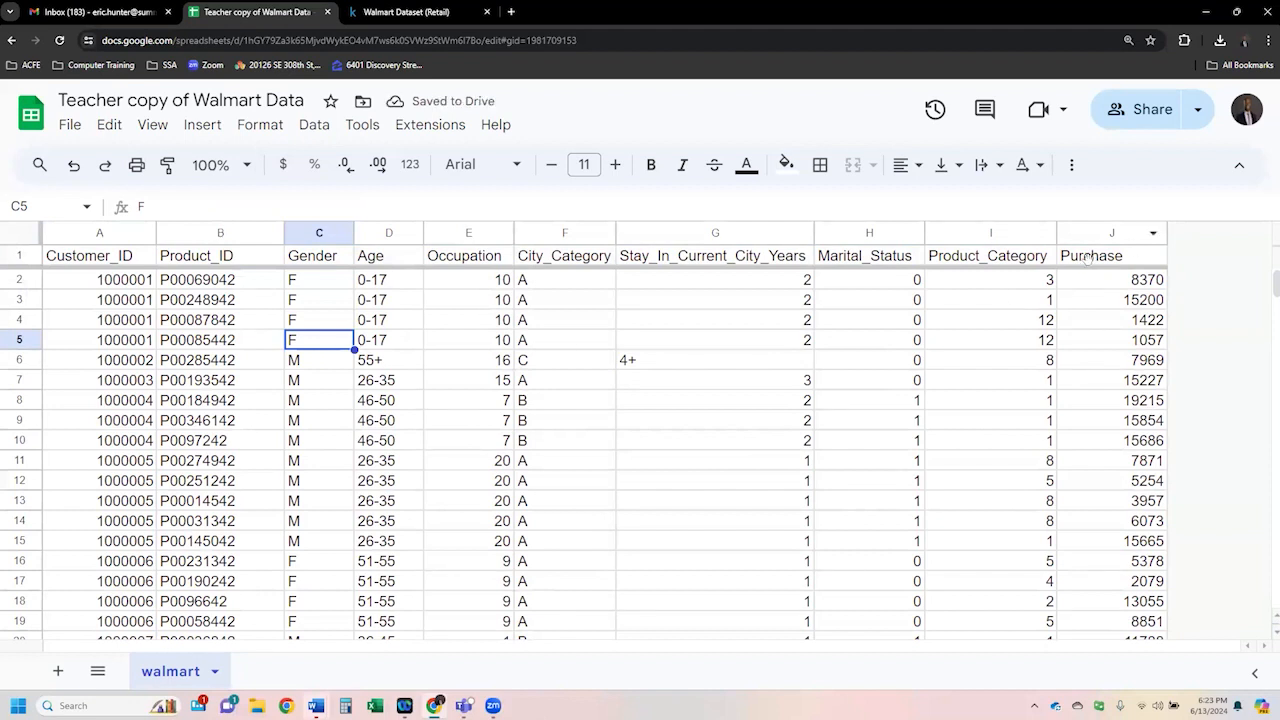
- Format the whole Purchase column as currency
left_click(1117, 286)
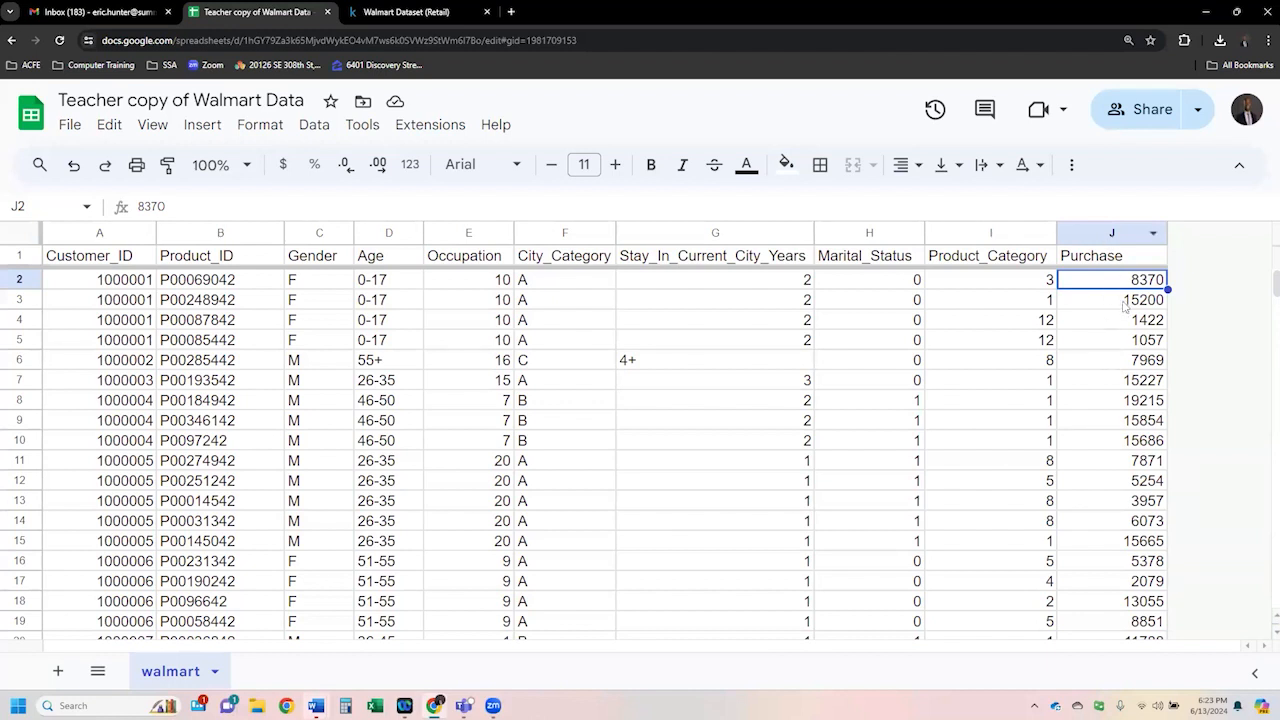
left_click_drag(1124, 285, 1125, 385)
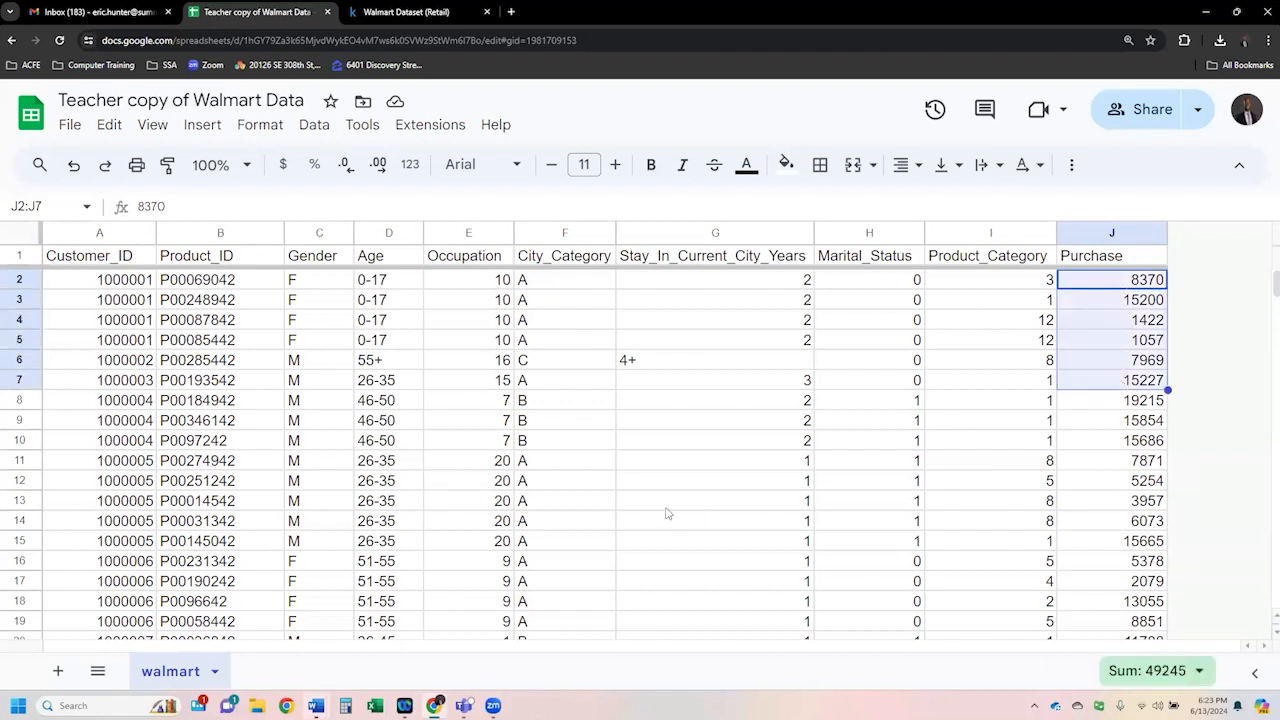
left_click(1120, 348)
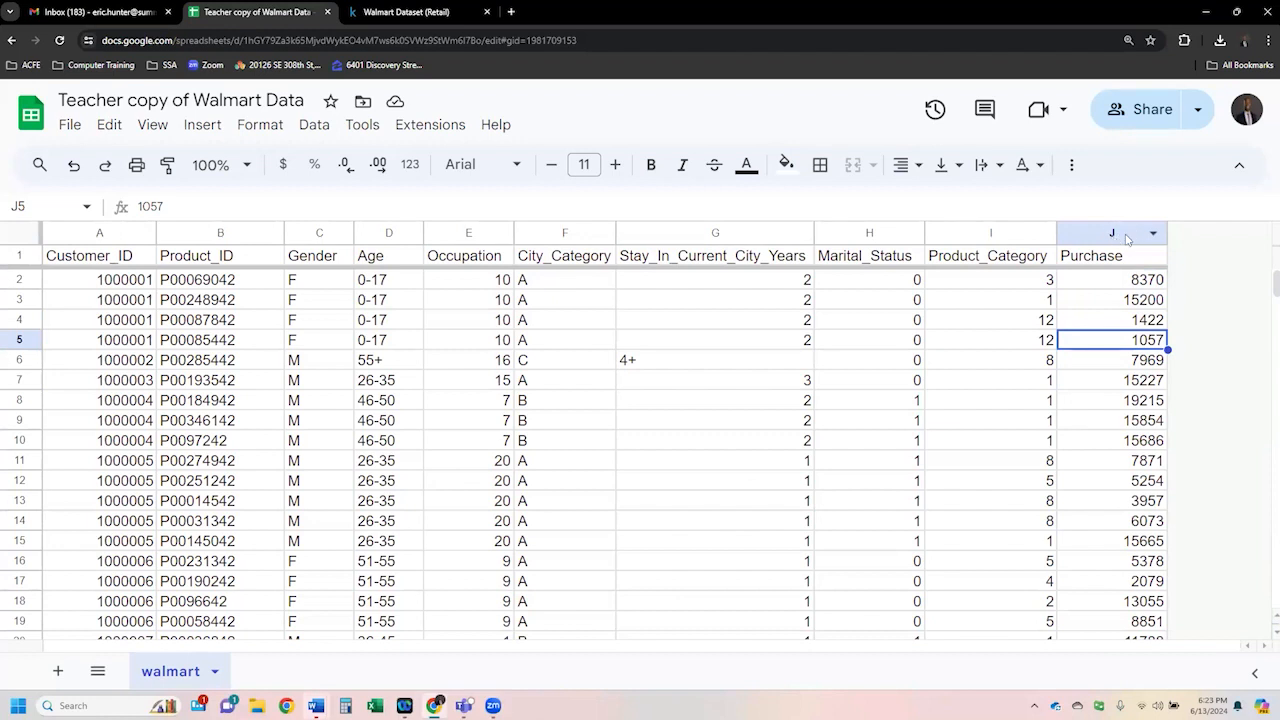
left_click(1127, 252)
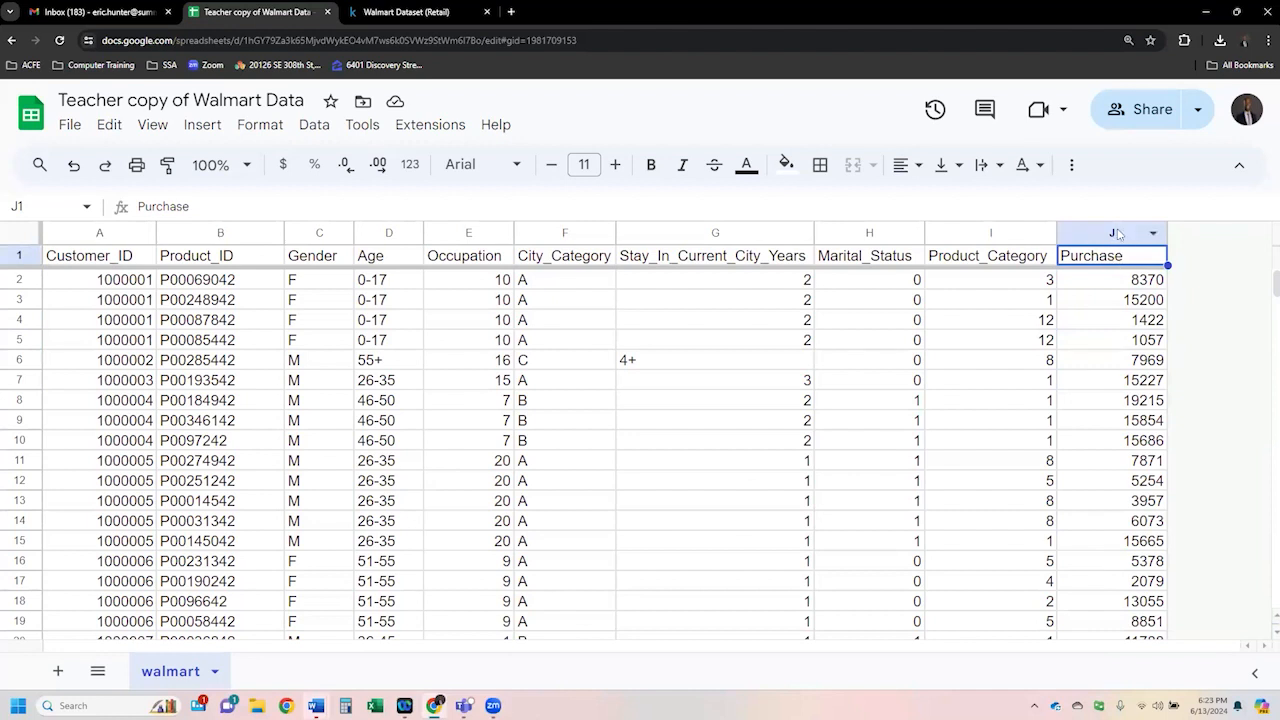
left_click(1116, 232)
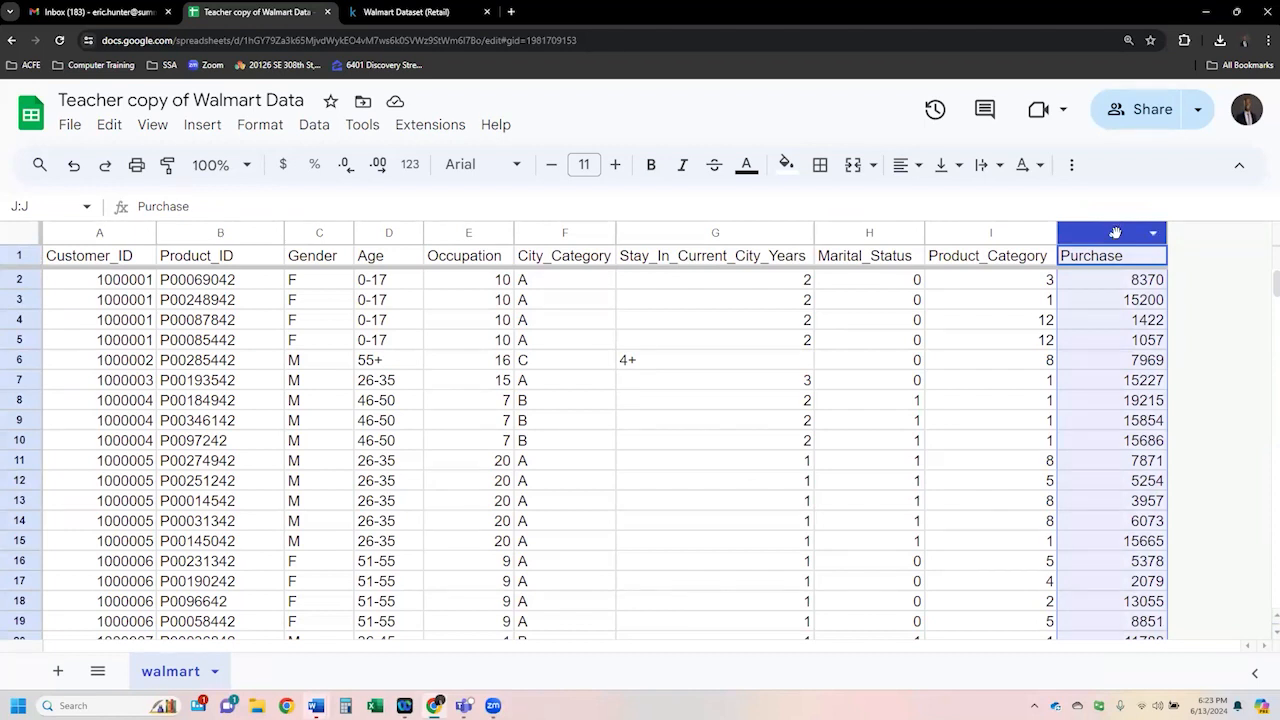
left_click(284, 166)
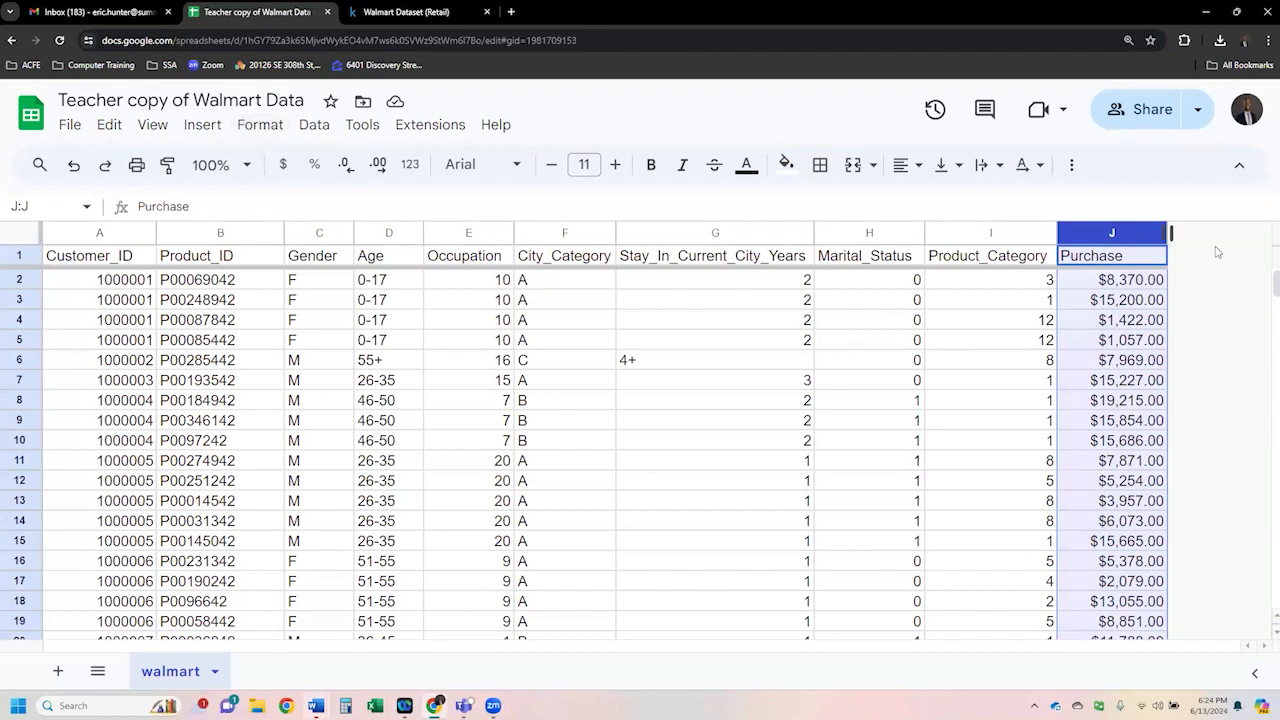
left_click(1108, 302)
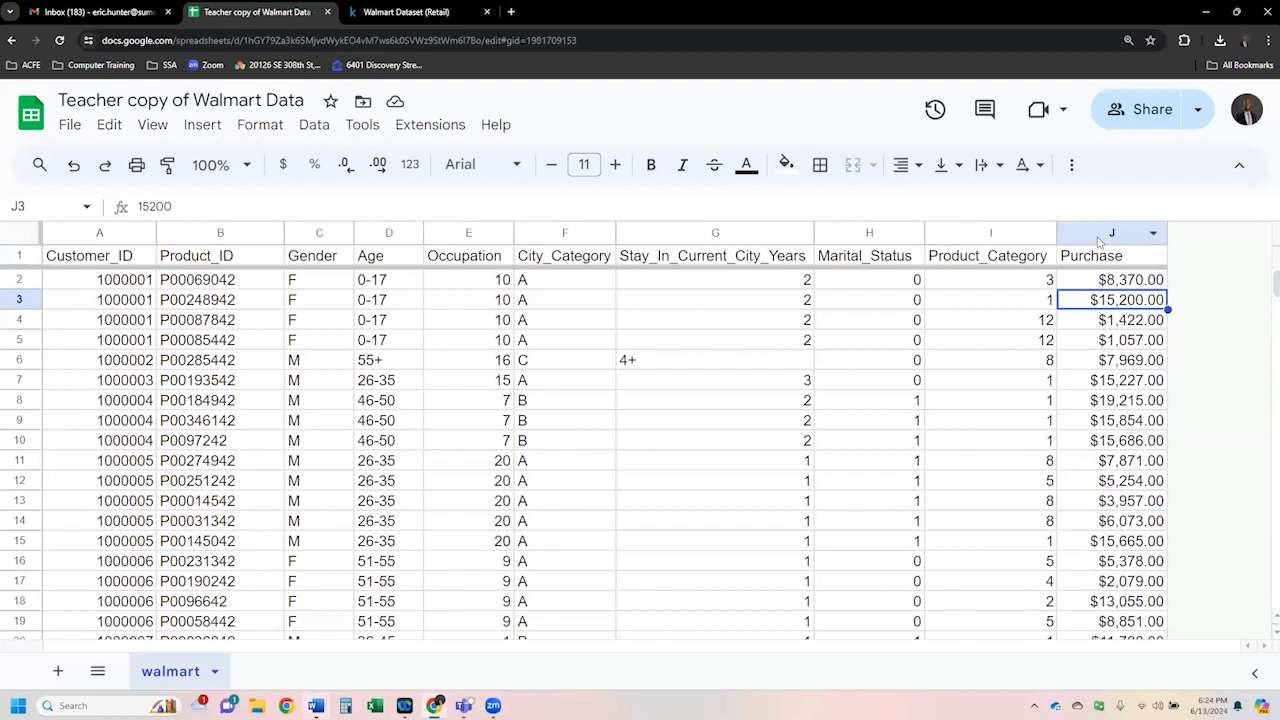
left_click(1097, 236)
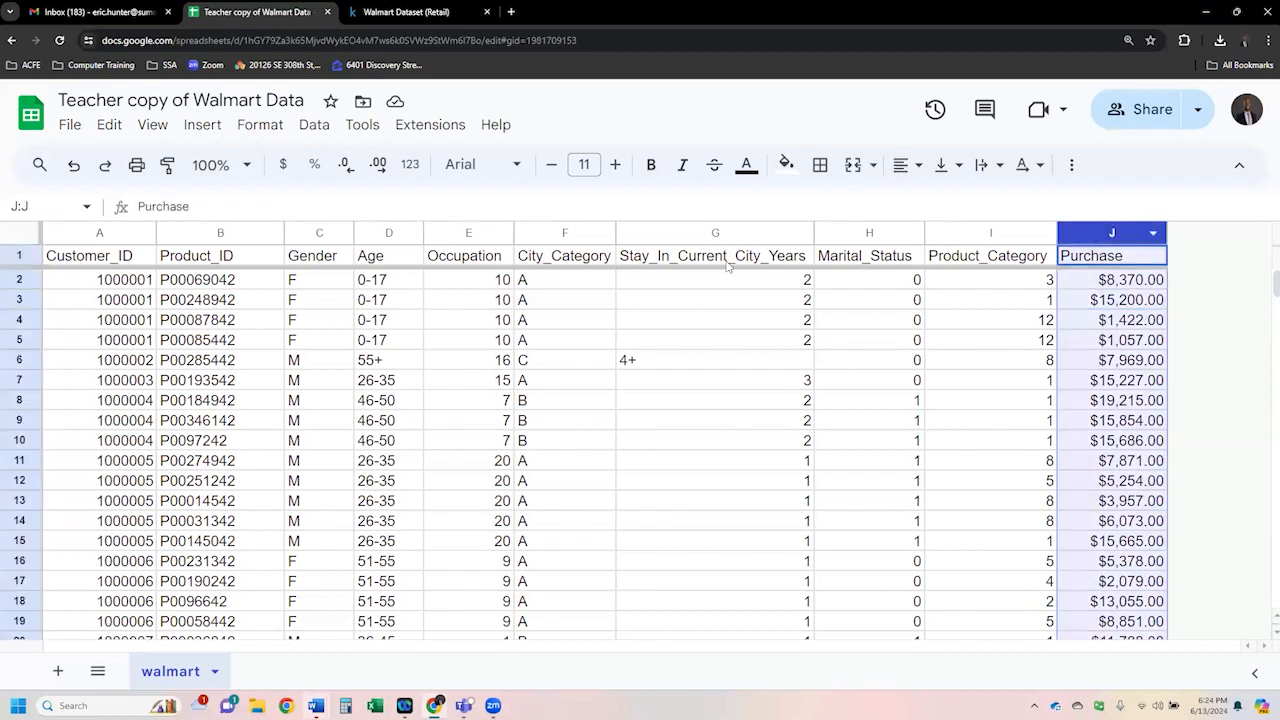
- Try the Euro custom currency format on the Purchase column, then switch it back to dollar currency
left_click(262, 130)
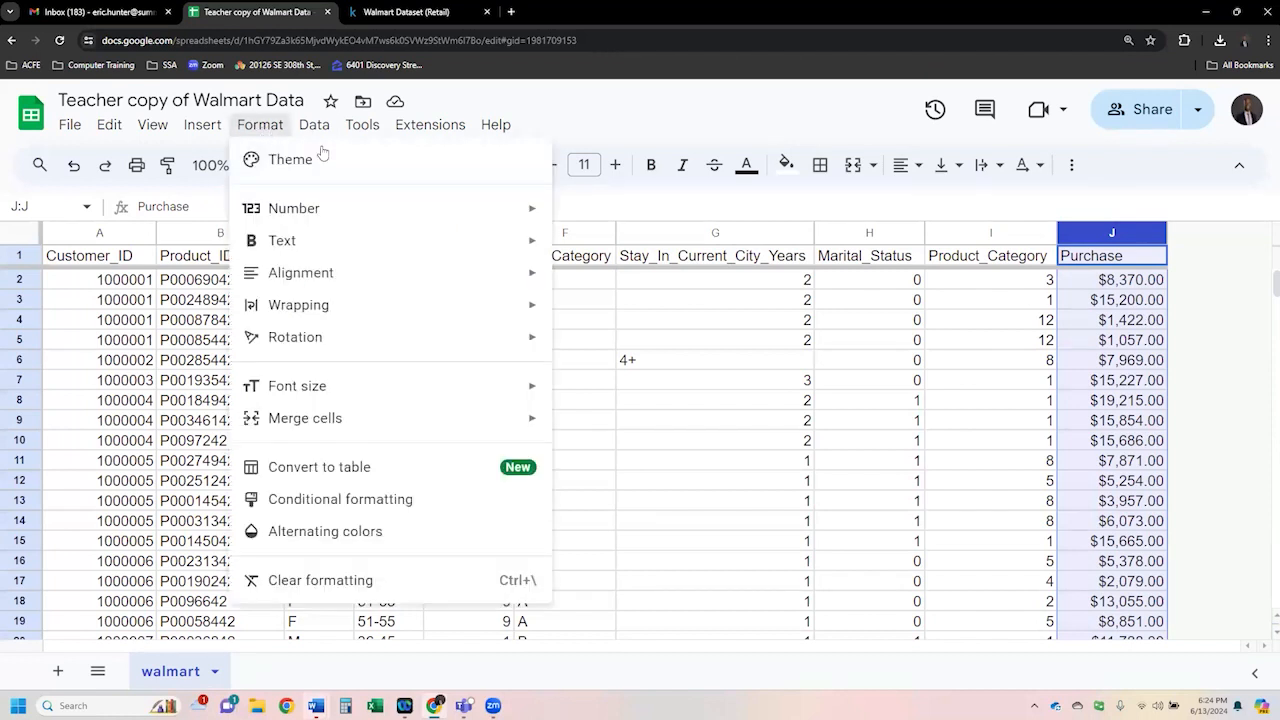
mouse_move(455, 207)
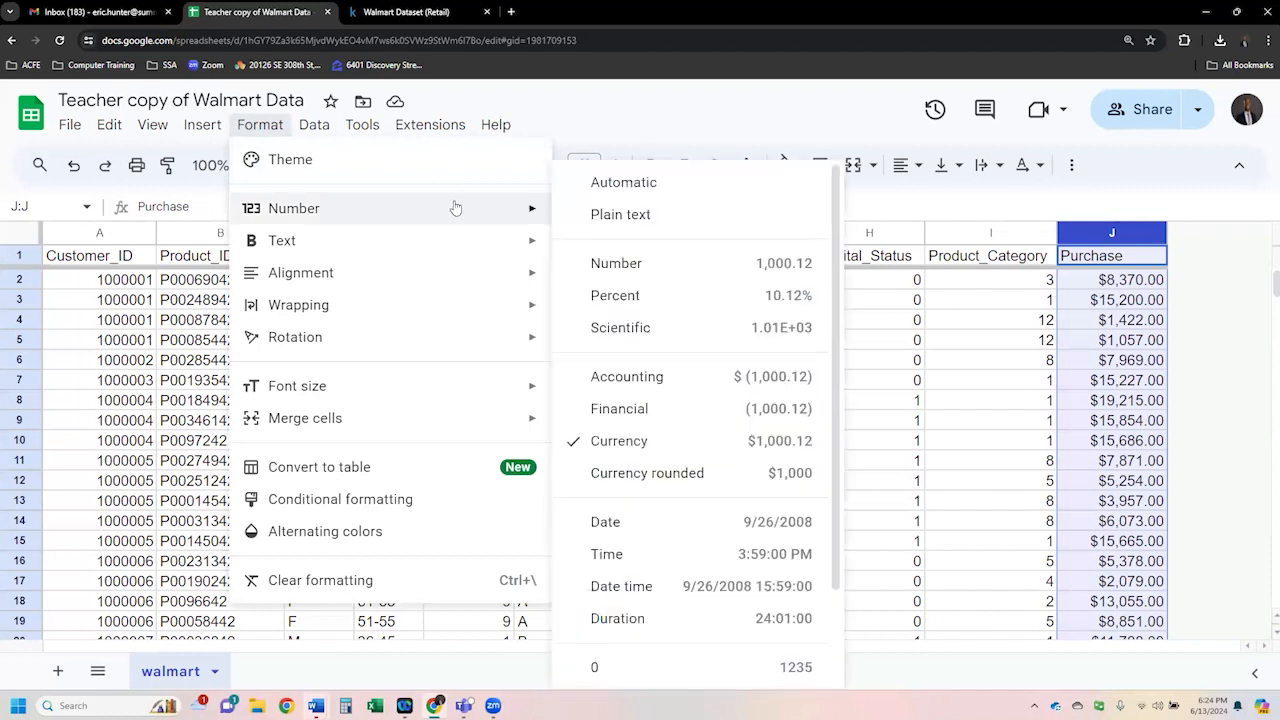
scroll(677, 414, "down", 2)
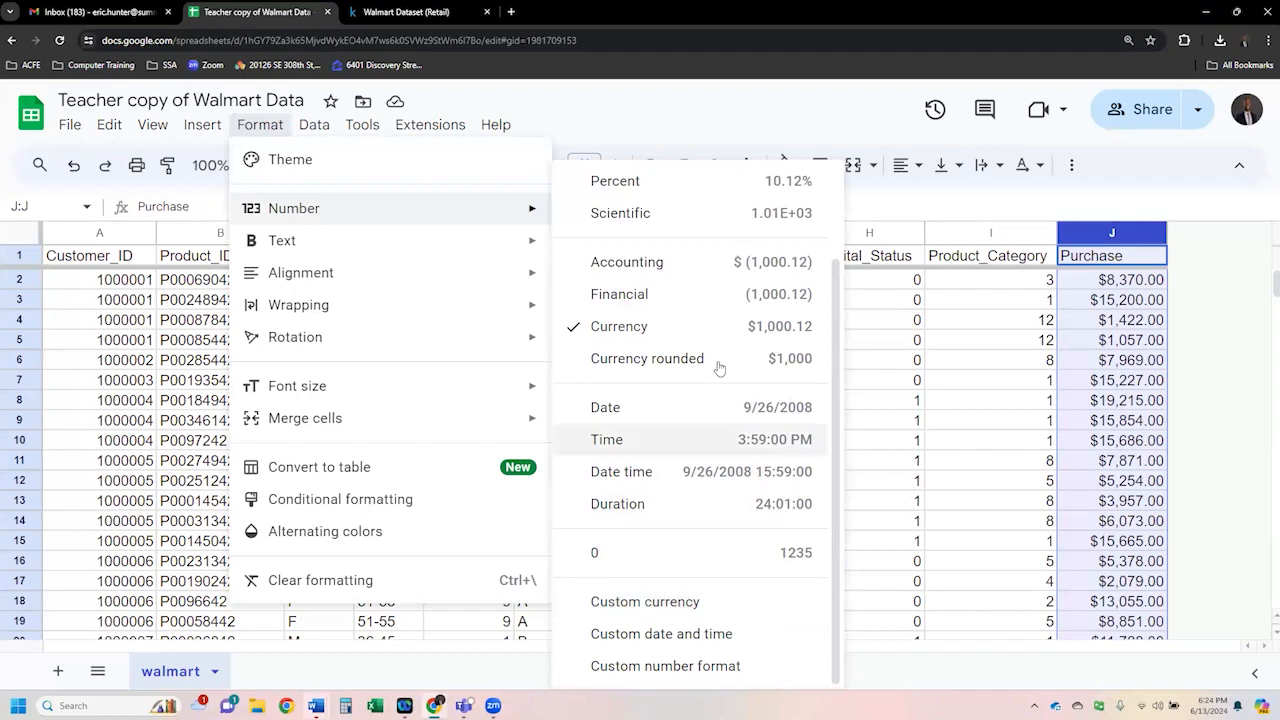
left_click(691, 607)
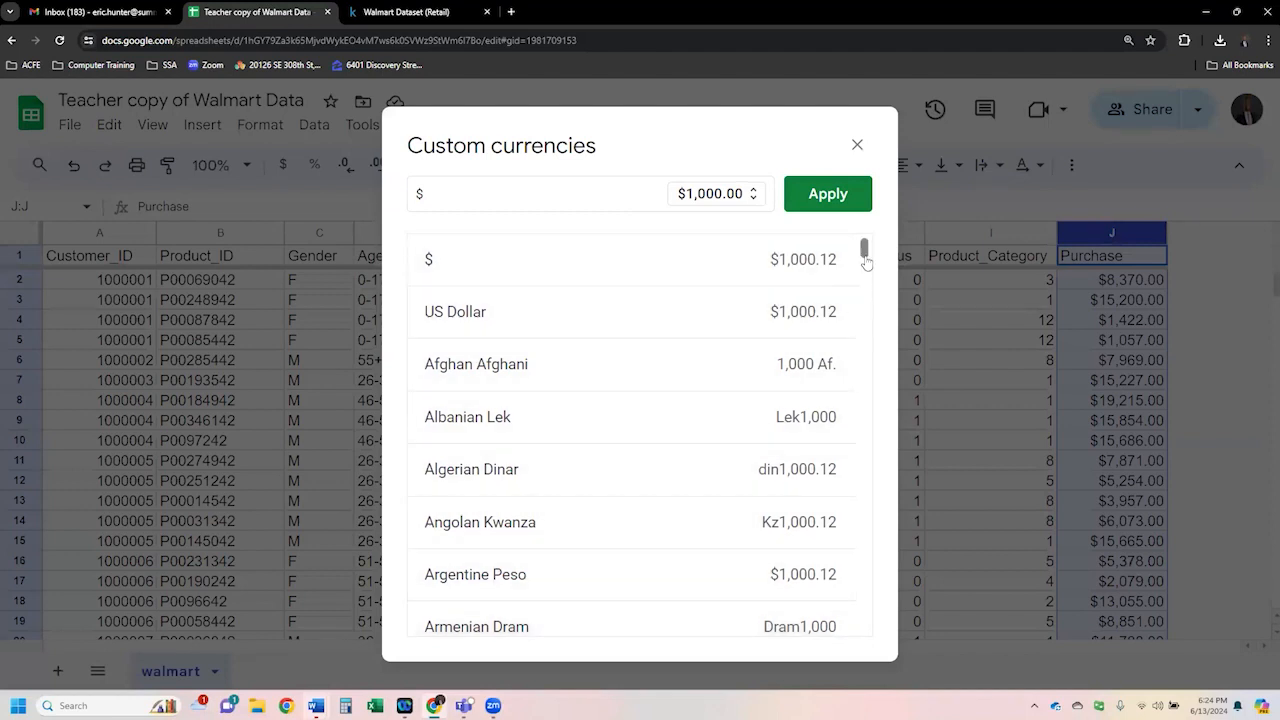
left_click_drag(864, 262, 866, 378)
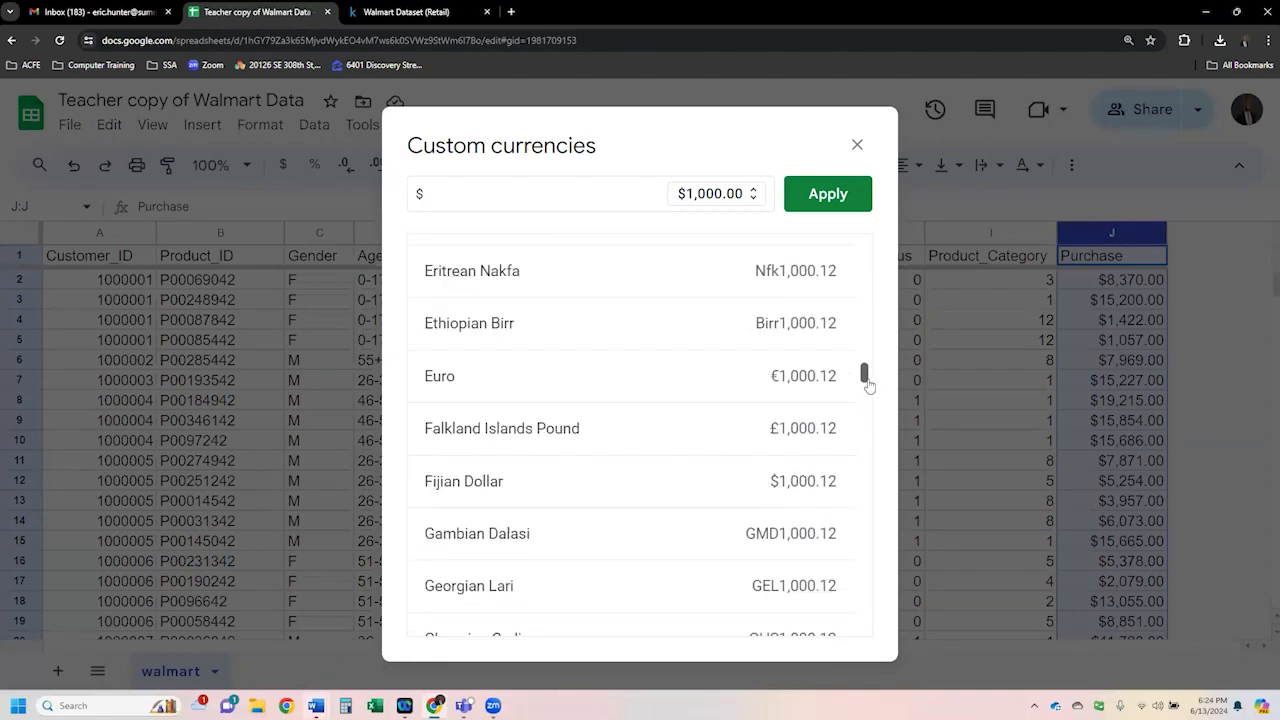
left_click(790, 378)
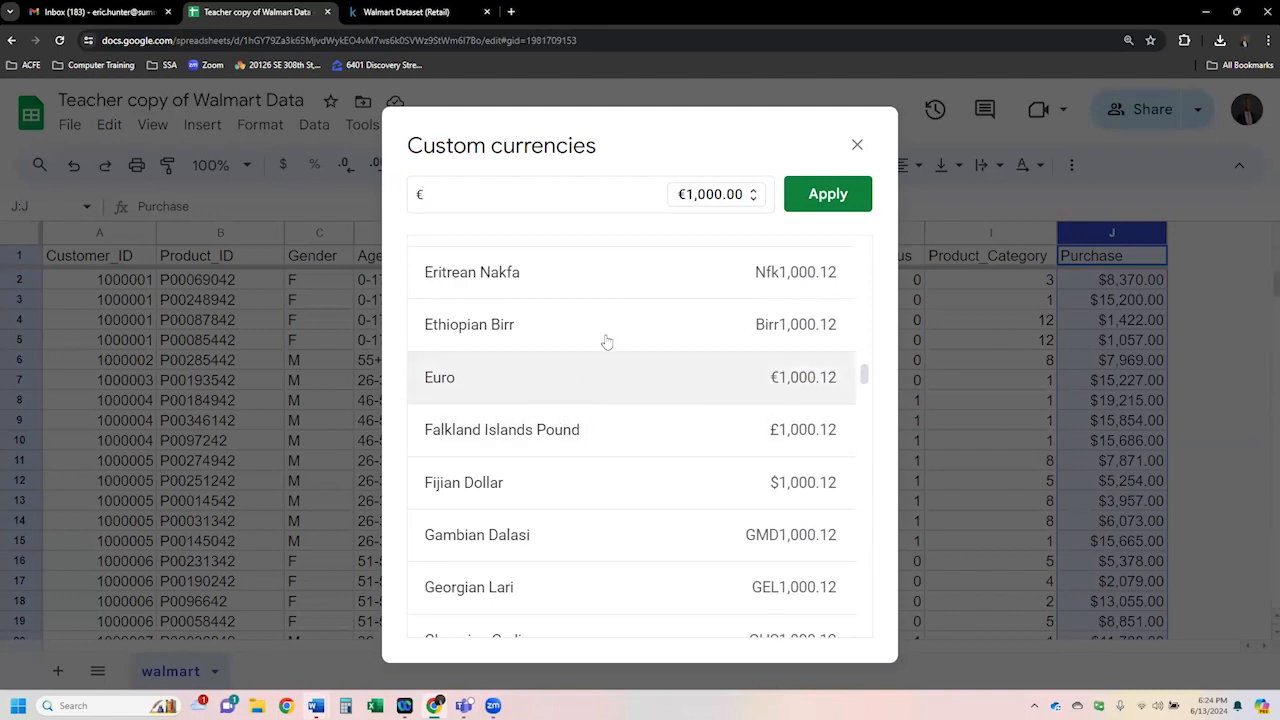
left_click(444, 193)
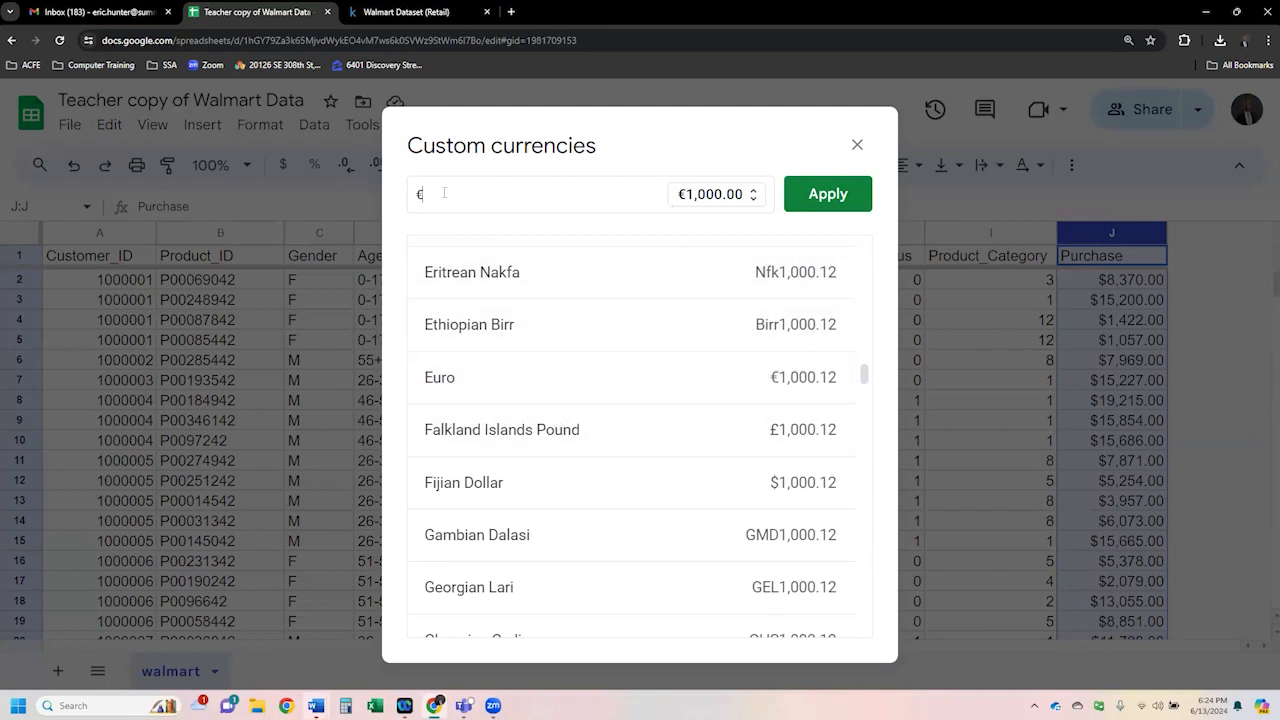
left_click(823, 194)
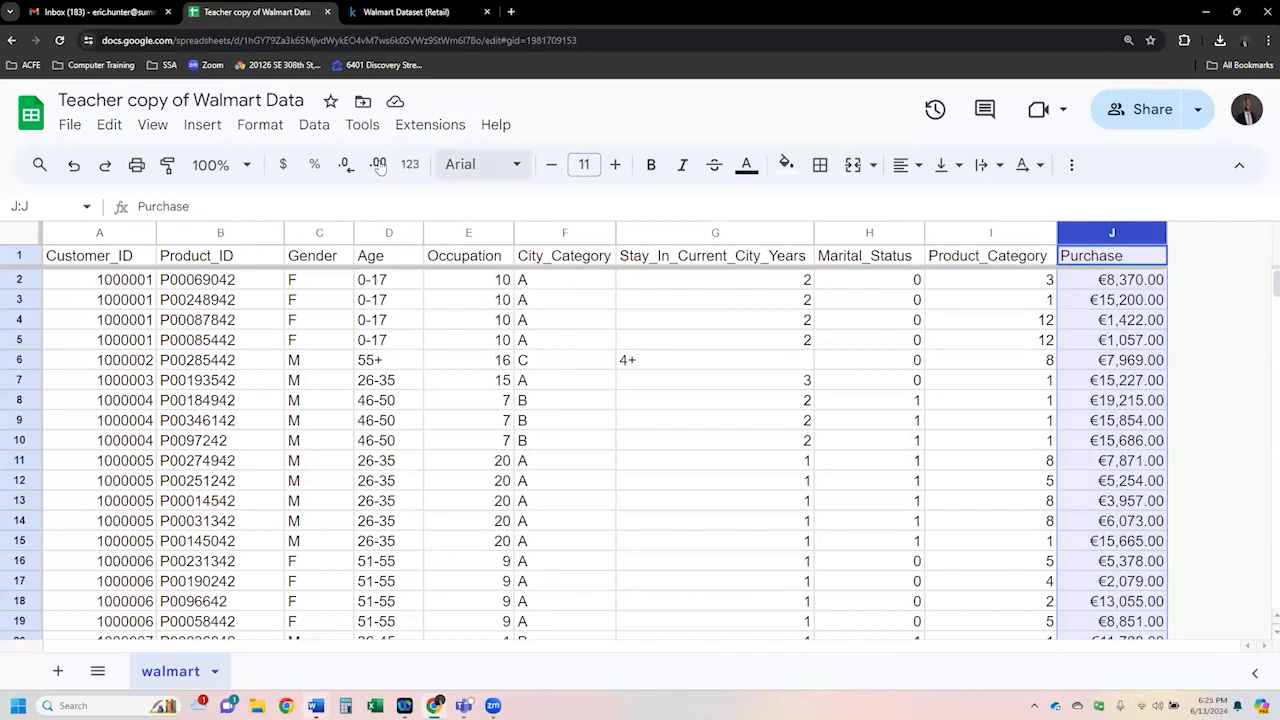
left_click(285, 166)
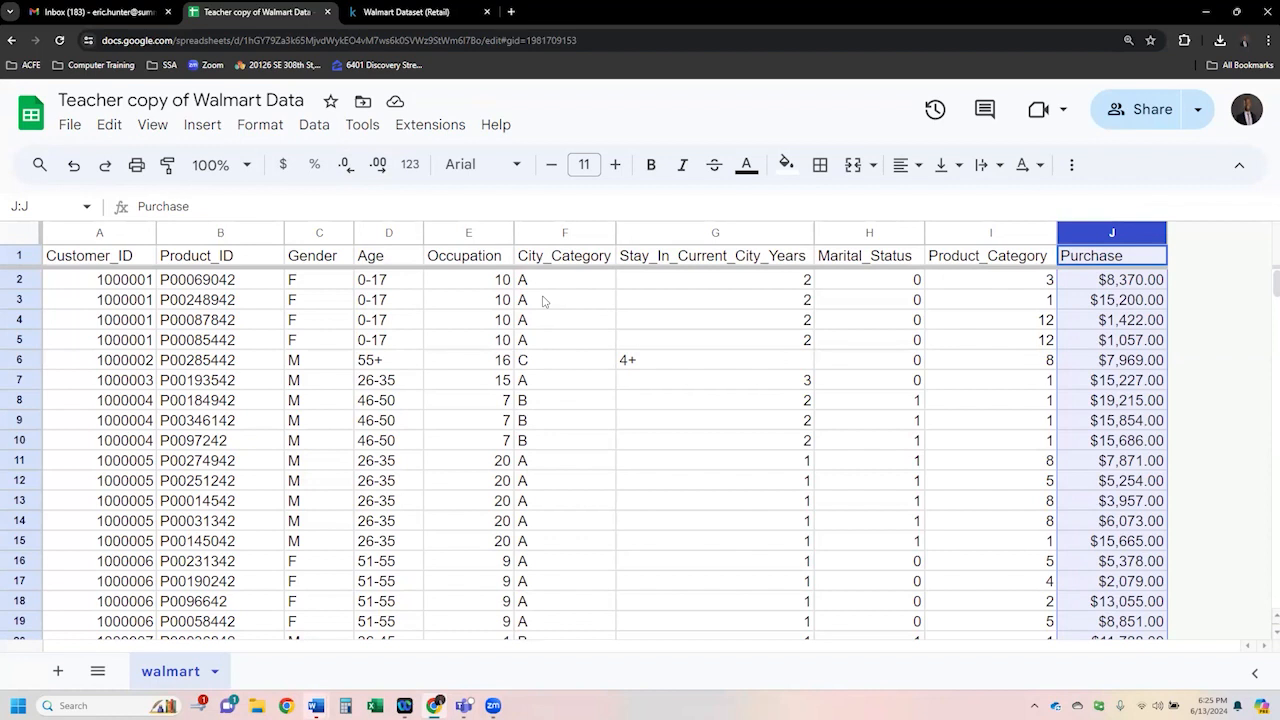
- Color the header row's text red and fill its cells black
left_click(1005, 304)
left_click_drag(1107, 258, 140, 262)
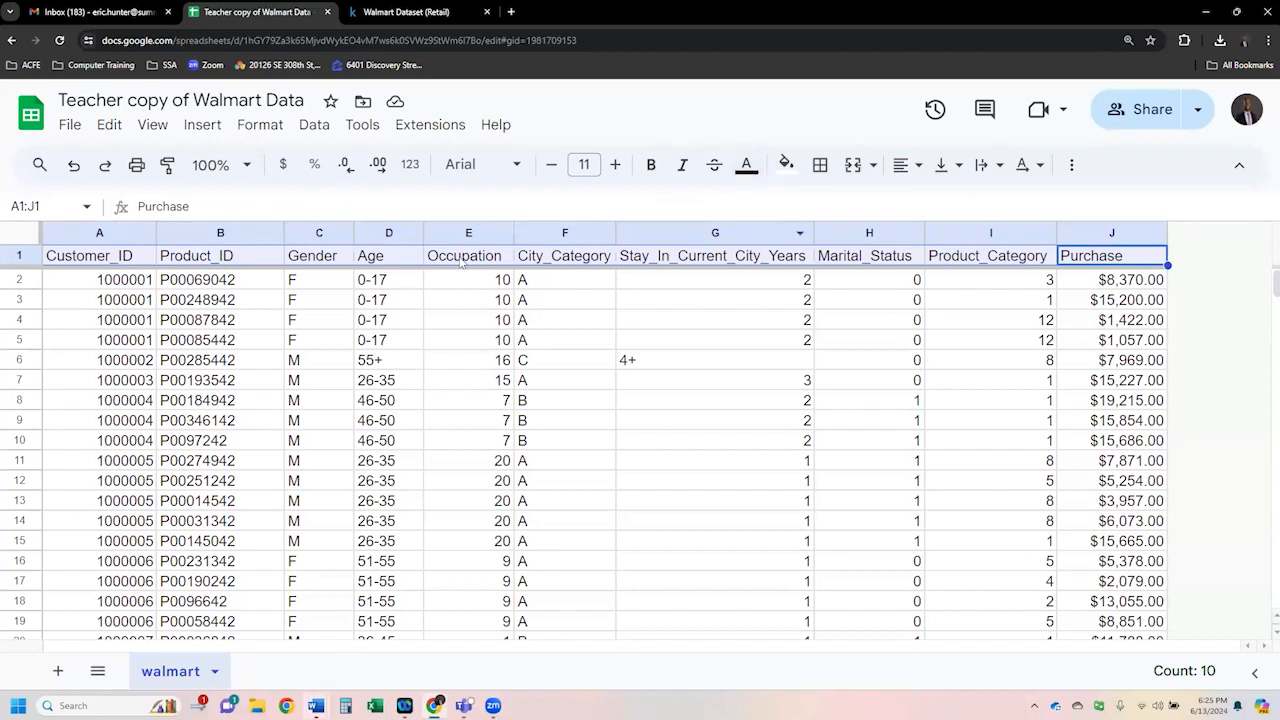
left_click(746, 166)
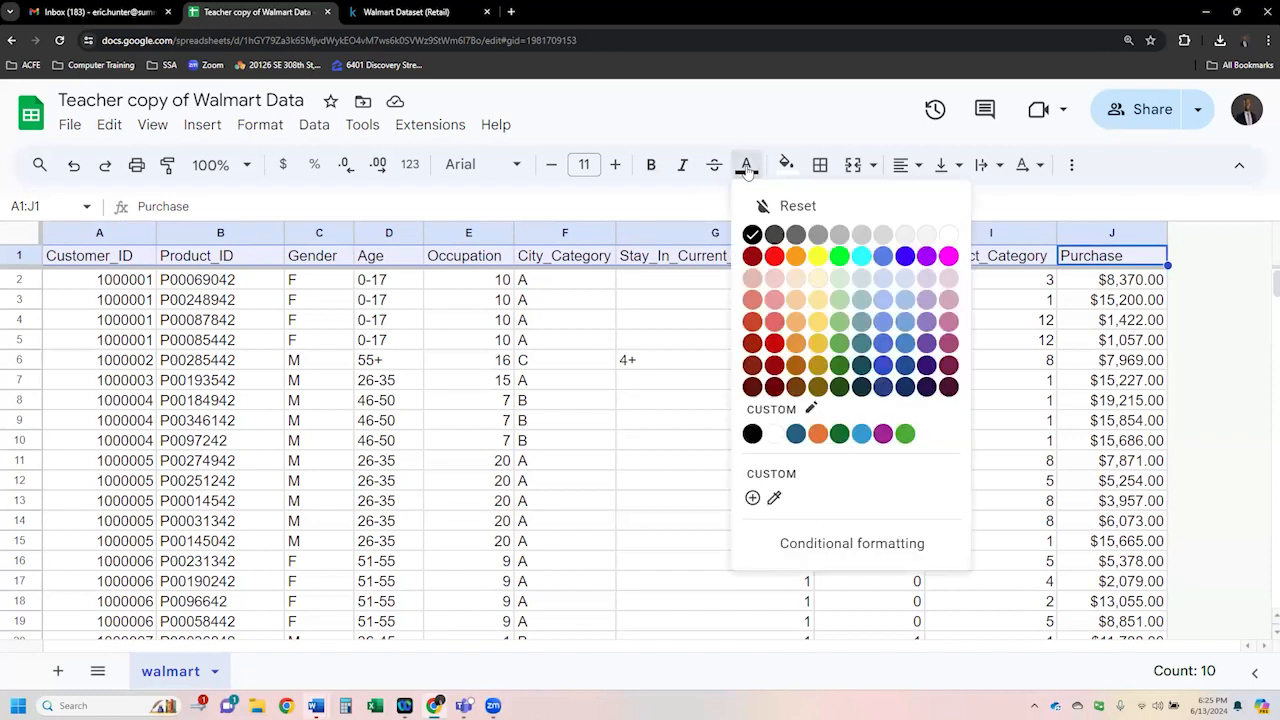
left_click(774, 257)
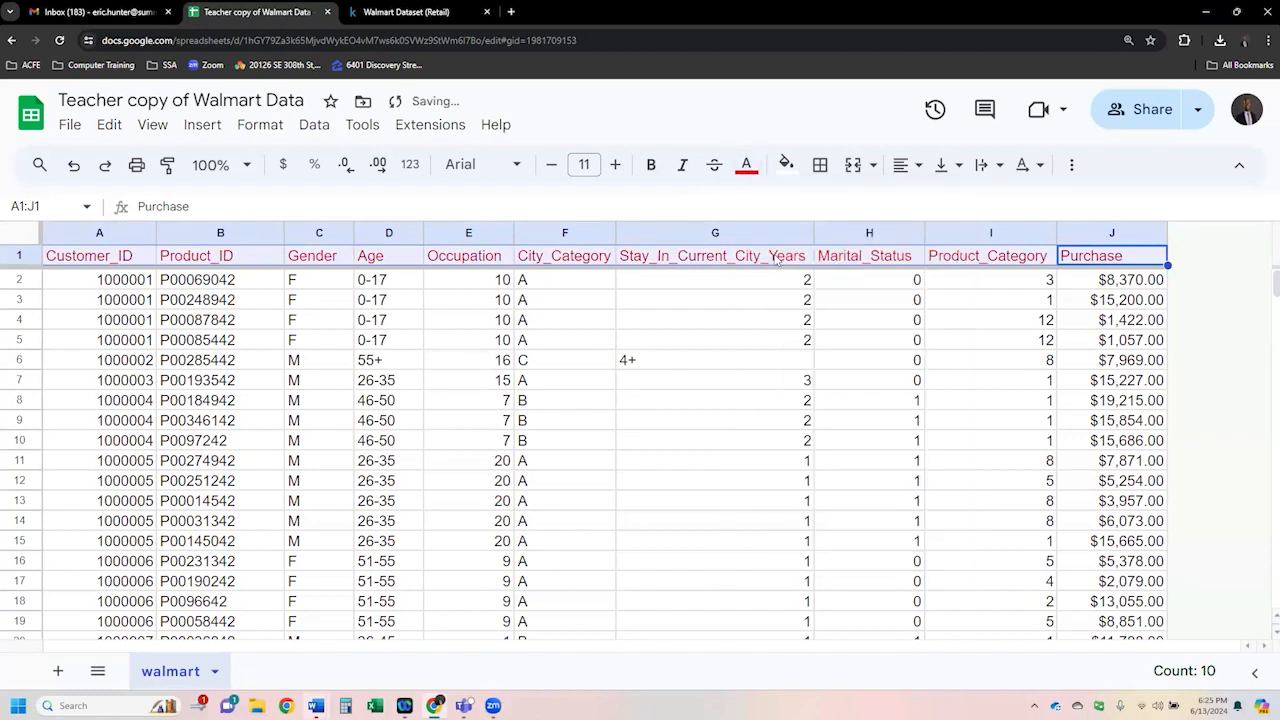
left_click(787, 166)
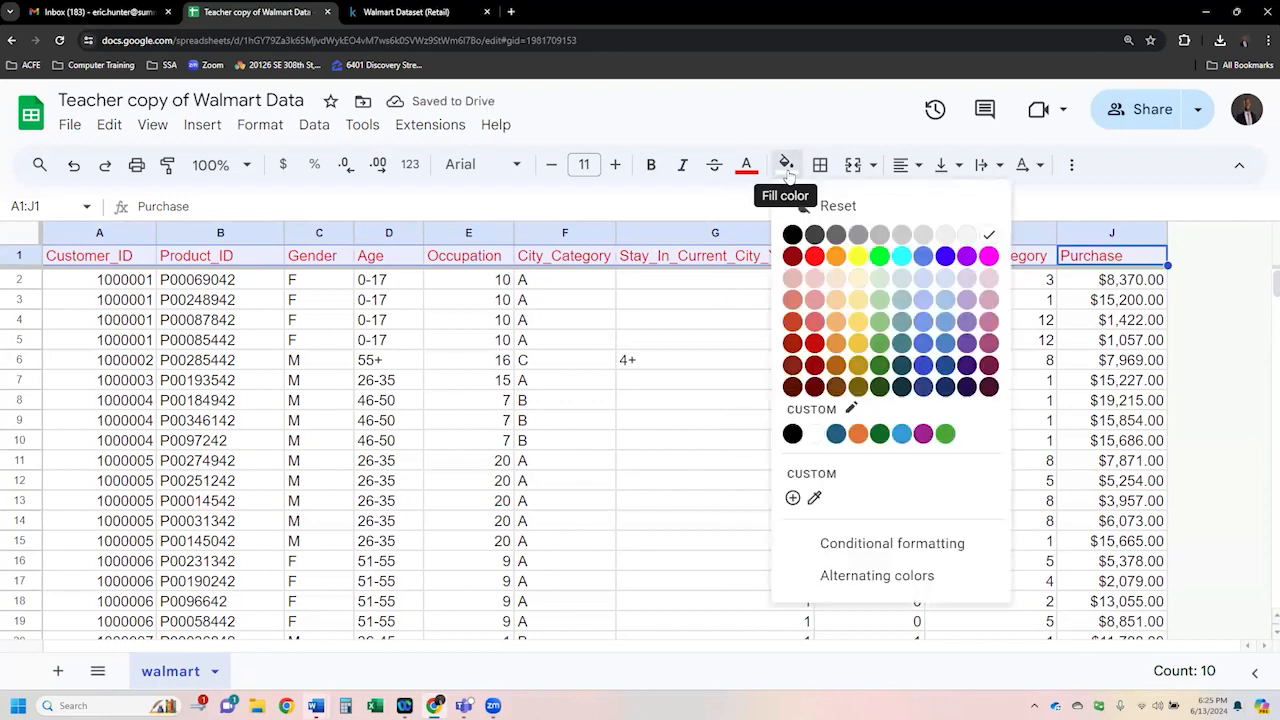
left_click(791, 235)
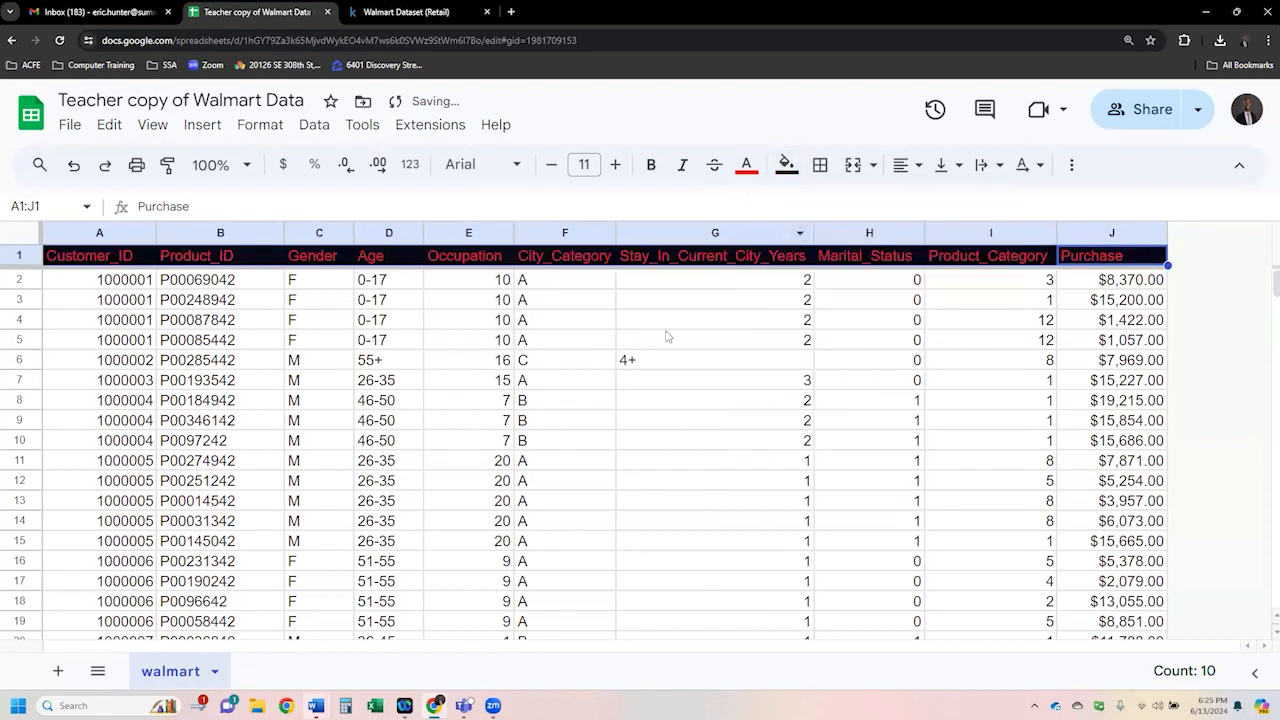
- Scroll through the records to the last row and back to the top, checking the first rows
left_click(591, 365)
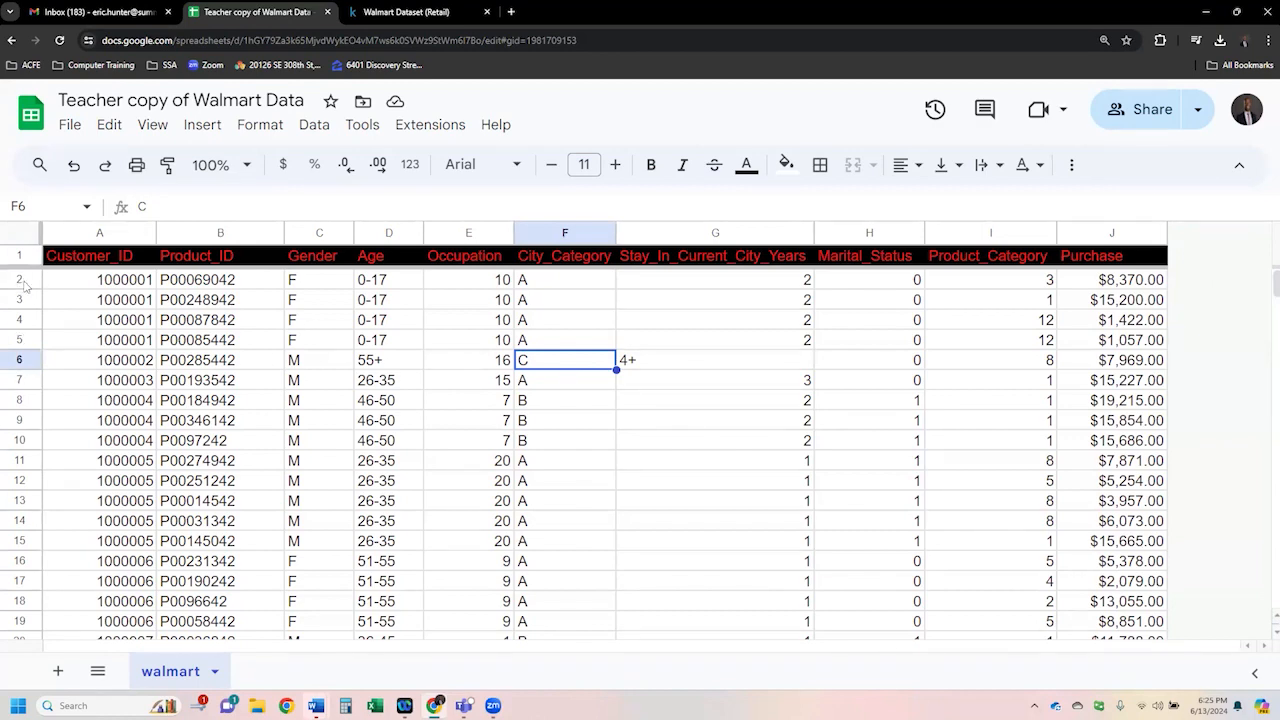
left_click_drag(1275, 285, 1268, 612)
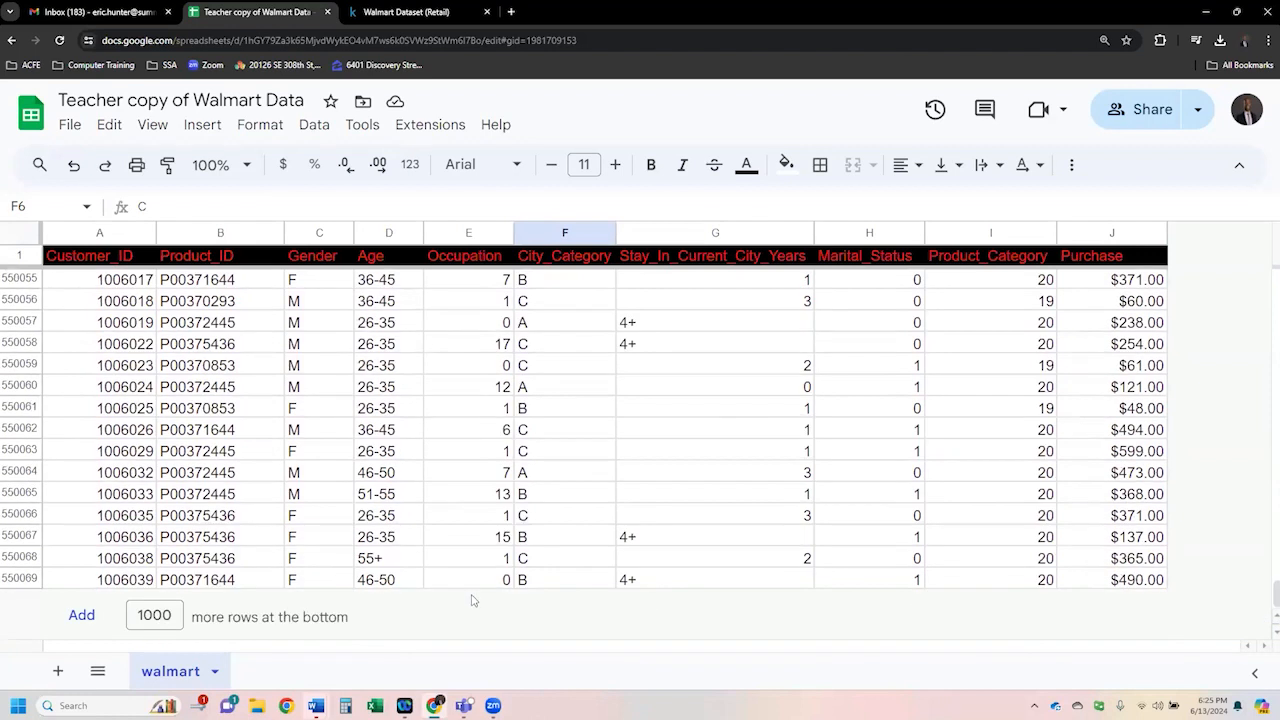
left_click(77, 583)
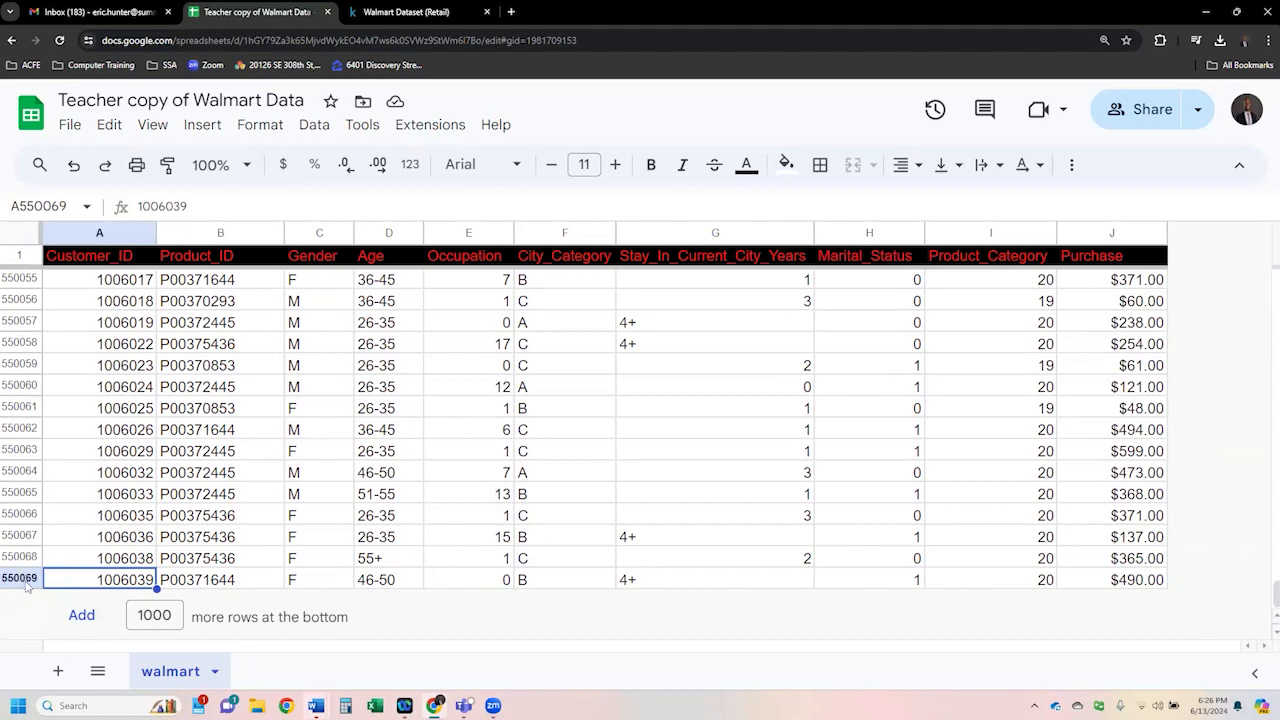
left_click_drag(1265, 598, 1265, 286)
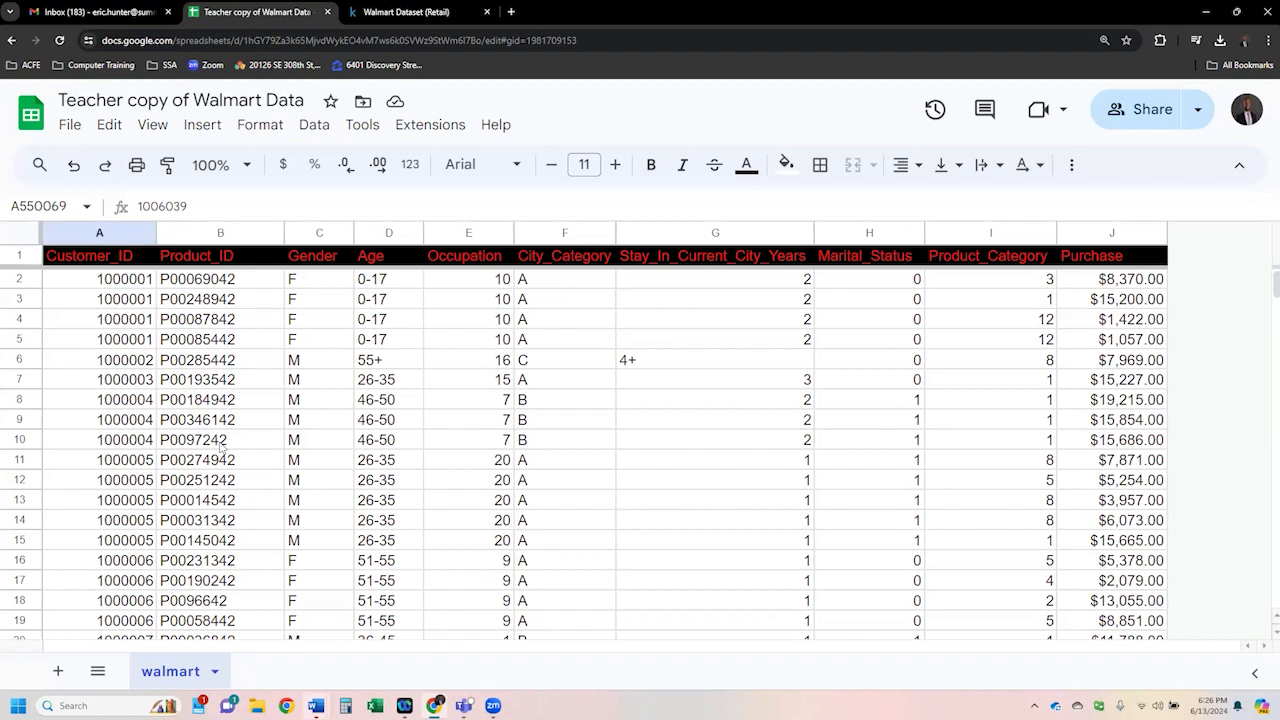
left_click(140, 287)
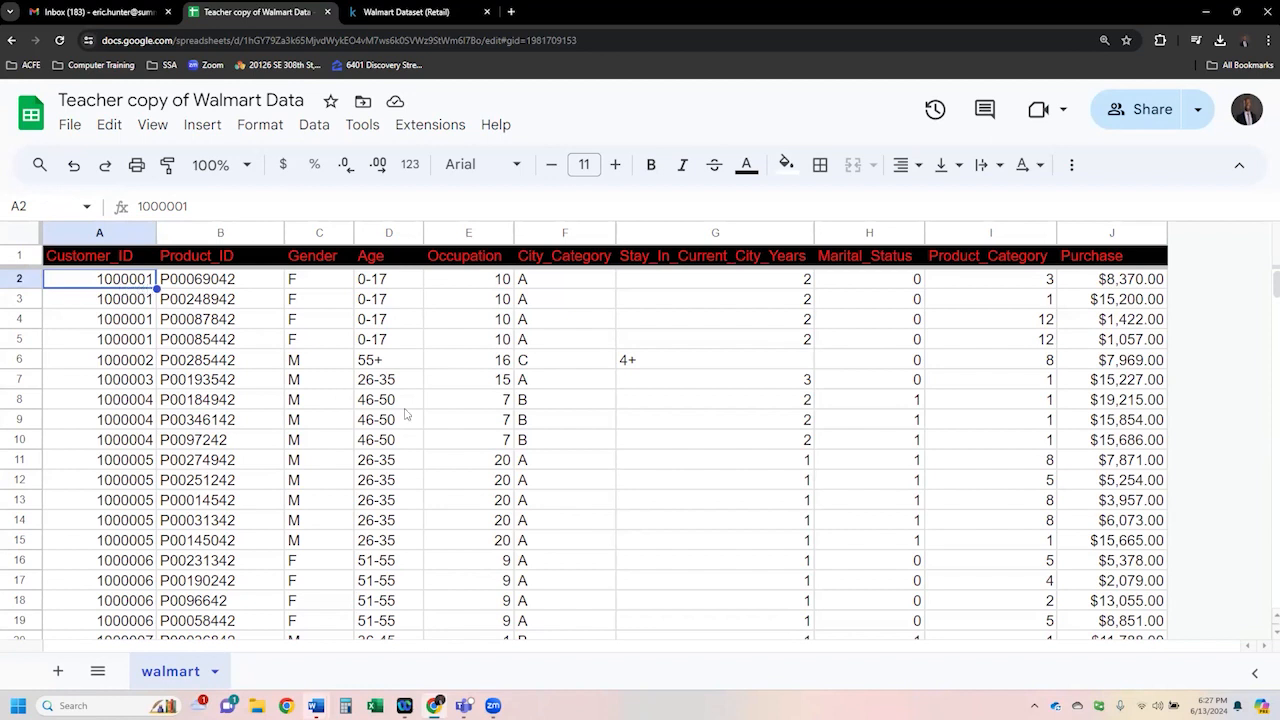
left_click(231, 290)
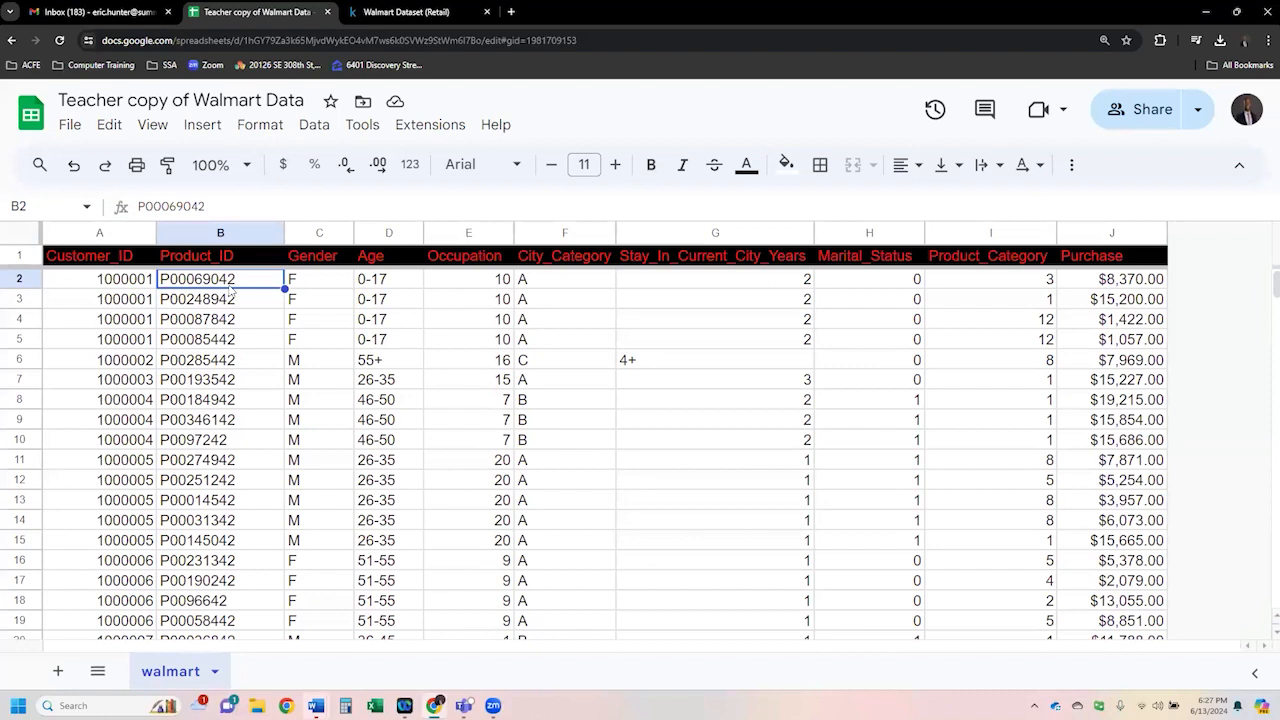
left_click(143, 286)
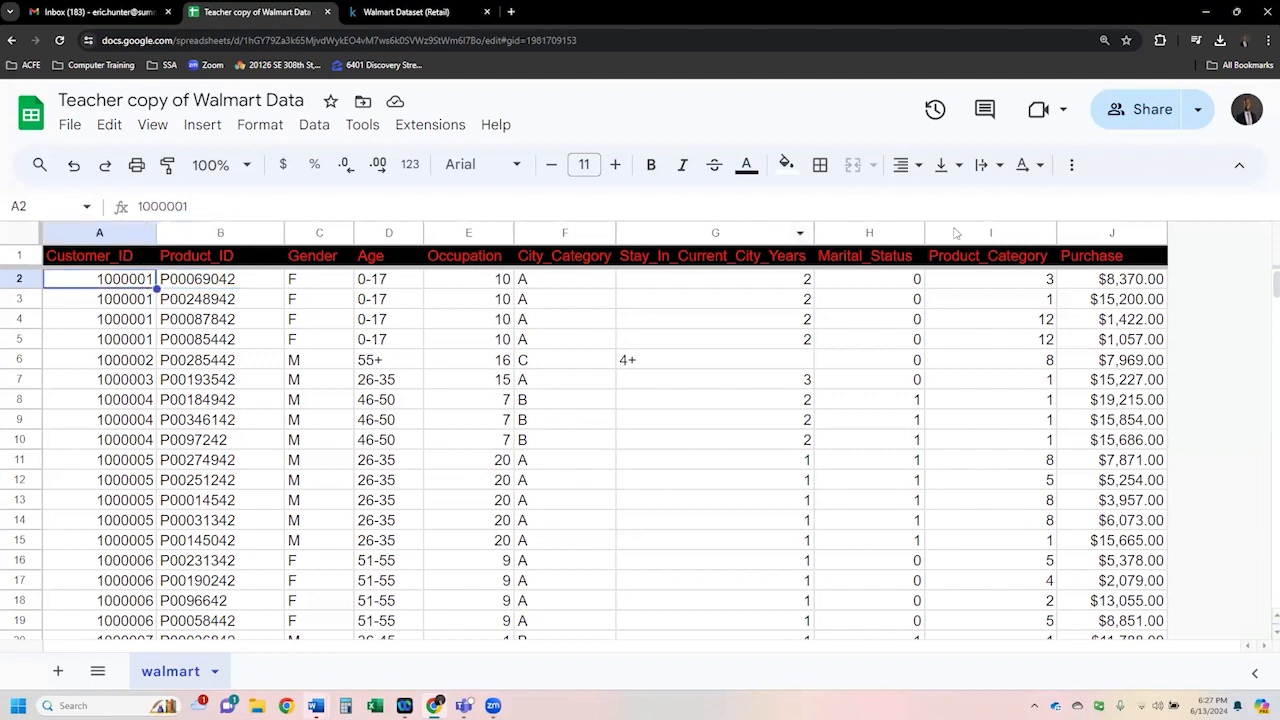
left_click(340, 305)
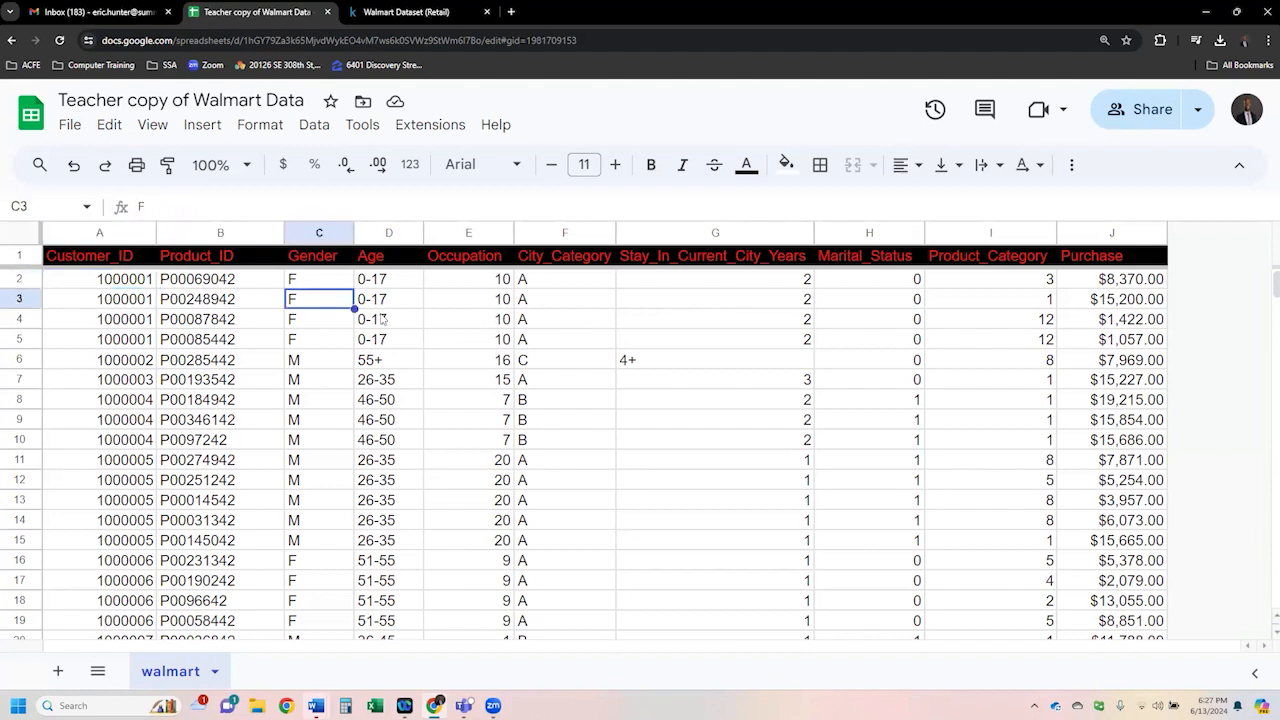
- Create a filter on the data range
left_click(1072, 172)
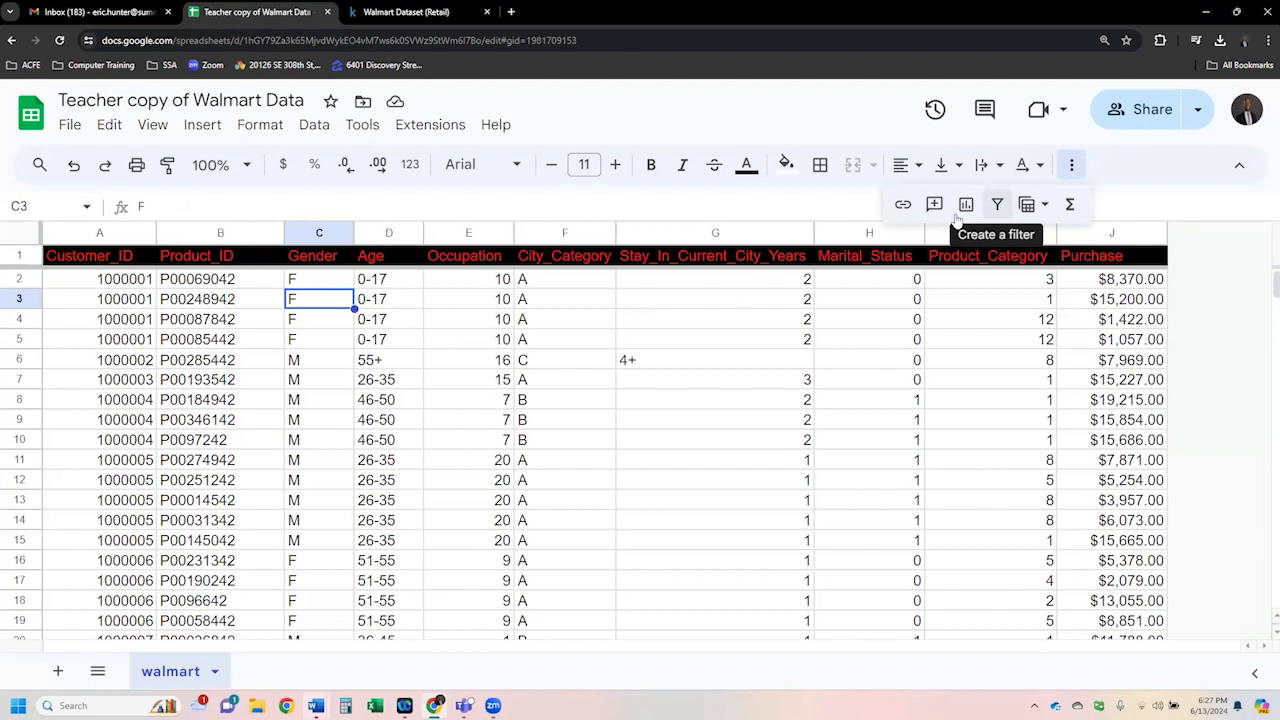
left_click(369, 320)
left_click_drag(139, 287, 140, 342)
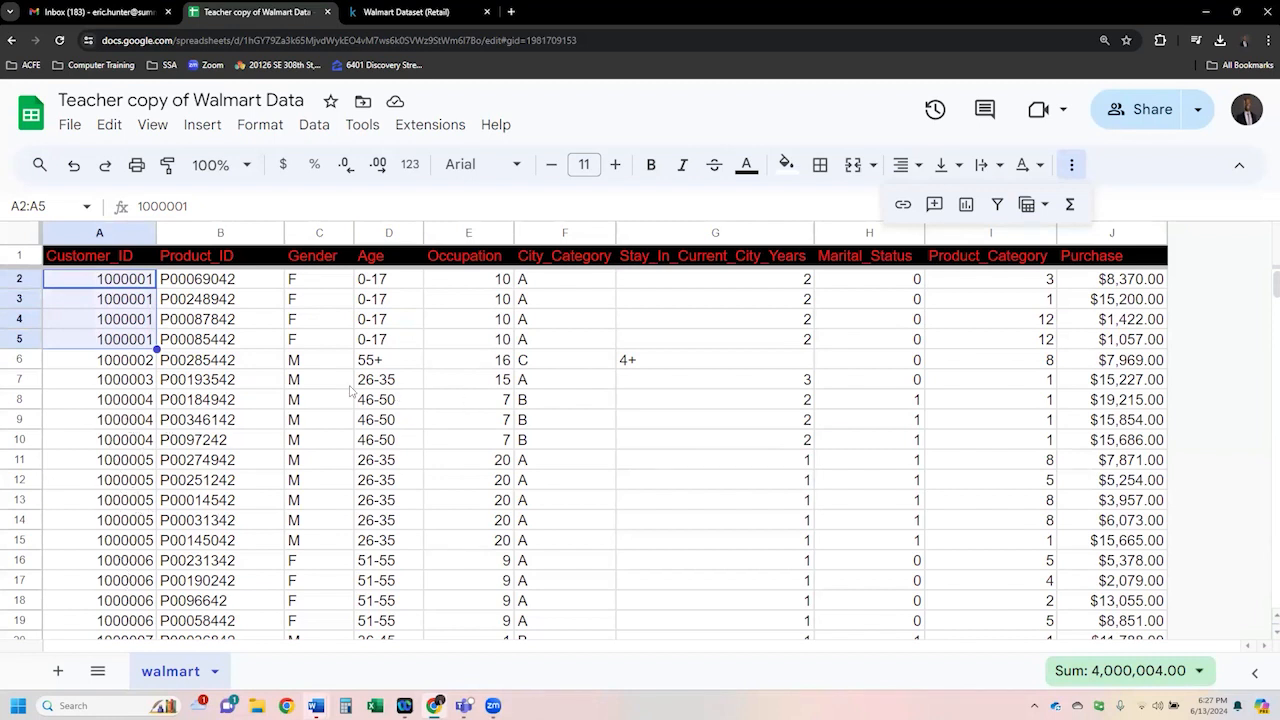
left_click(240, 343)
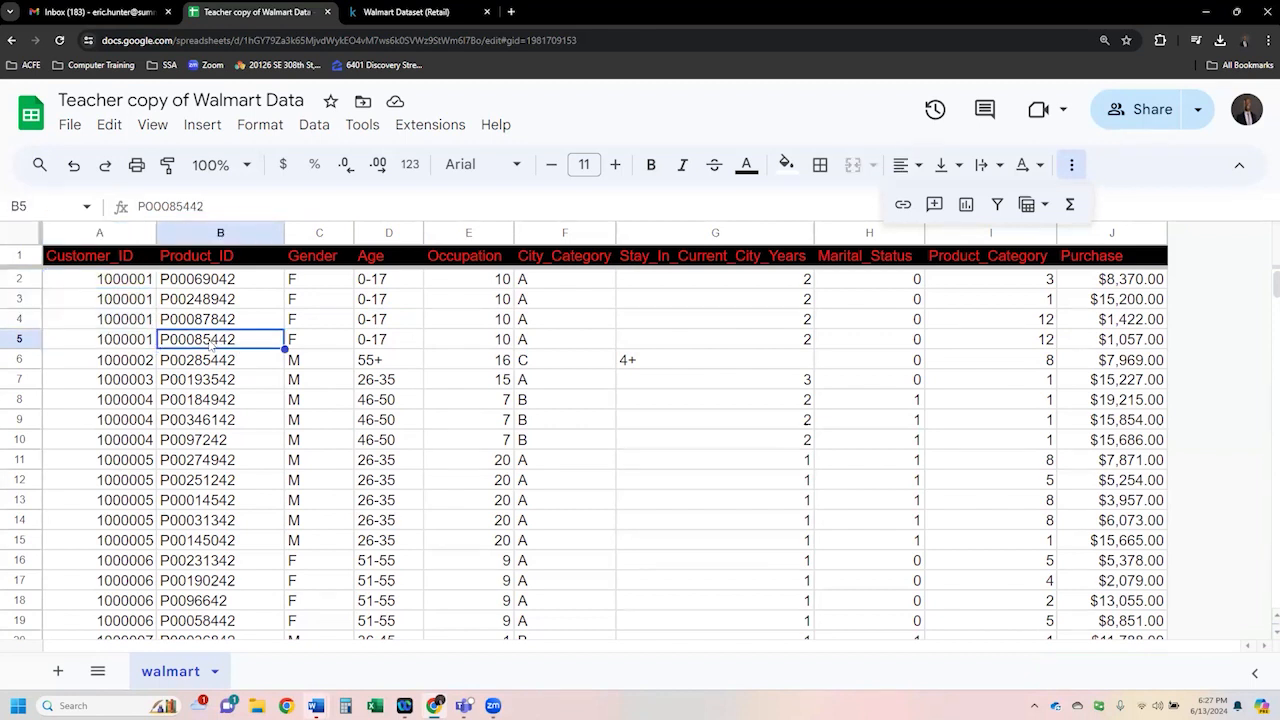
left_click(1000, 209)
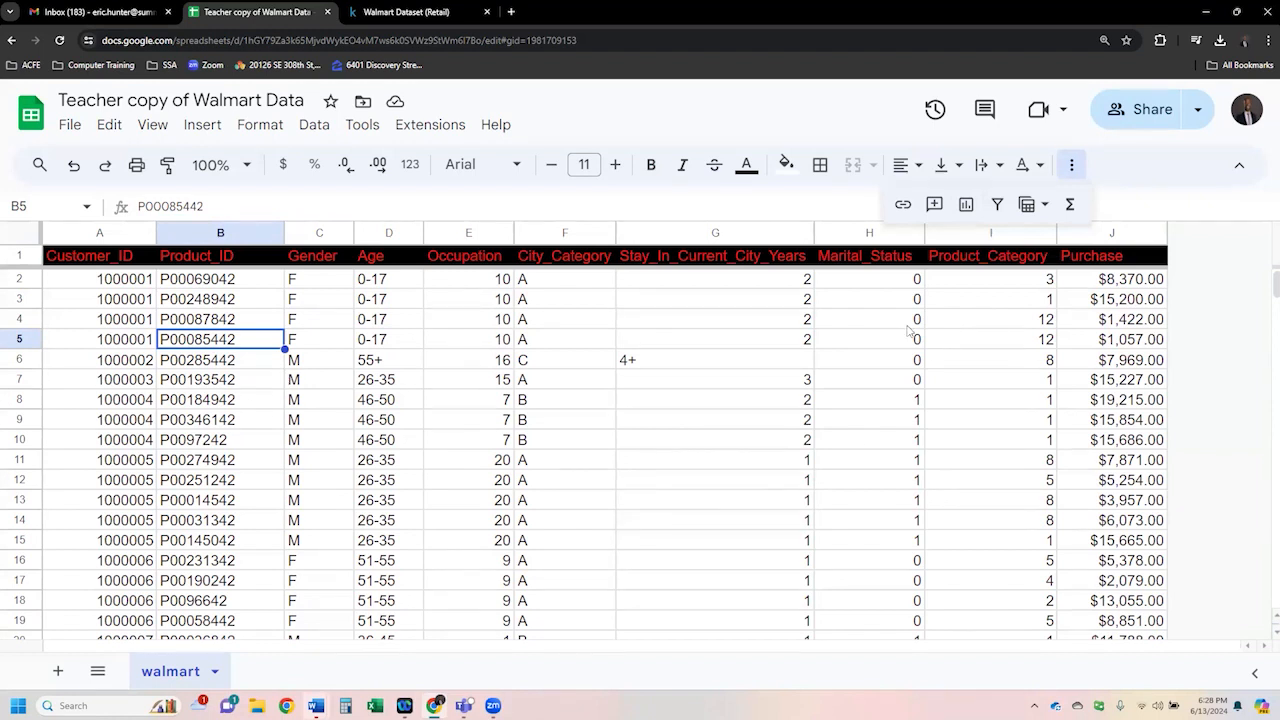
left_click(226, 285)
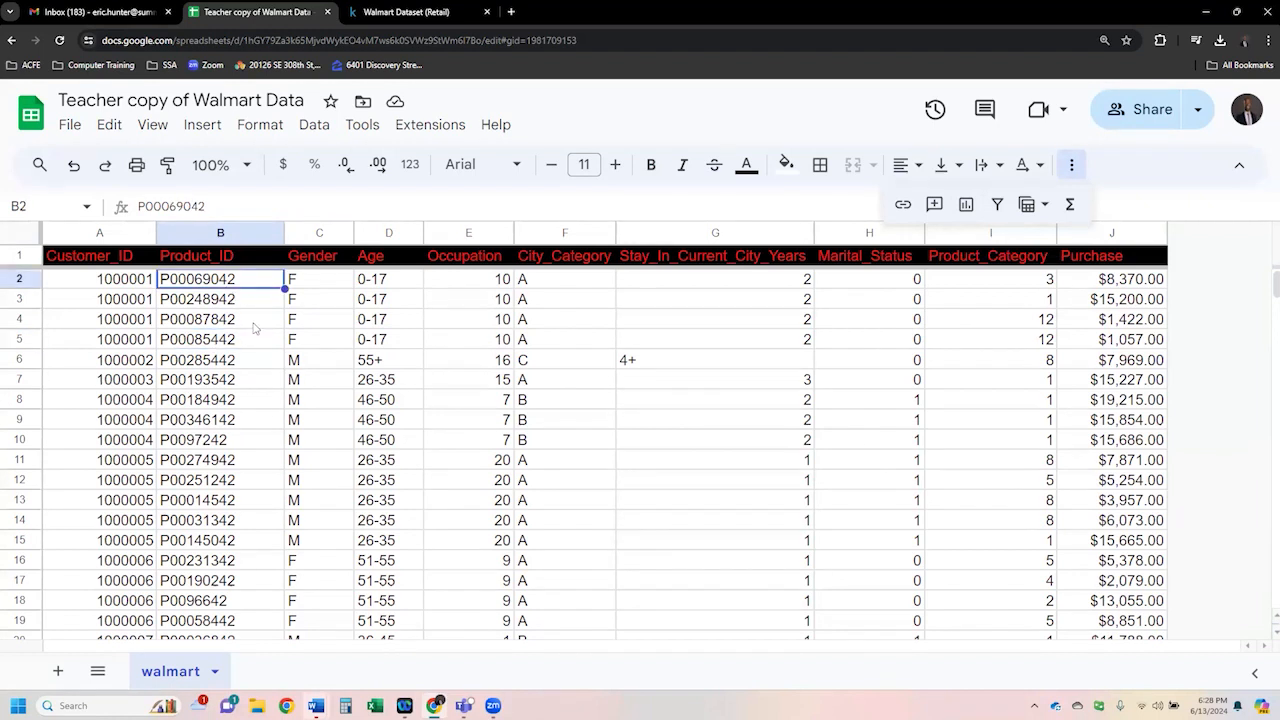
left_click(997, 204)
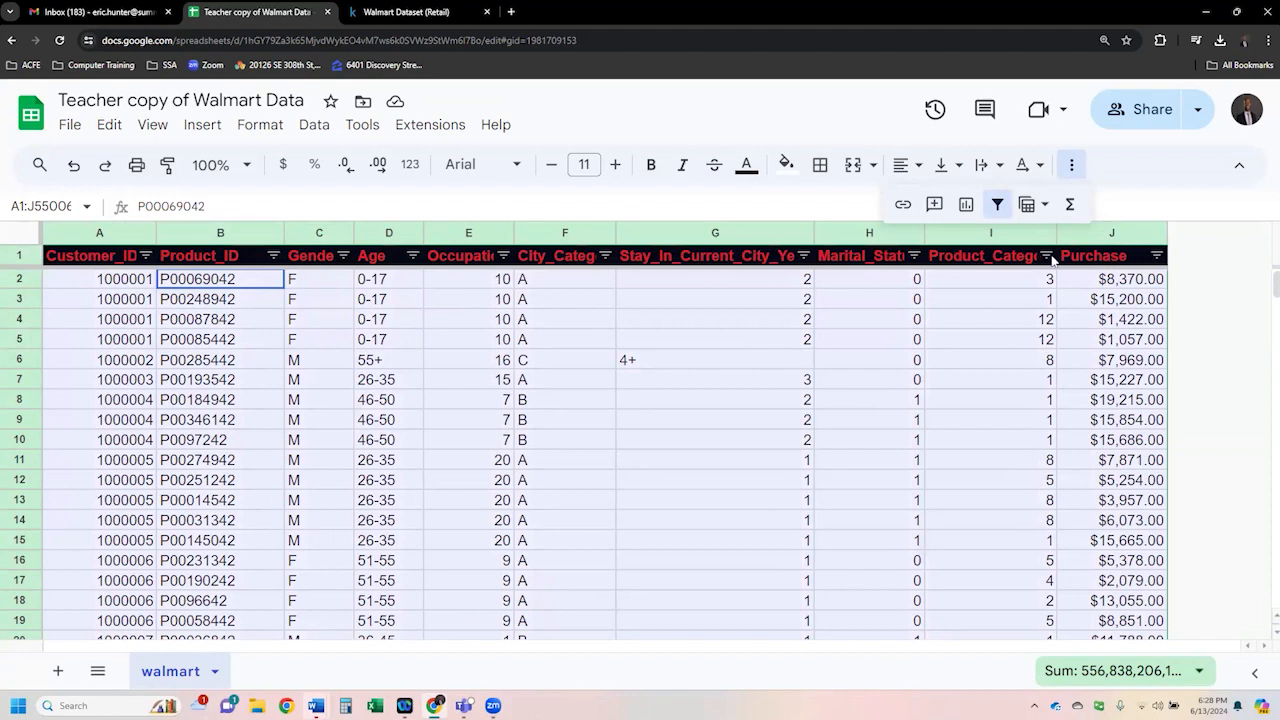
- Widen the Customer_ID column slightly and sort it A to Z
left_click(474, 297)
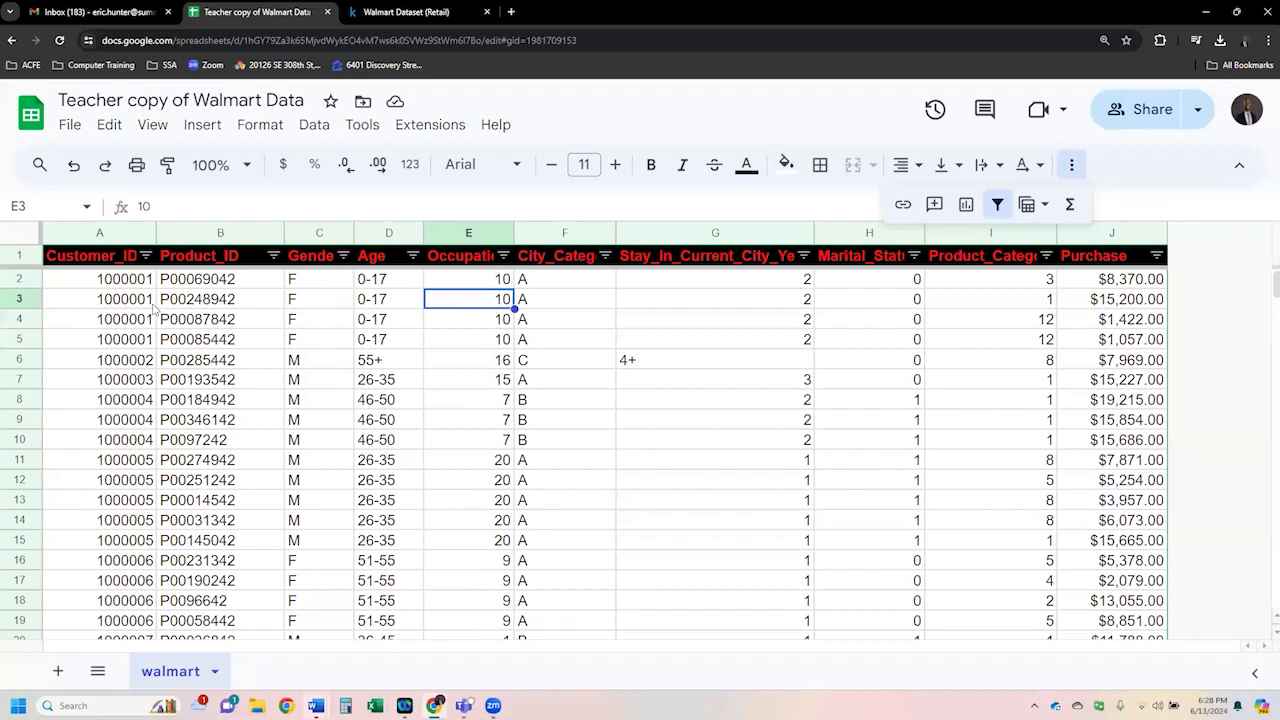
left_click_drag(140, 285, 117, 340)
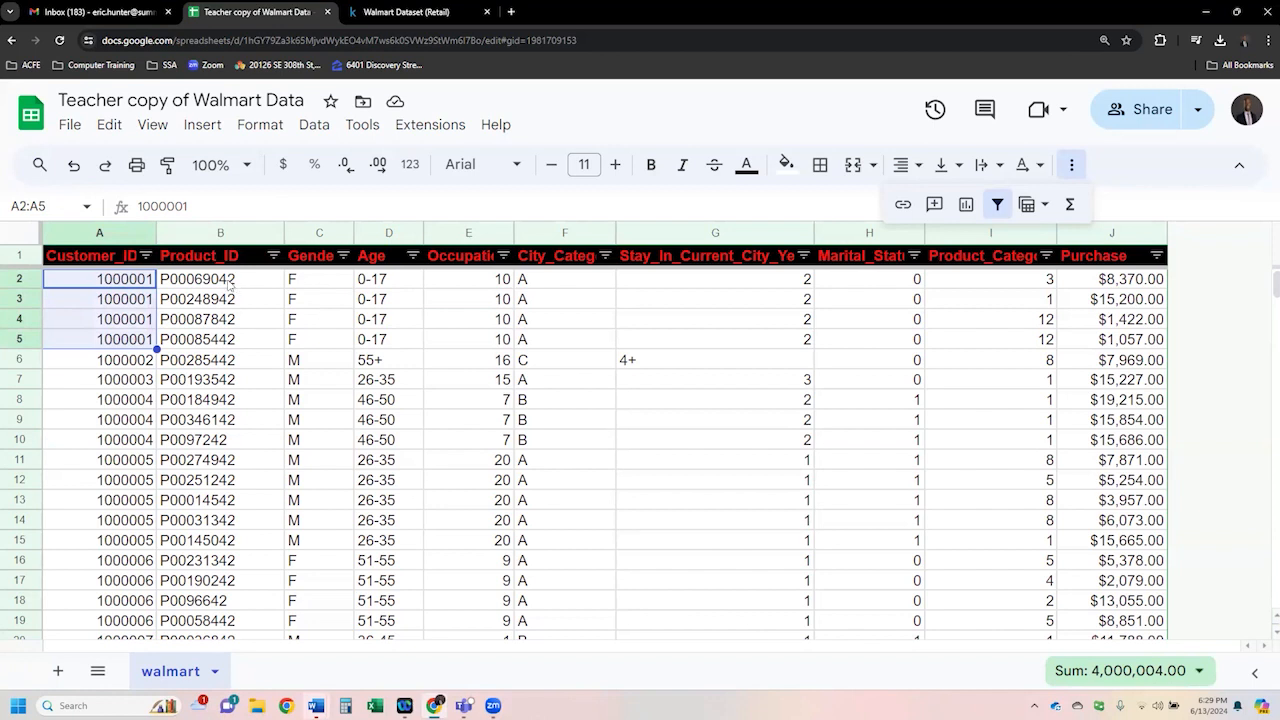
left_click_drag(156, 236, 170, 240)
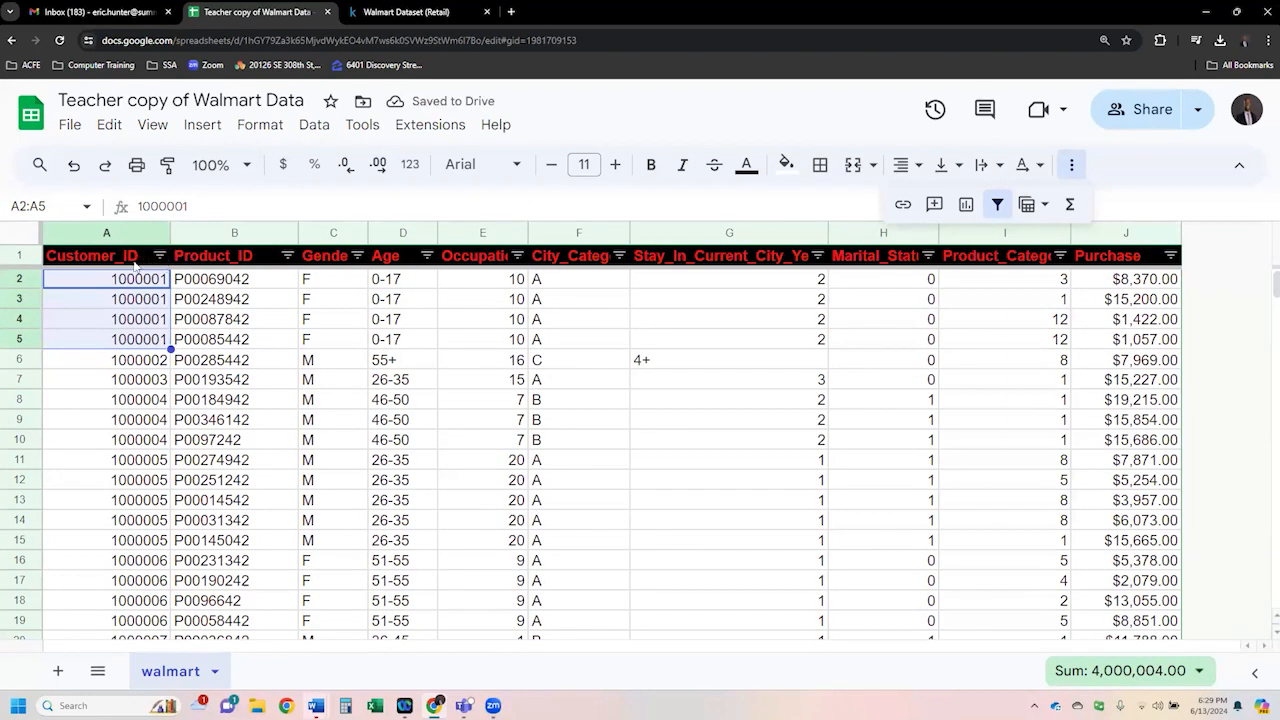
left_click(160, 258)
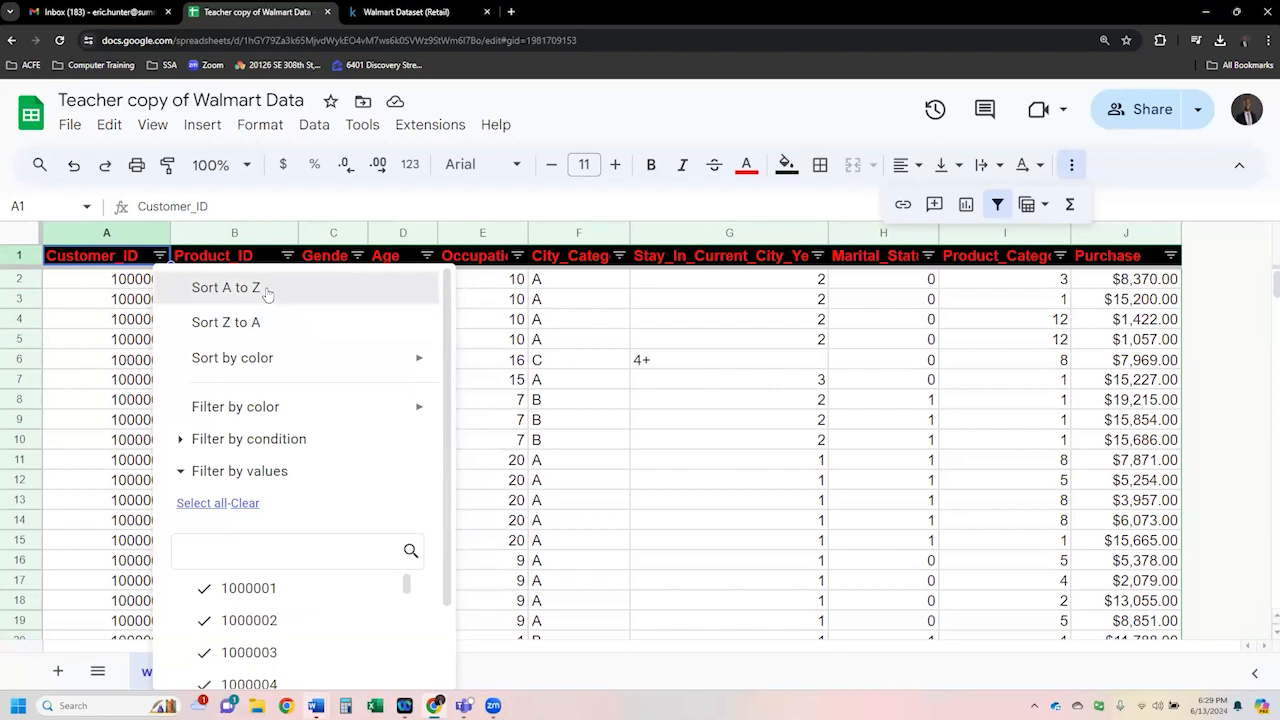
left_click(226, 288)
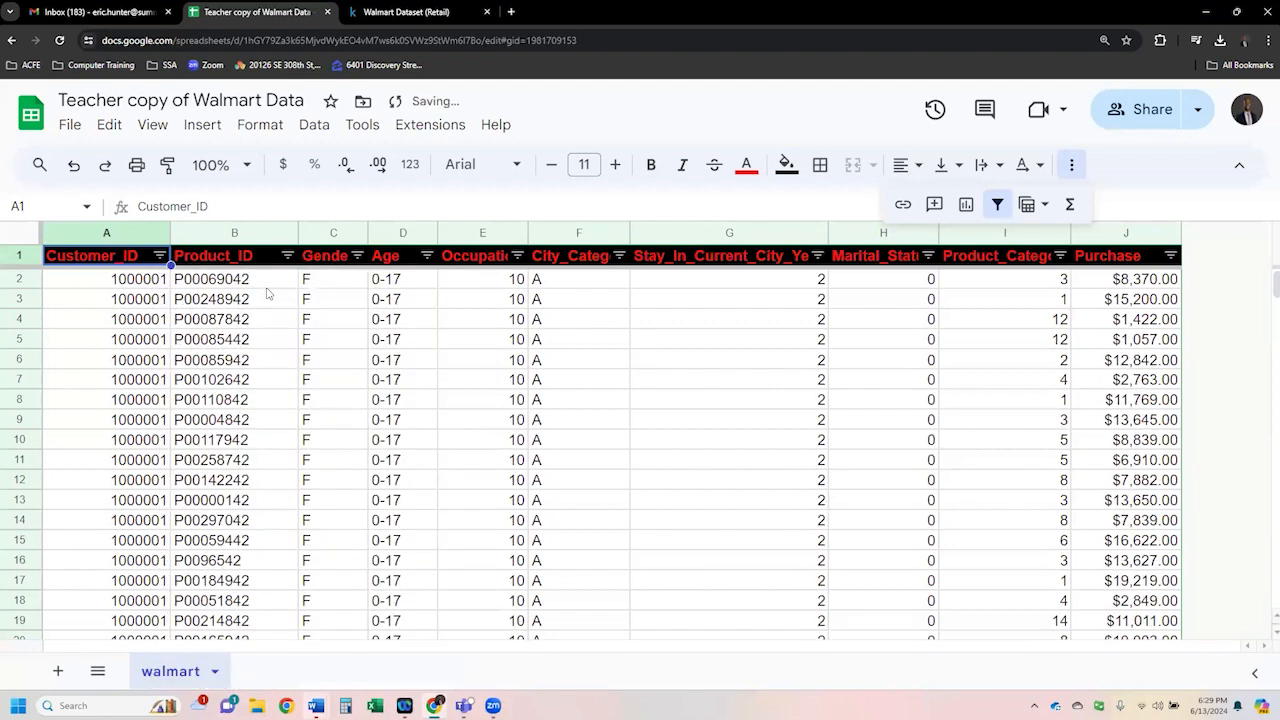
- Select the first Customer_ID cells to review the sorted records
left_click(124, 322)
left_click(152, 282)
left_click_drag(152, 284, 147, 566)
left_click(144, 340)
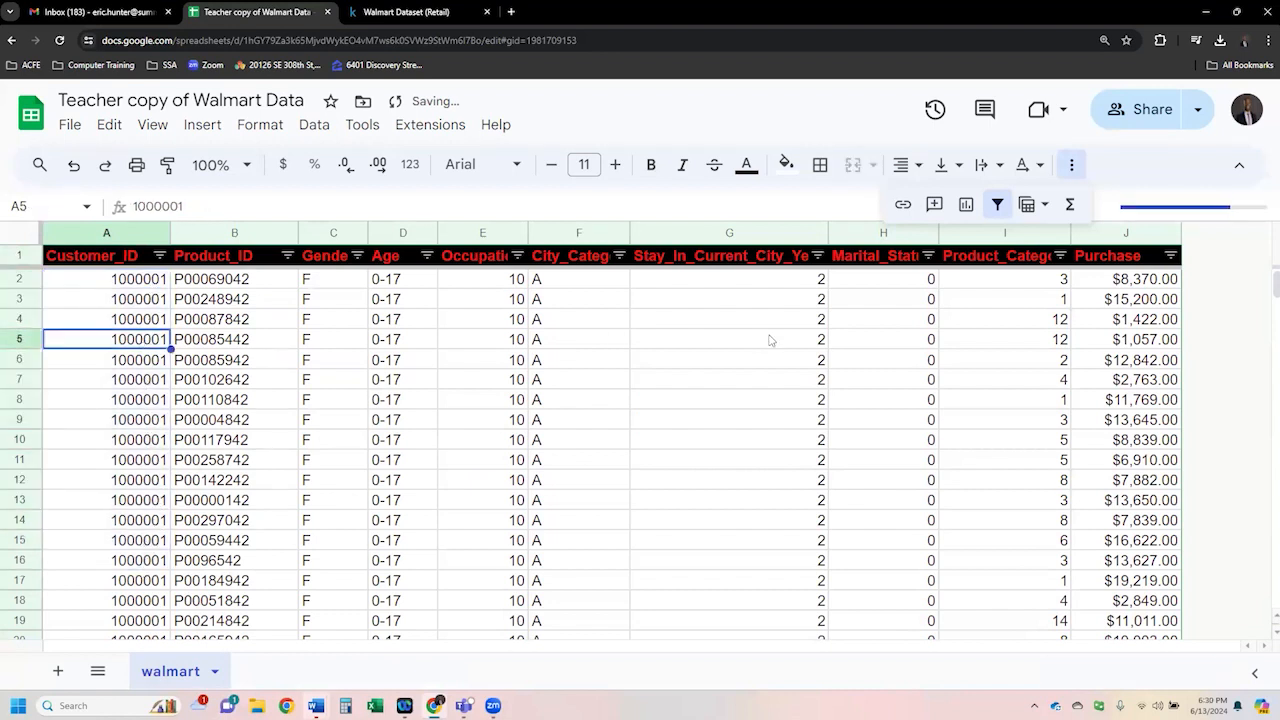
left_click_drag(137, 285, 131, 618)
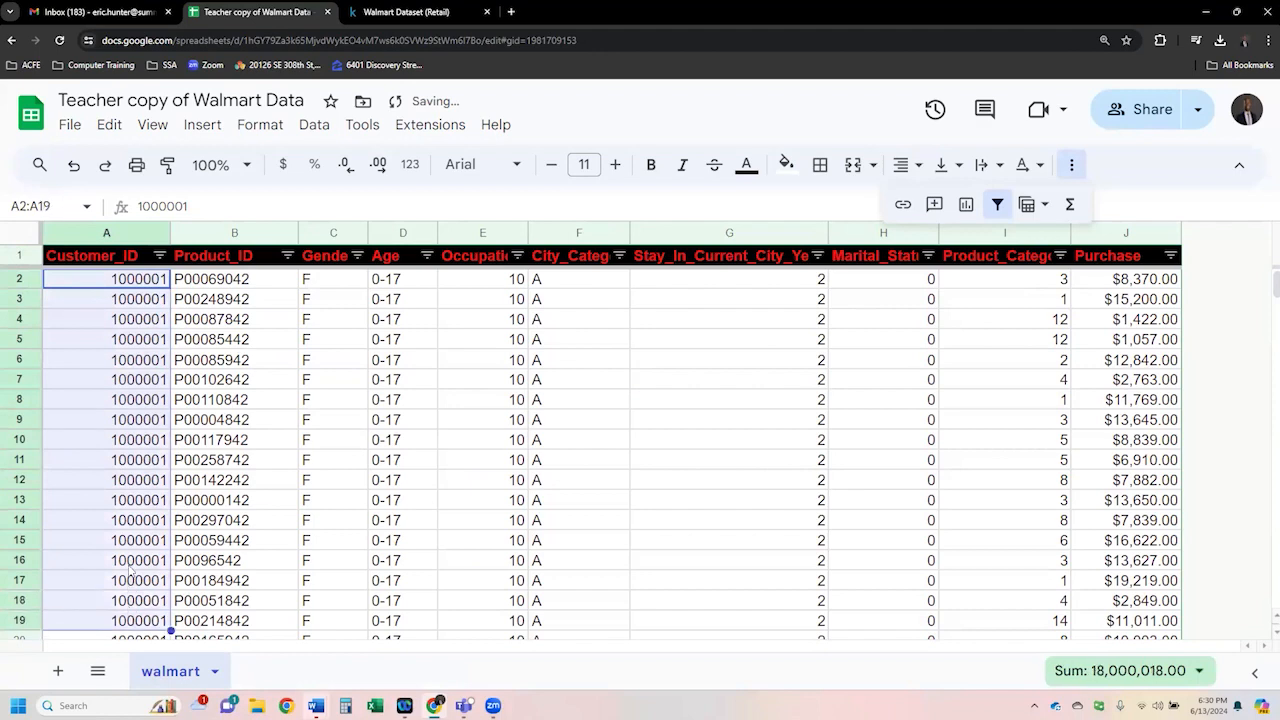
- Filter the Customer_ID column to show only customer 1000001
scroll(131, 568, "down", 8)
scroll(131, 566, "up", 4)
scroll(131, 562, "up", 5)
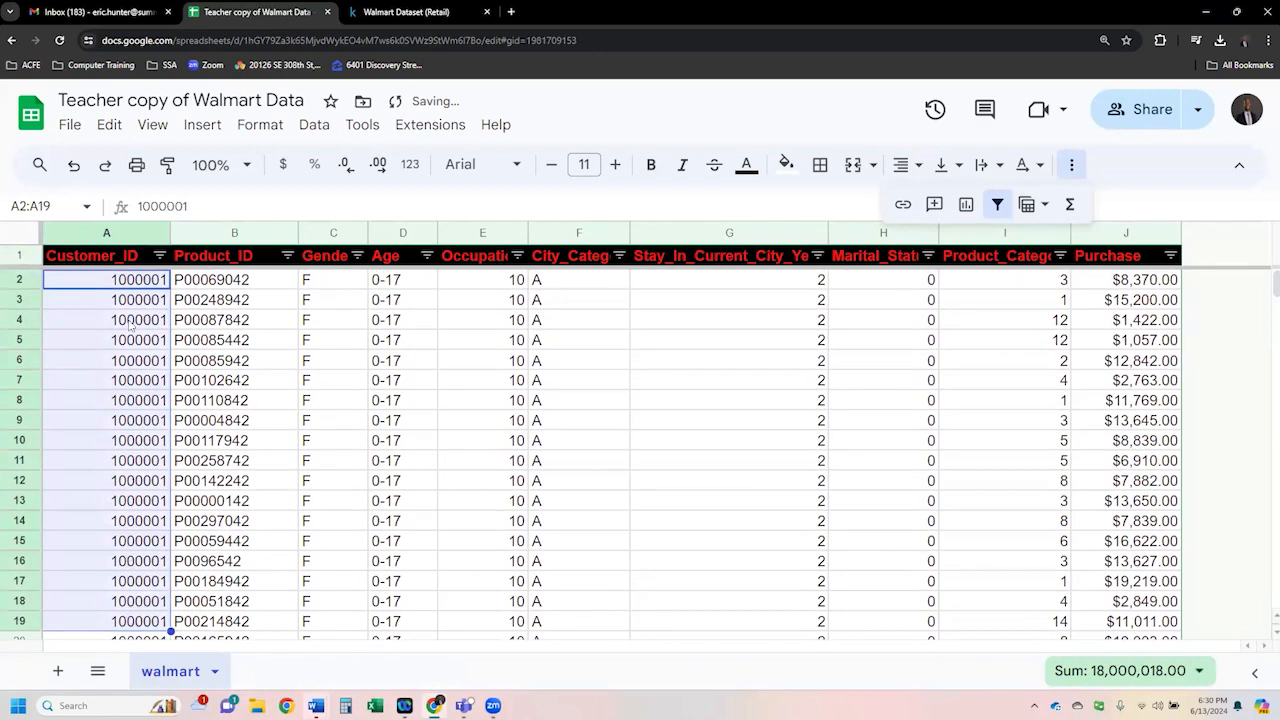
scroll(135, 535, "down", 10)
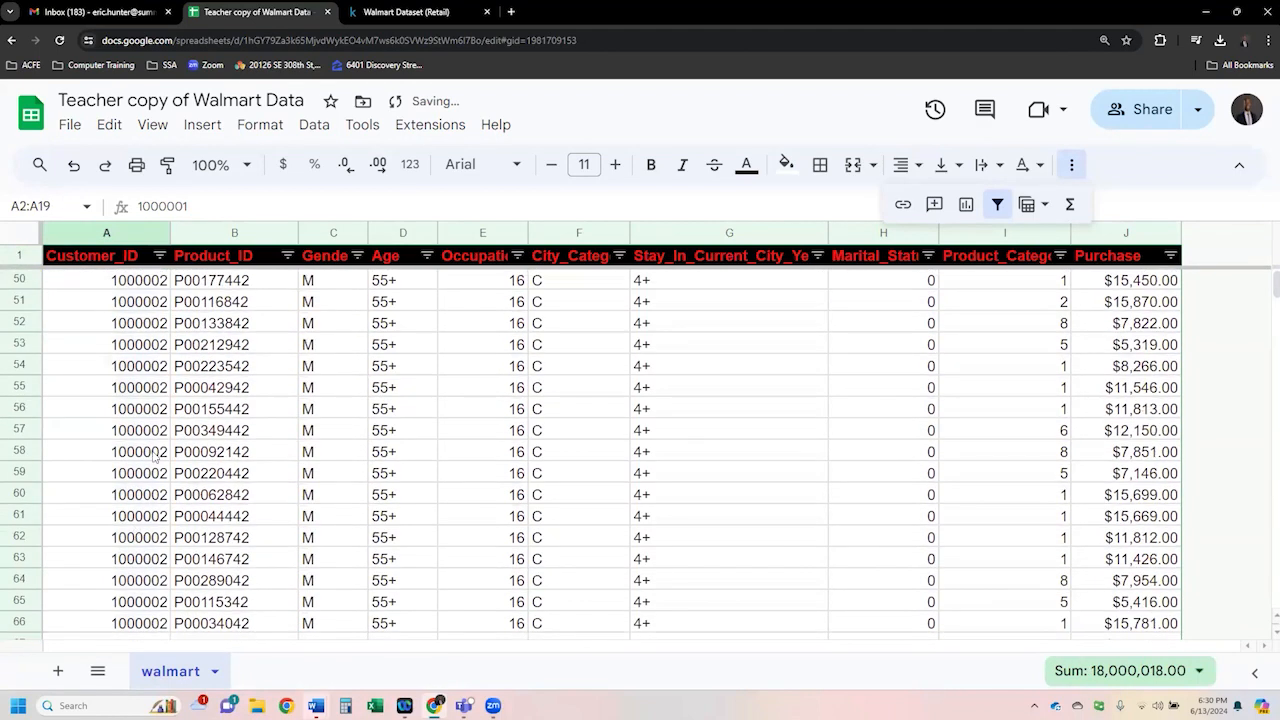
scroll(140, 477, "up", 10)
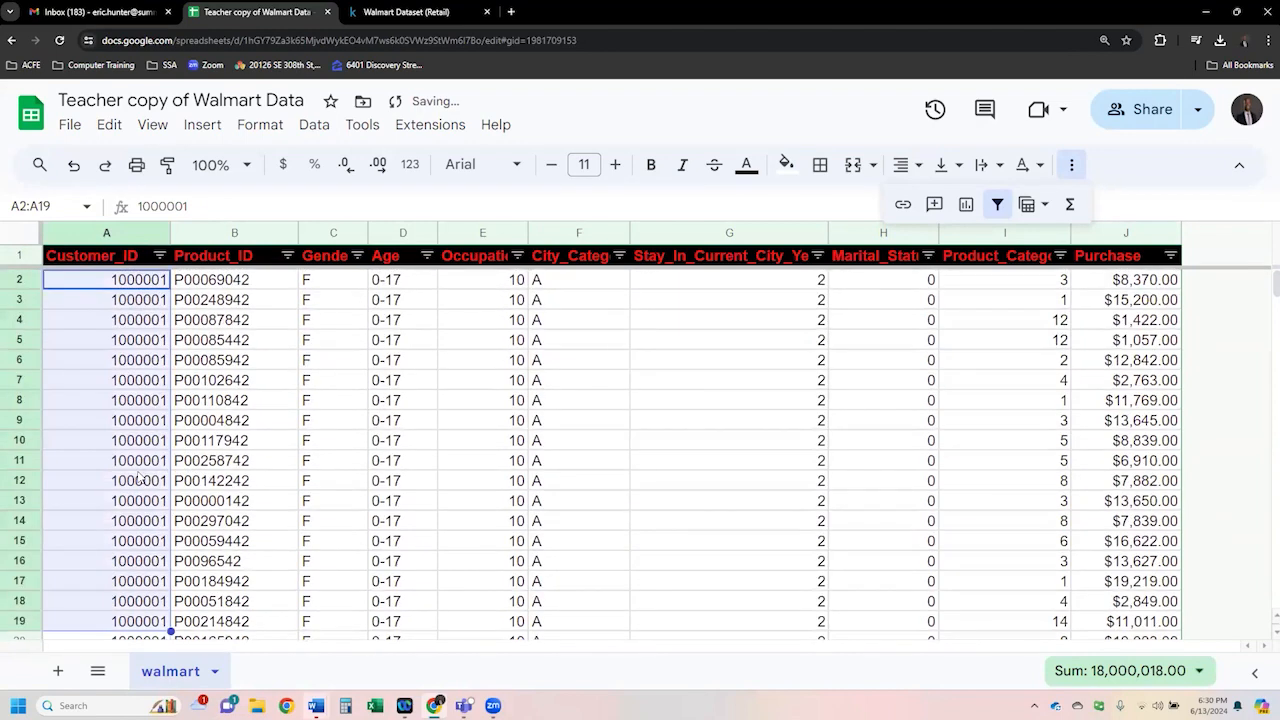
left_click(135, 366)
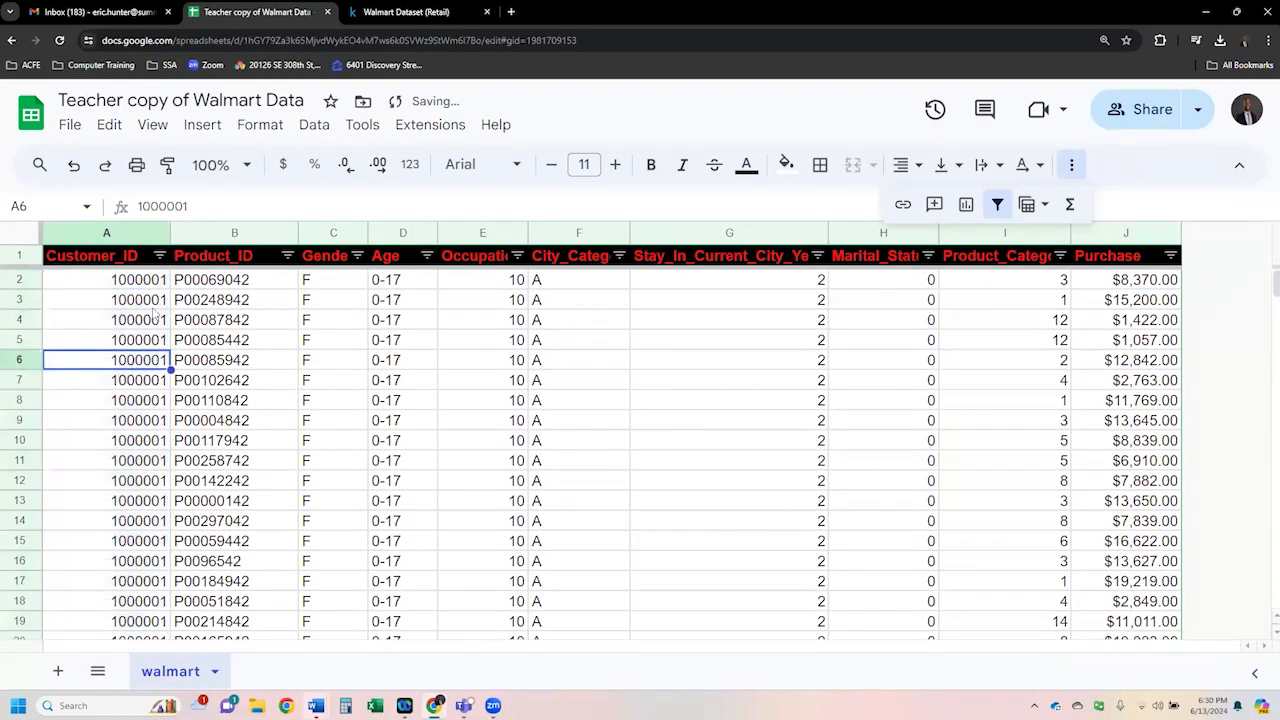
left_click(159, 257)
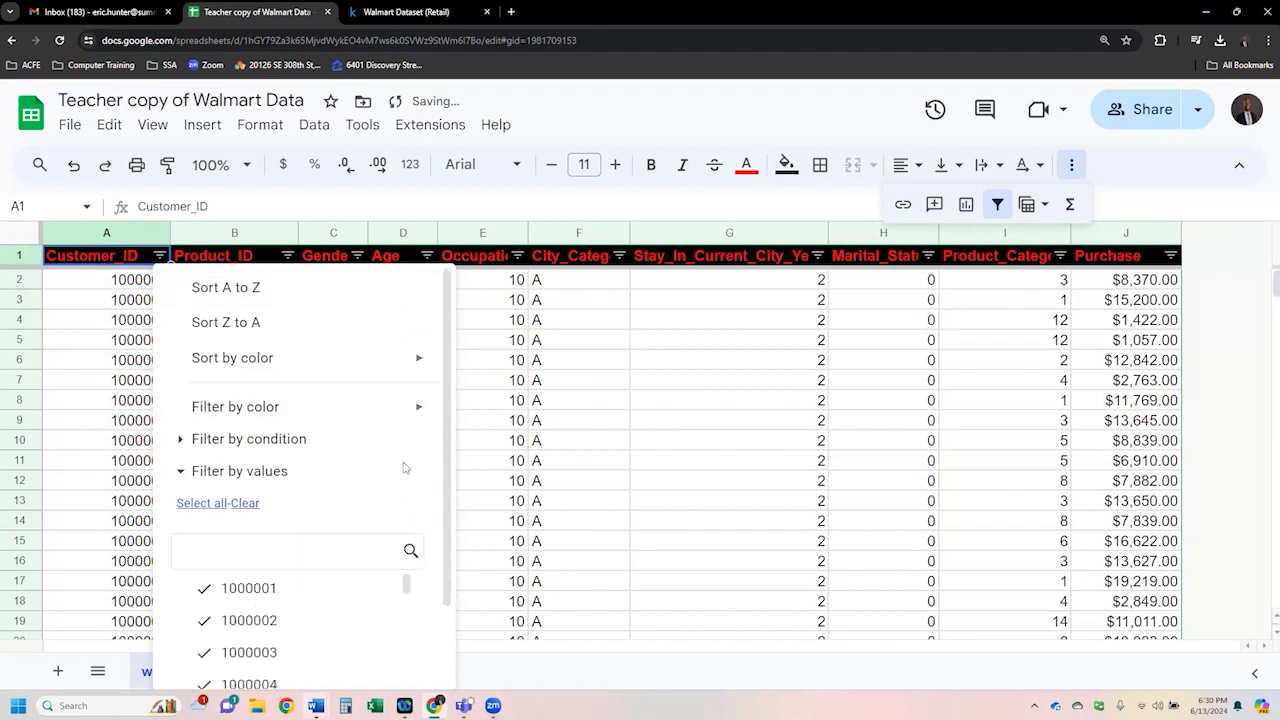
scroll(442, 573, "down", 2)
scroll(442, 573, "down", 1)
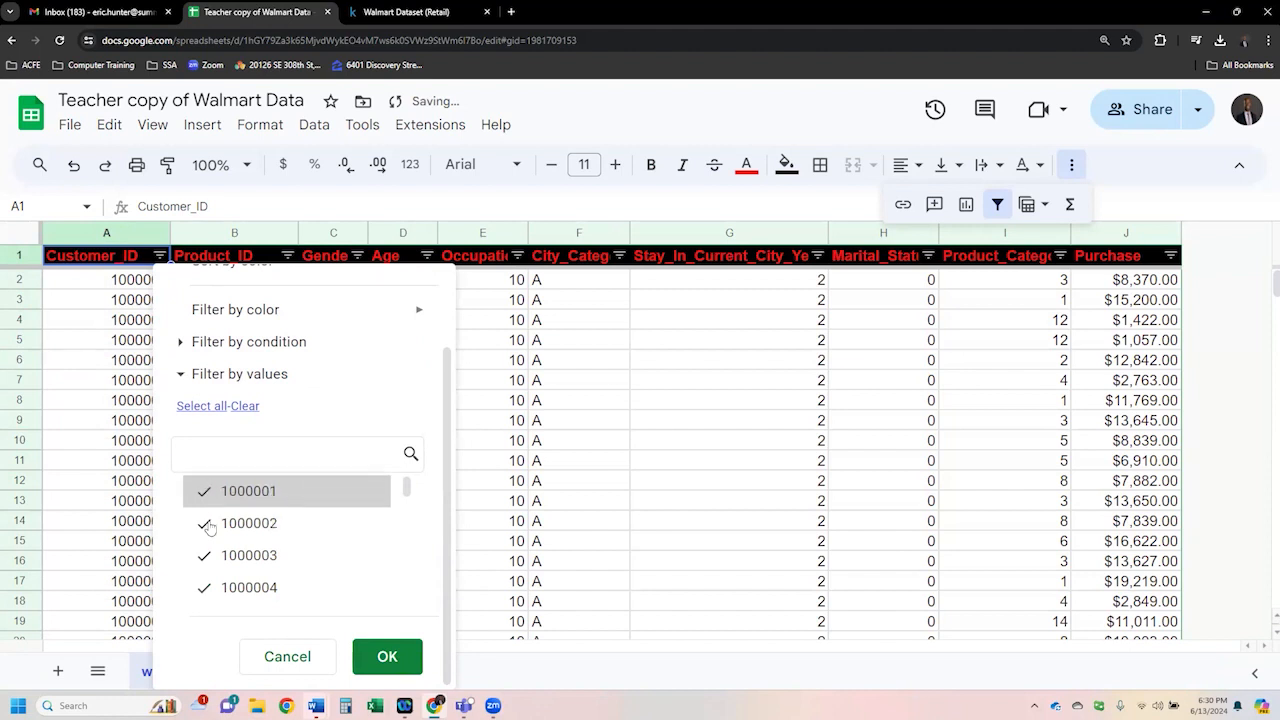
mouse_move(406, 488)
left_mouse_down()
mouse_move(407, 584)
mouse_move(406, 488)
left_mouse_up()
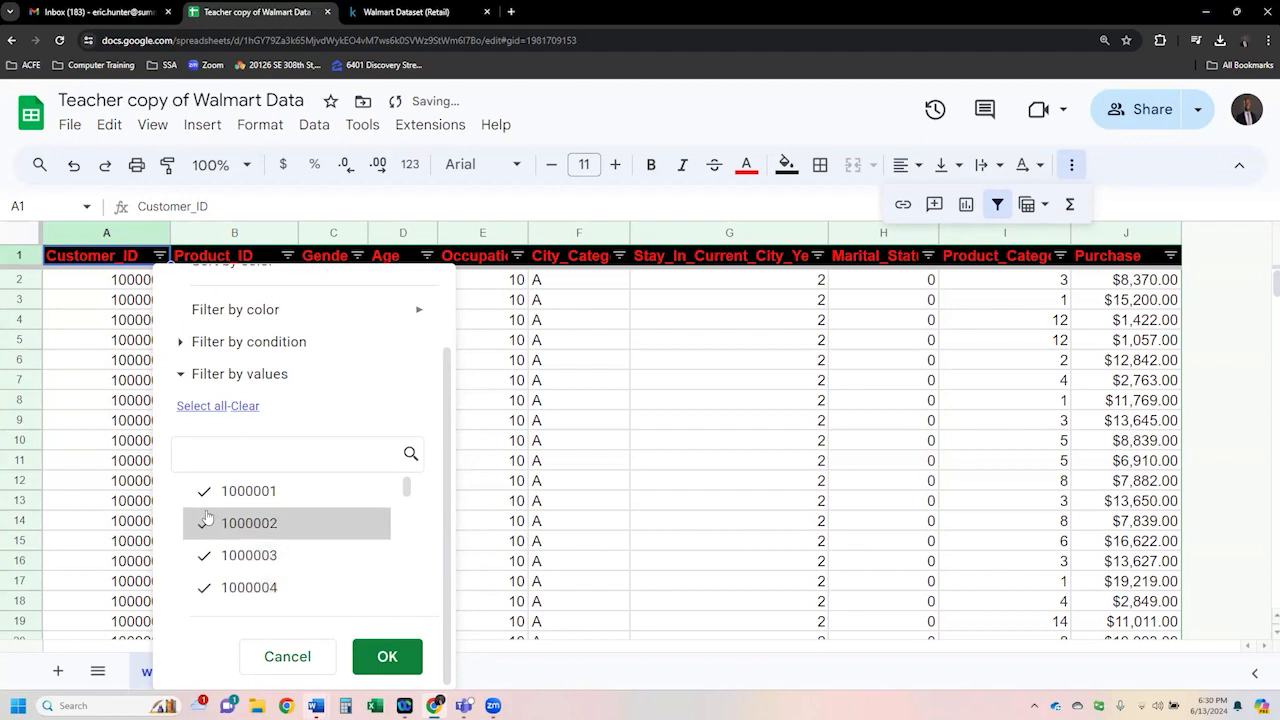
left_click(243, 407)
left_click(236, 500)
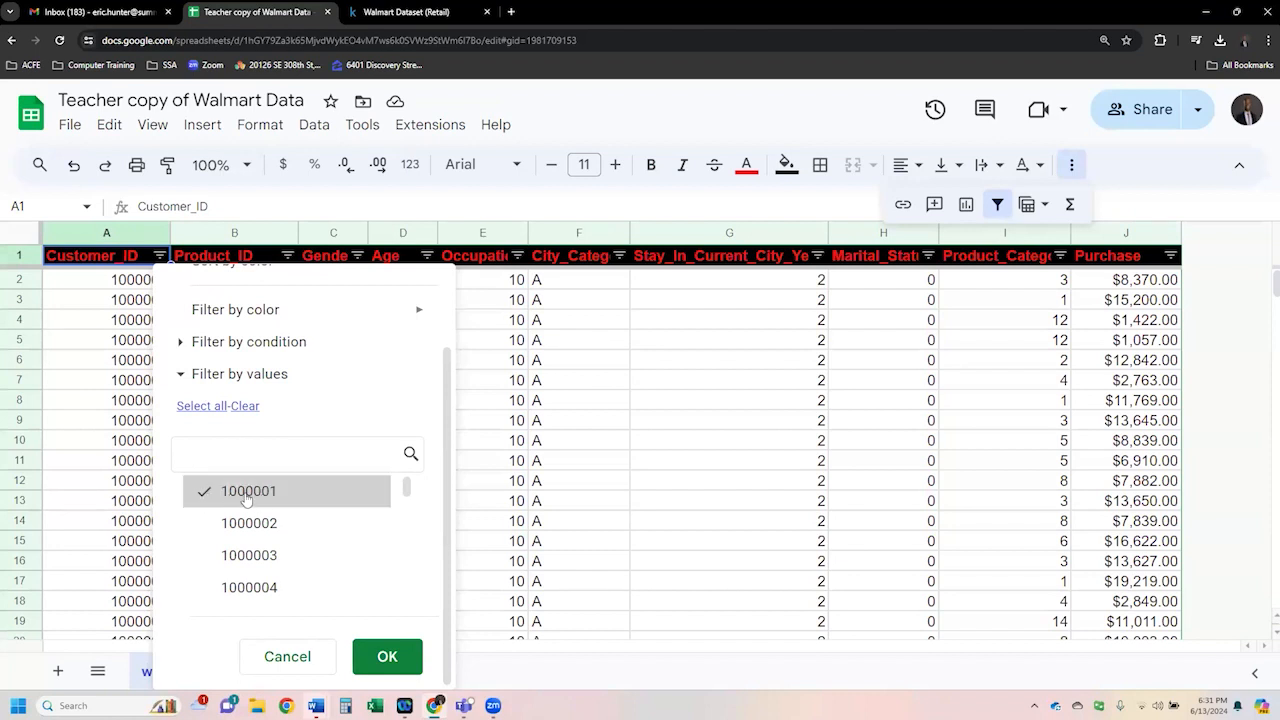
left_click(376, 655)
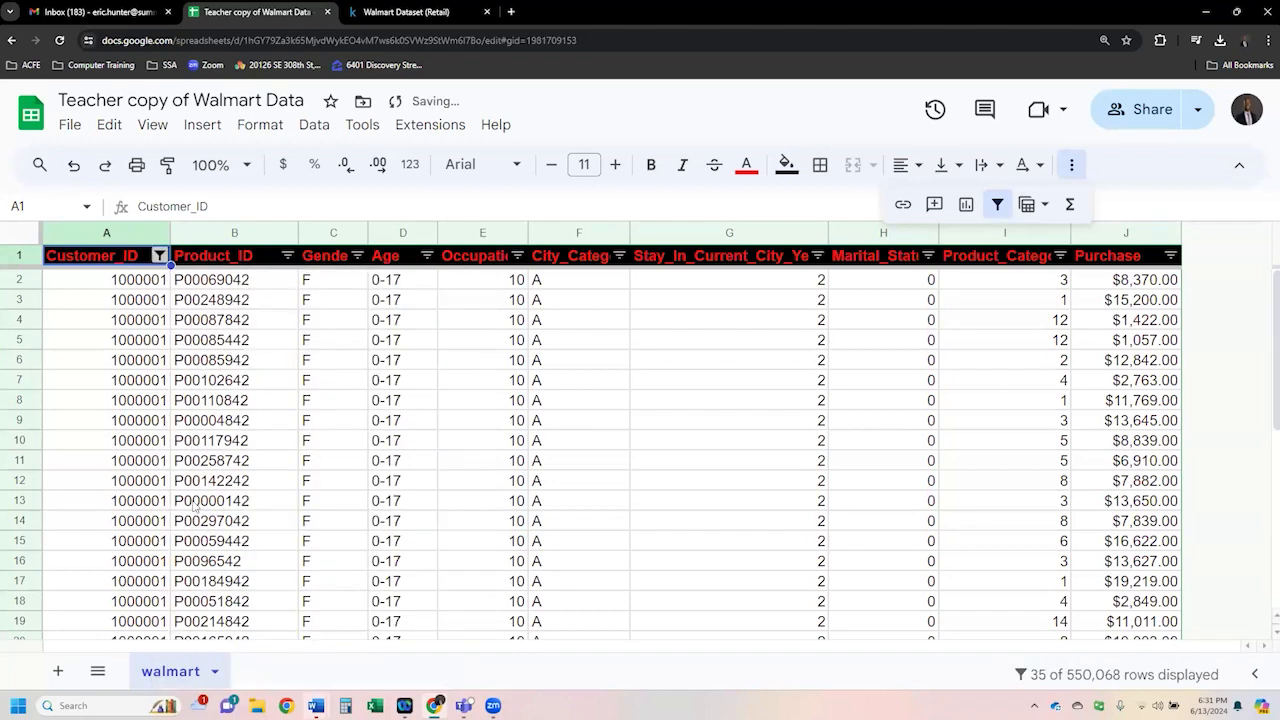
- Browse the filtered records for customer 1000001, selecting rows and cells to review them
left_click(210, 463)
scroll(210, 468, "down", 5)
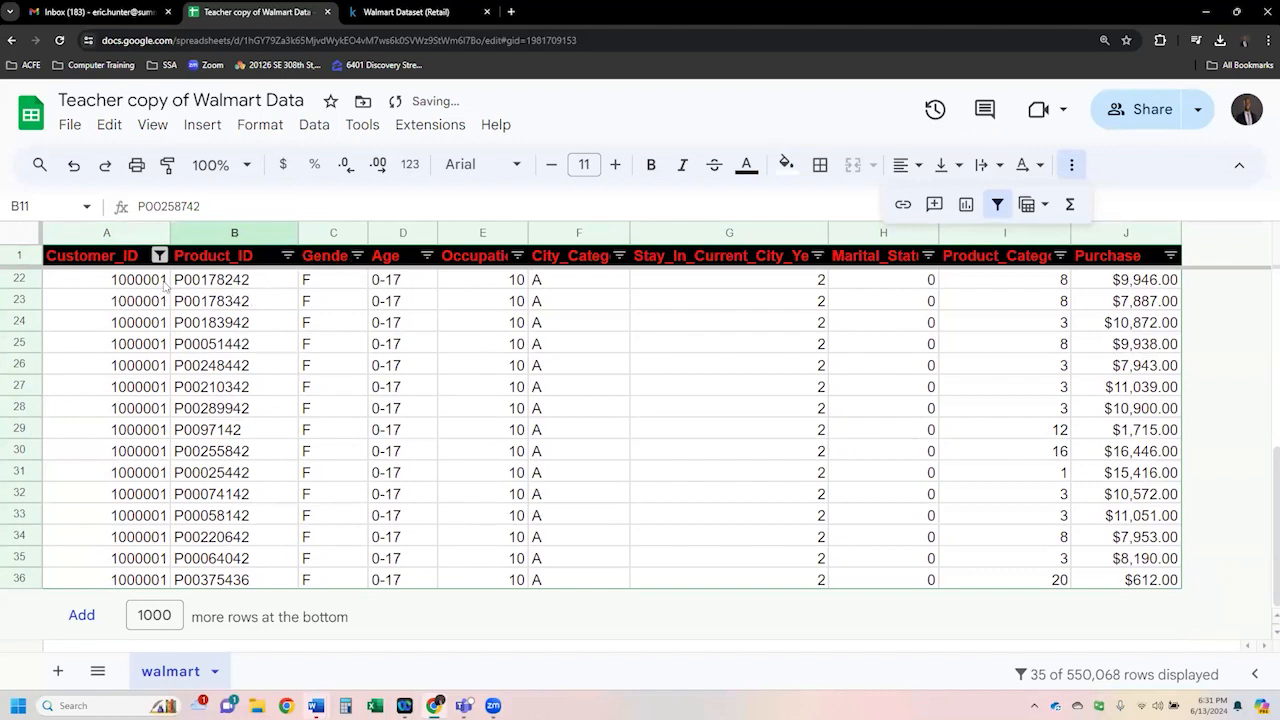
scroll(133, 408, "up", 10)
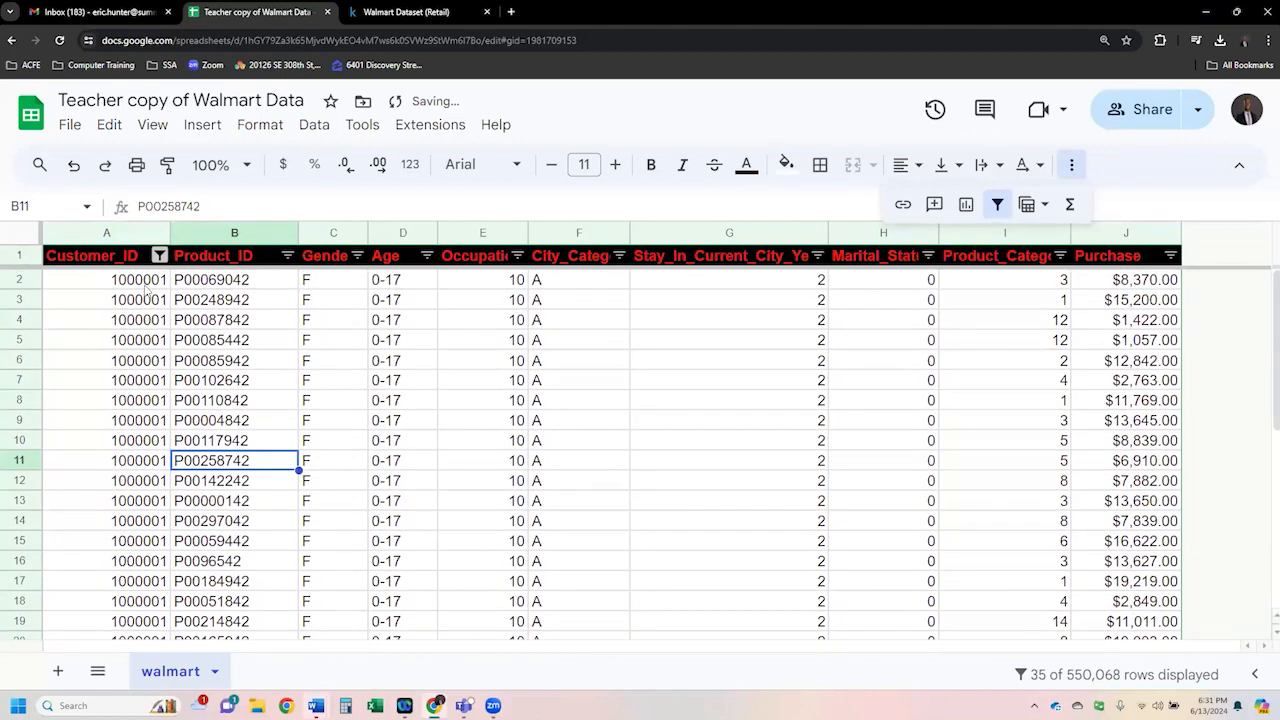
left_click(146, 284)
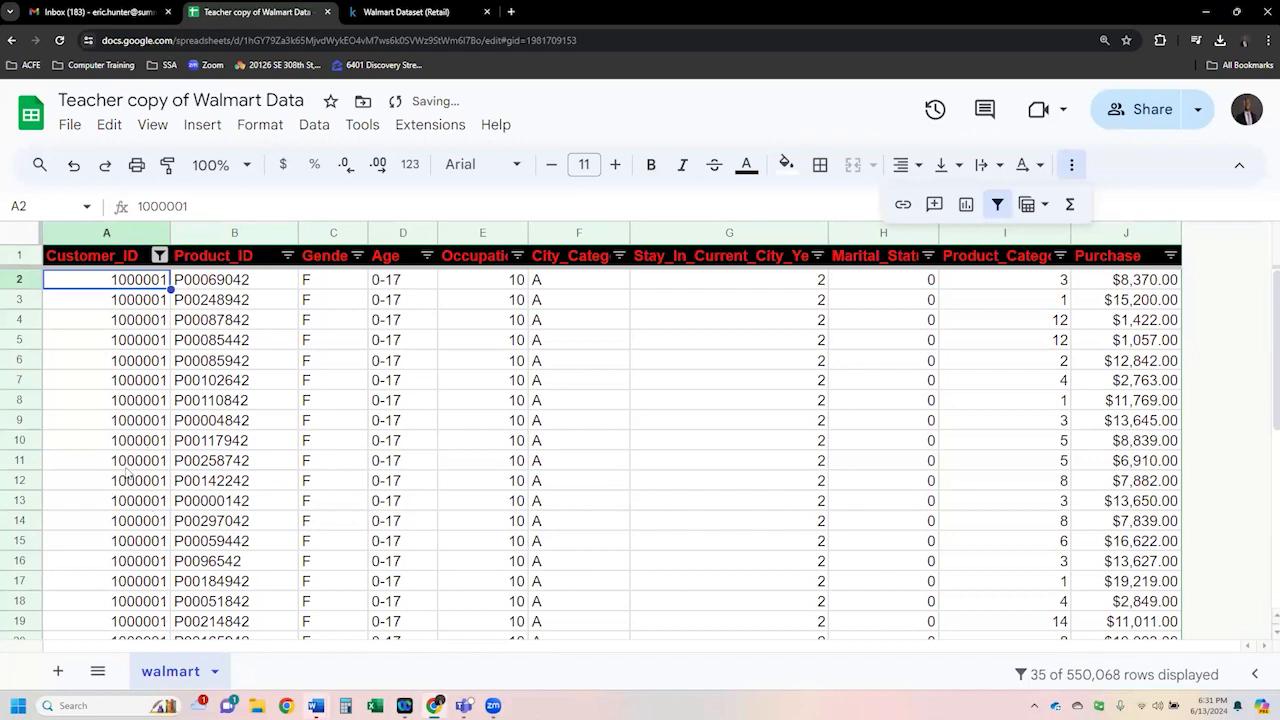
scroll(128, 472, "down", 10)
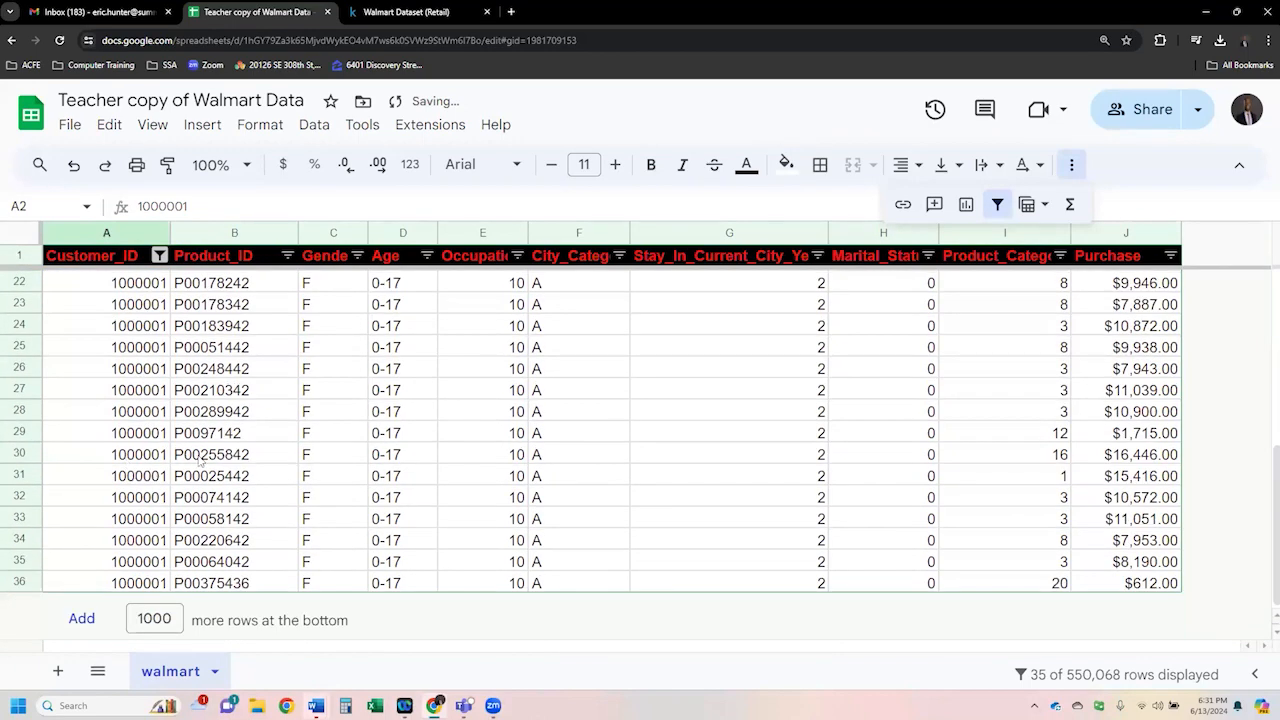
left_click(230, 458)
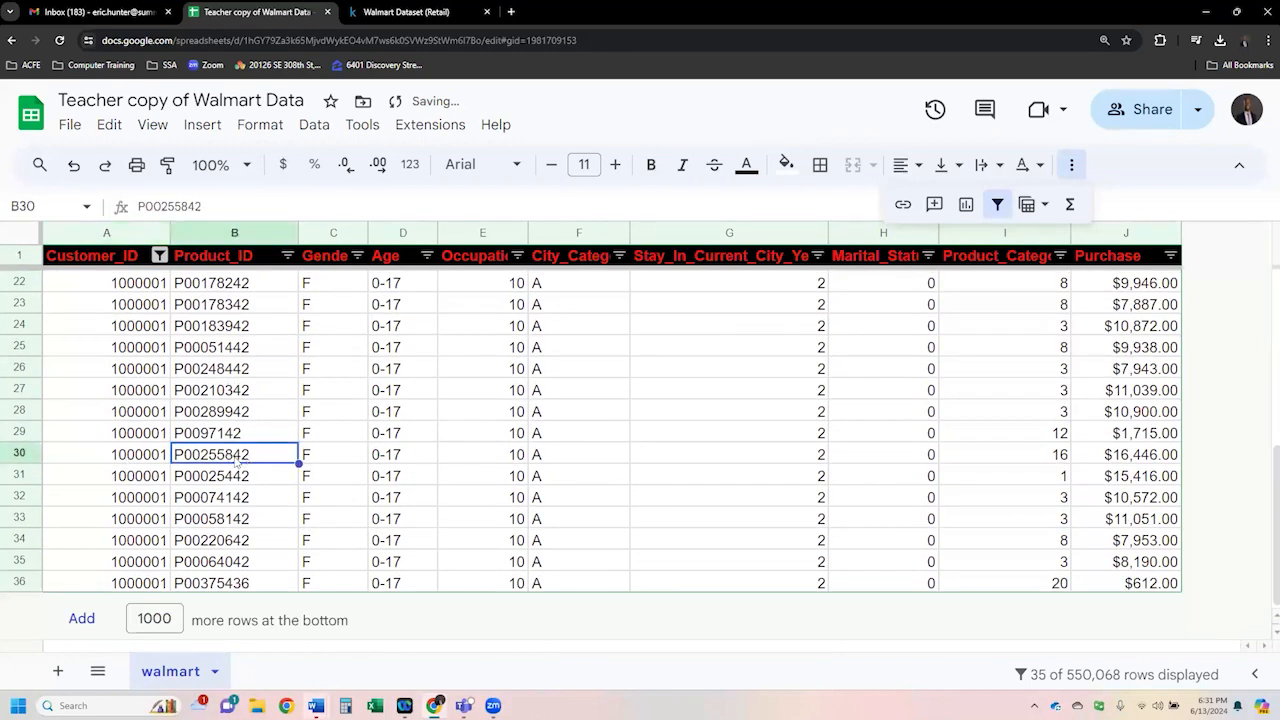
left_click(33, 456)
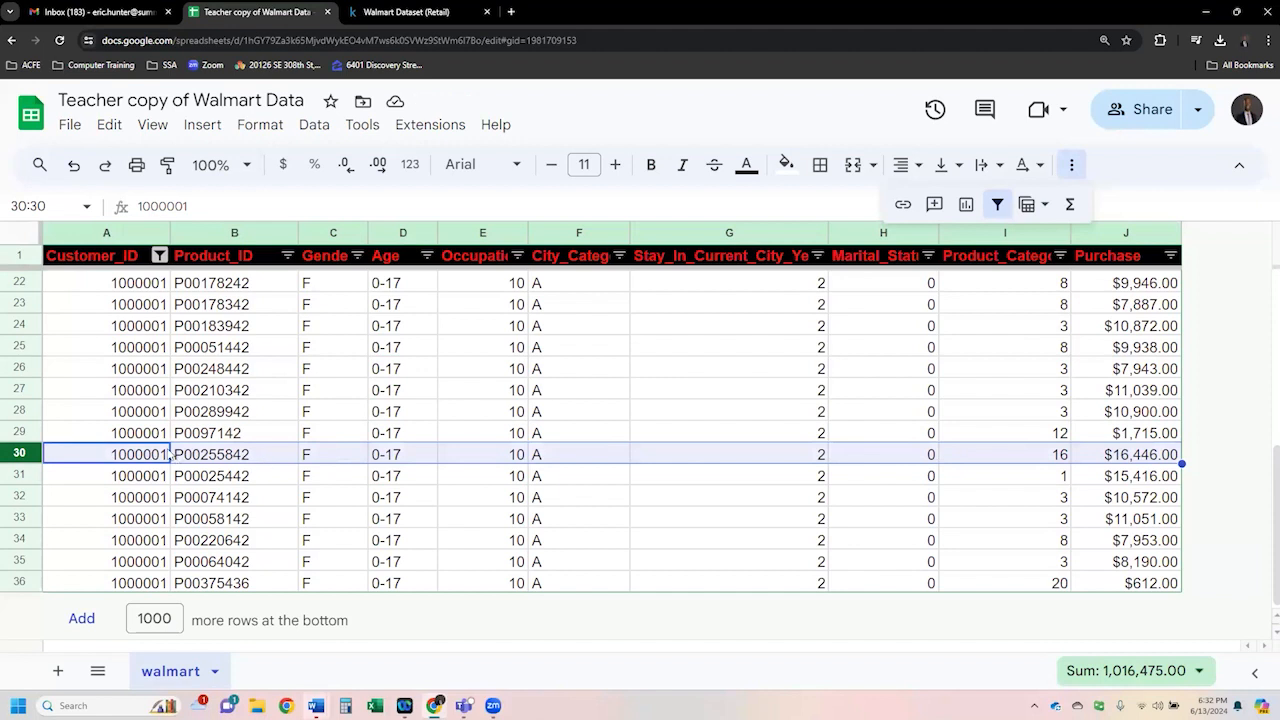
left_click(246, 456)
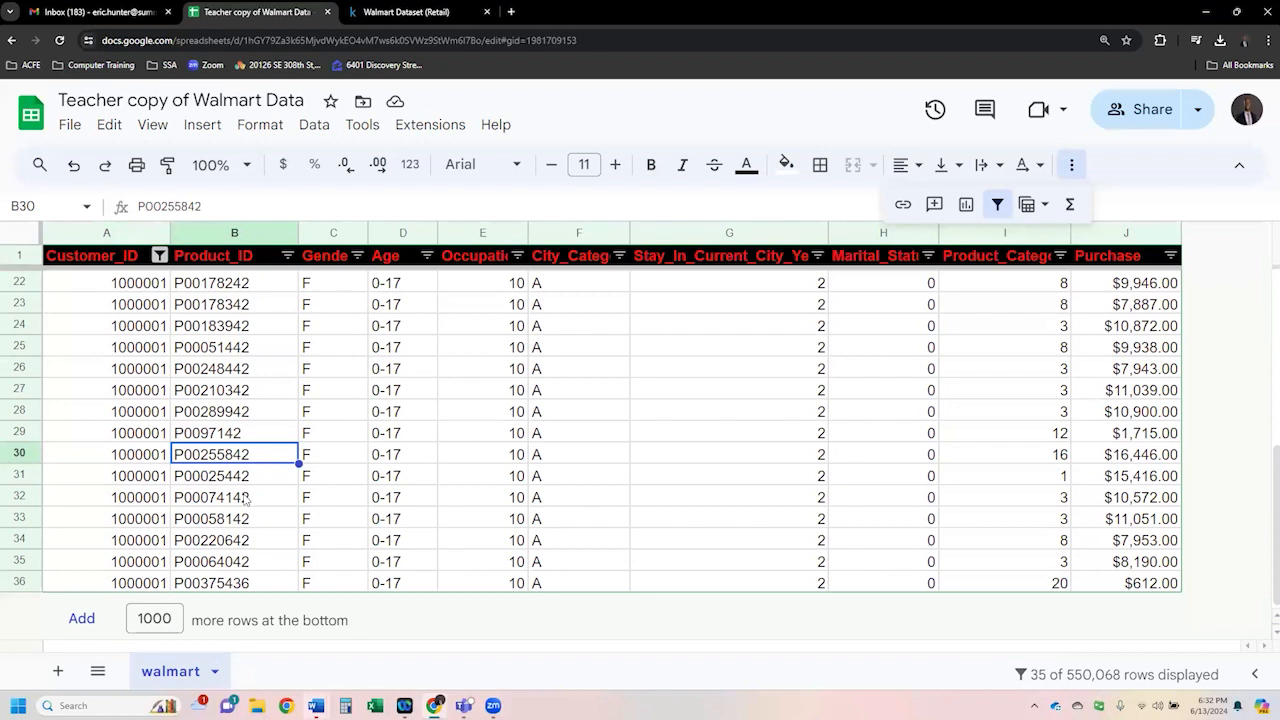
scroll(246, 499, "up", 5)
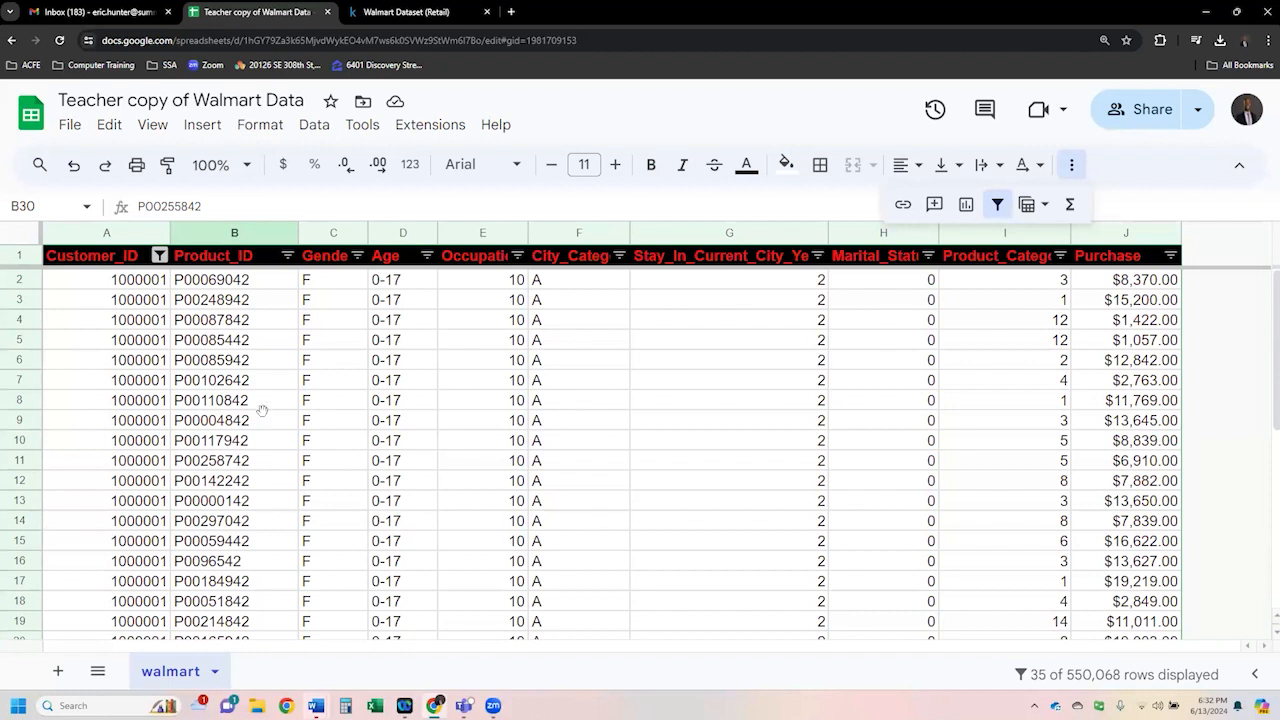
left_click(225, 340)
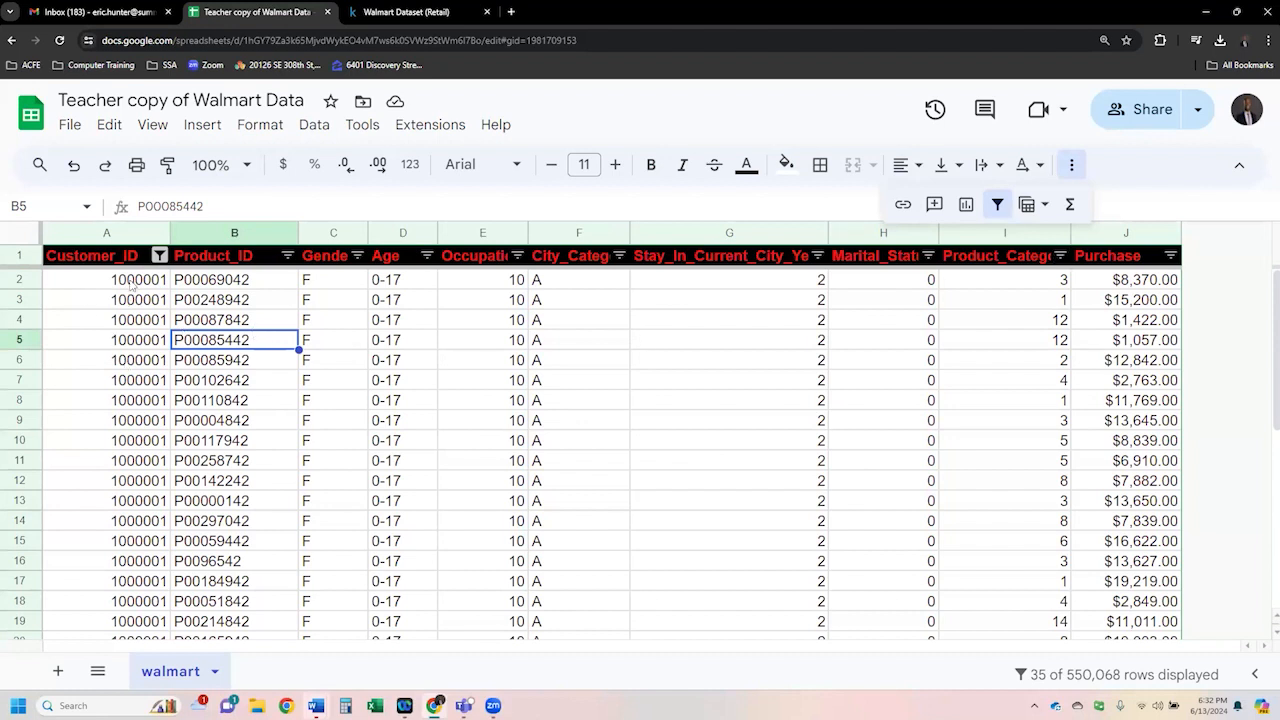
left_click_drag(133, 282, 140, 340)
left_click_drag(147, 399, 152, 570)
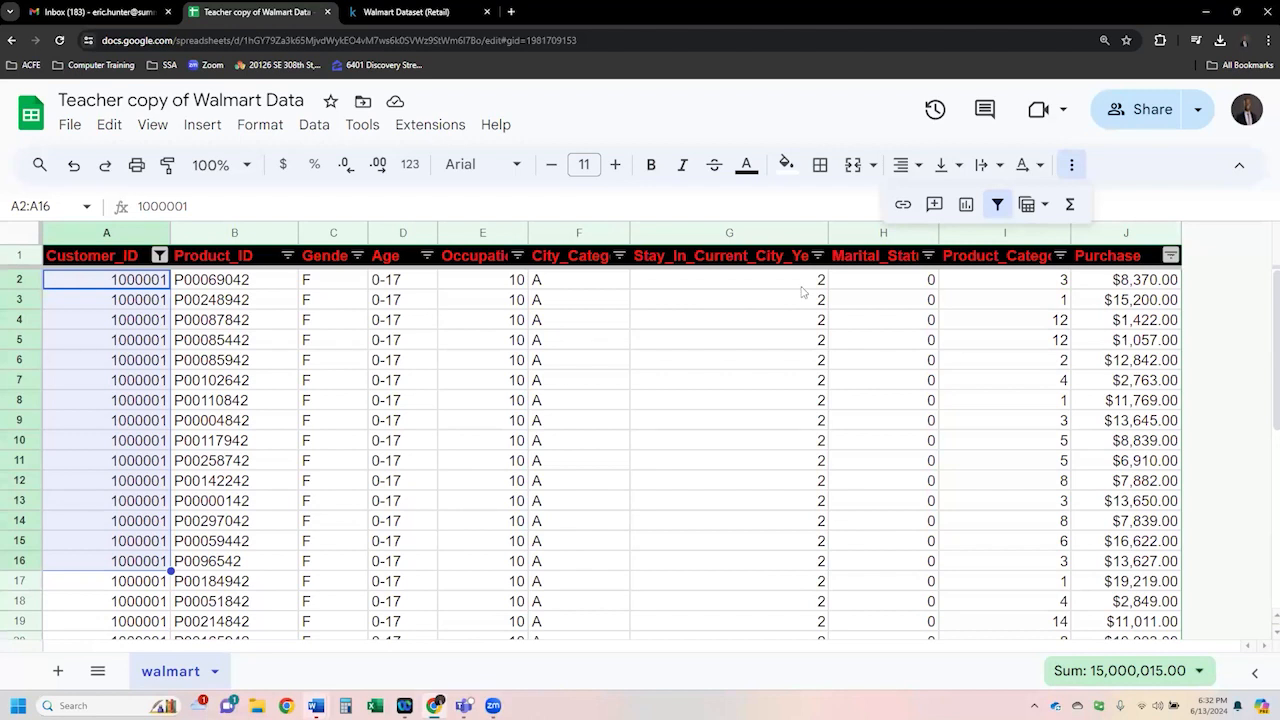
left_click(598, 402)
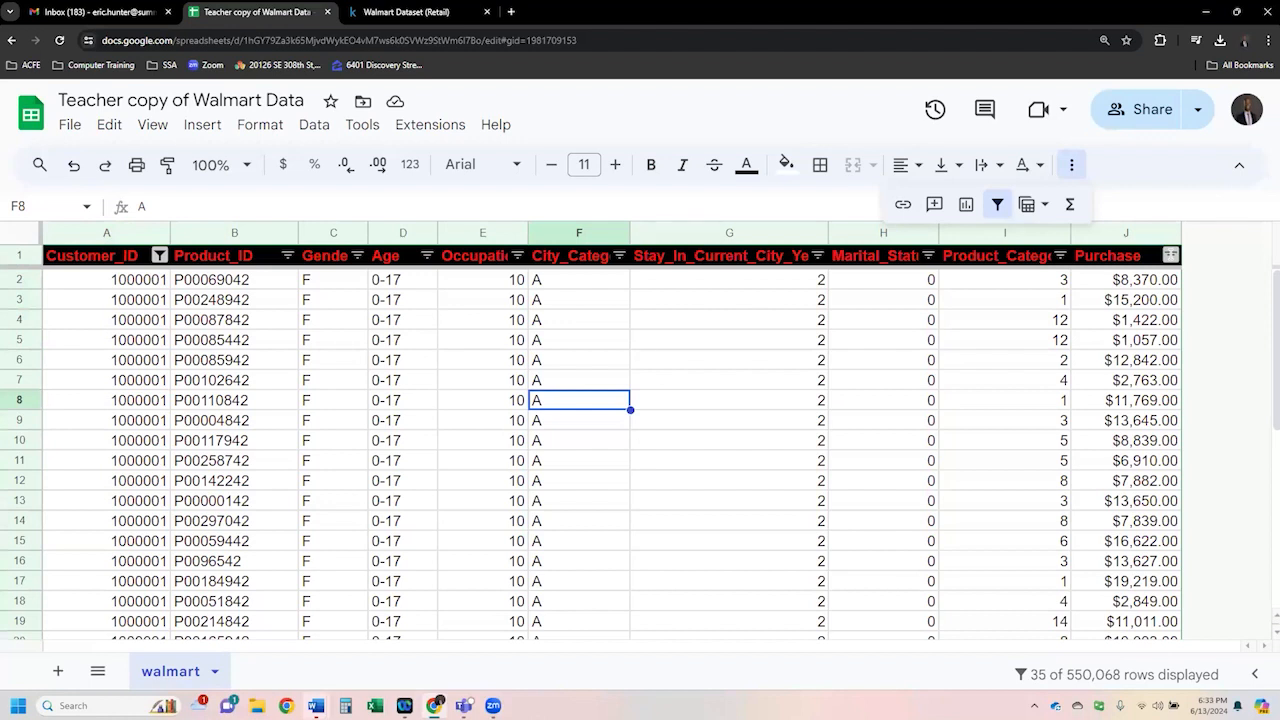
- Filter the Purchase column by condition to show only values greater than 10000
left_click(1171, 255)
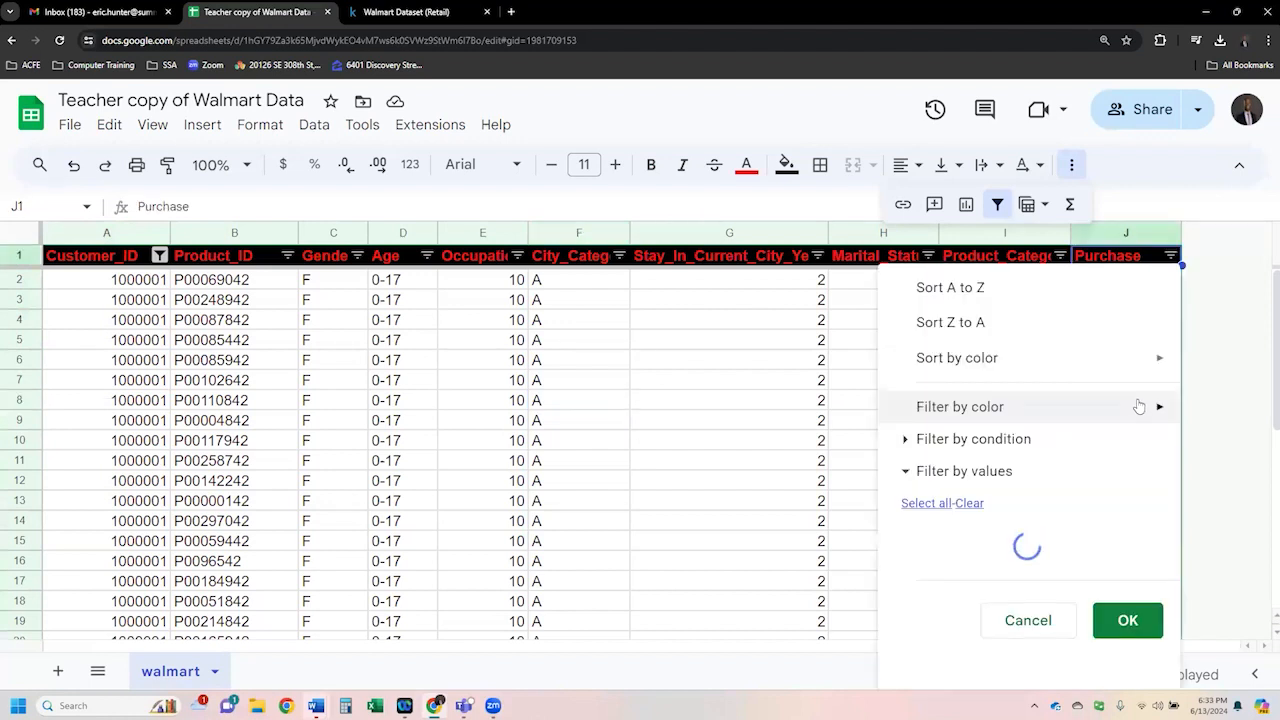
mouse_move(1140, 406)
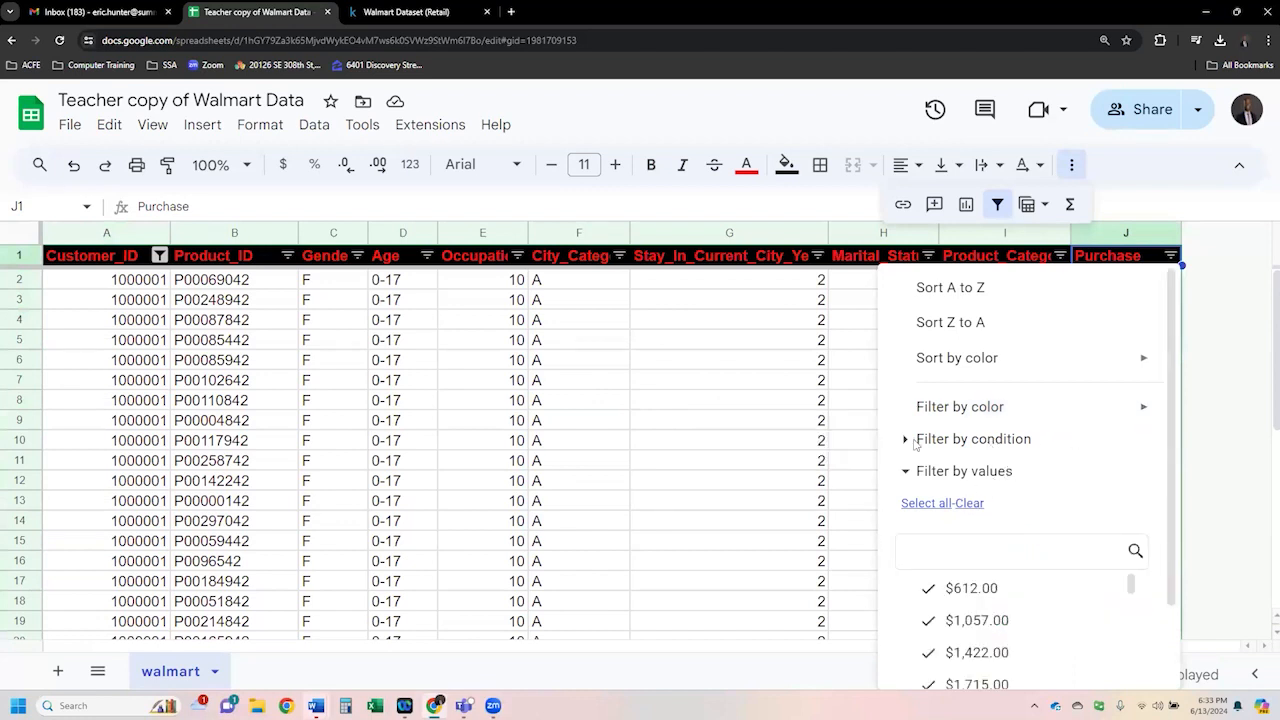
left_click(988, 440)
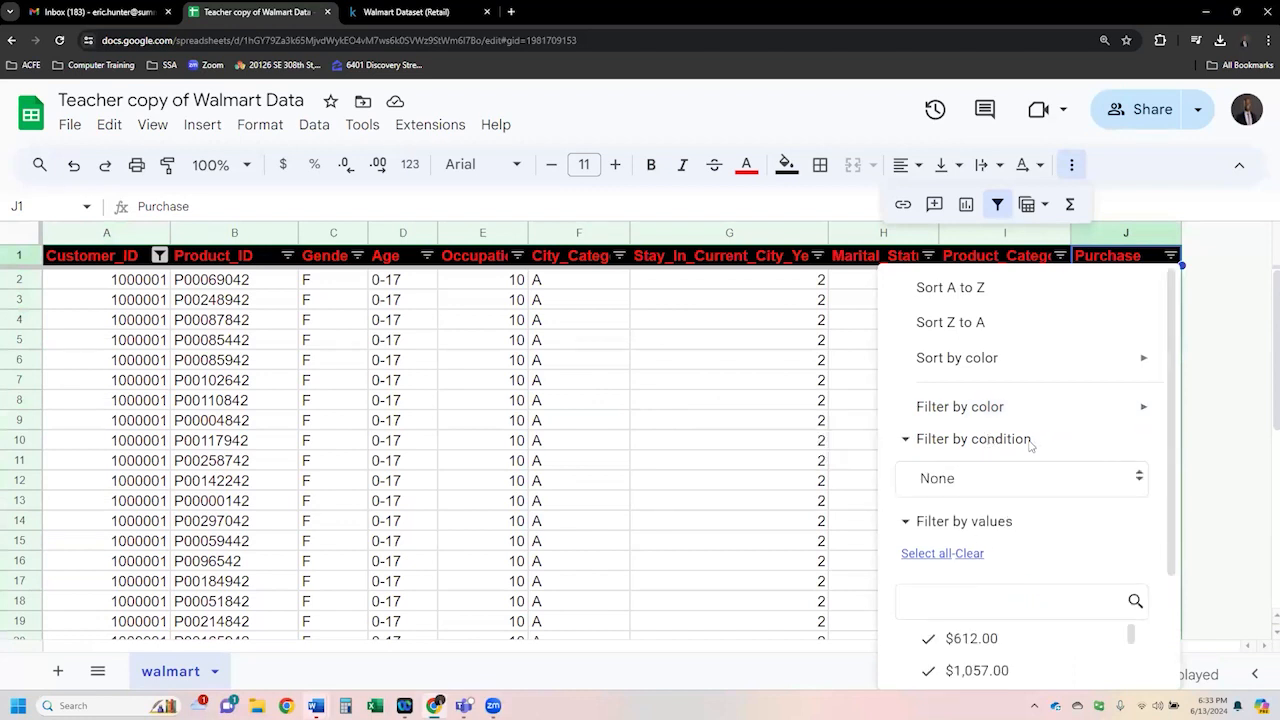
left_click(1128, 485)
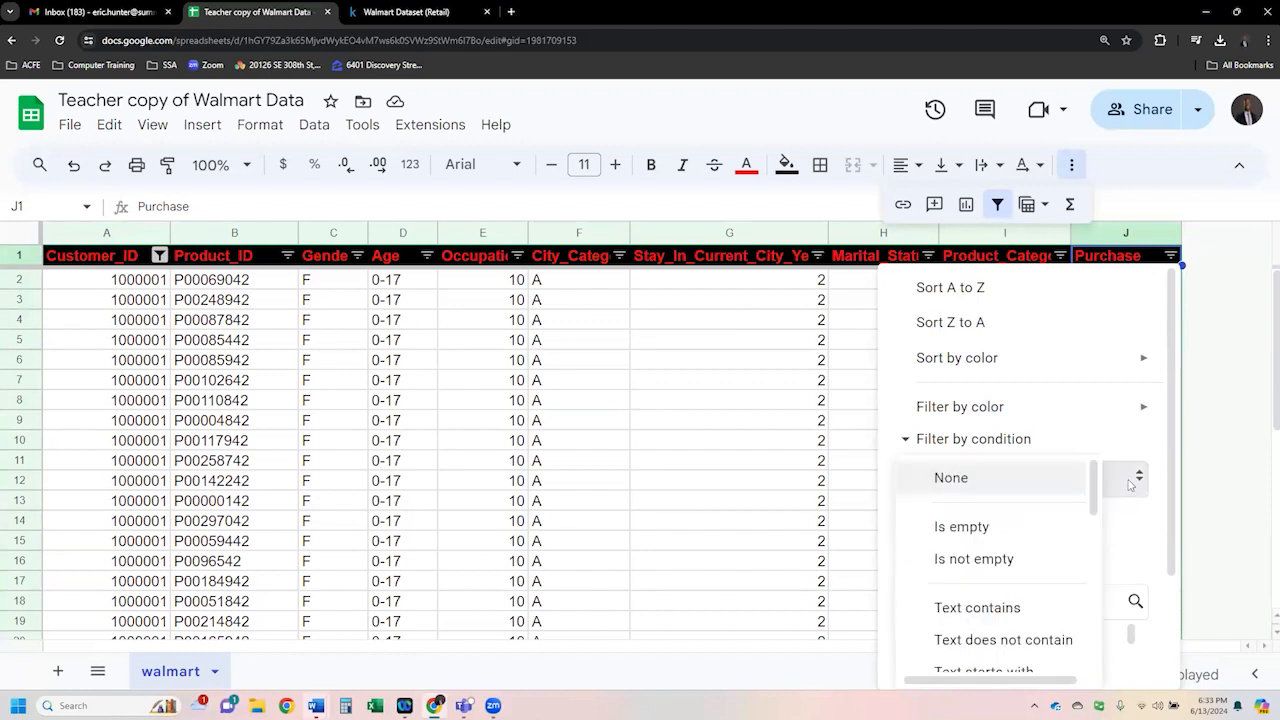
left_click_drag(1093, 485, 1090, 614)
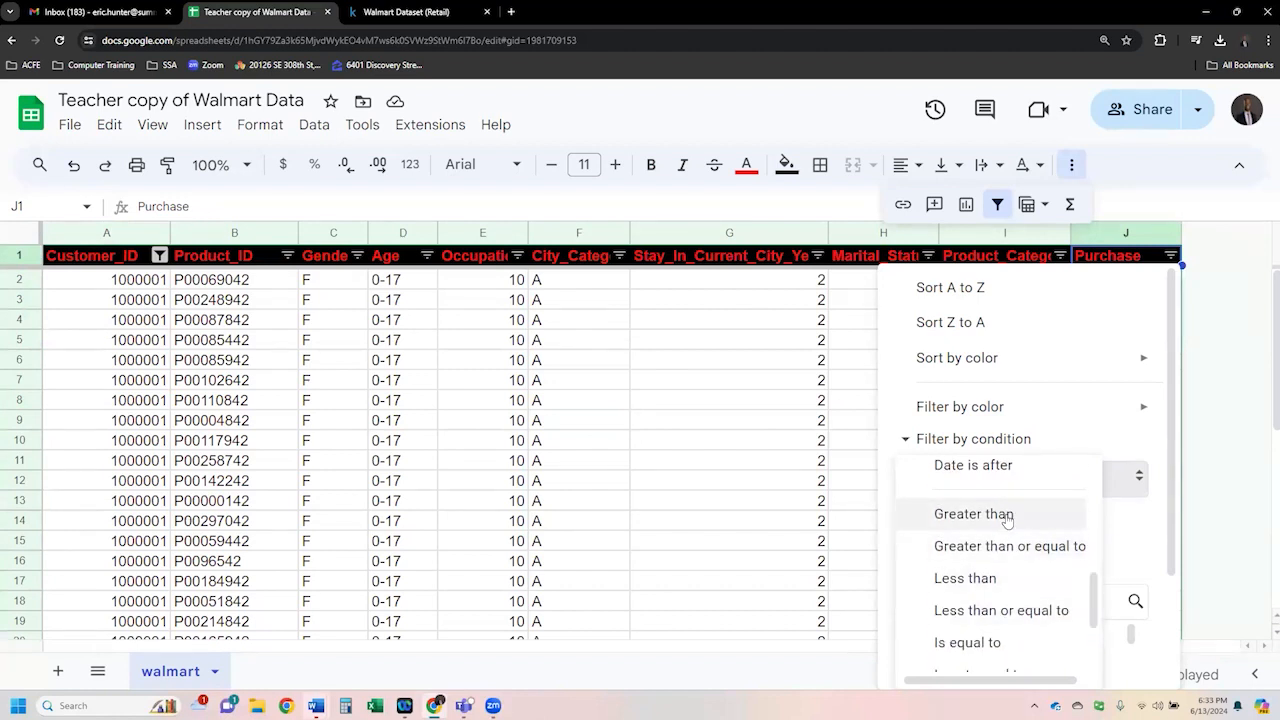
left_click(1007, 517)
left_click(1003, 525)
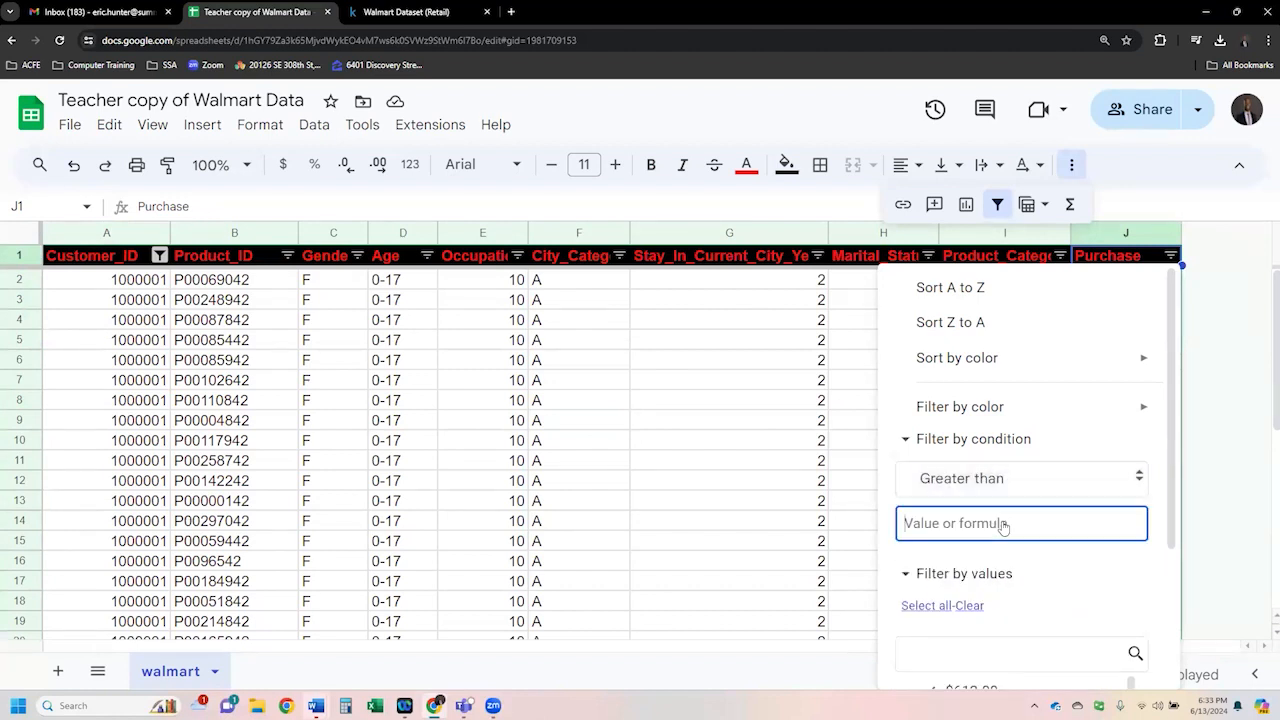
type("10000")
left_click(1175, 532)
left_click_drag(1175, 532, 1175, 550)
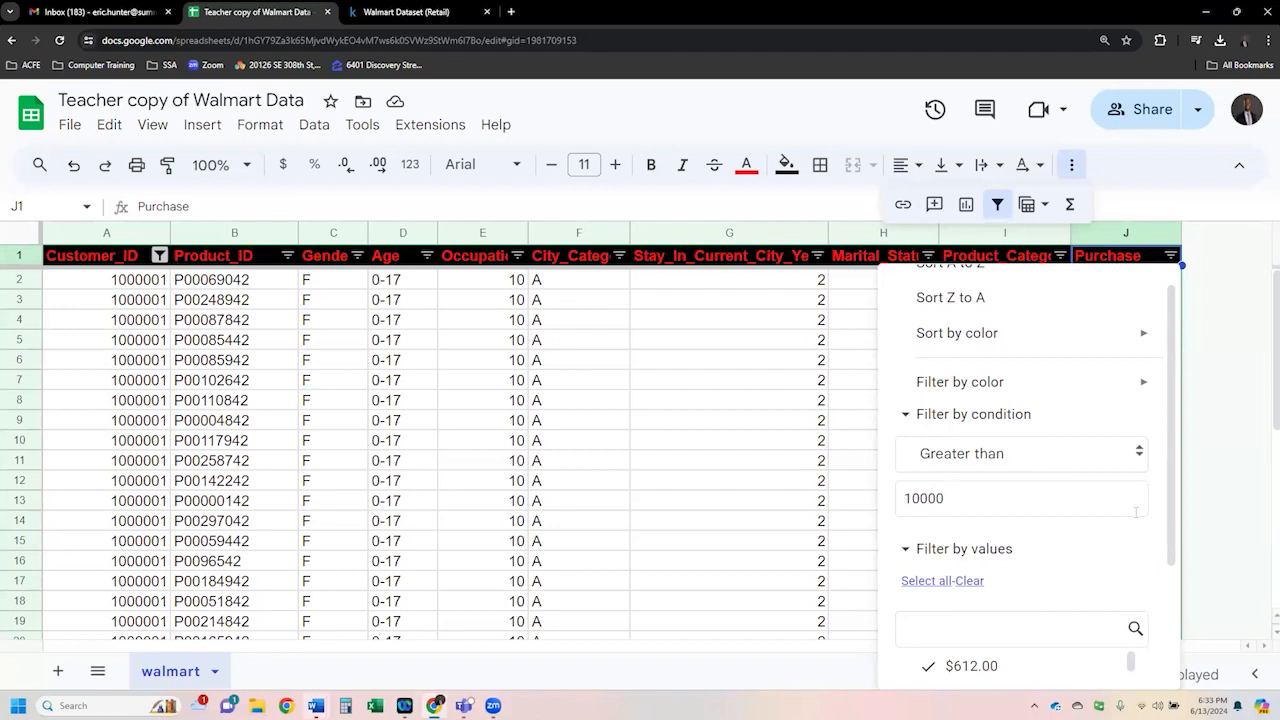
scroll(1172, 530, "down", 3)
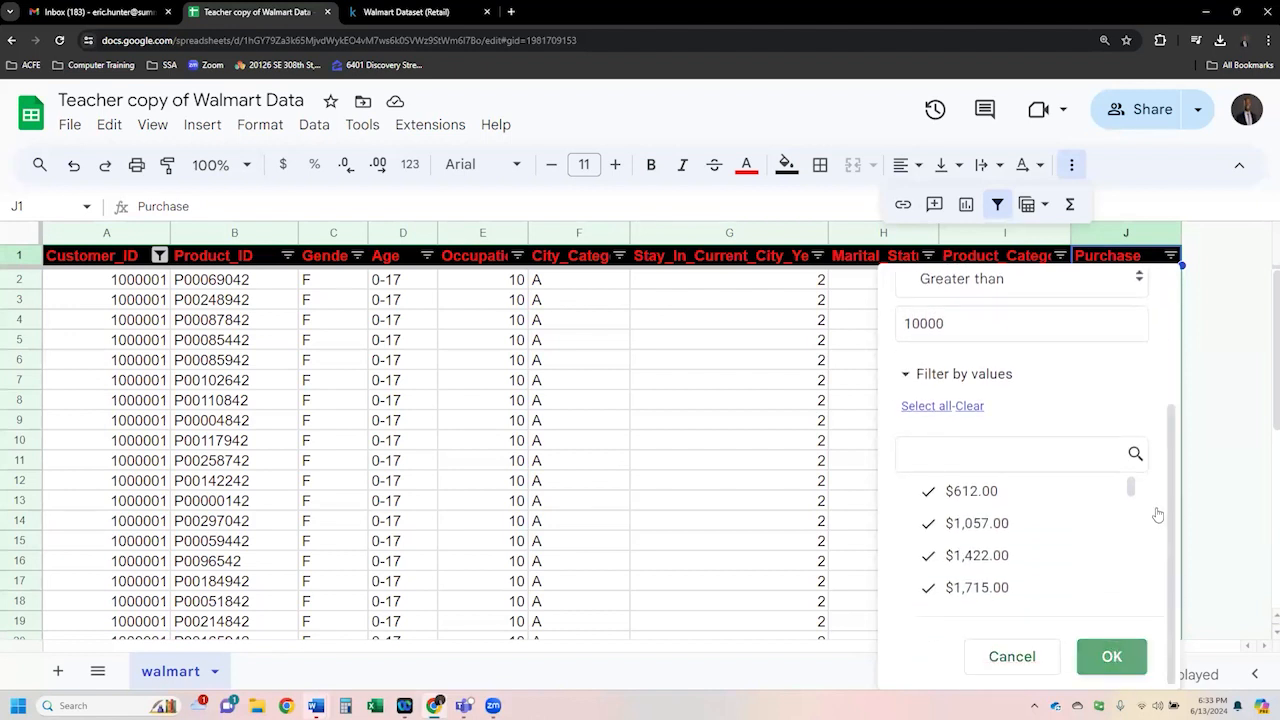
key("Return")
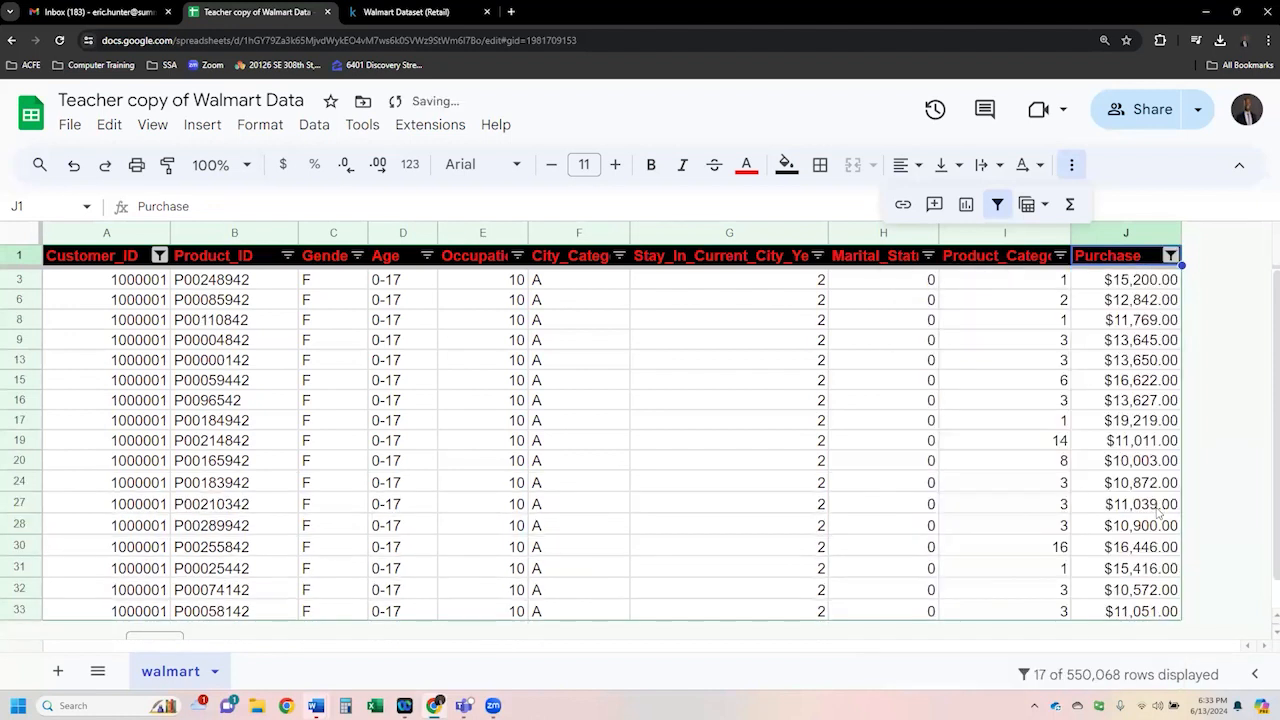
- Select the visible Customer_ID and Purchase cells and reopen the Purchase filter to review the filtered results
left_click(337, 362)
left_click(156, 284)
left_click_drag(156, 322, 150, 612)
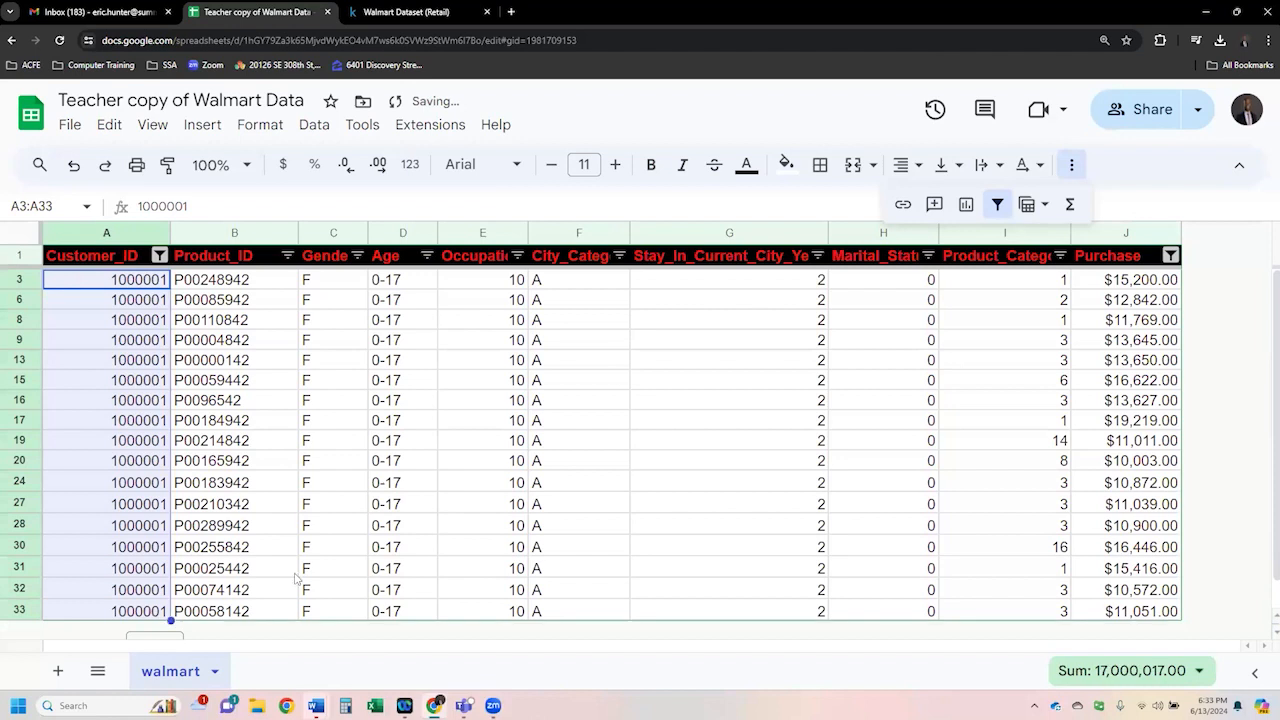
left_click_drag(1119, 284, 1116, 612)
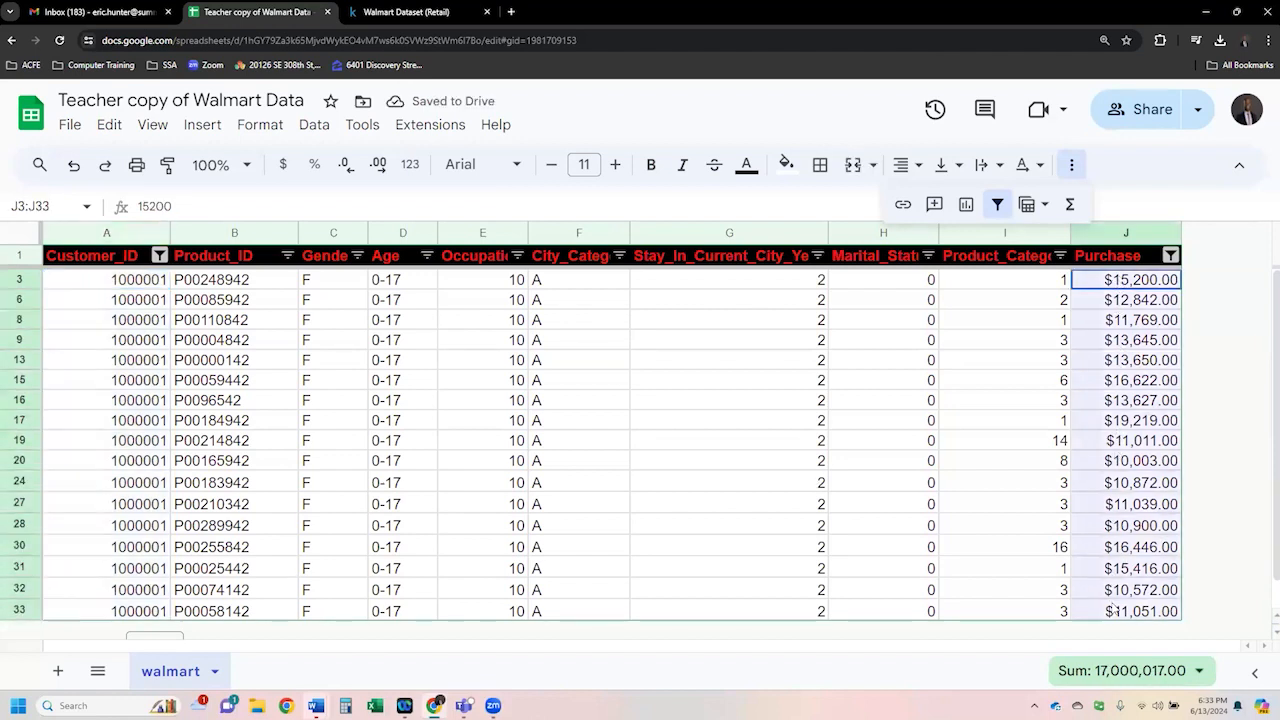
left_click(1041, 345)
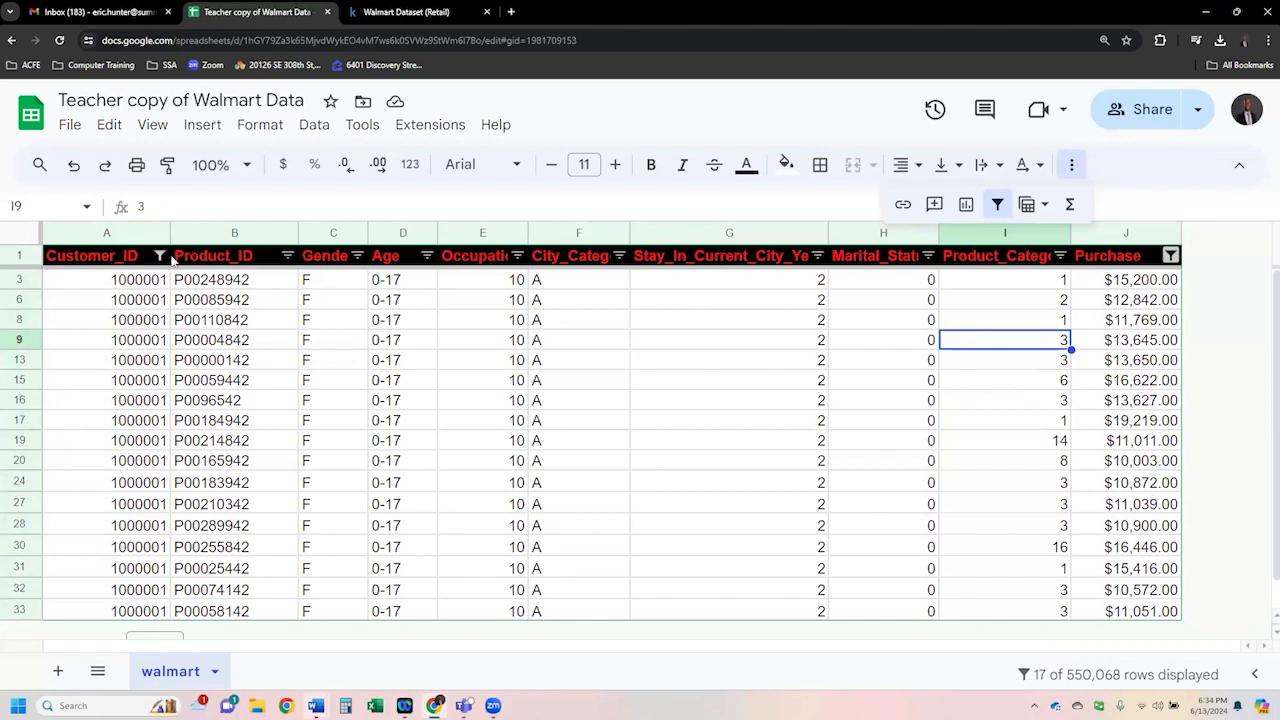
left_click_drag(145, 283, 150, 608)
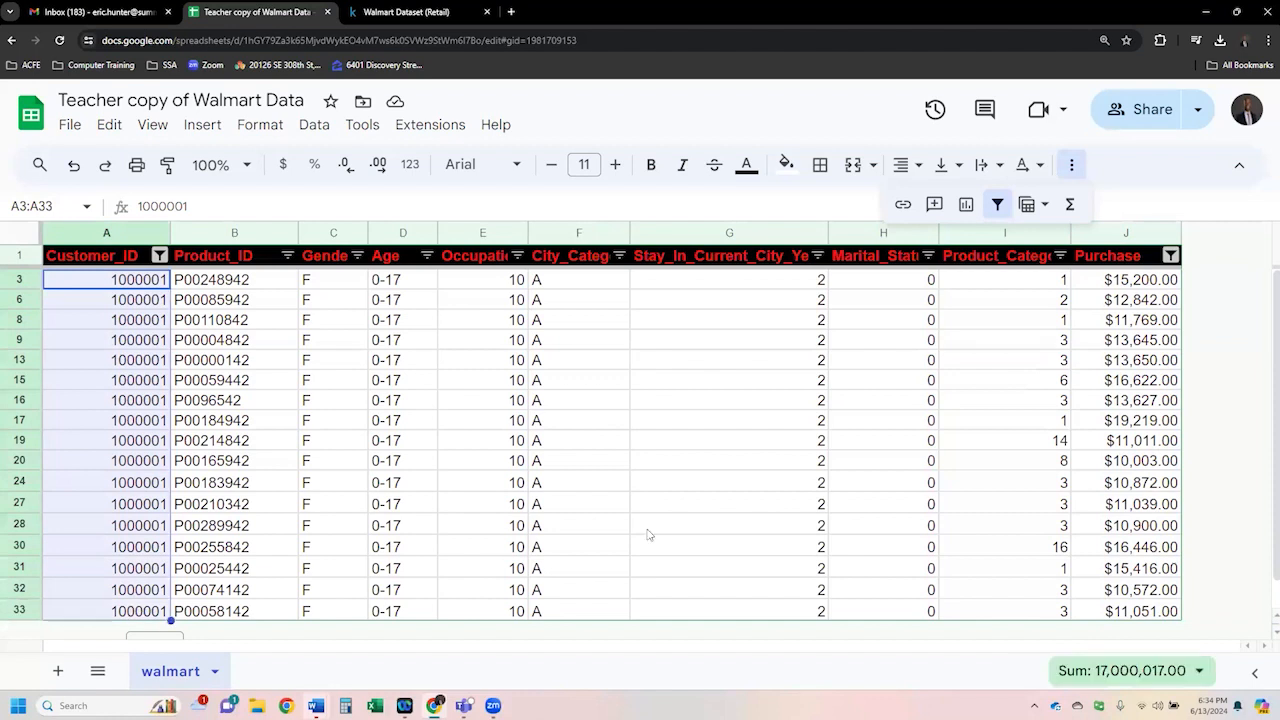
left_click_drag(1136, 288, 1115, 612)
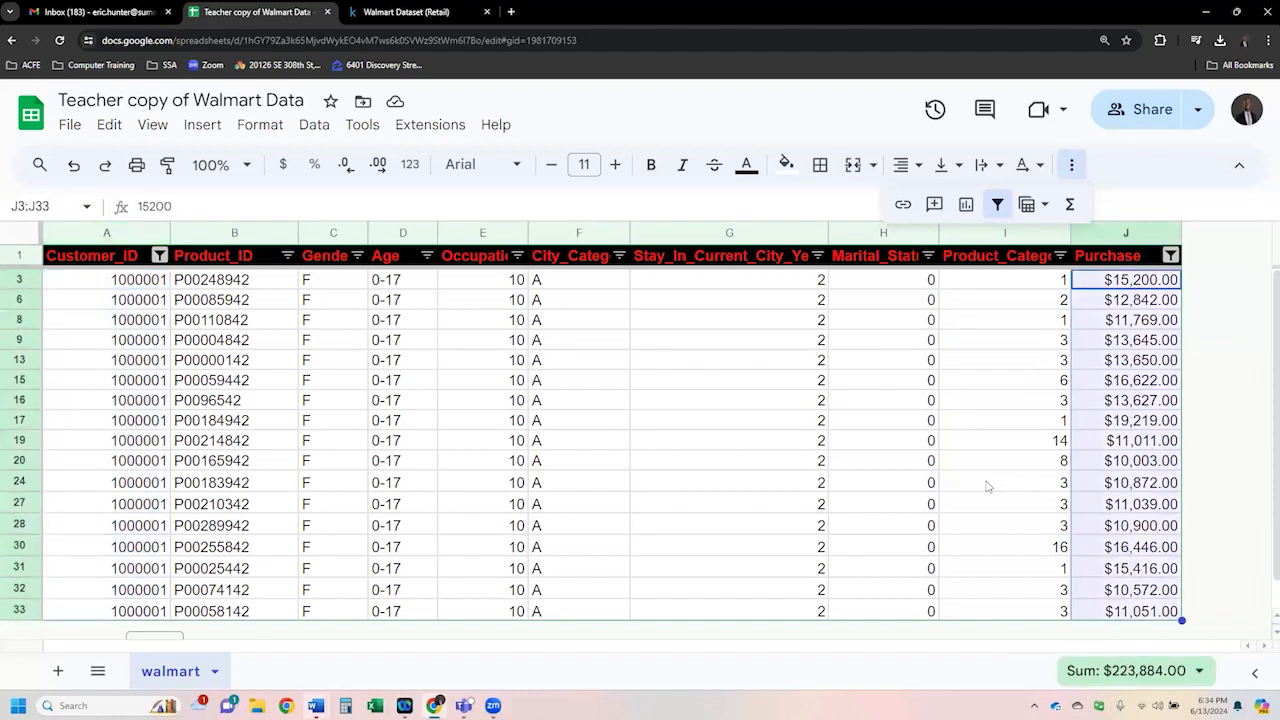
left_click(1092, 342)
left_click_drag(1095, 280, 1131, 616)
left_click(1172, 257)
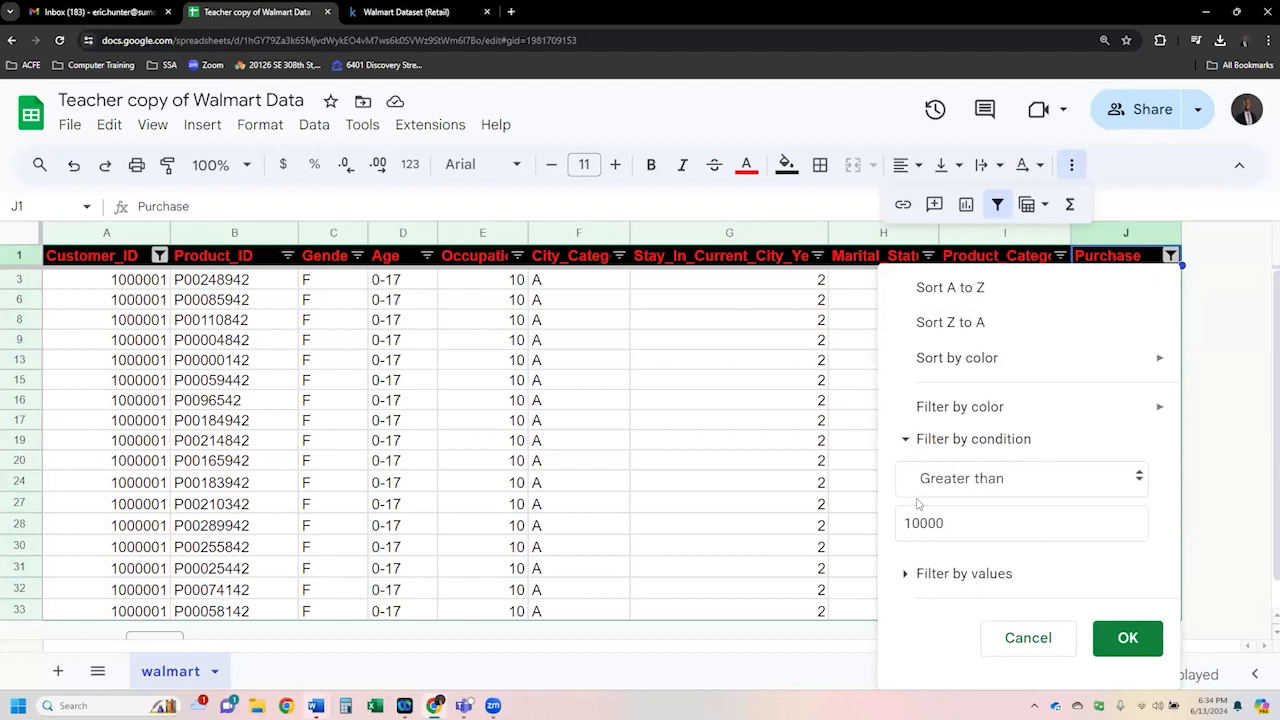
- Clear the Purchase column's condition filter by setting the condition to None
left_click(908, 441)
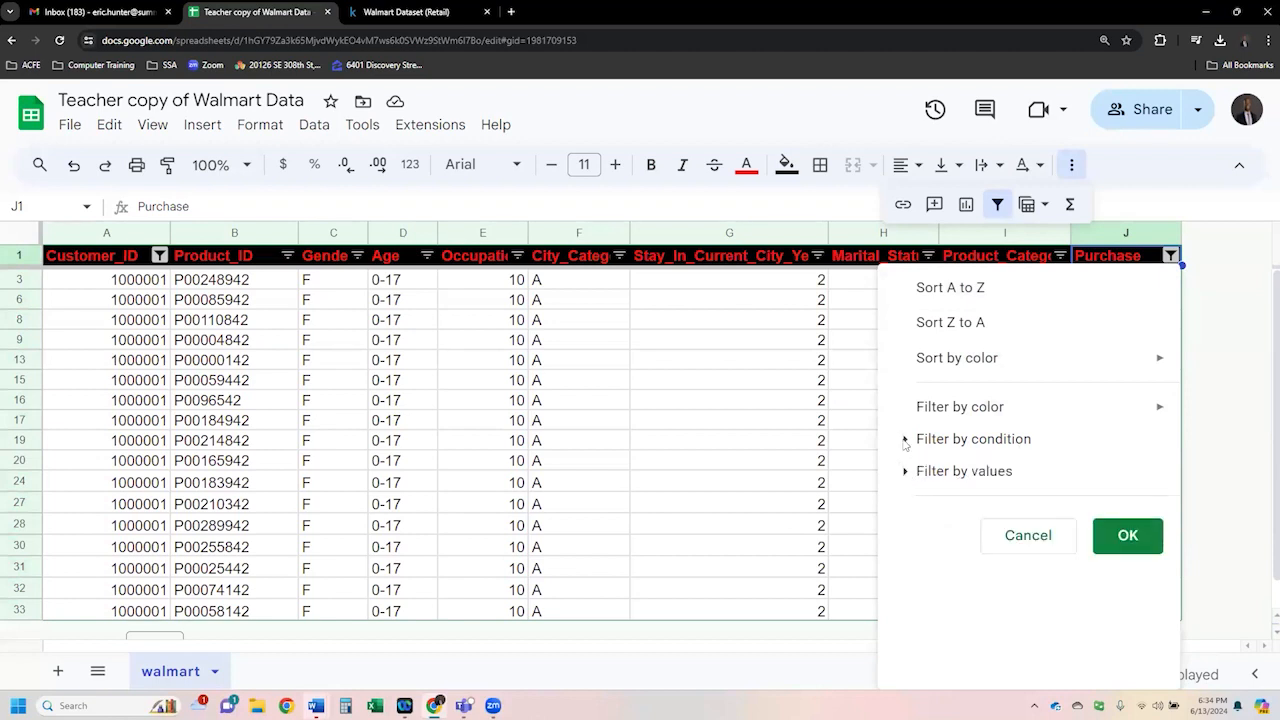
left_click(904, 441)
left_click(1050, 478)
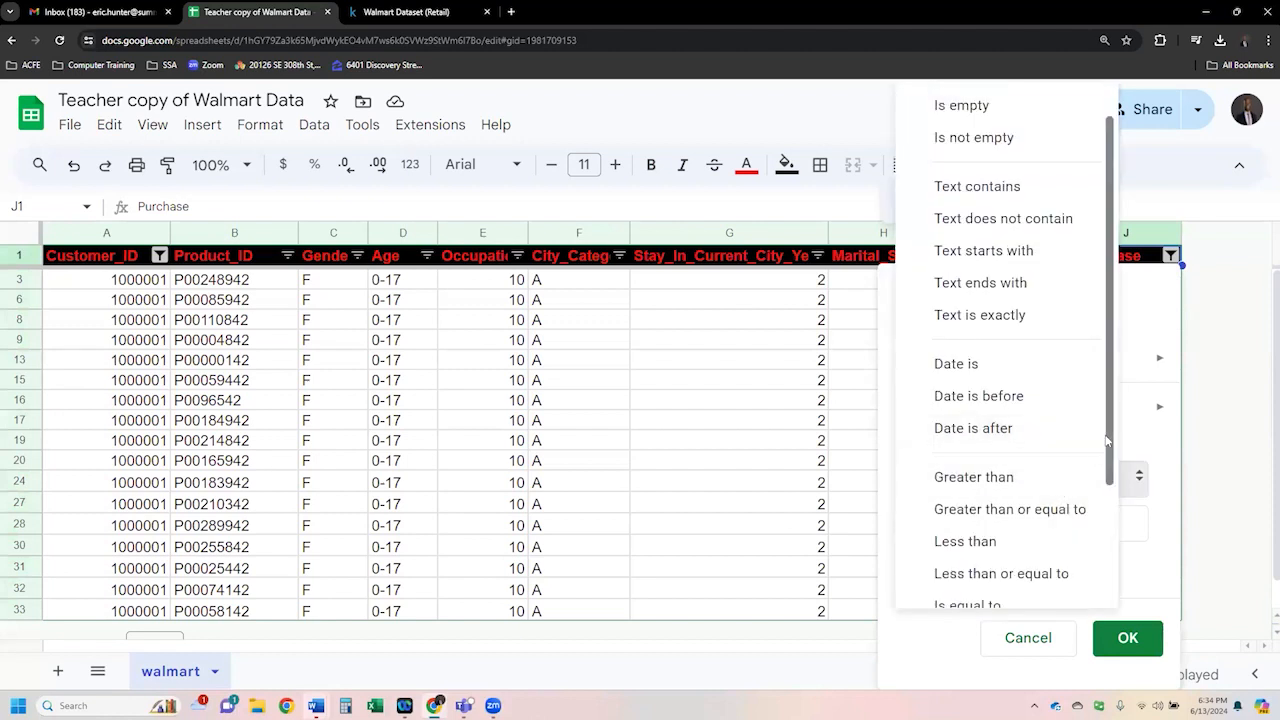
scroll(1107, 441, "up", 2)
left_click(966, 104)
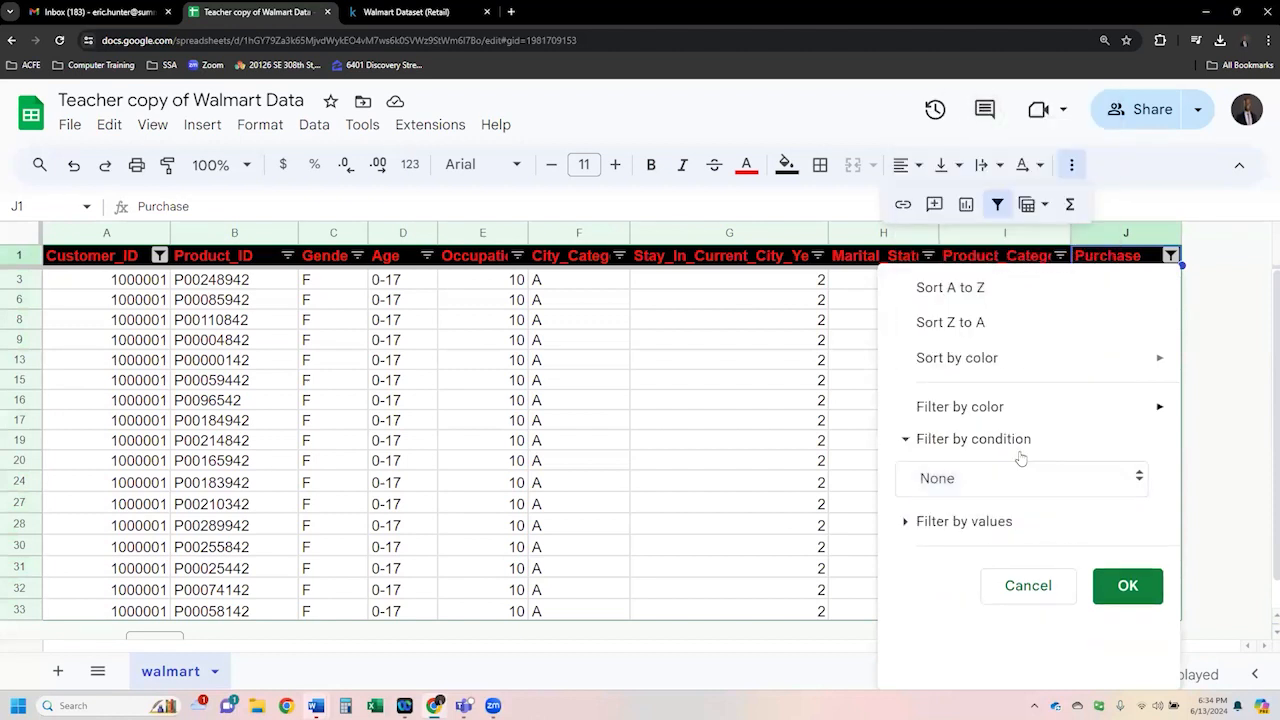
left_click(1127, 586)
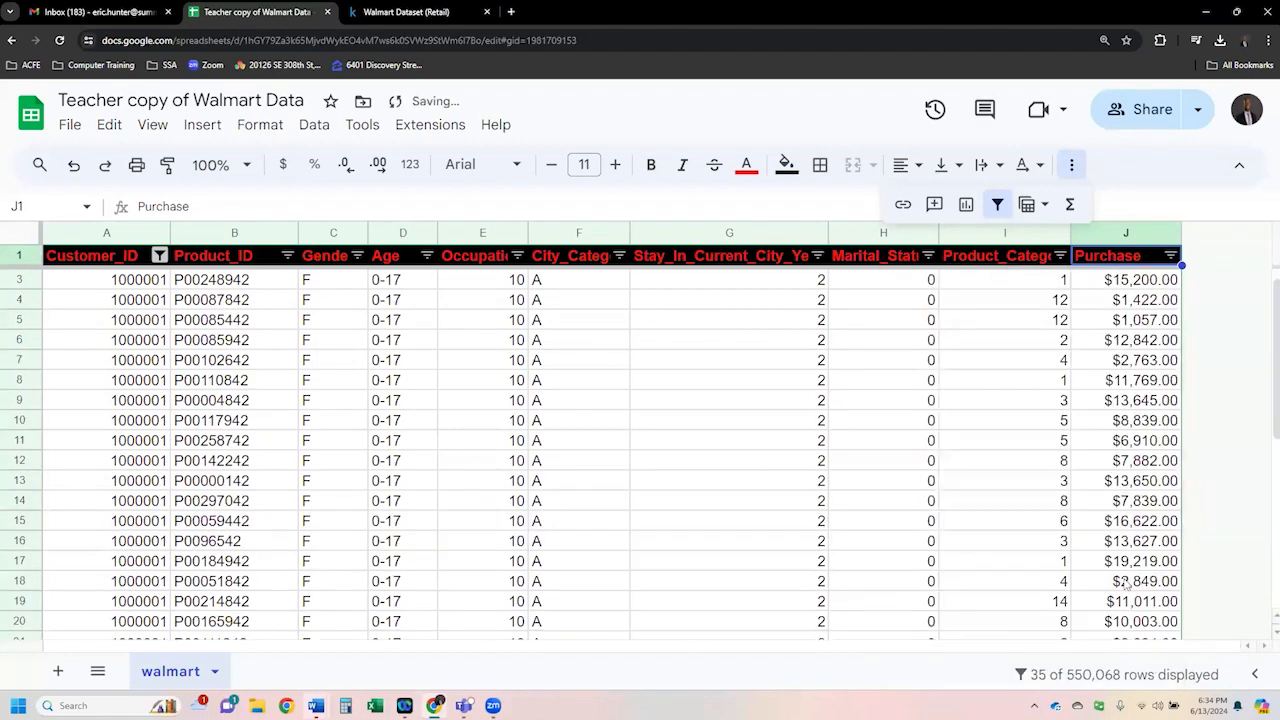
- Select all visible Purchase values for customer 1000001 to check their sum
scroll(516, 557, "down", 5)
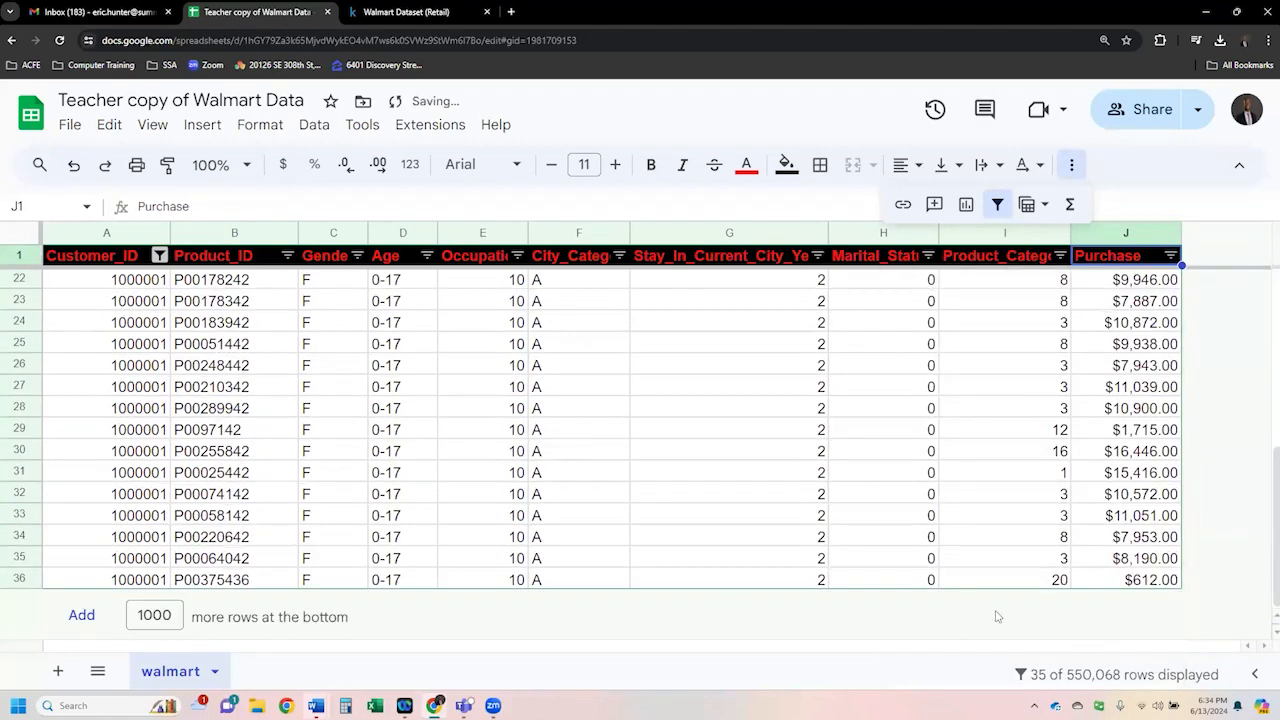
left_click_drag(1119, 582, 1138, 279)
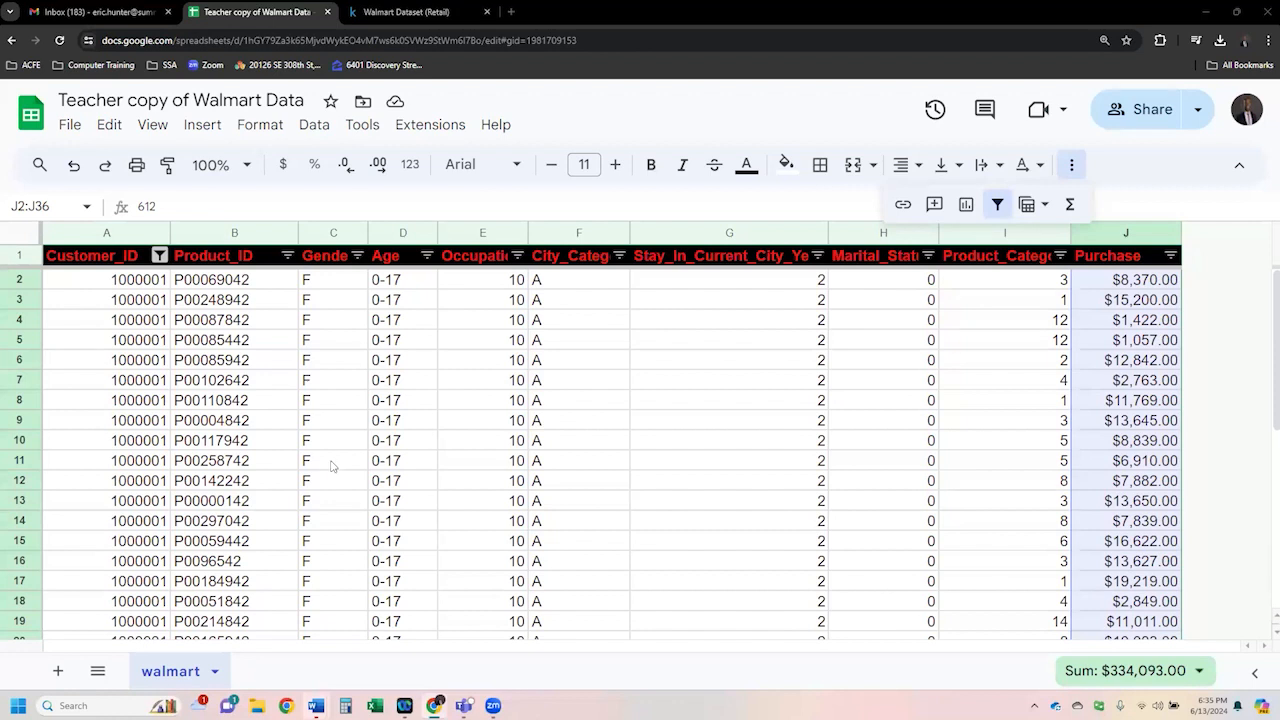
left_click(481, 327)
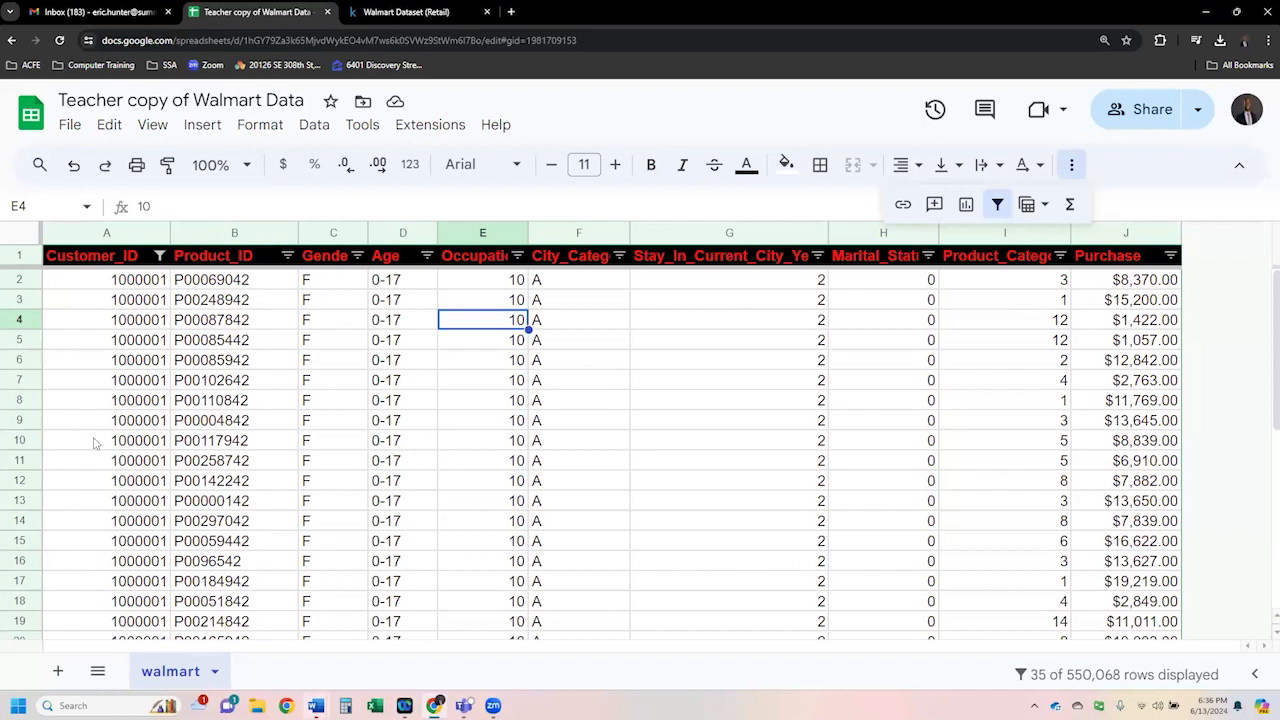
- Select all values in the Customer_ID filter to show every customer's records again
left_click(160, 256)
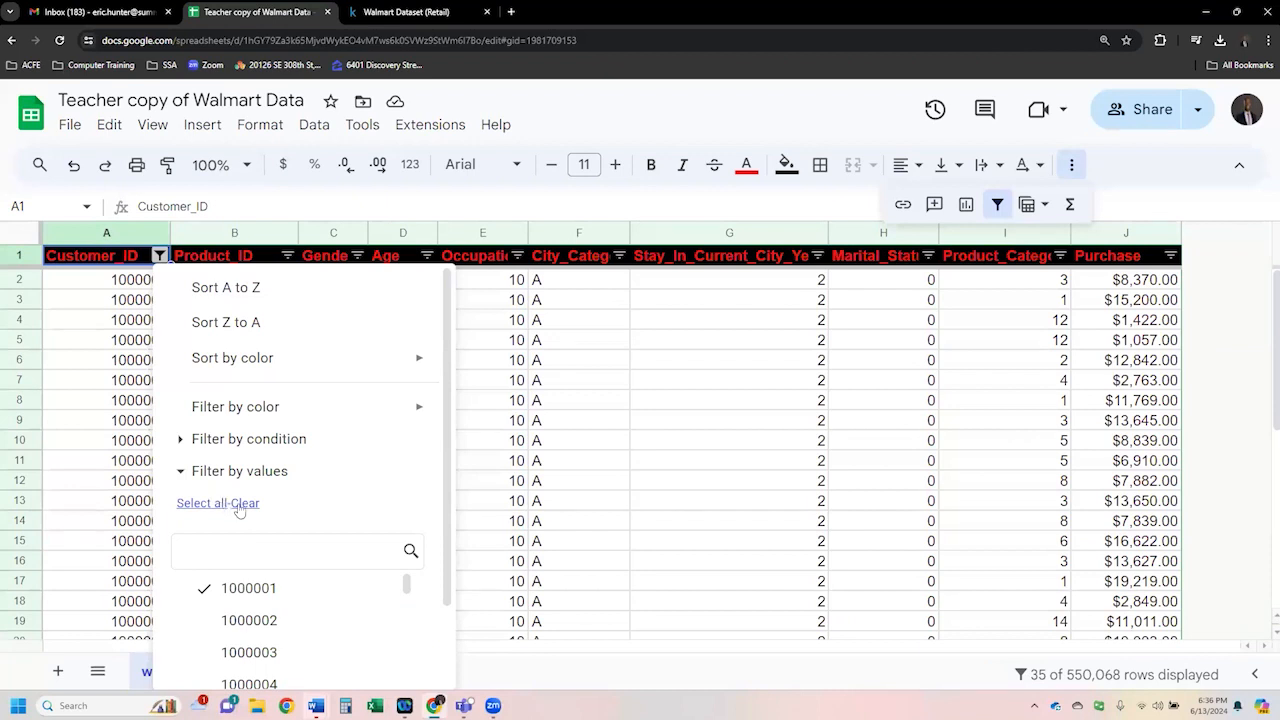
left_click(200, 511)
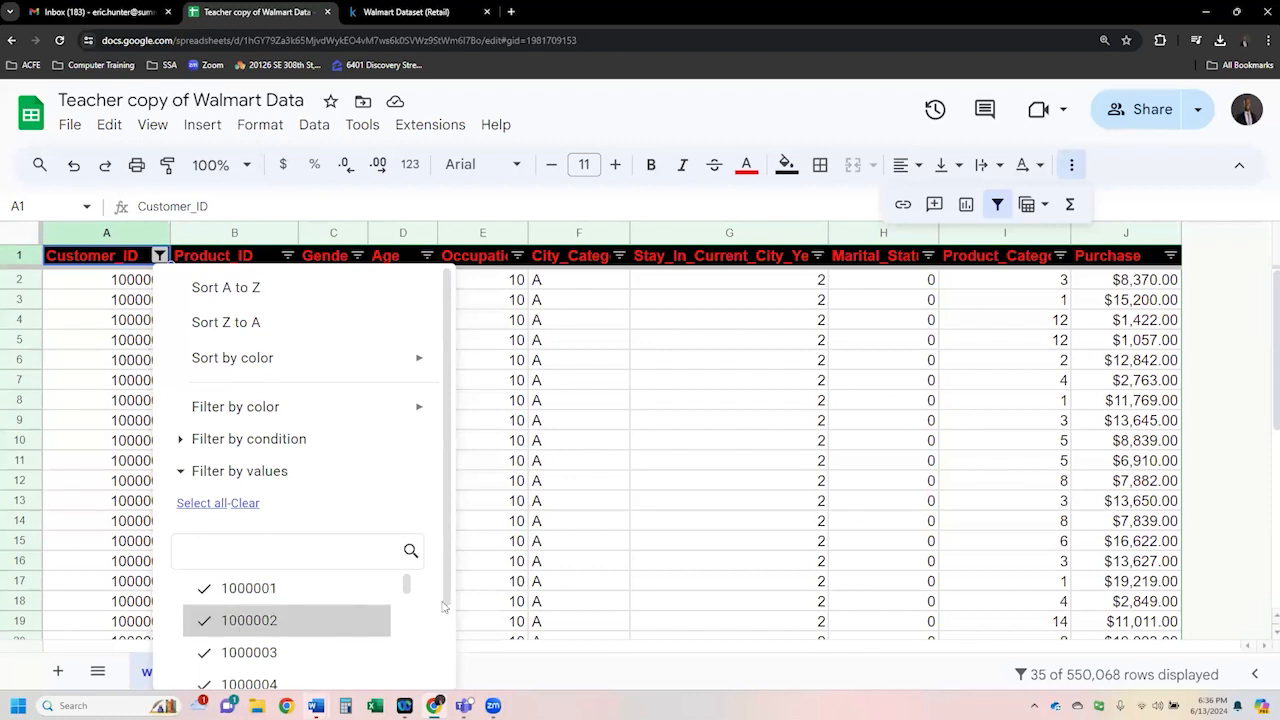
scroll(465, 590, "down", 3)
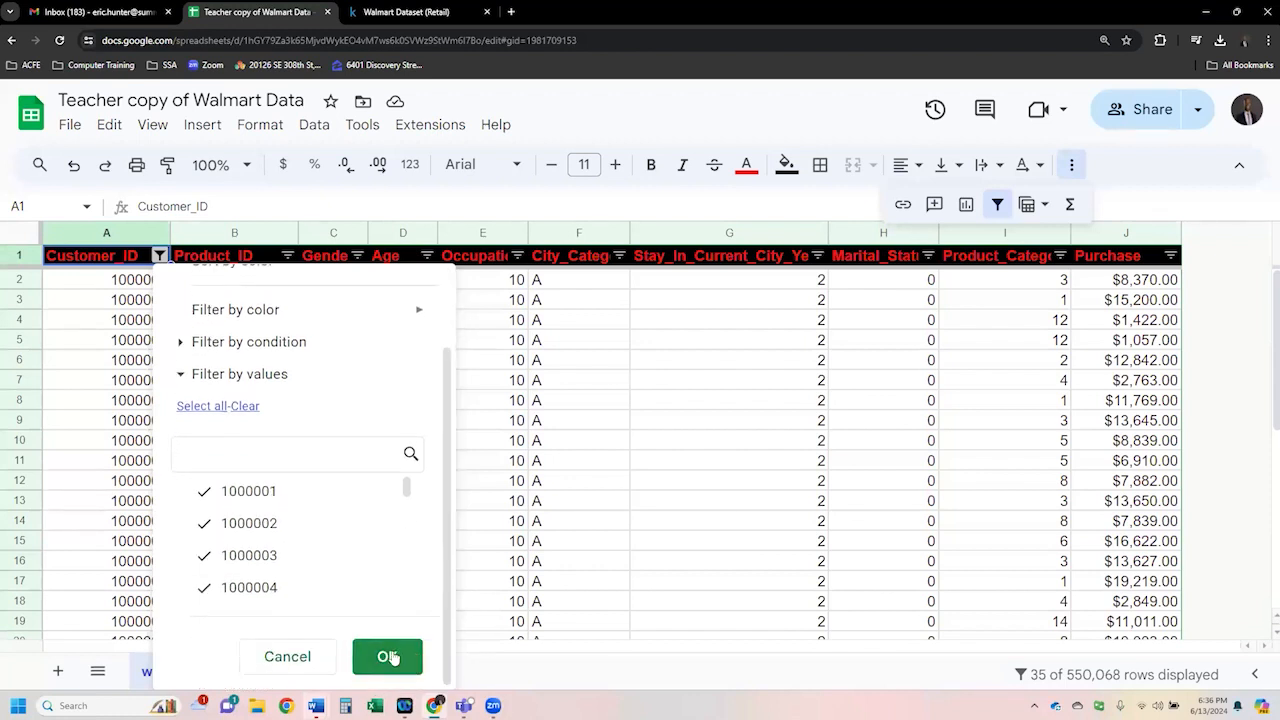
left_click(388, 656)
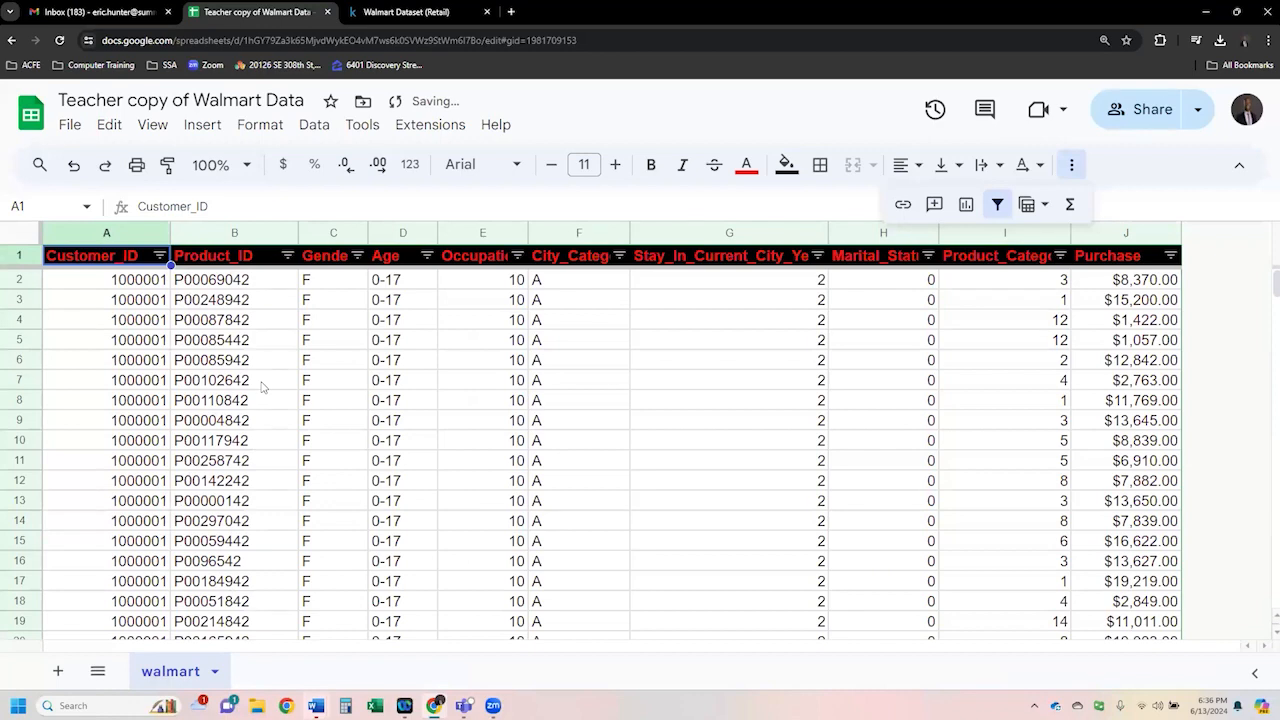
- Scroll through the whole dataset down to the last row and back to the top
left_click(236, 346)
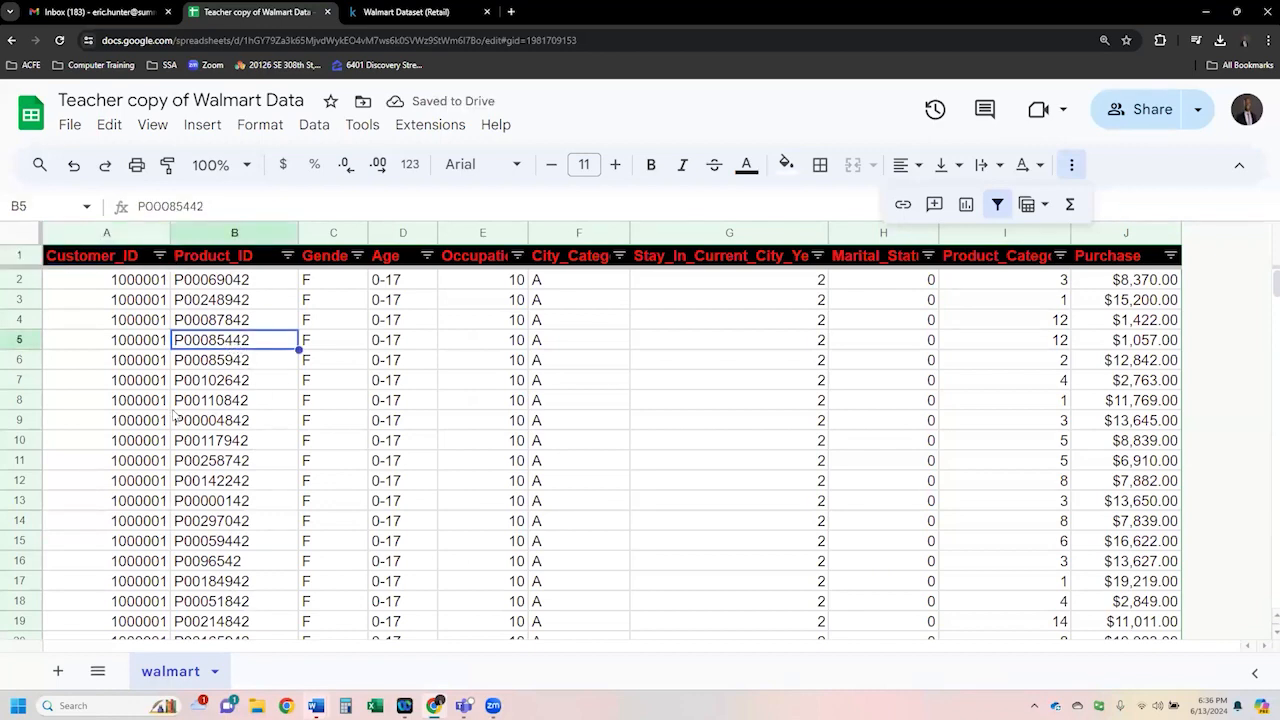
scroll(173, 413, "down", 20)
left_click(156, 488)
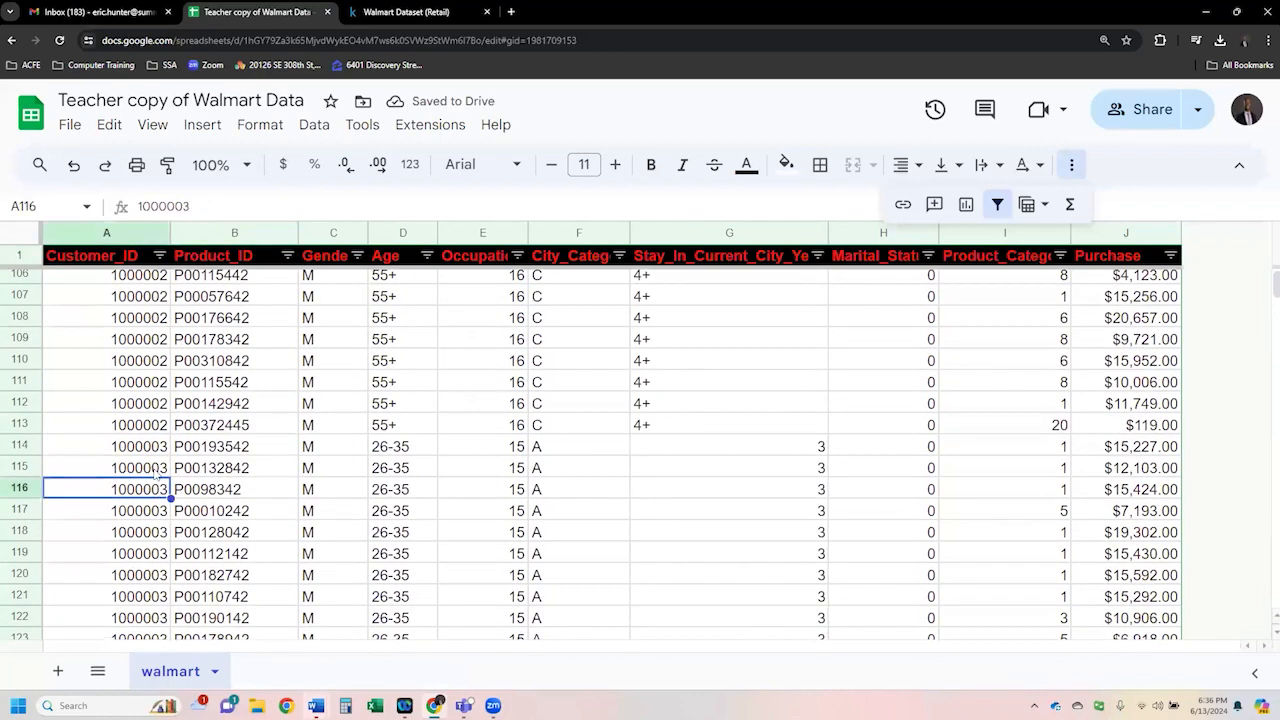
left_click_drag(1274, 288, 1268, 640)
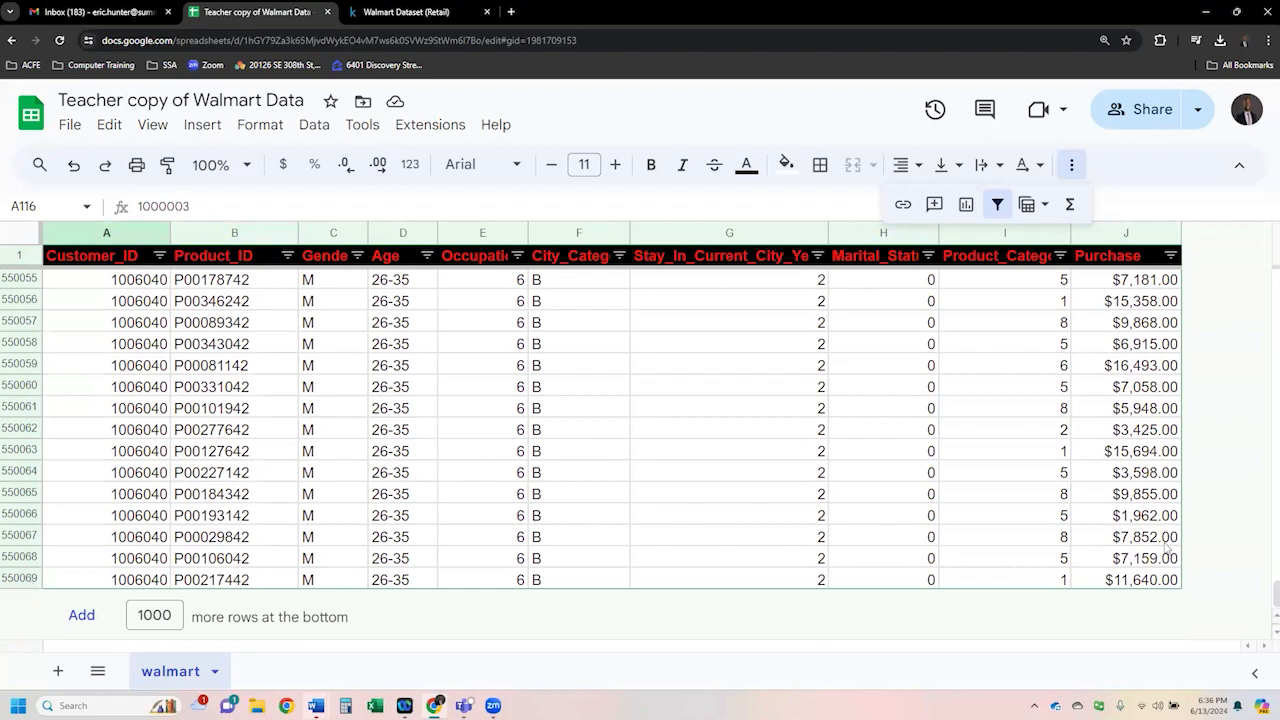
left_click_drag(1274, 598, 1258, 250)
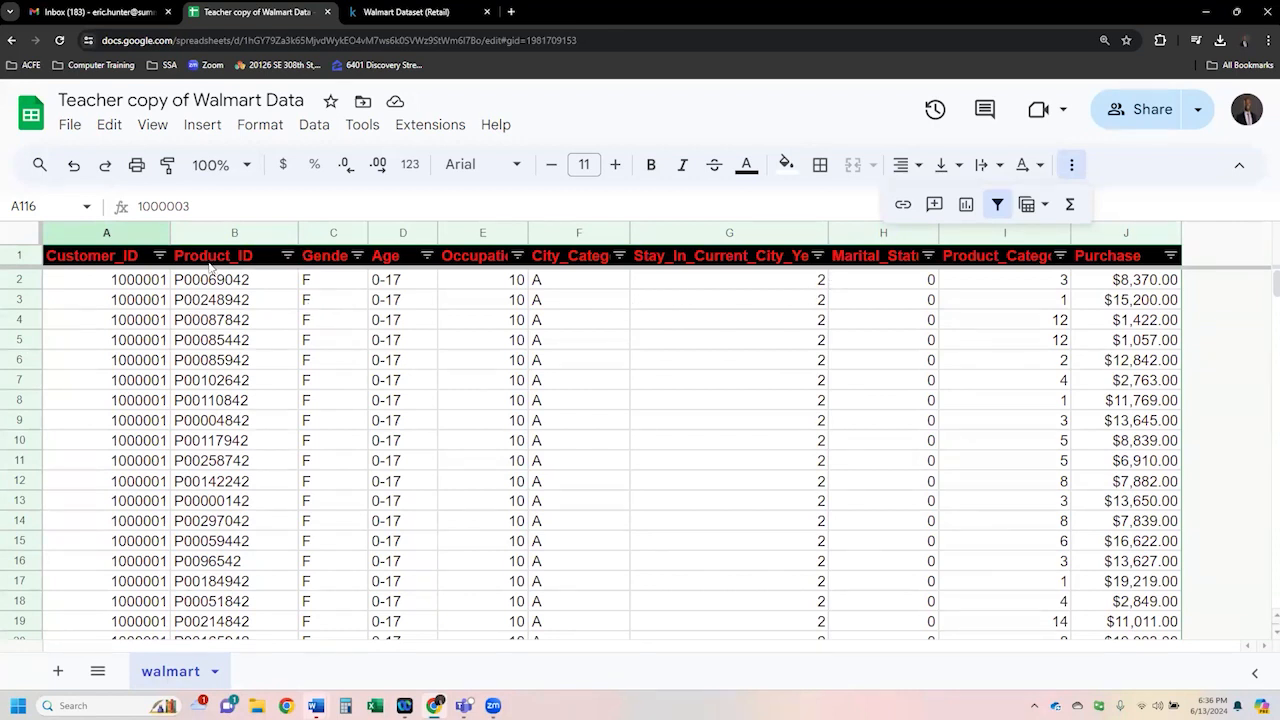
left_click(158, 257)
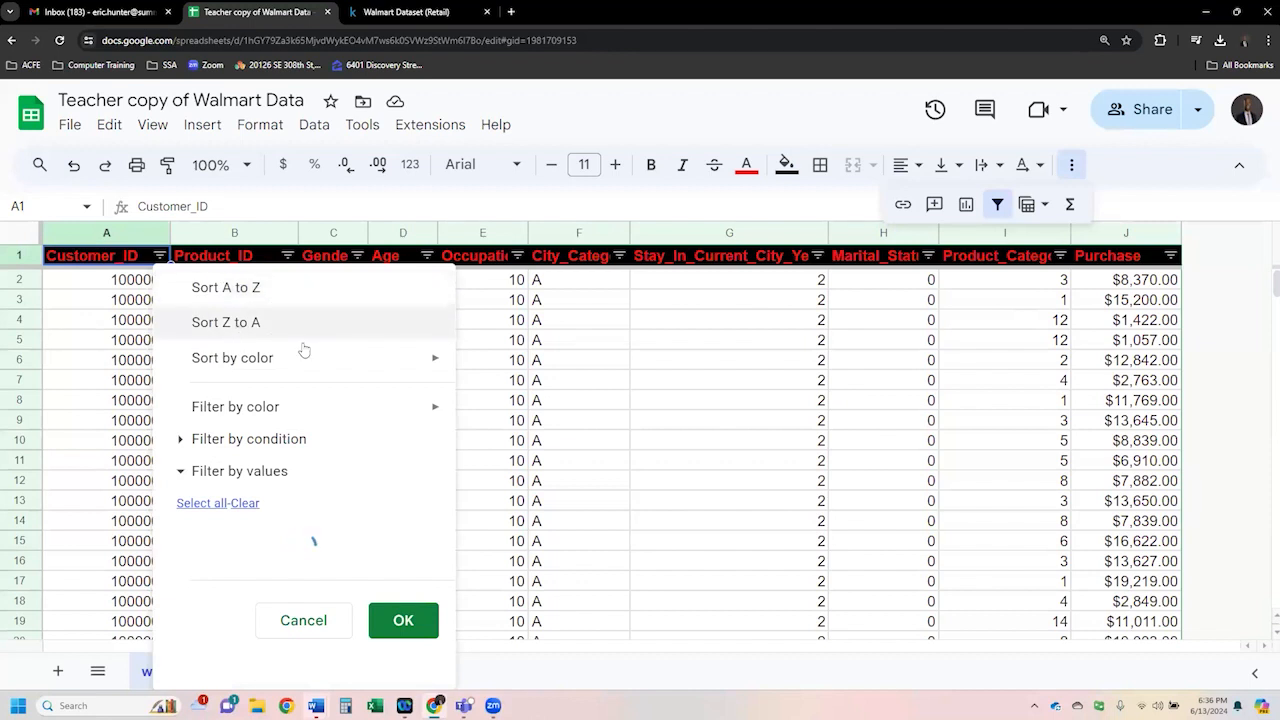
mouse_move(299, 364)
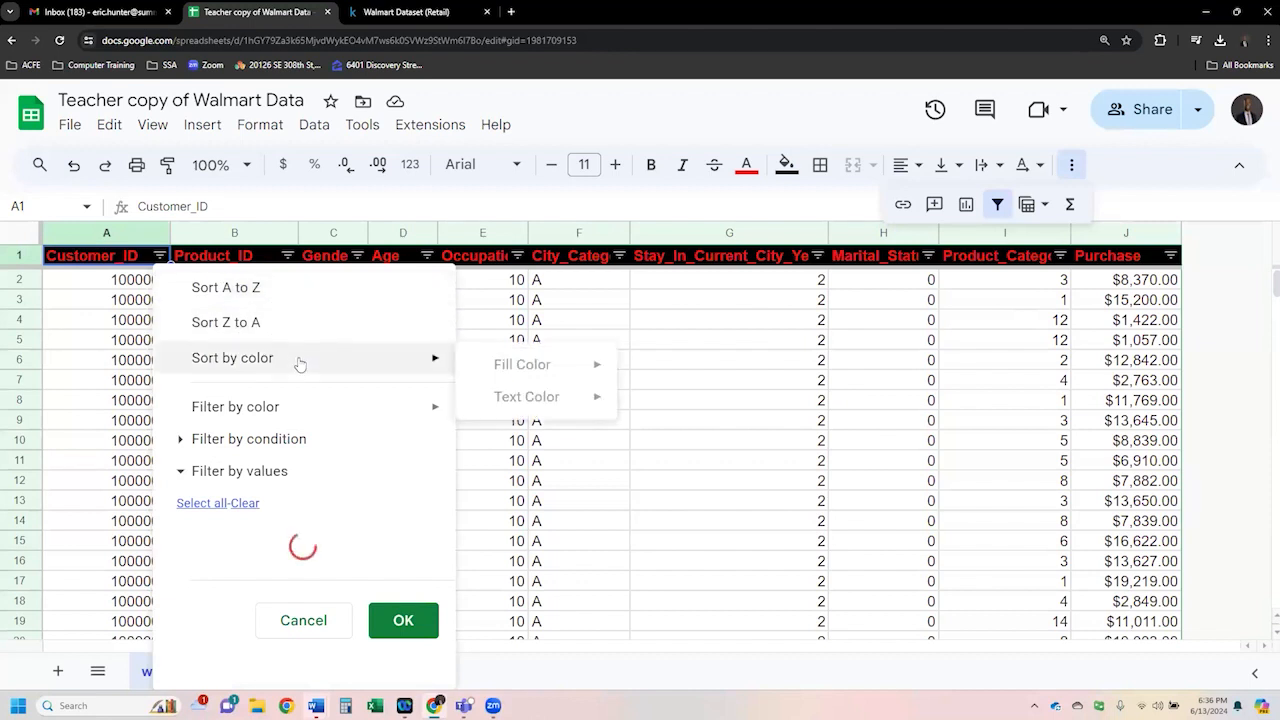
left_click(88, 362)
- Fill Customer_ID cells A4:A8 yellow, then fill the entire rows 4 to 8 yellow
left_click_drag(142, 322, 150, 400)
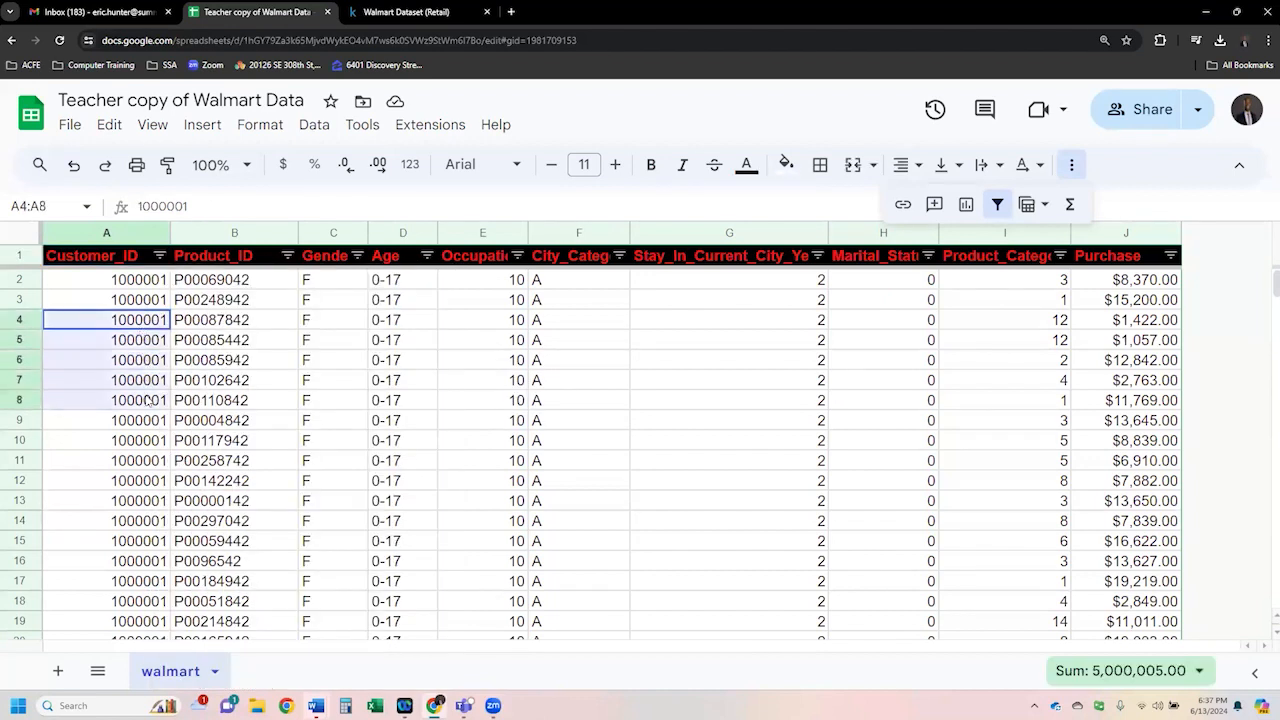
left_click(786, 166)
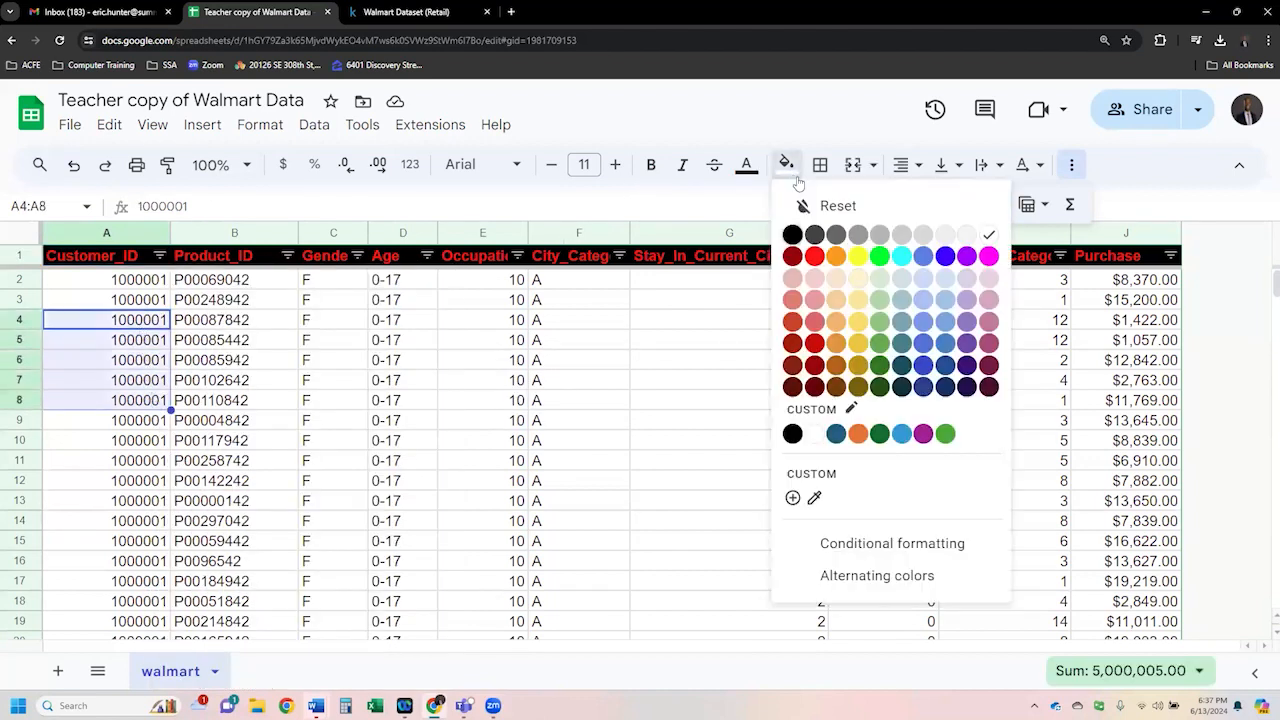
left_click(857, 260)
left_click(231, 357)
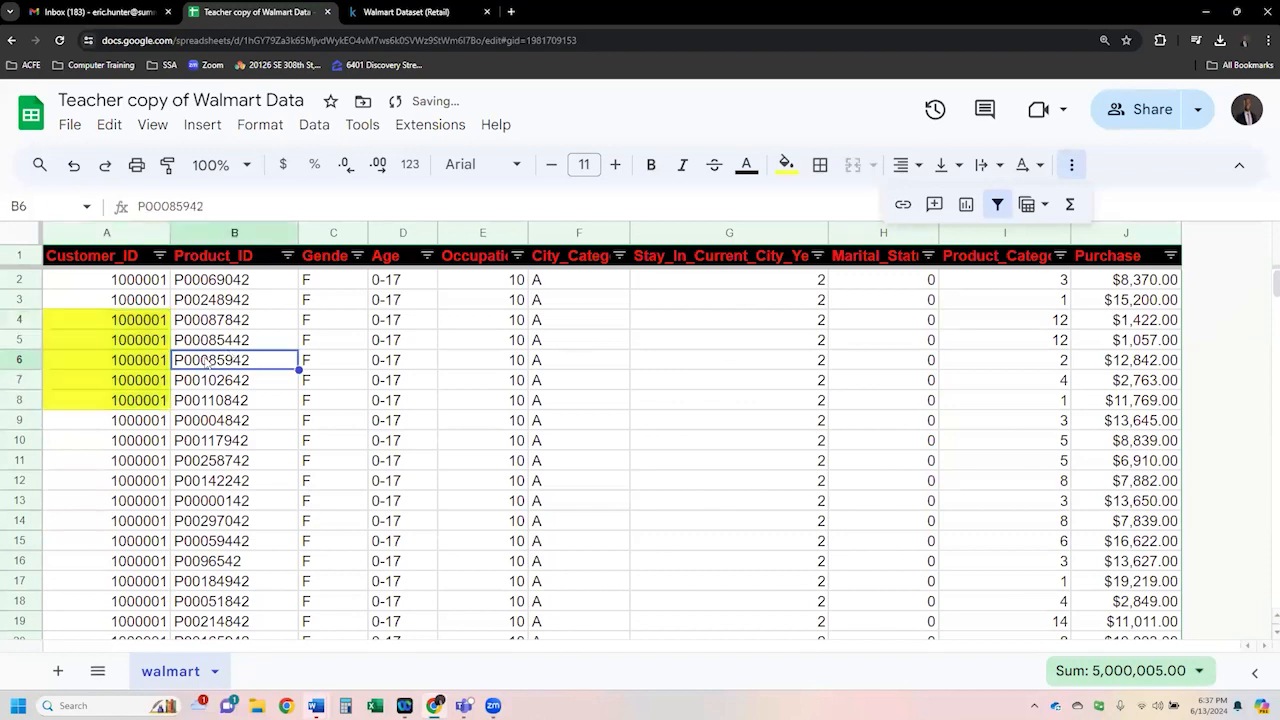
left_click_drag(35, 320, 33, 400)
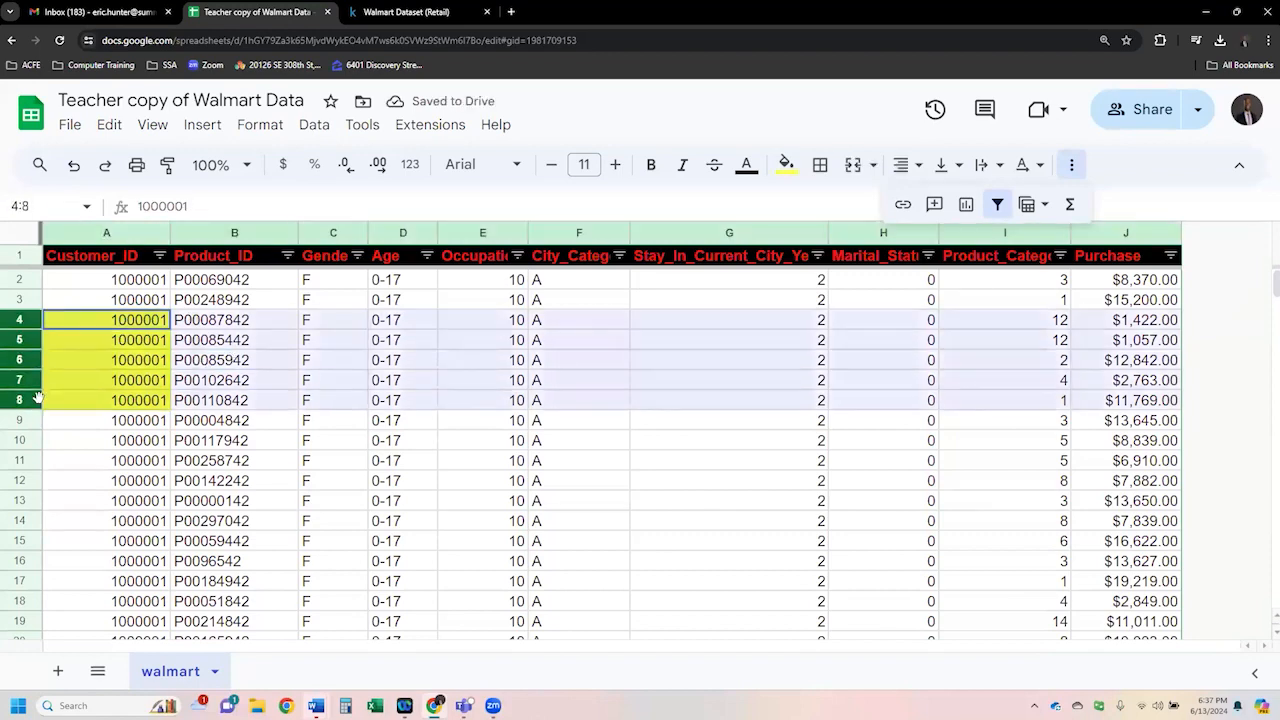
left_click(786, 164)
left_click(857, 256)
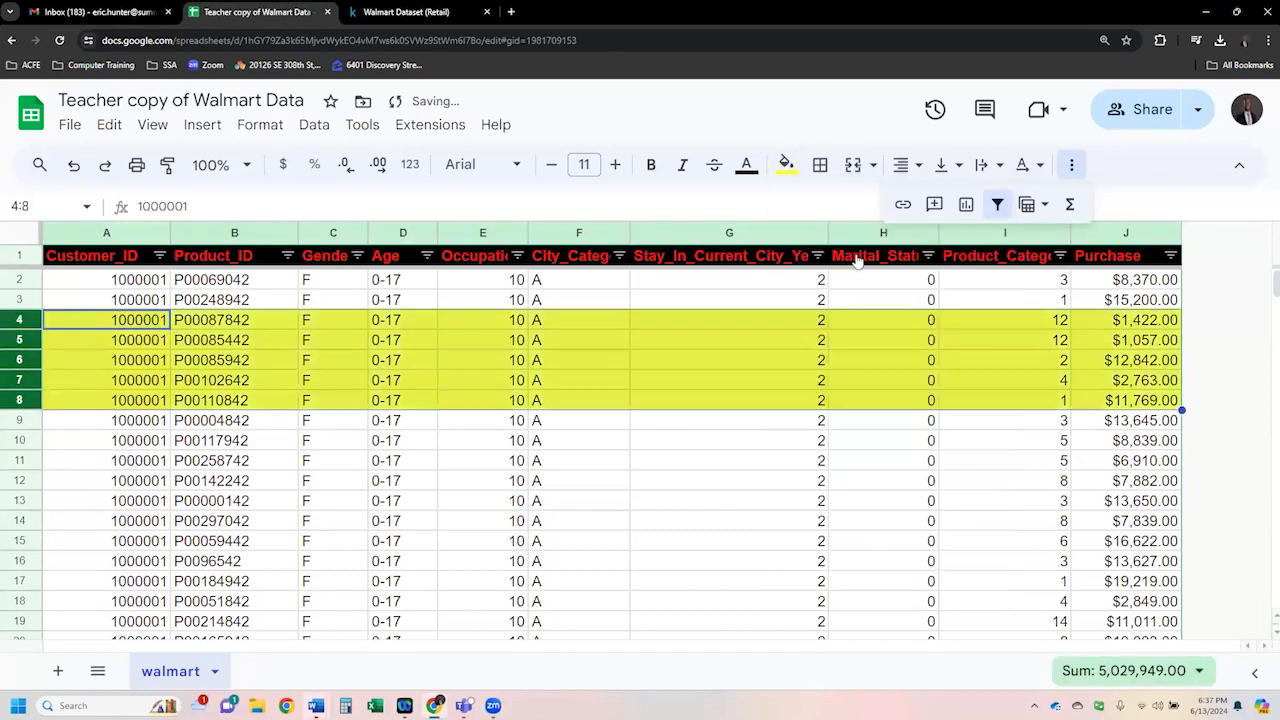
- Fill rows 12 to 15 with red
left_click(360, 480)
left_click_drag(33, 481, 33, 541)
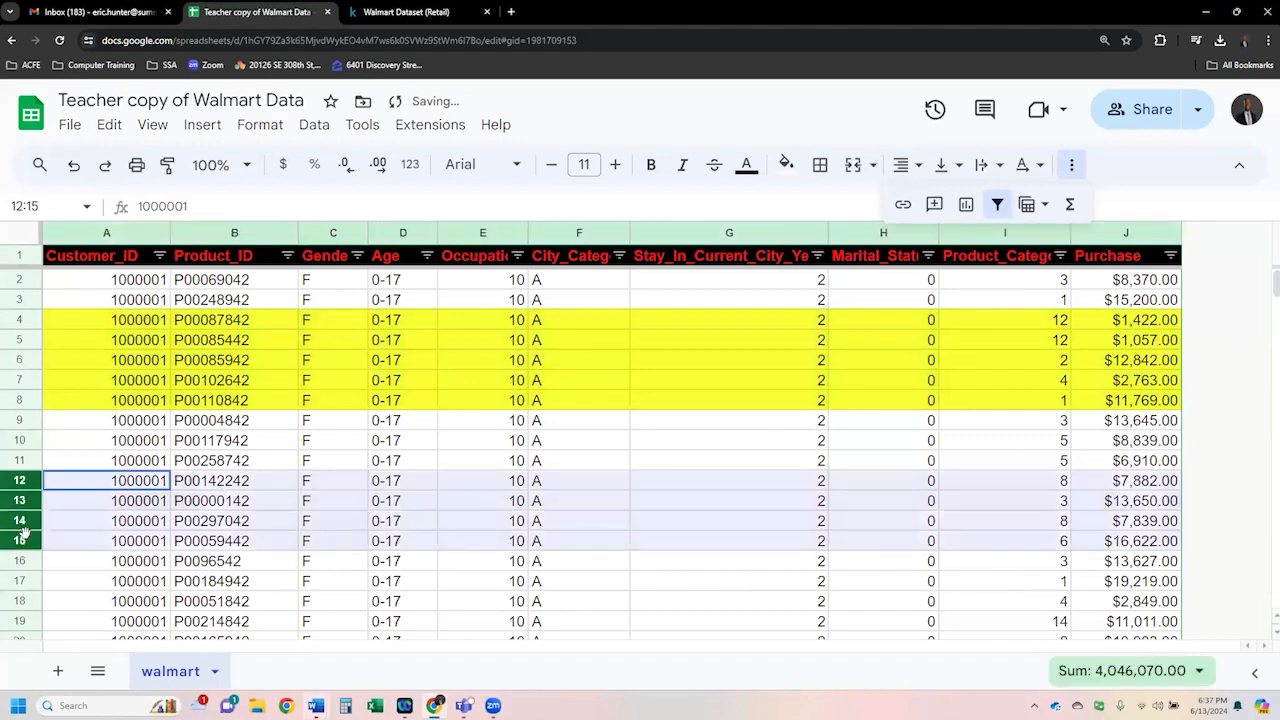
left_click(786, 164)
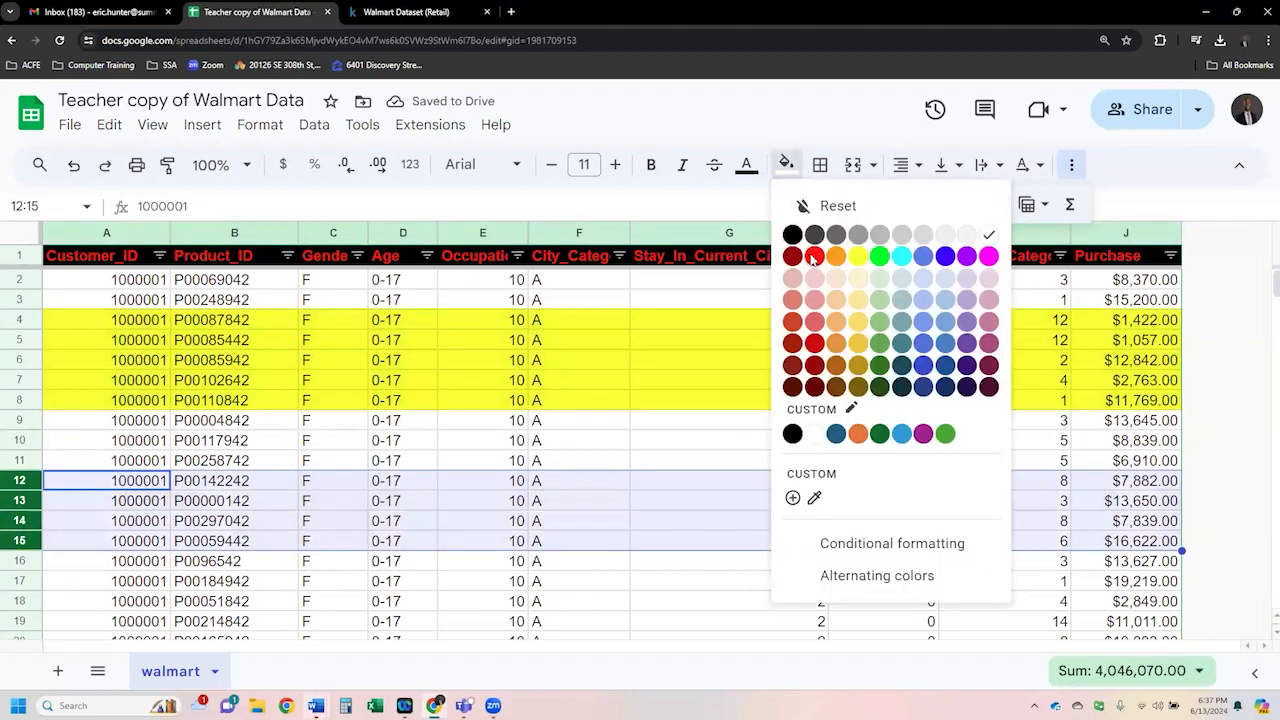
left_click(814, 257)
left_click(339, 446)
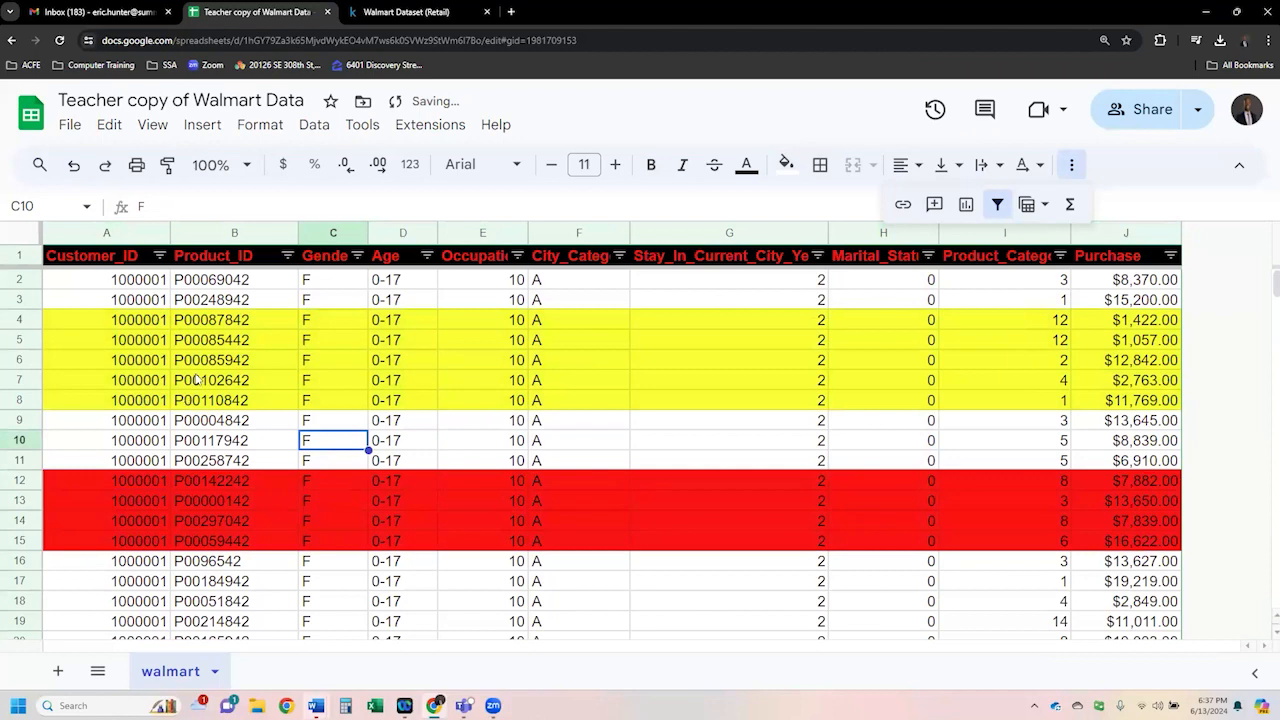
- Filter the Customer_ID column by fill colour to show only red rows
left_click(159, 256)
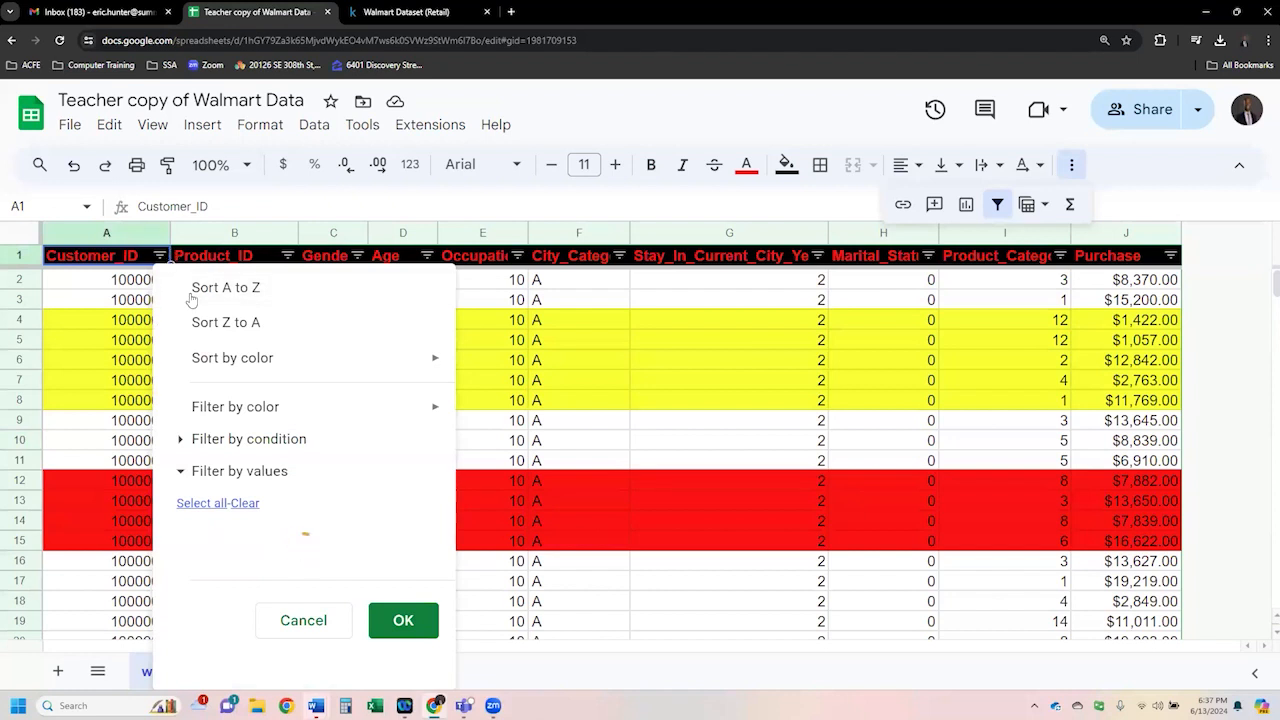
mouse_move(301, 414)
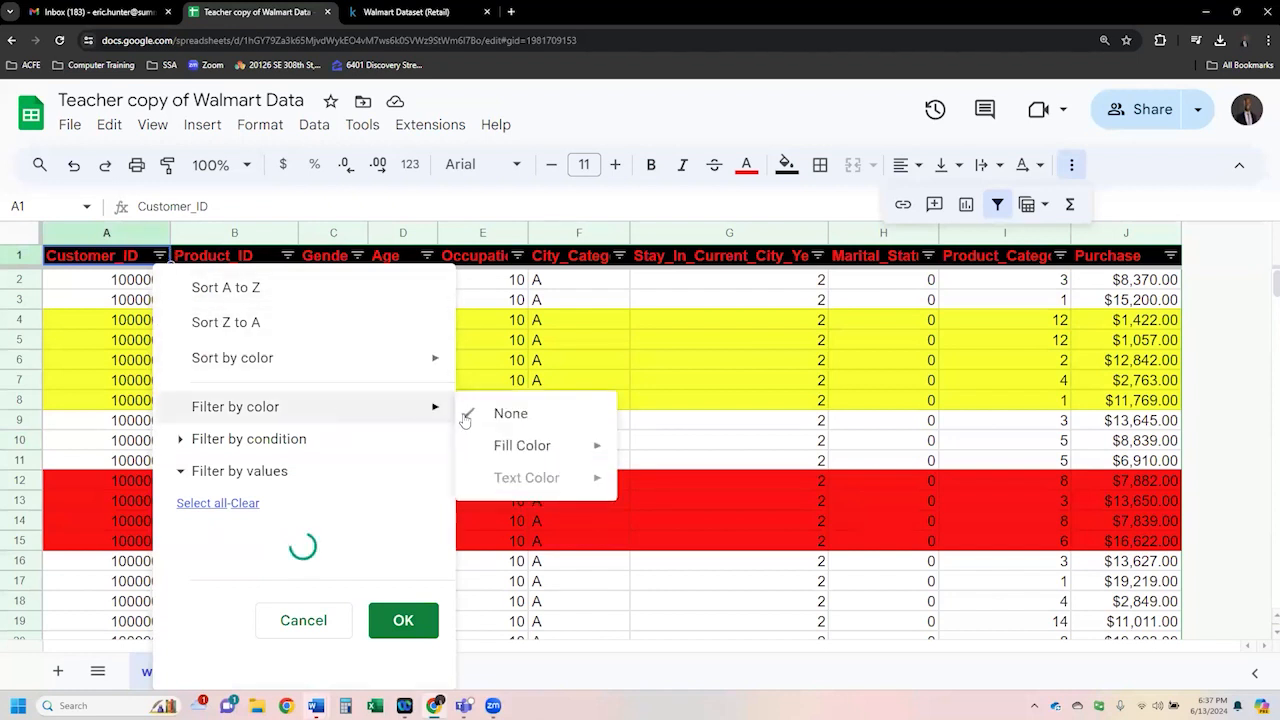
mouse_move(527, 449)
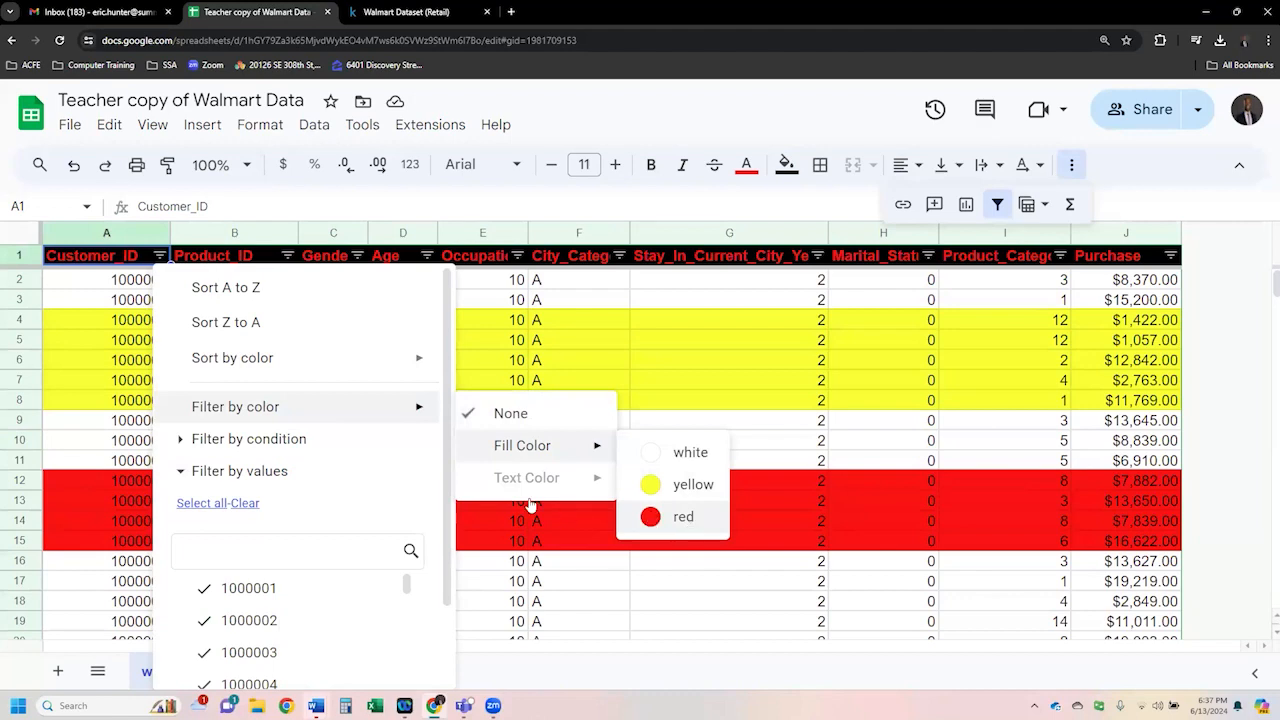
left_click(688, 518)
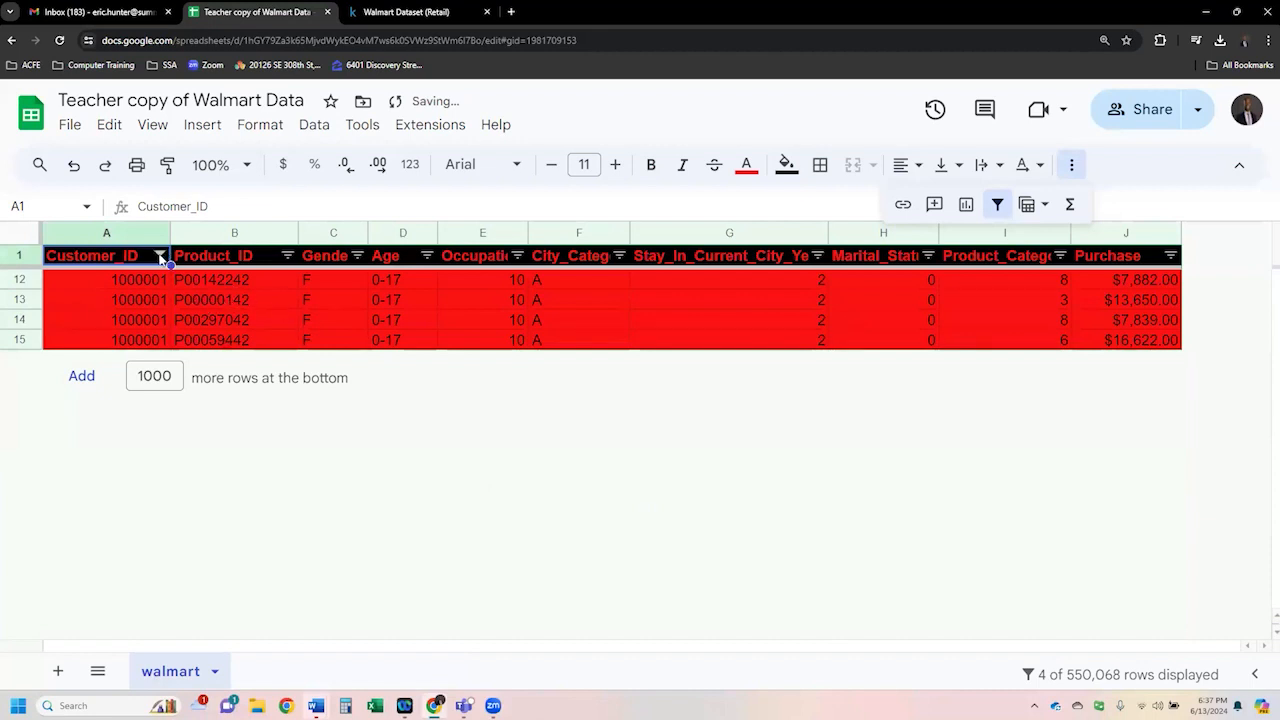
- Clear the Customer_ID colour filter by setting it to None
left_click(160, 258)
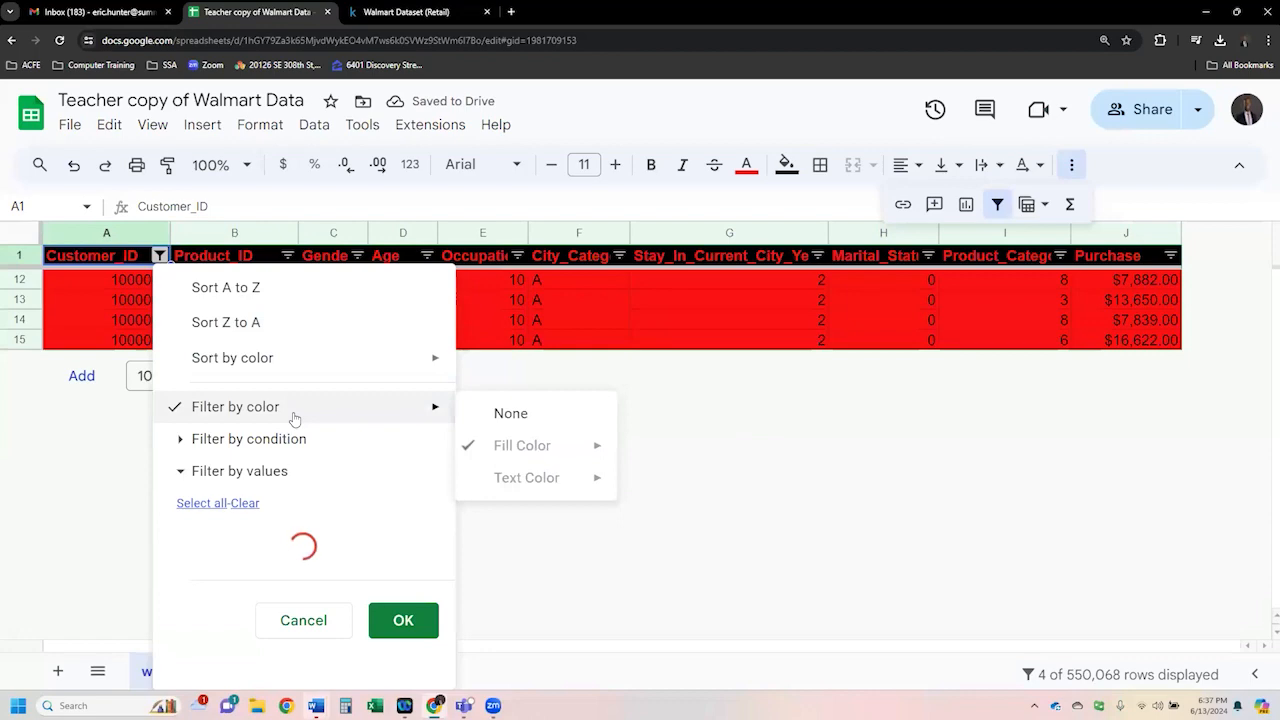
left_click(508, 418)
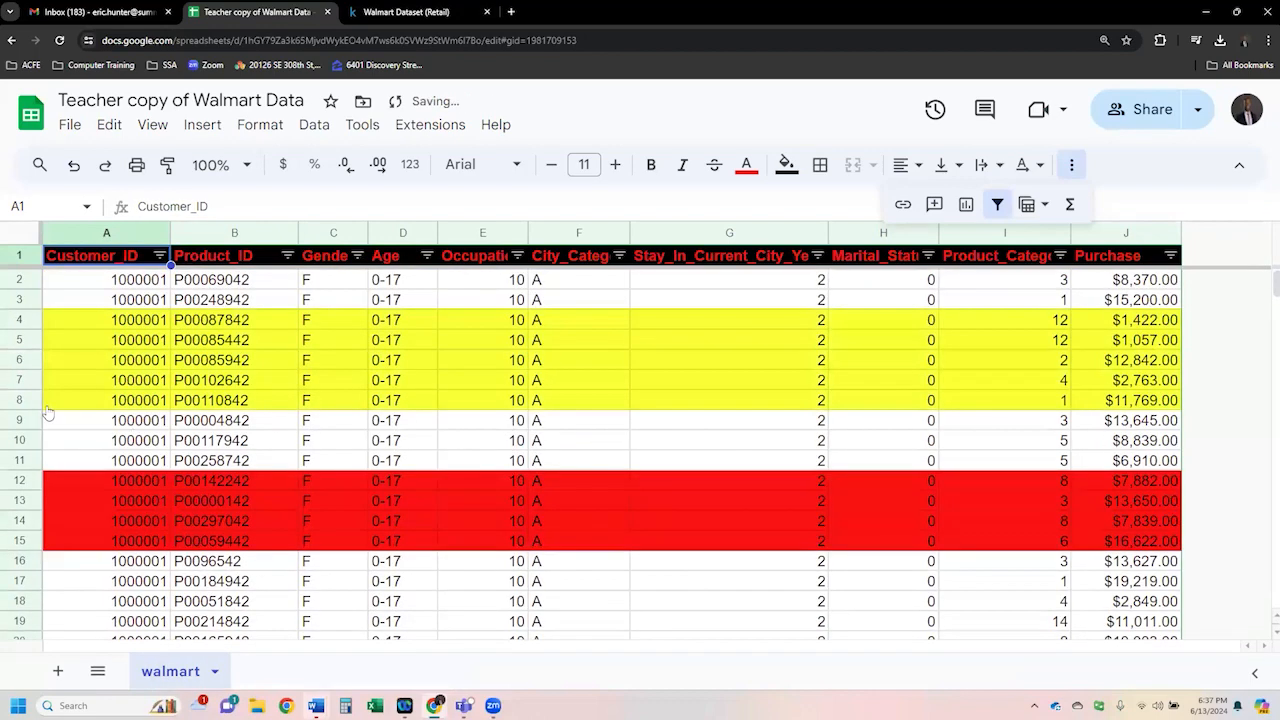
- Set the fill of rows 4 to 8 back to white
left_click_drag(30, 402, 30, 320)
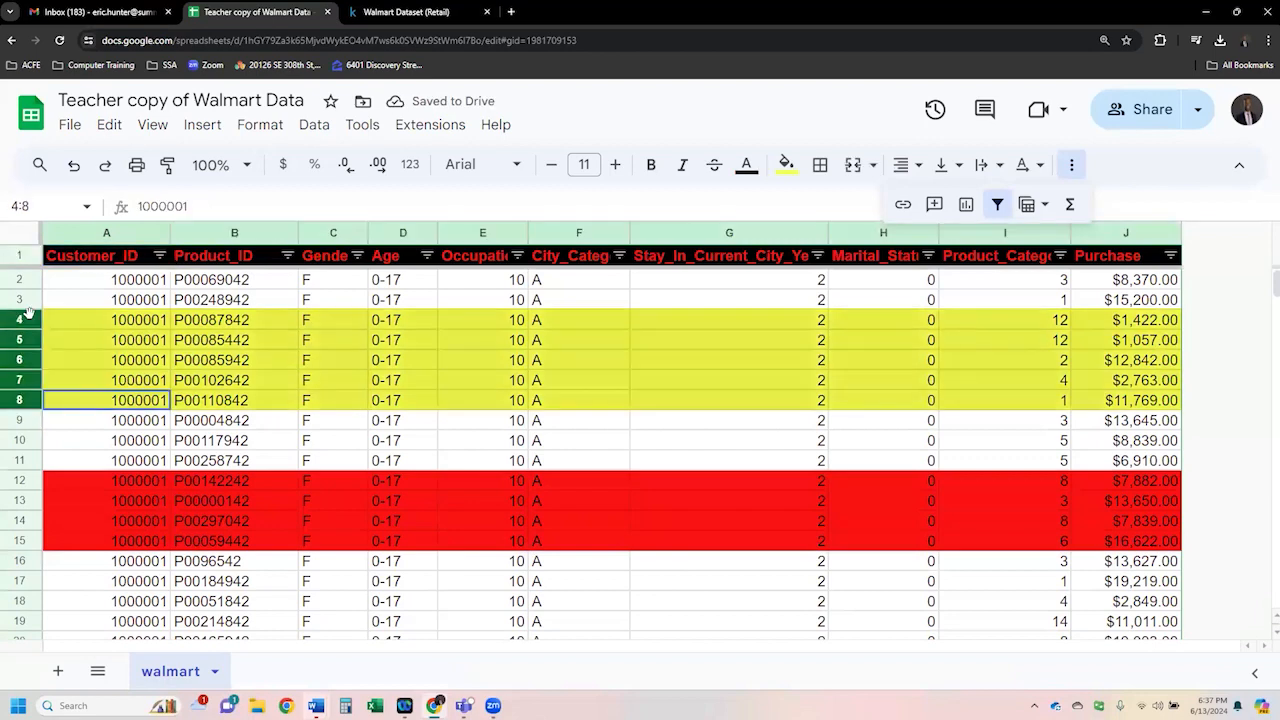
left_click(786, 164)
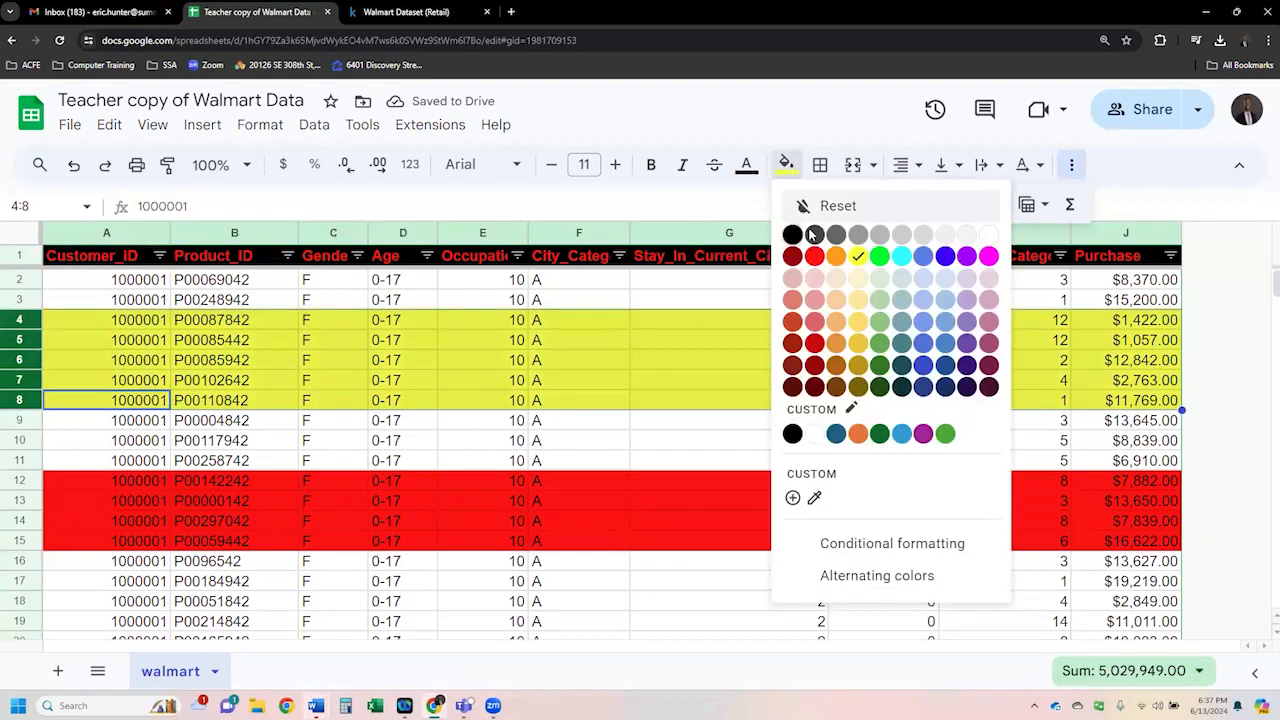
left_click(817, 436)
left_click(537, 404)
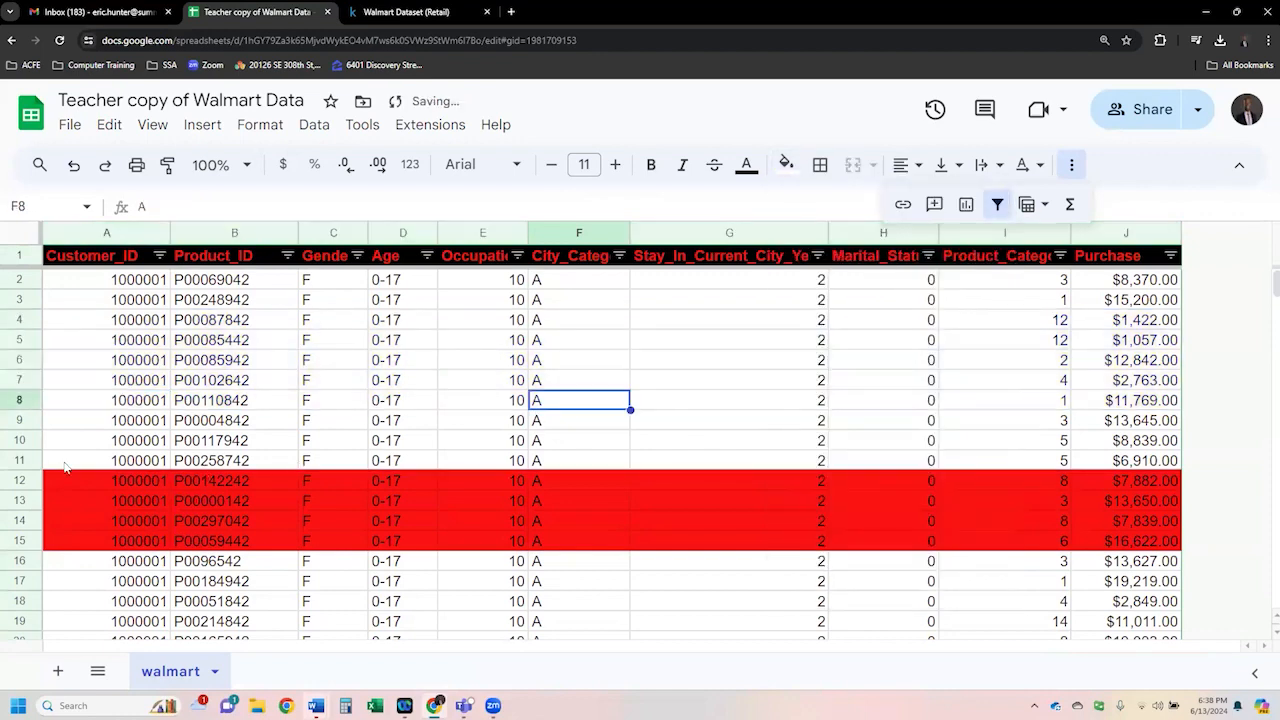
- Set the fill of rows 12 to 15 back to white
left_click_drag(33, 484, 25, 541)
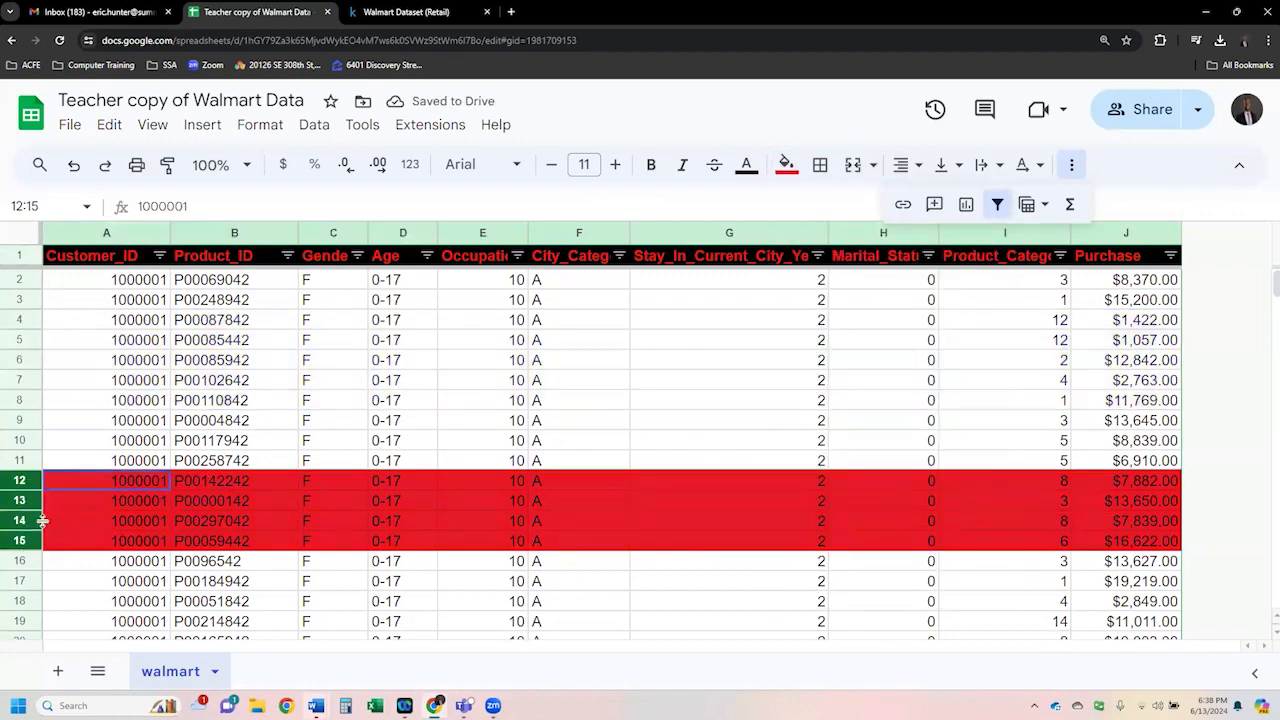
left_click(787, 165)
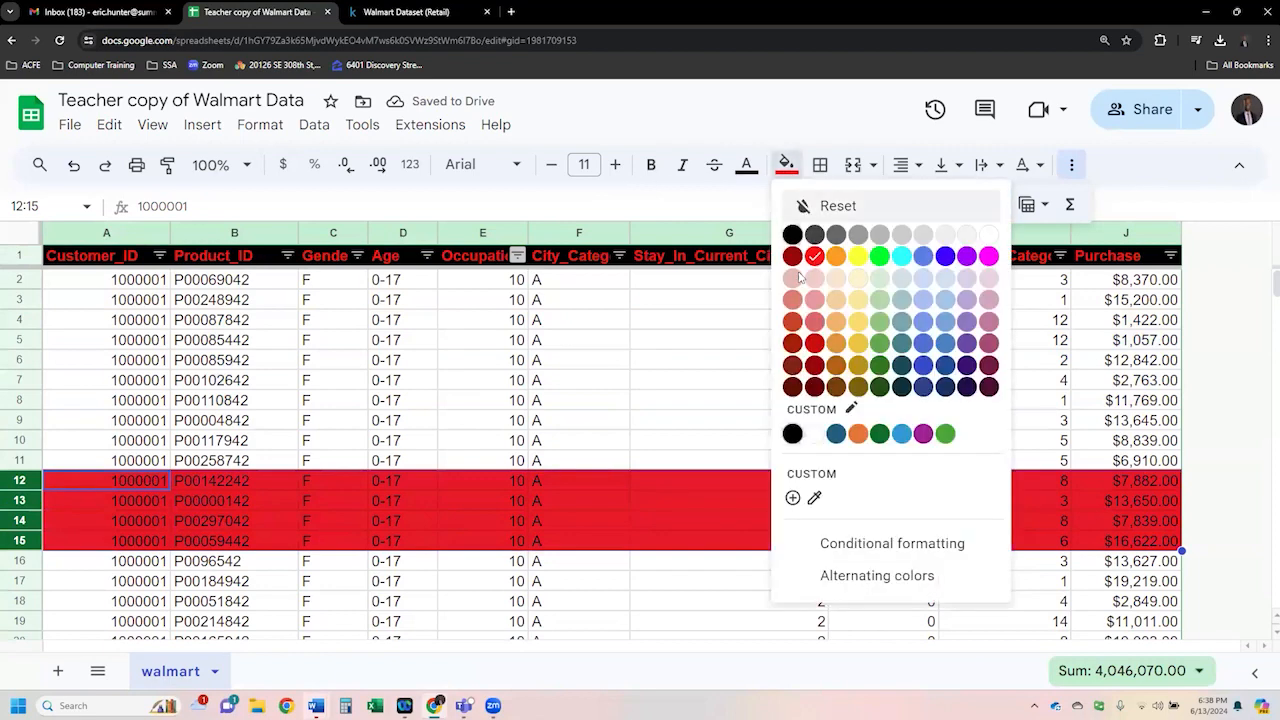
left_click(987, 241)
left_click(508, 404)
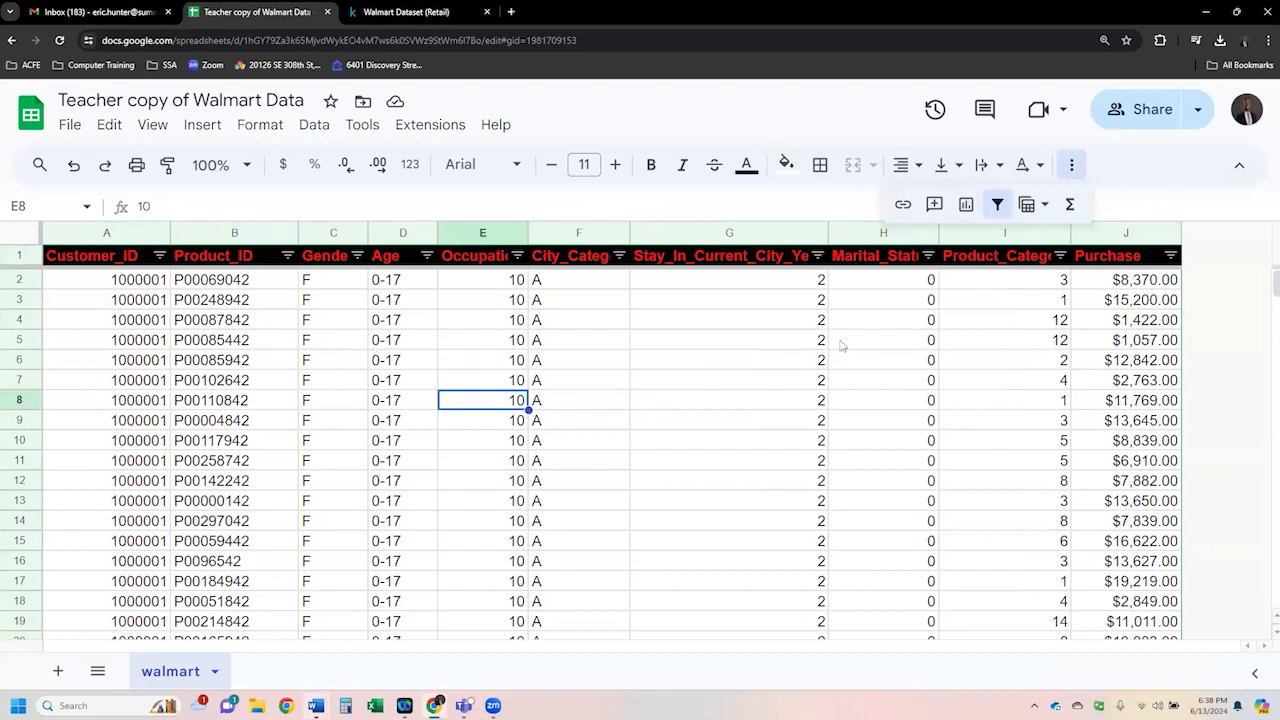
- Remove the filter from the sheet and scroll through the whole dataset, returning to the first cell
left_click(997, 205)
left_click(636, 320)
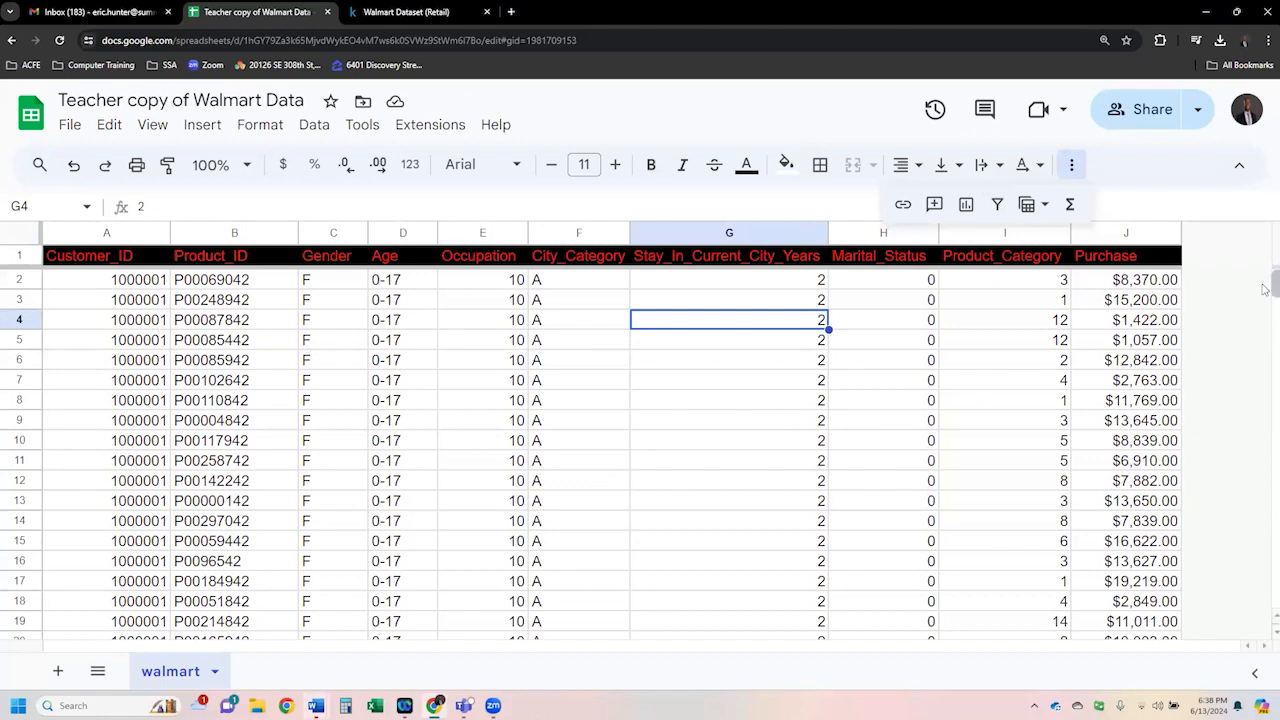
left_click_drag(1265, 289, 44, 597)
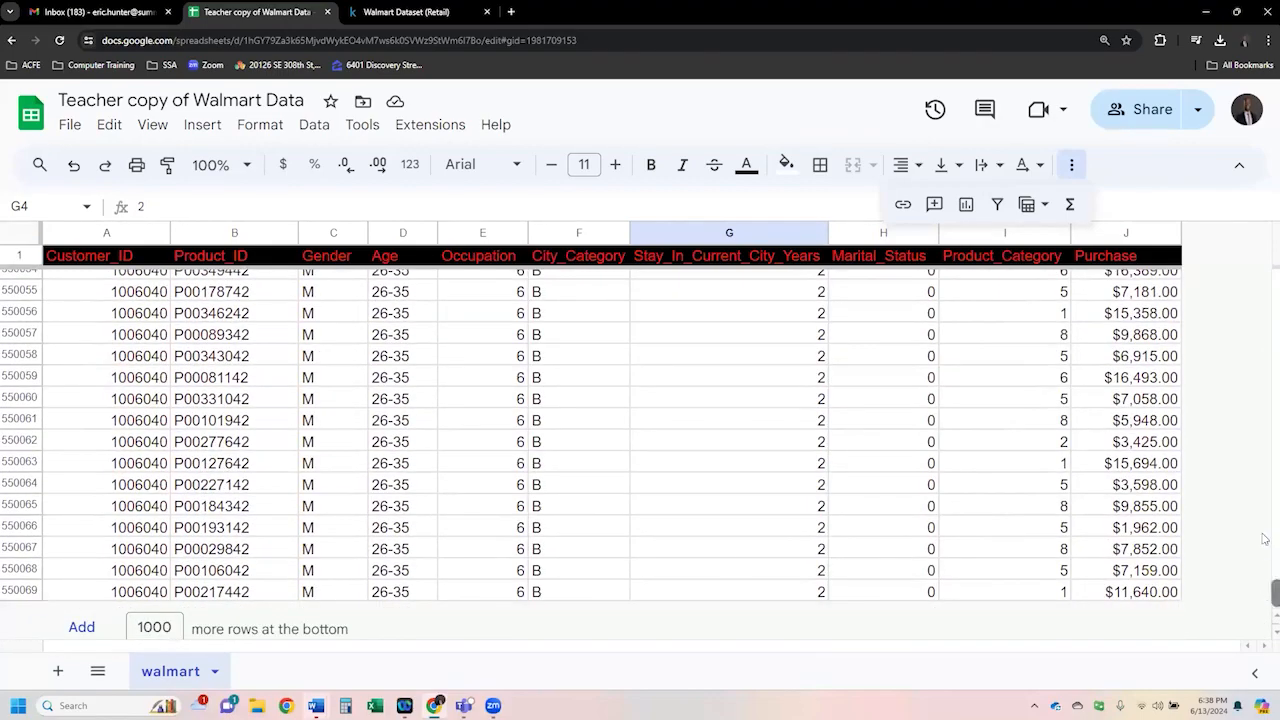
left_click_drag(1265, 595, 1265, 272)
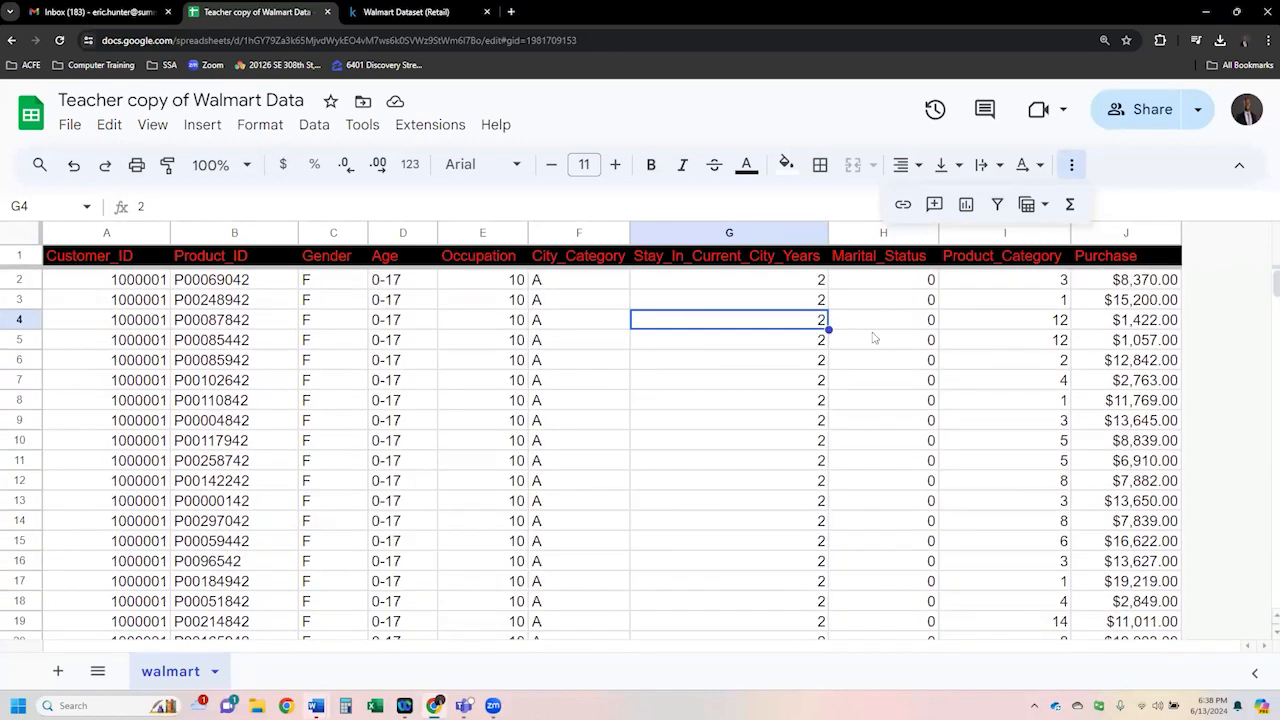
left_click(880, 340)
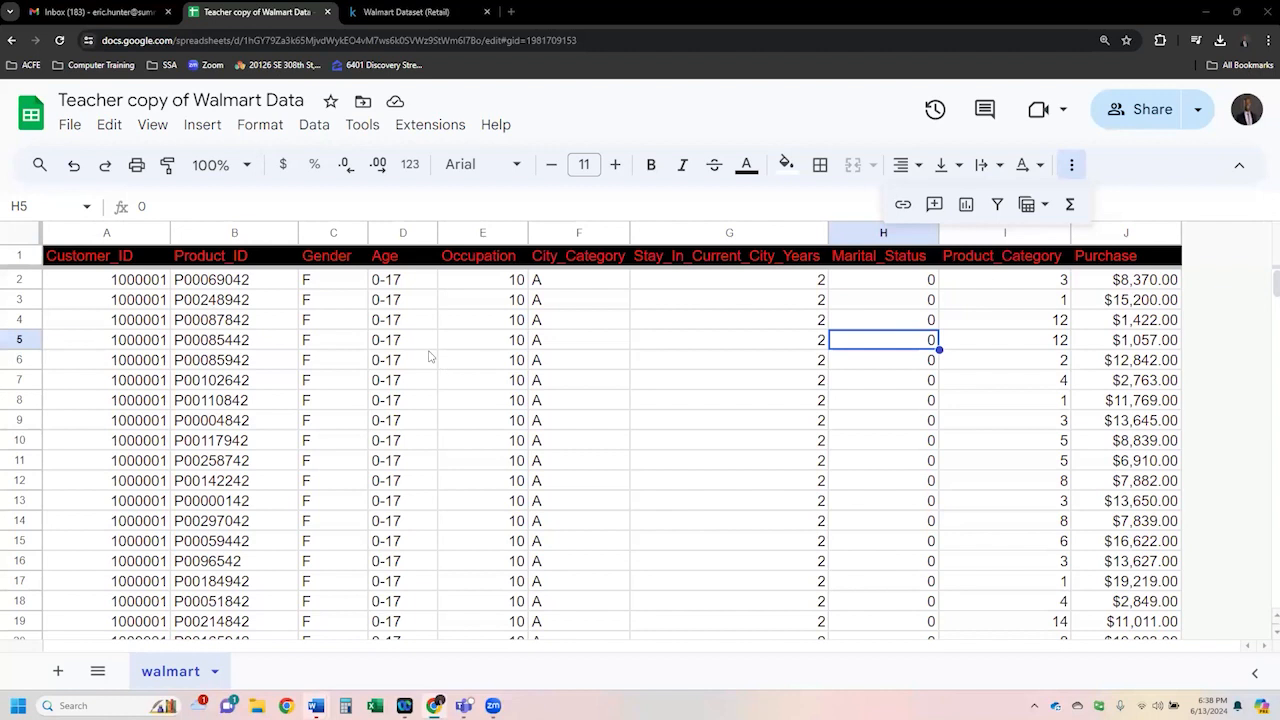
key("ctrl+Home")
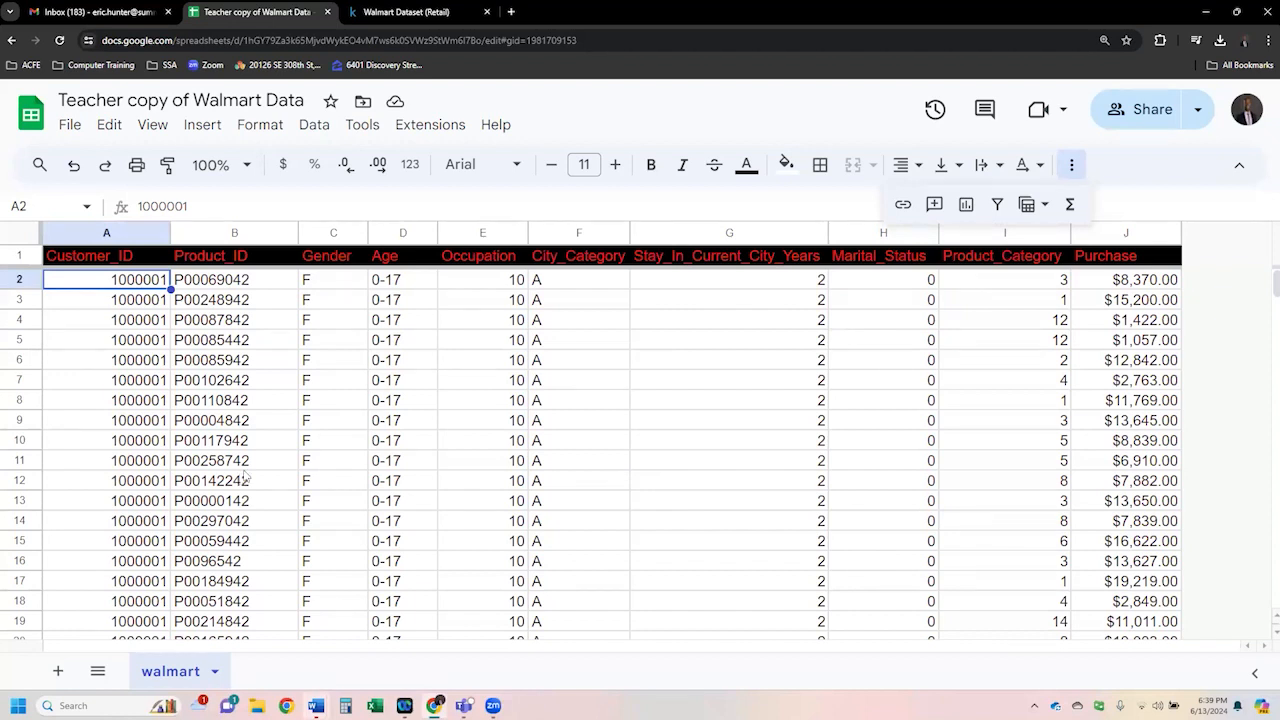
- Examine the Purchase values in rows 2 to 12 and browse cells across the dataset
left_click(201, 388)
left_click_drag(1080, 287, 1120, 480)
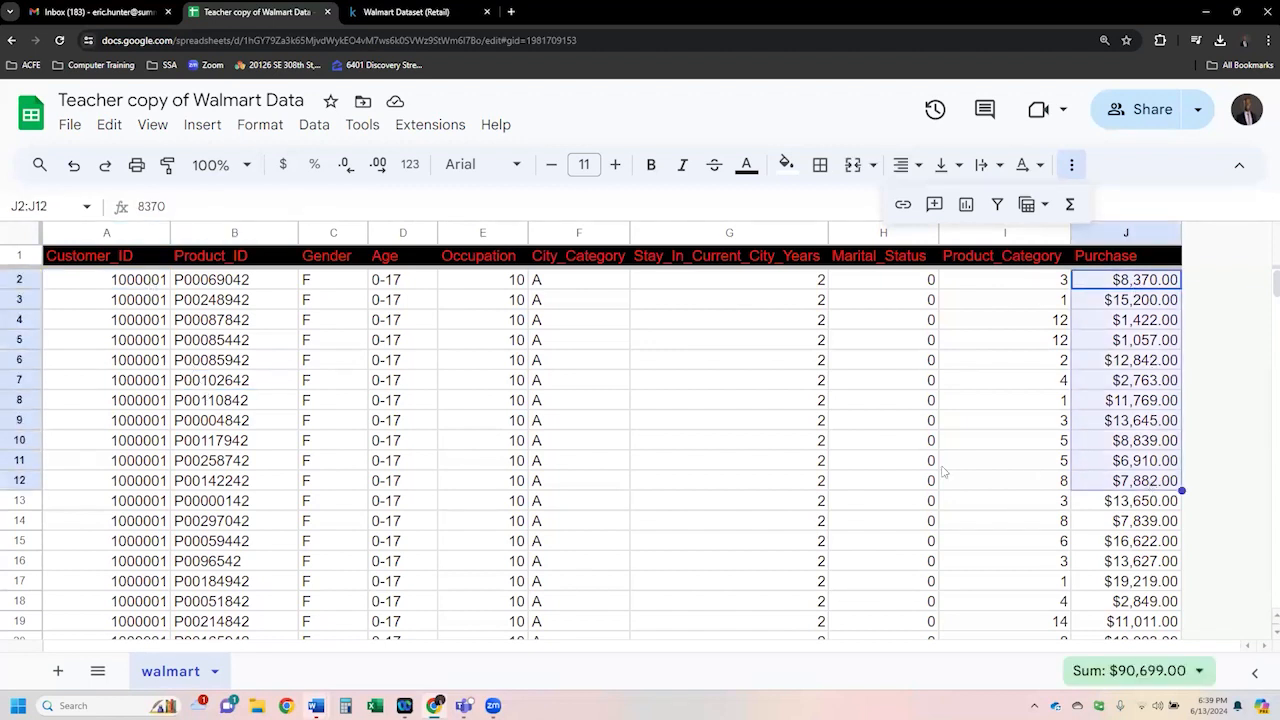
left_click(364, 424)
scroll(730, 437, "down", 4)
scroll(733, 437, "up", 4)
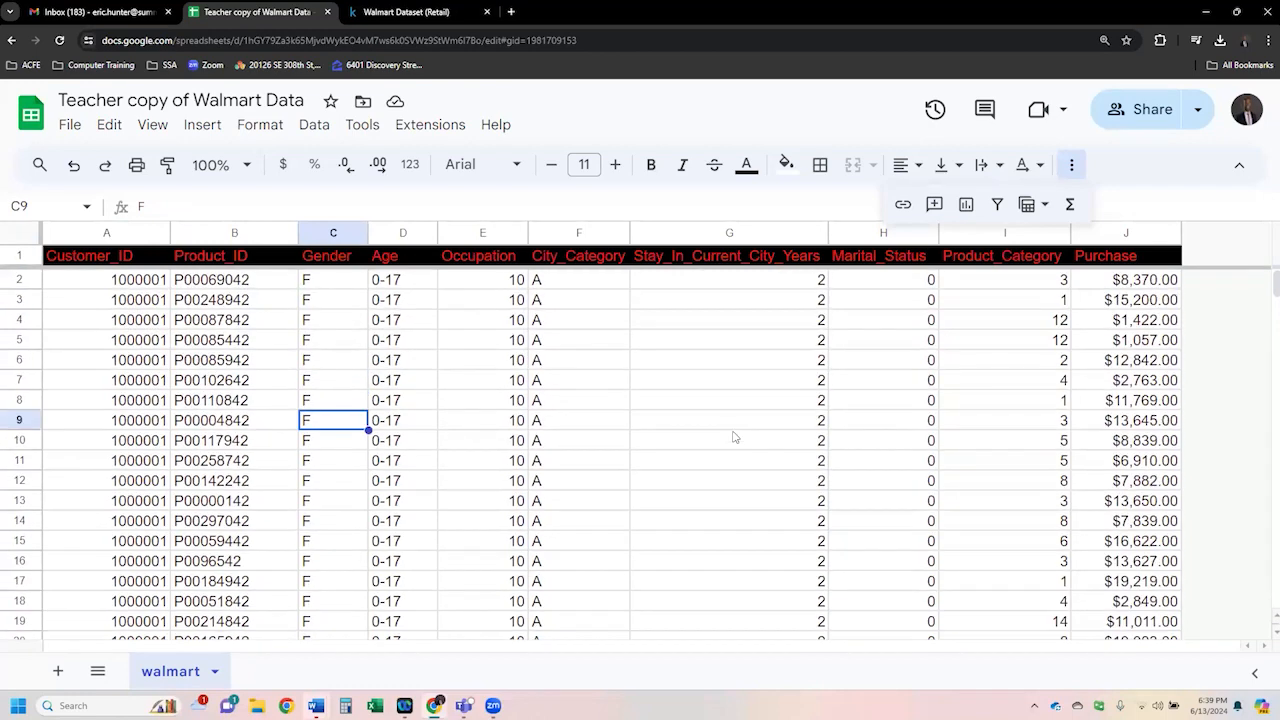
left_click(243, 321)
left_click(155, 281)
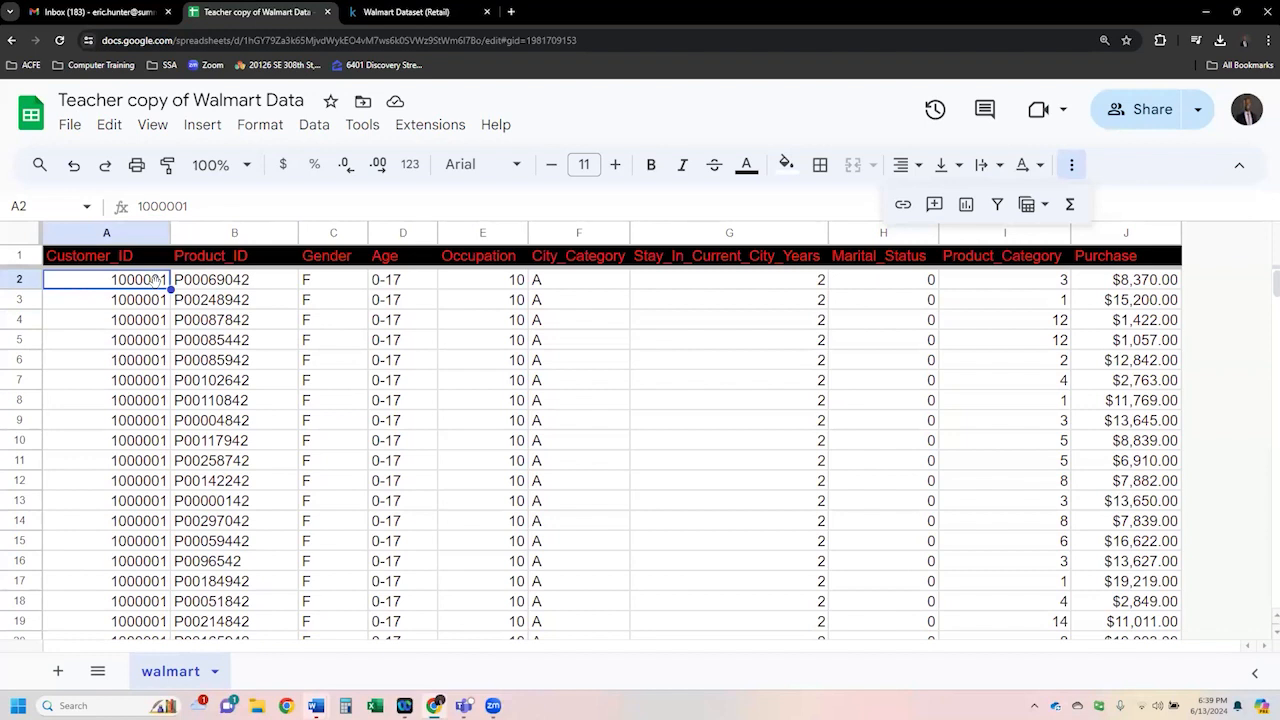
left_click(245, 378)
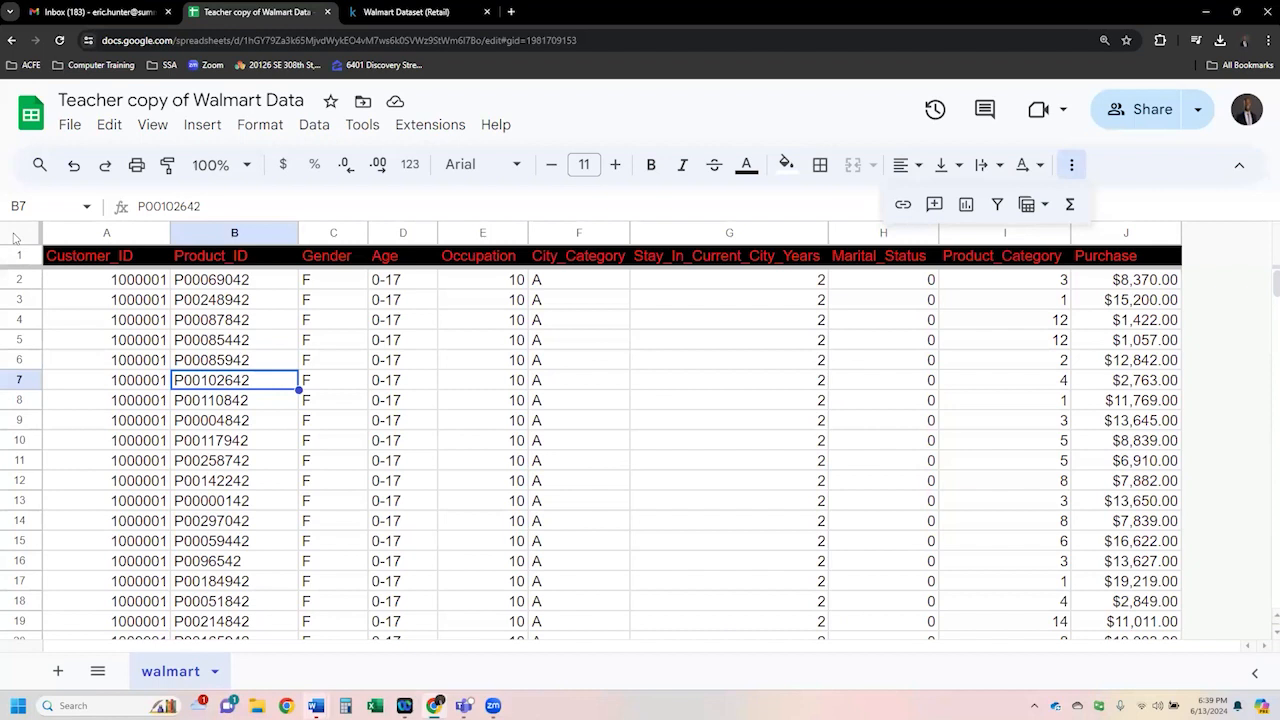
- Select the whole sheet and insert a pivot table of it on a new sheet
left_click(15, 237)
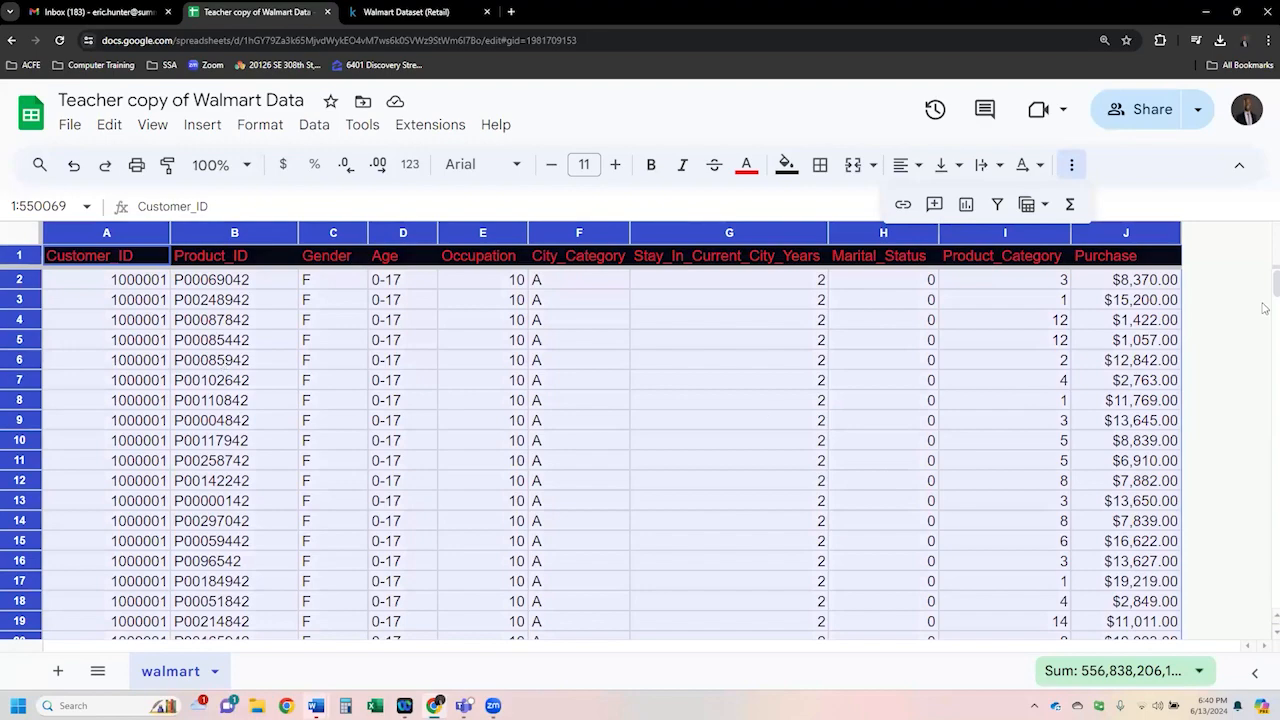
left_click_drag(1272, 285, 1264, 240)
left_click(222, 360)
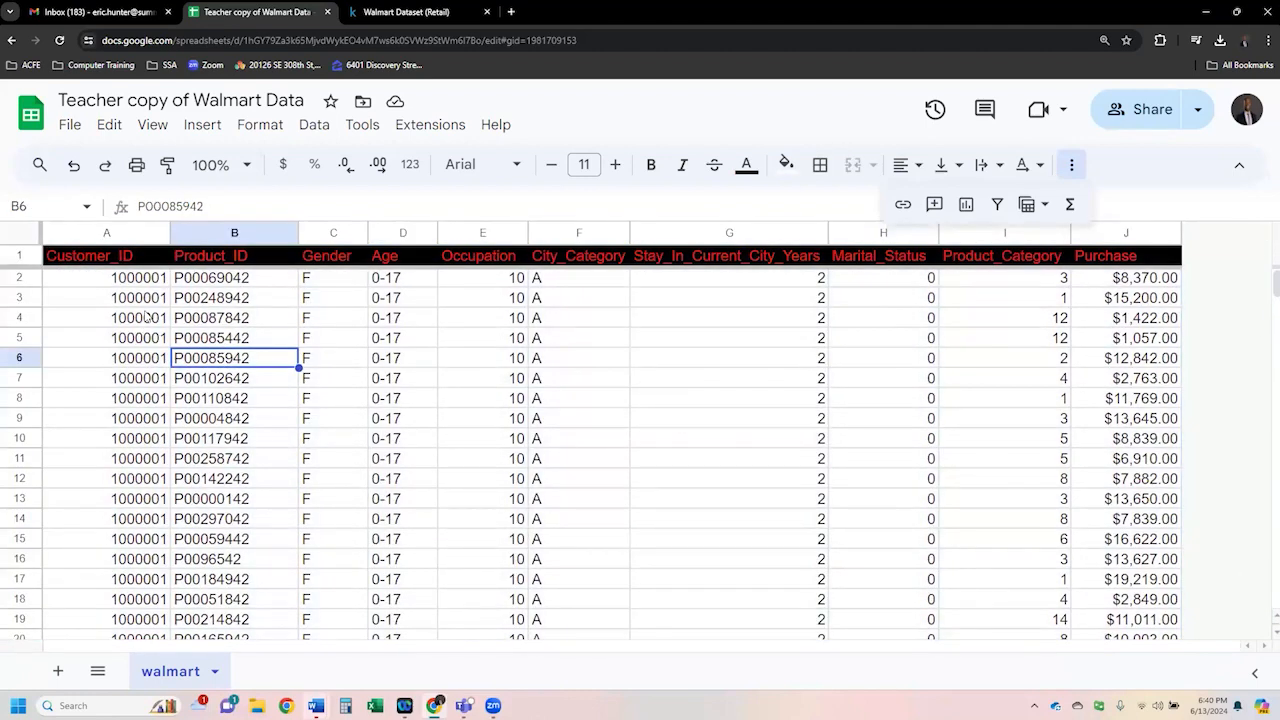
left_click(22, 240)
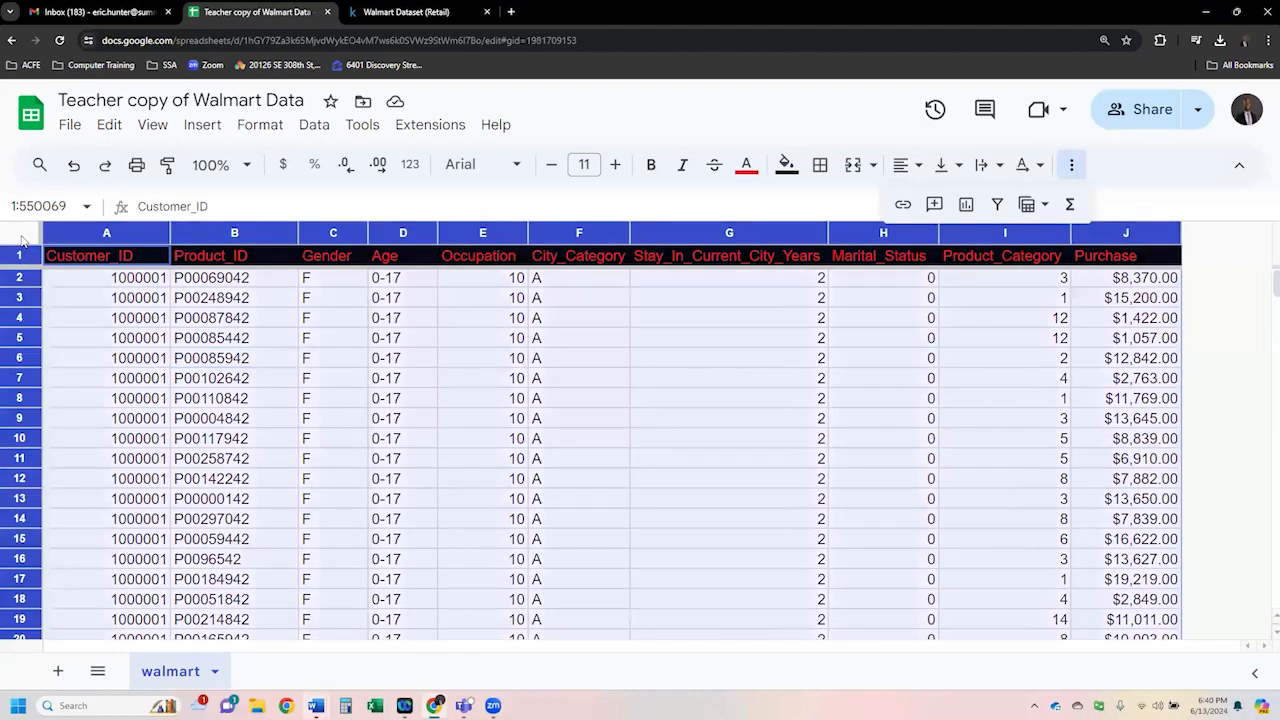
left_click(203, 128)
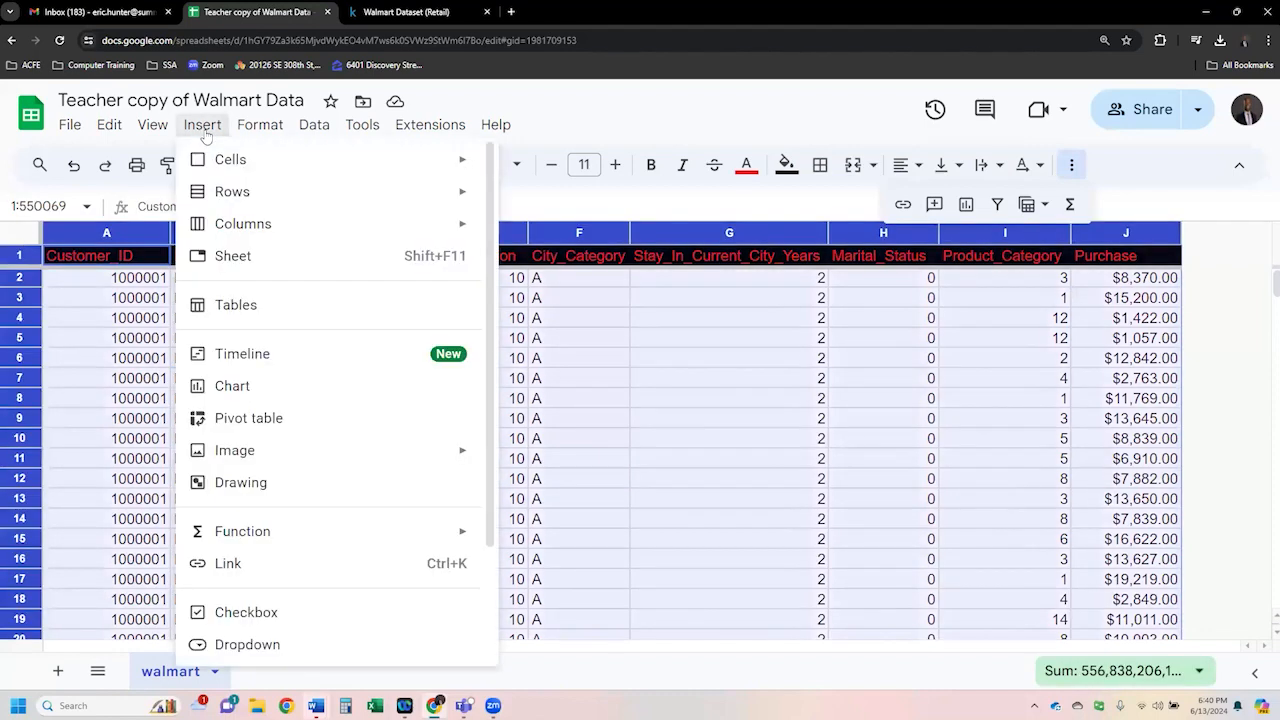
left_click(311, 421)
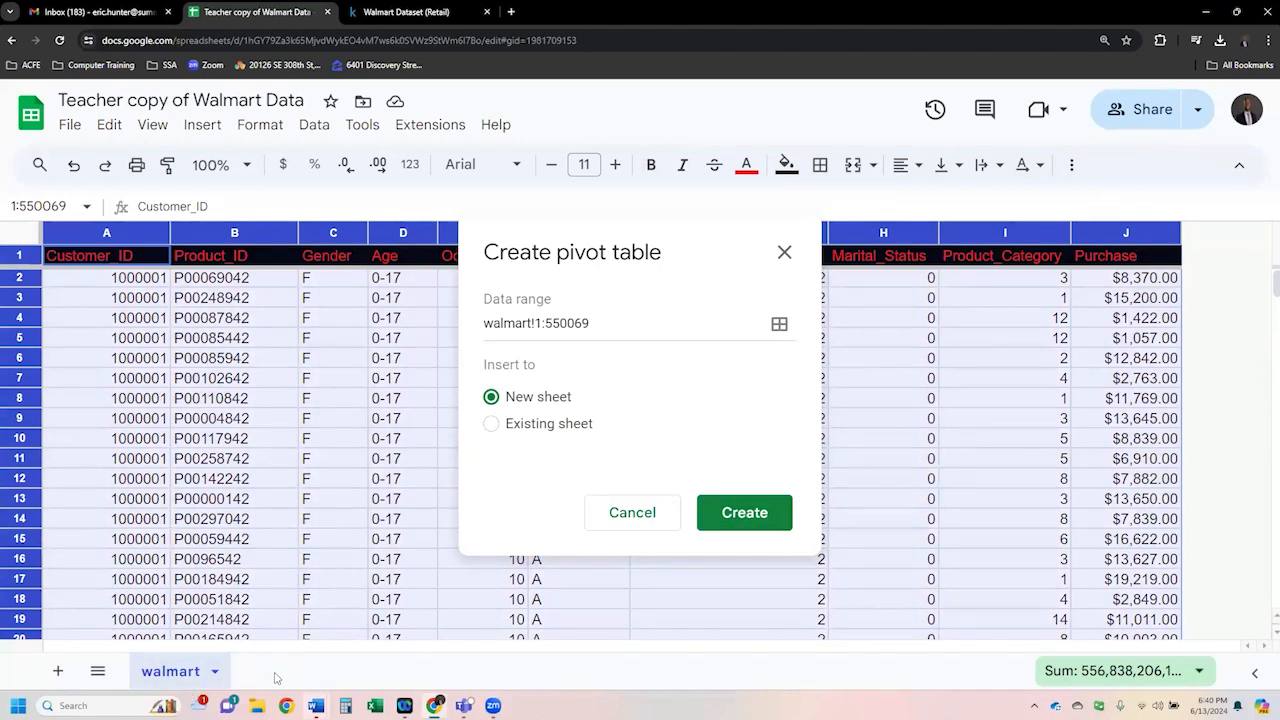
left_click(744, 513)
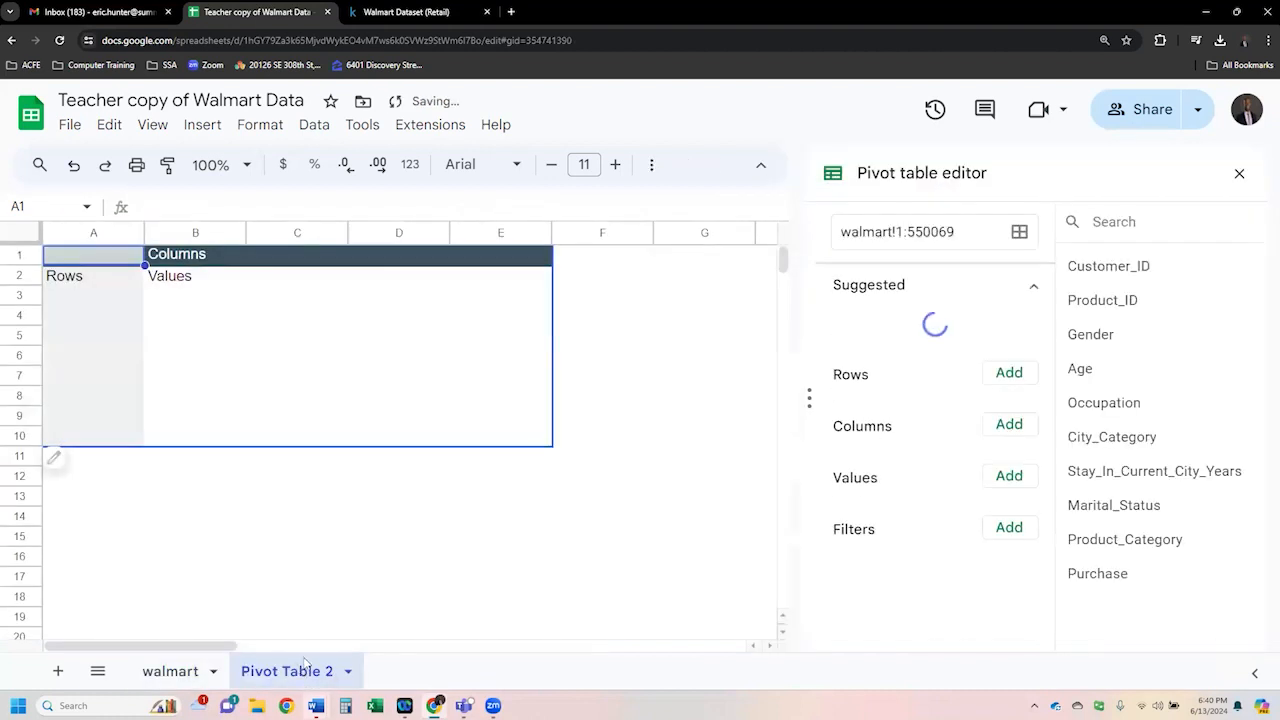
- Open the pivot table editor, add Customer_ID as a value and summarize it by COUNT
left_click(176, 677)
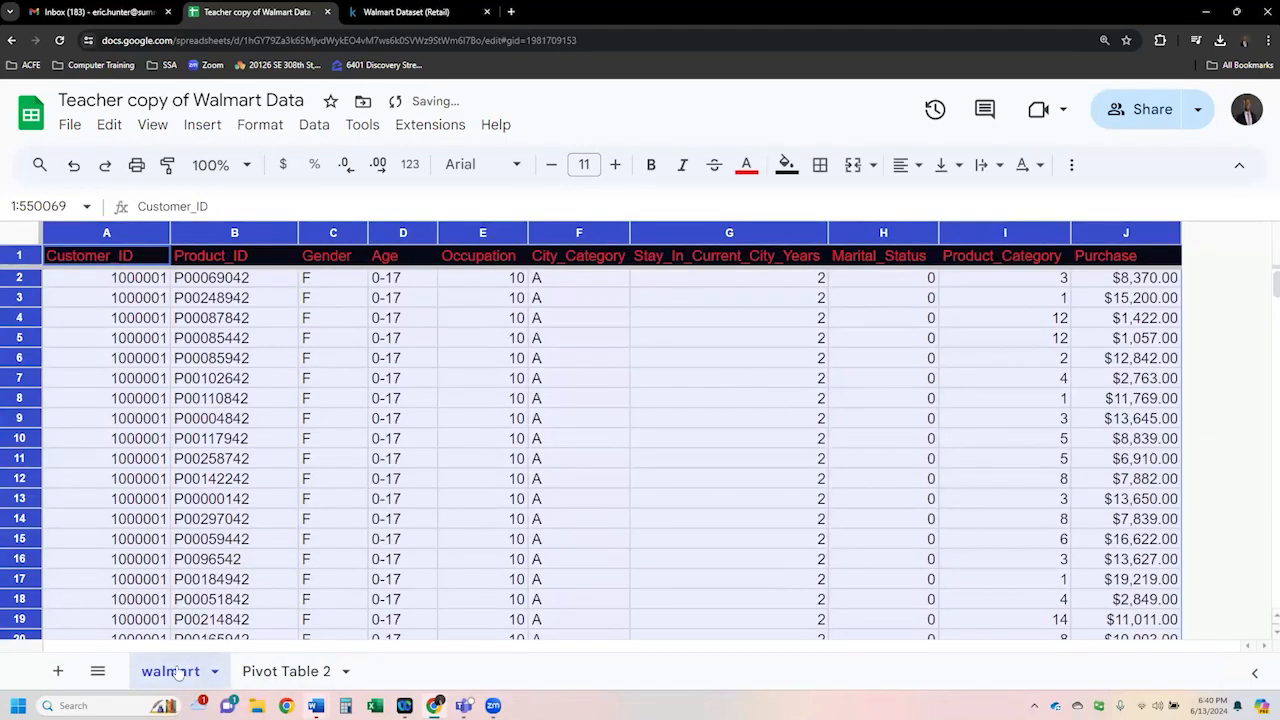
left_click(280, 675)
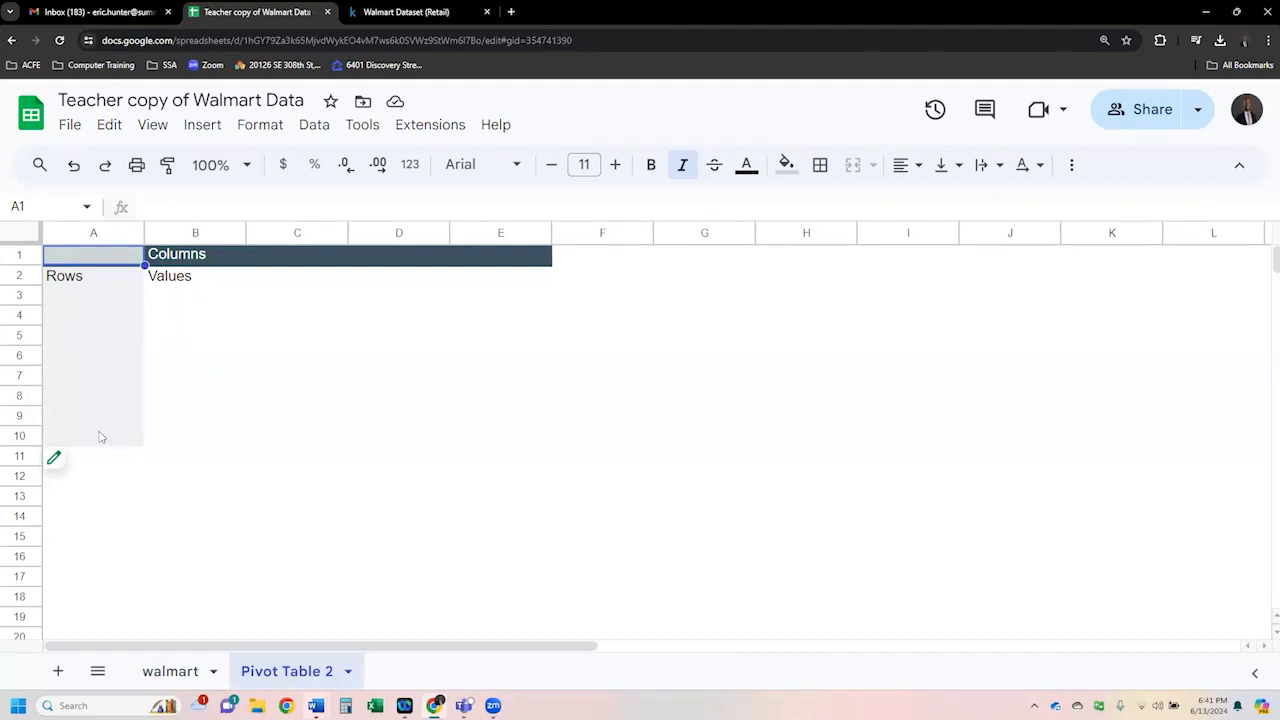
left_click(90, 466)
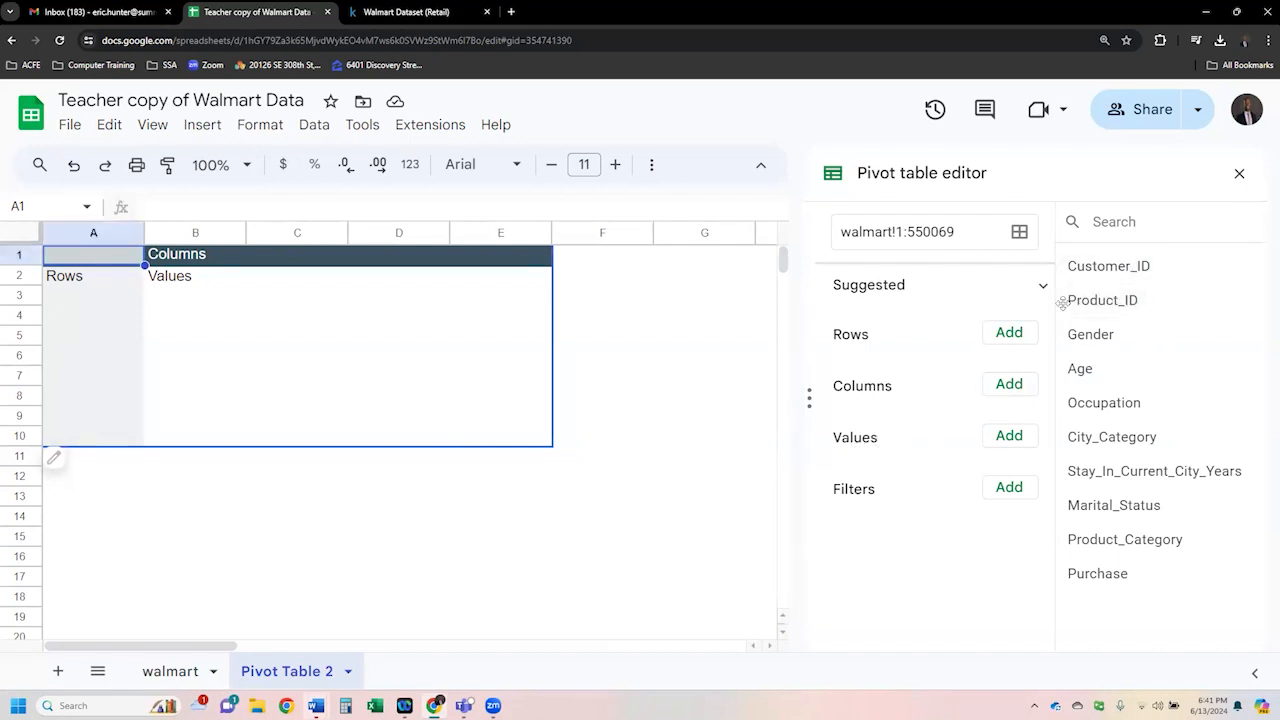
left_click_drag(1090, 266, 895, 475)
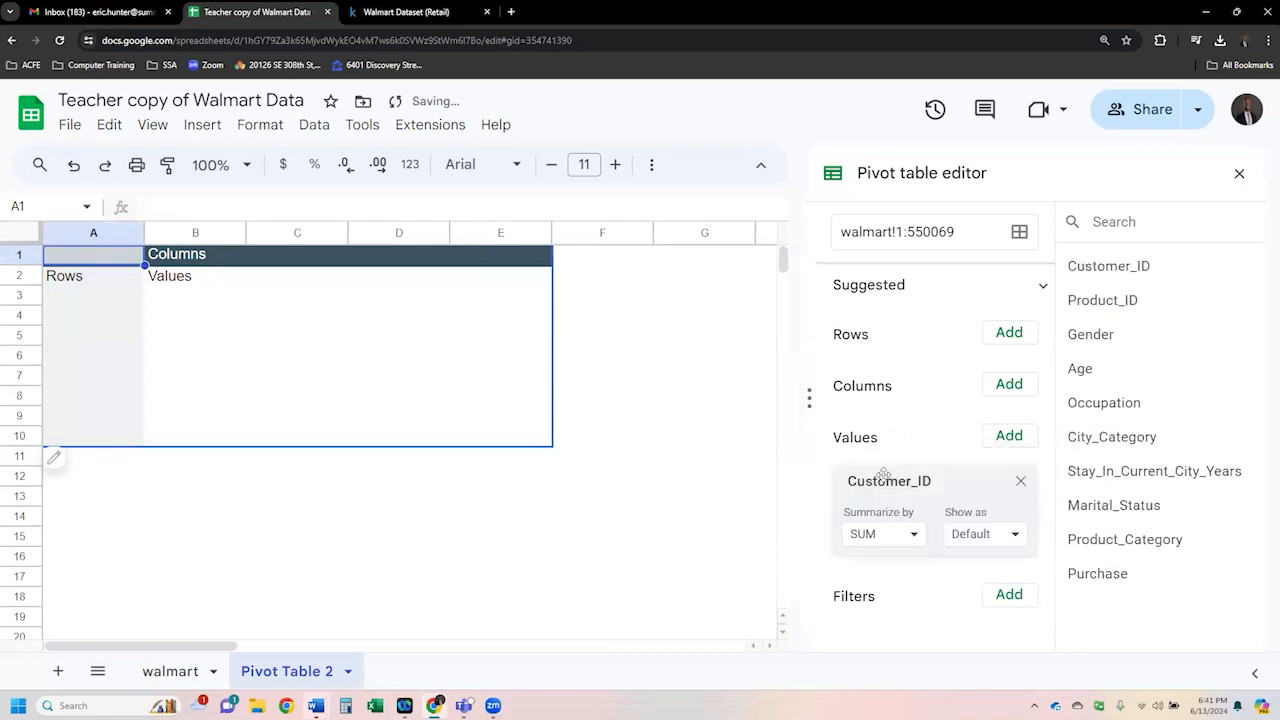
left_click(912, 534)
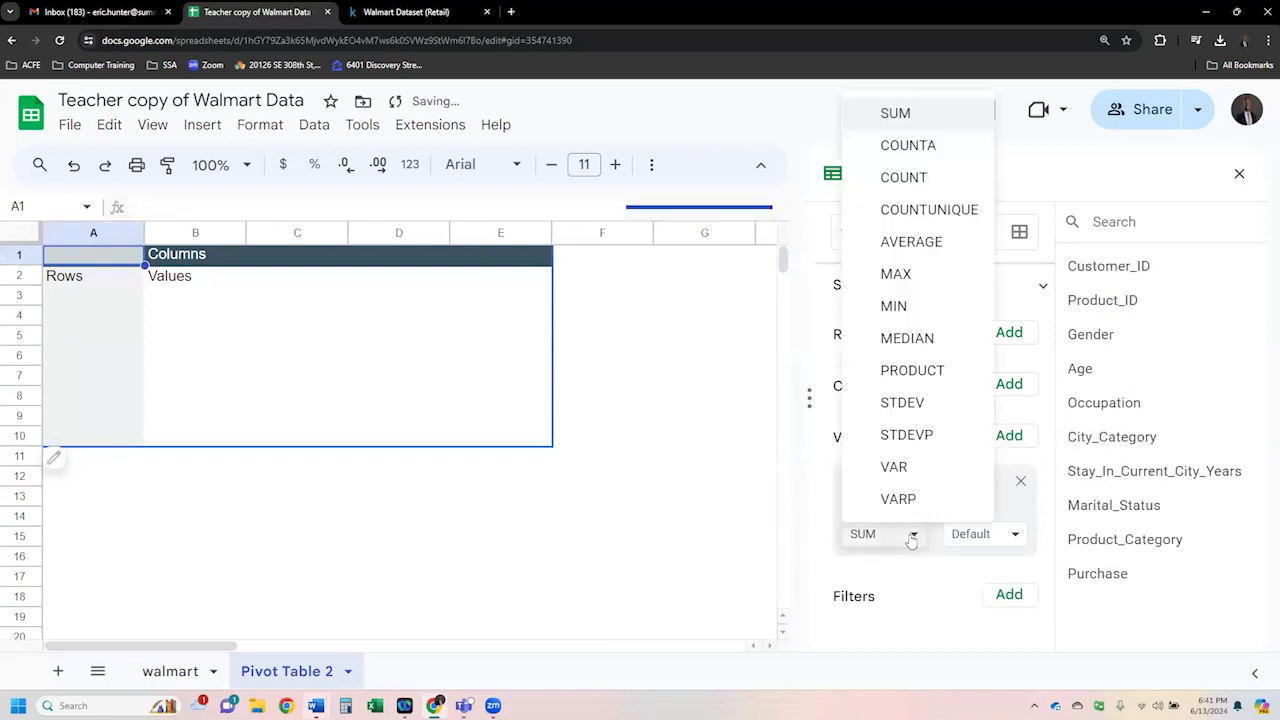
left_click(904, 178)
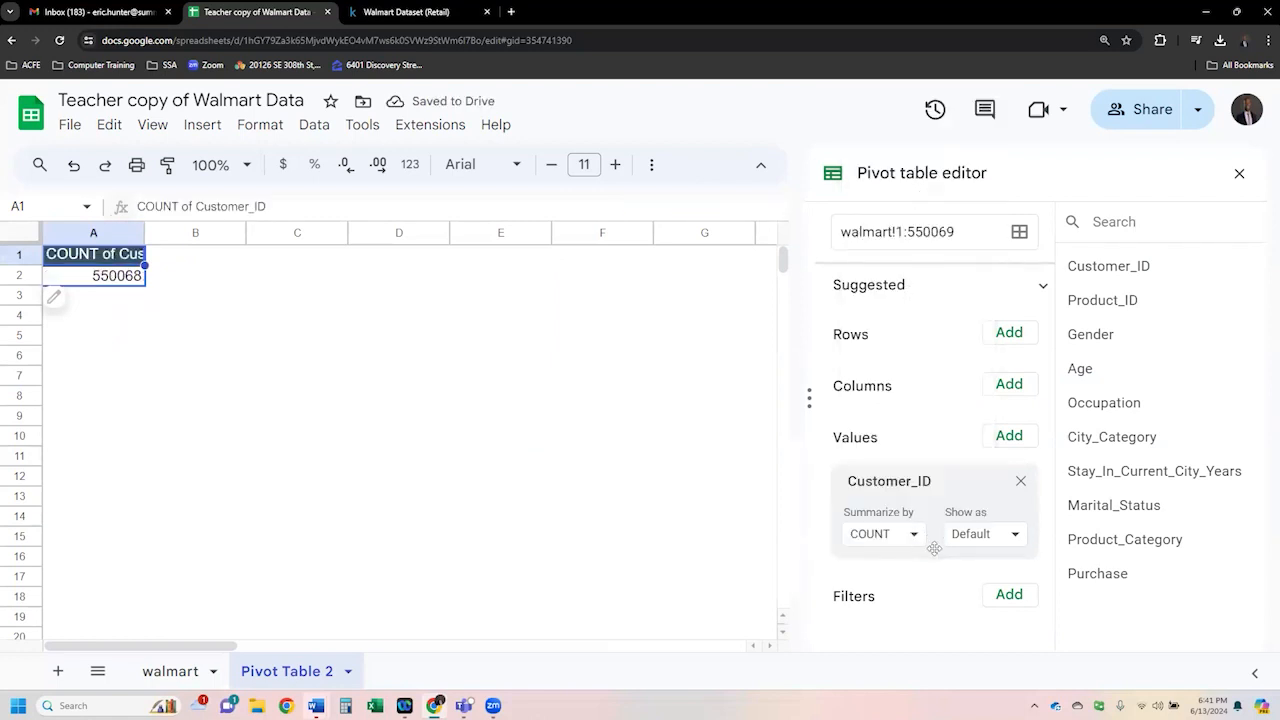
- Change the Customer_ID summary to COUNTA and widen column A
left_click(1011, 544)
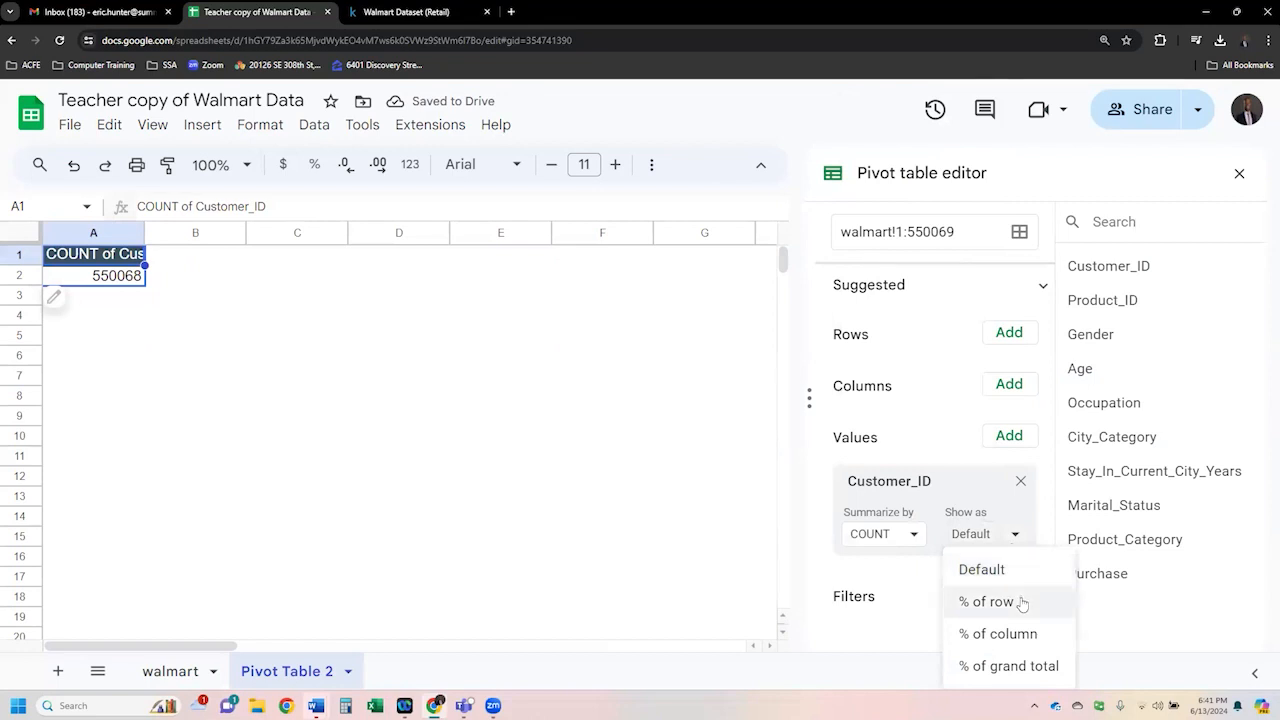
left_click(914, 536)
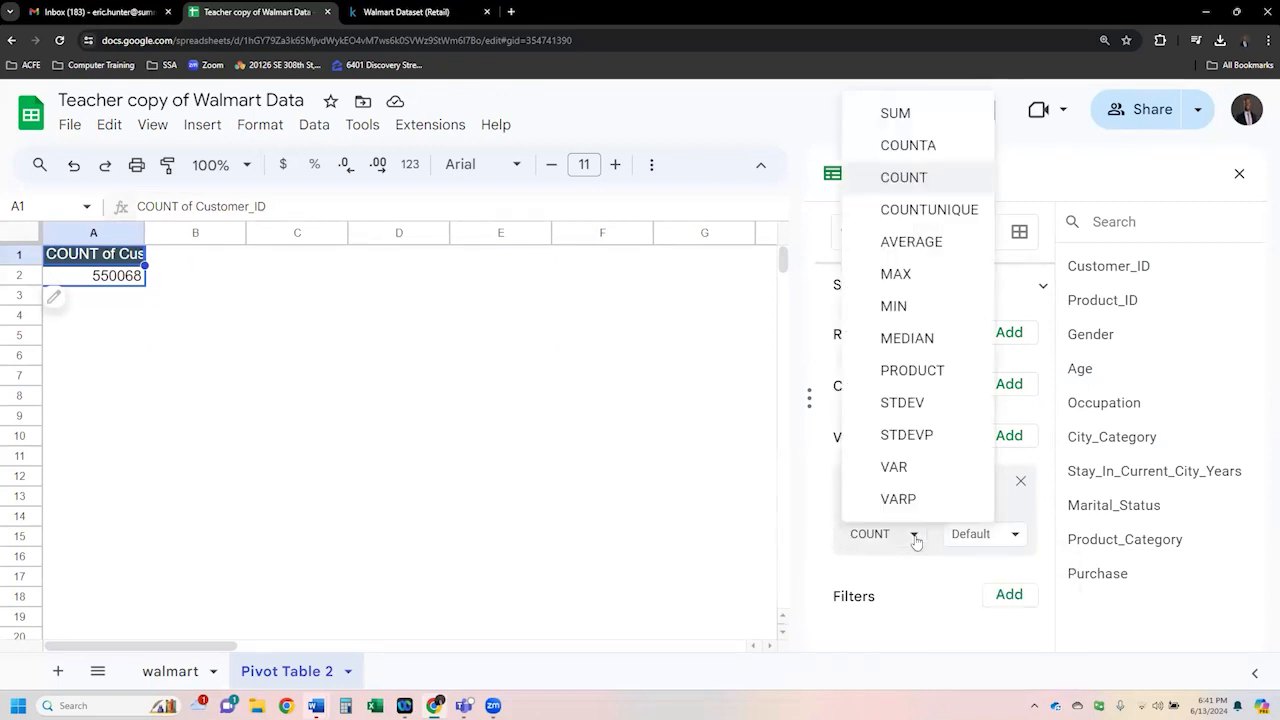
left_click(912, 146)
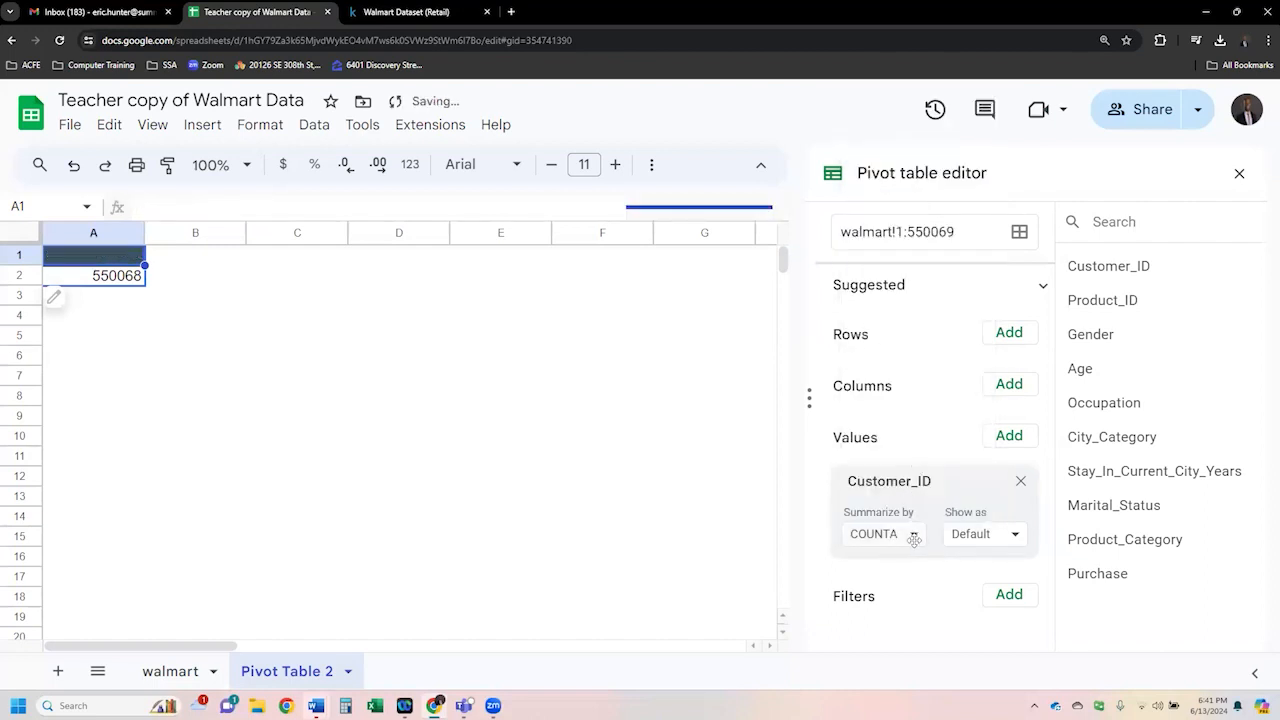
left_click_drag(145, 232, 176, 232)
- Change the Customer_ID summary to COUNTUNIQUE and widen column A to fit the header
left_click(1007, 540)
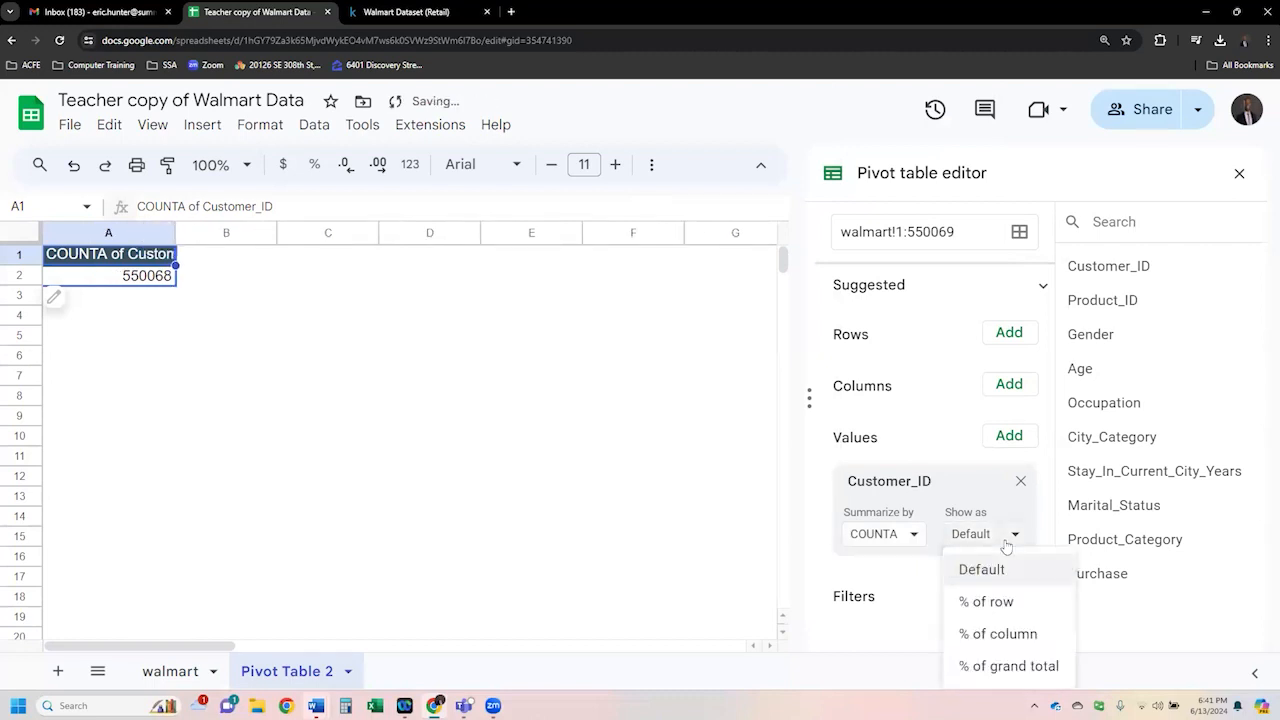
left_click(906, 546)
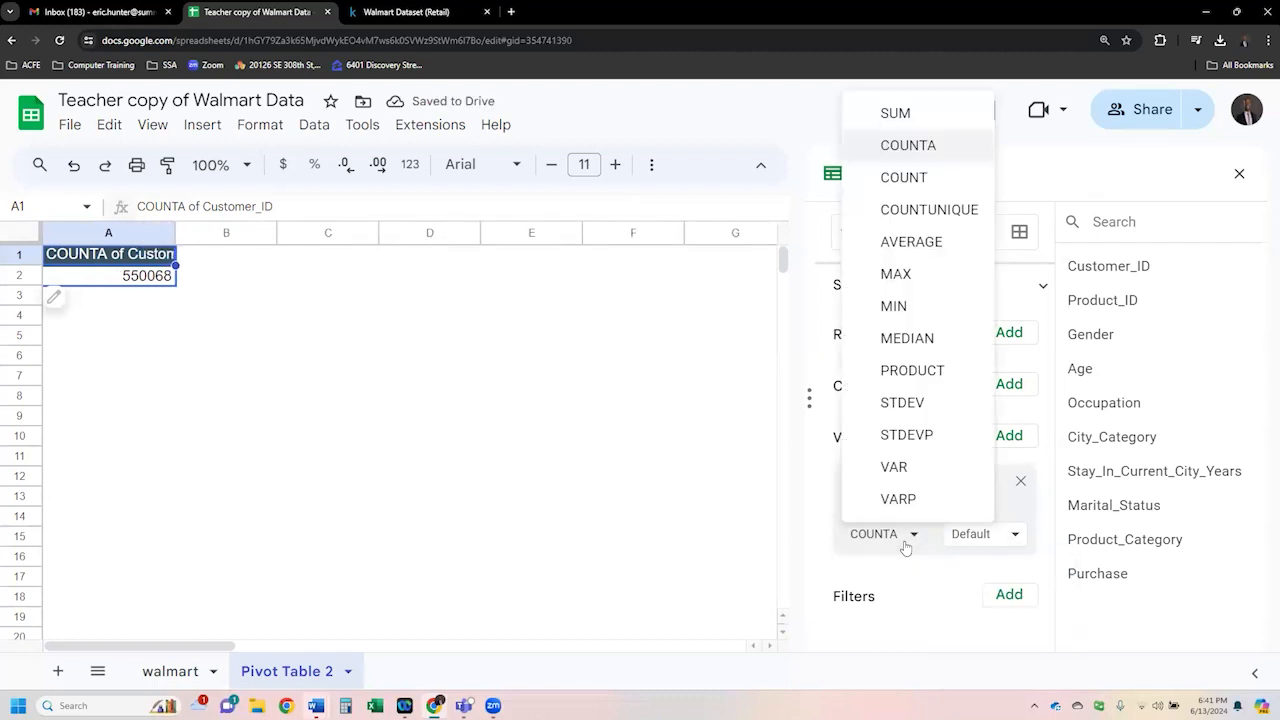
left_click(810, 489)
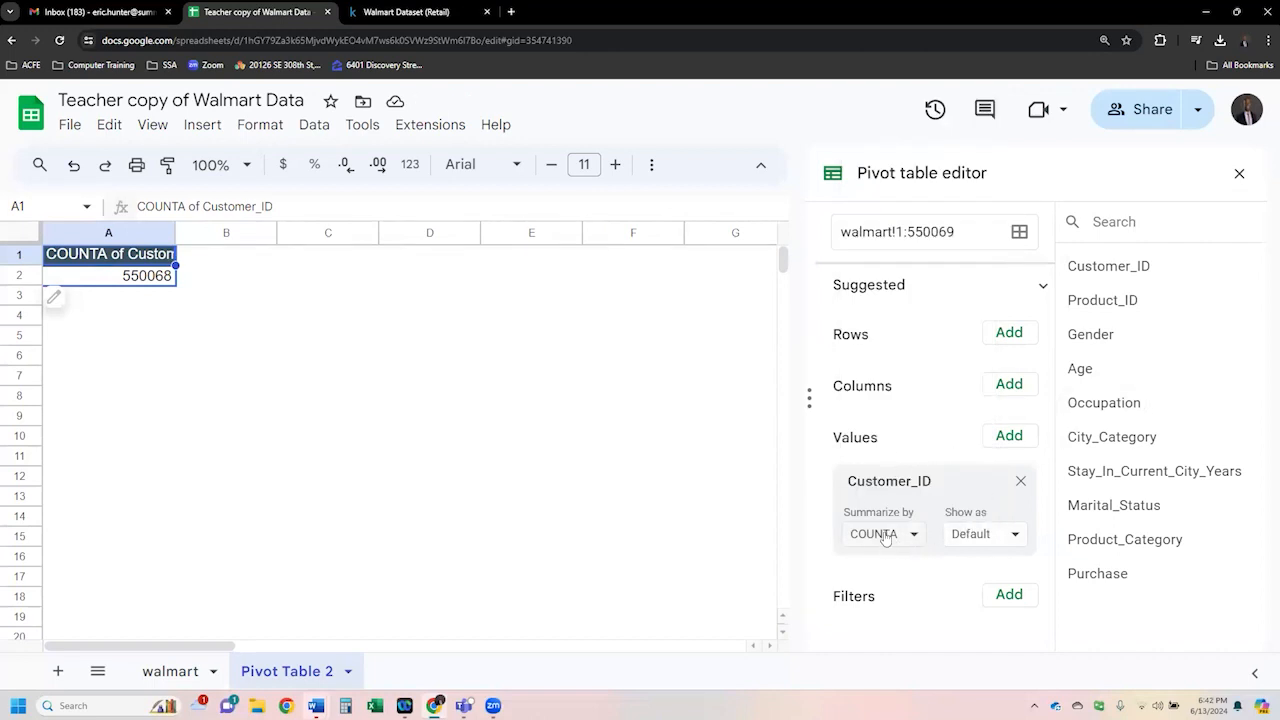
left_click(930, 542)
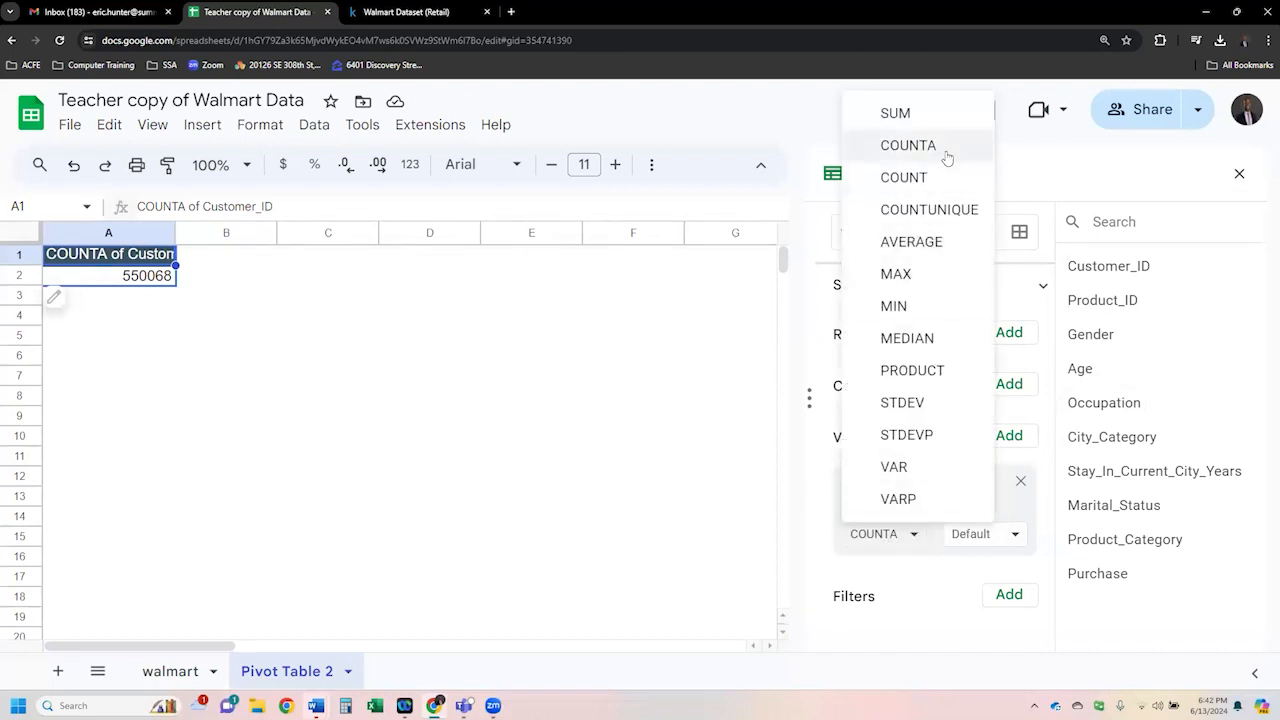
left_click(954, 218)
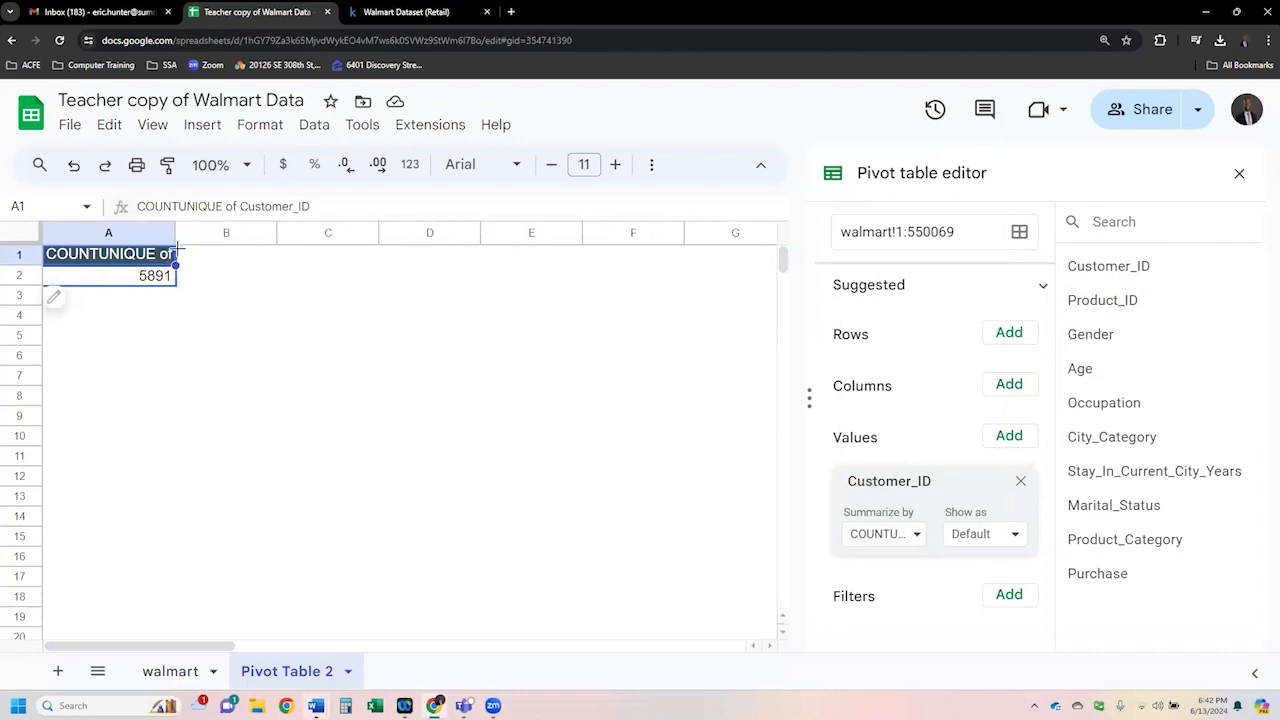
left_click_drag(176, 234, 306, 234)
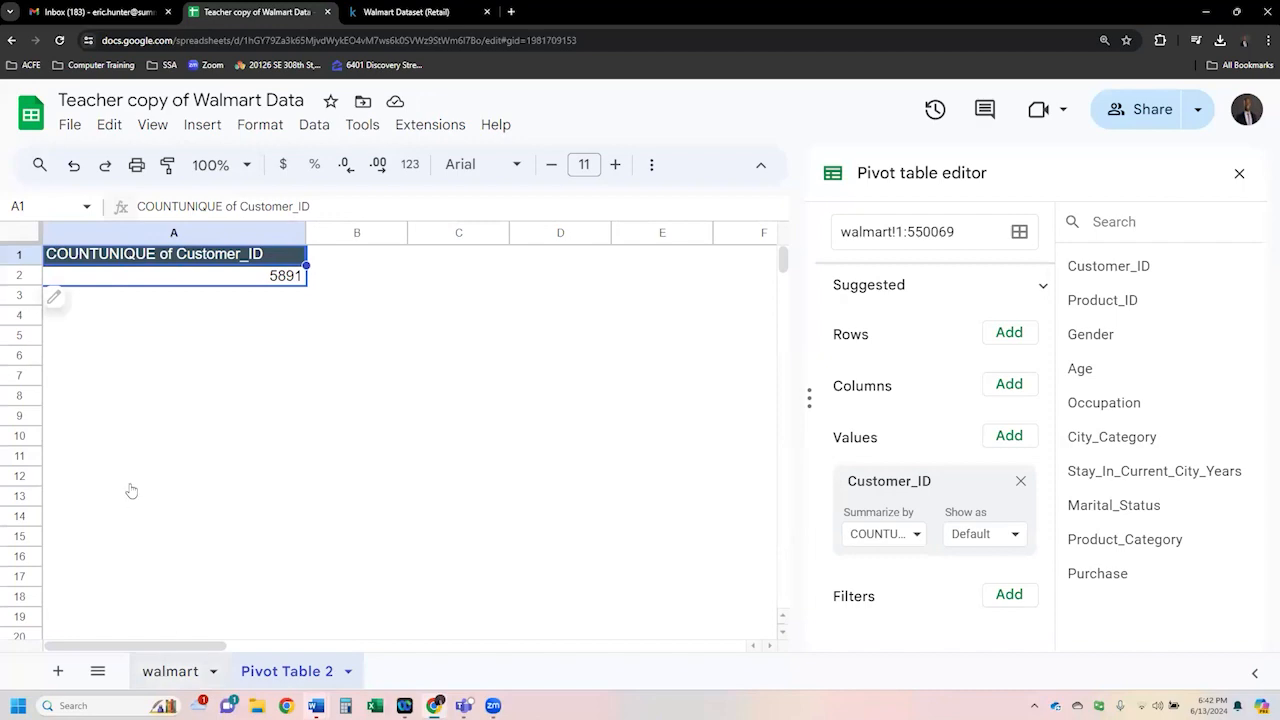
- Compare the Customer_ID column on the walmart sheet with the pivot table result
left_click(170, 671)
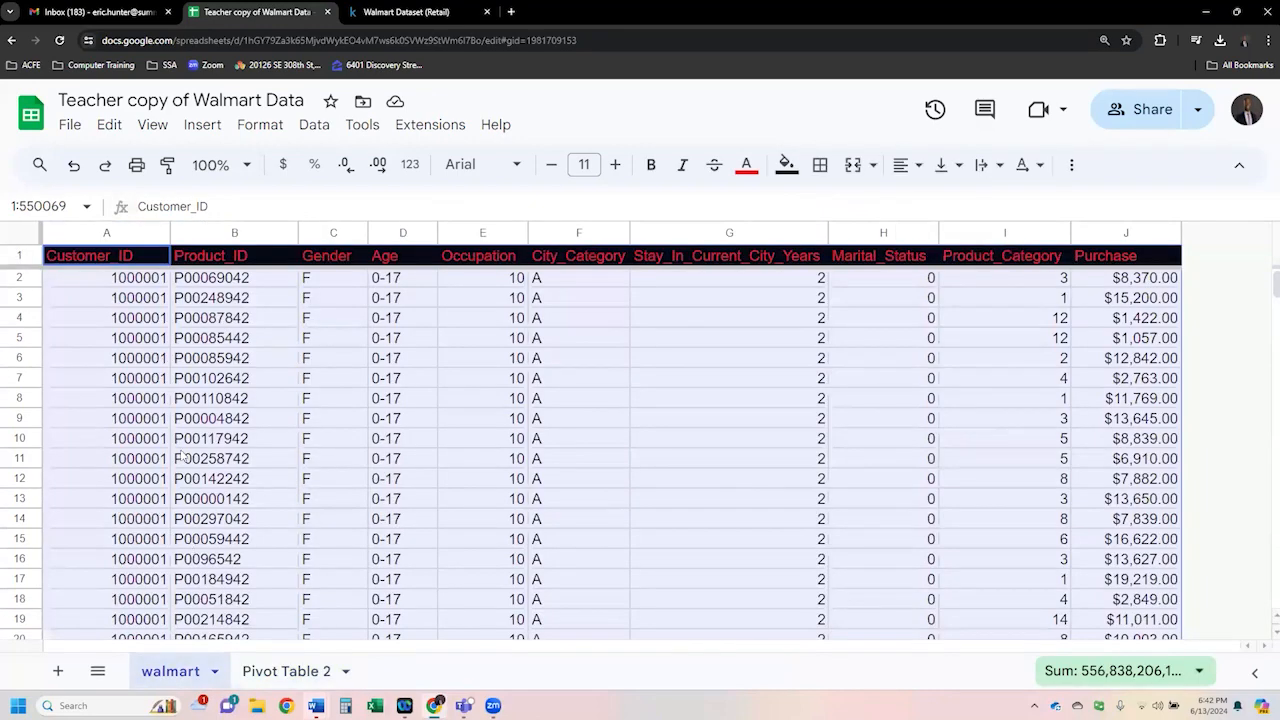
left_click(150, 338)
left_click_drag(150, 281, 145, 605)
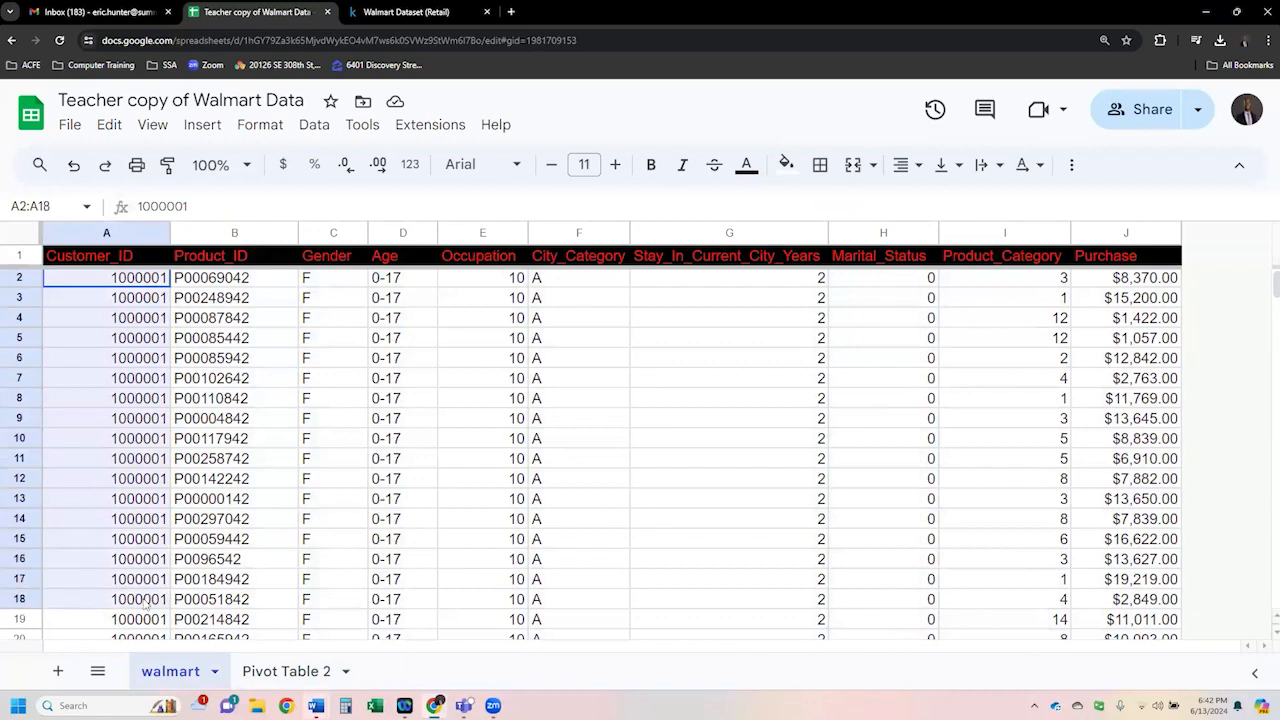
left_click(287, 671)
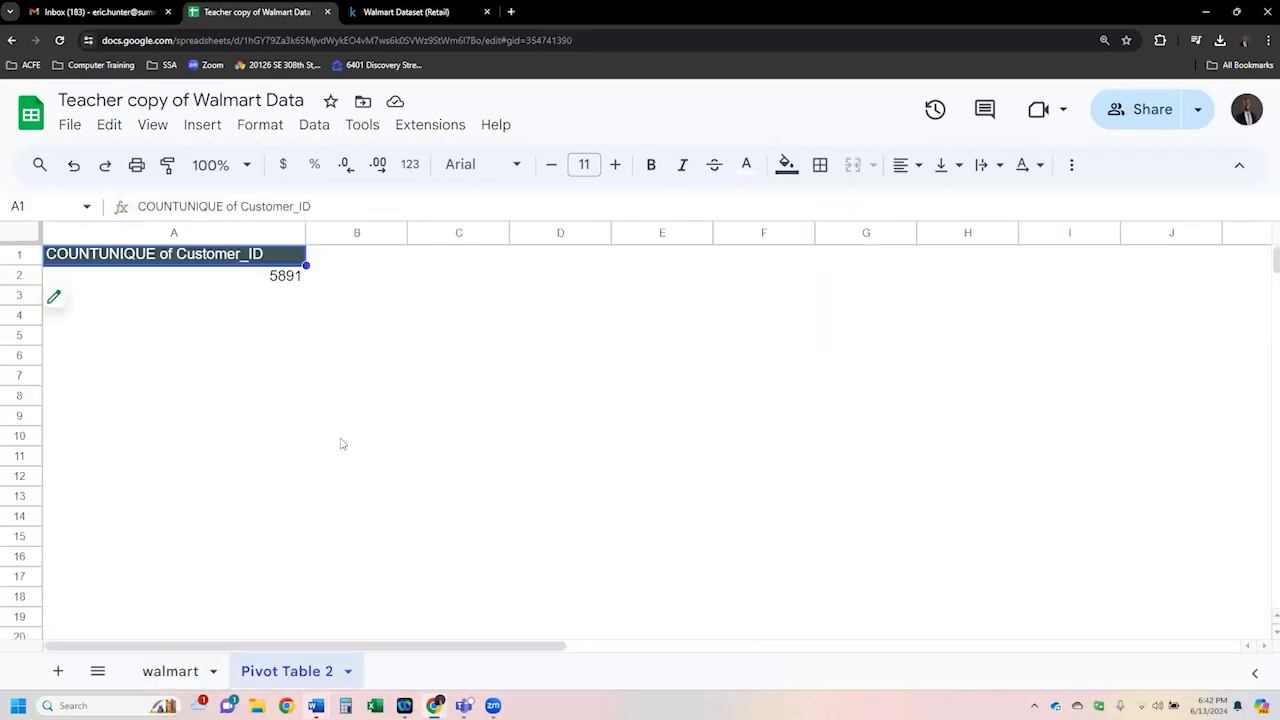
left_click(250, 285)
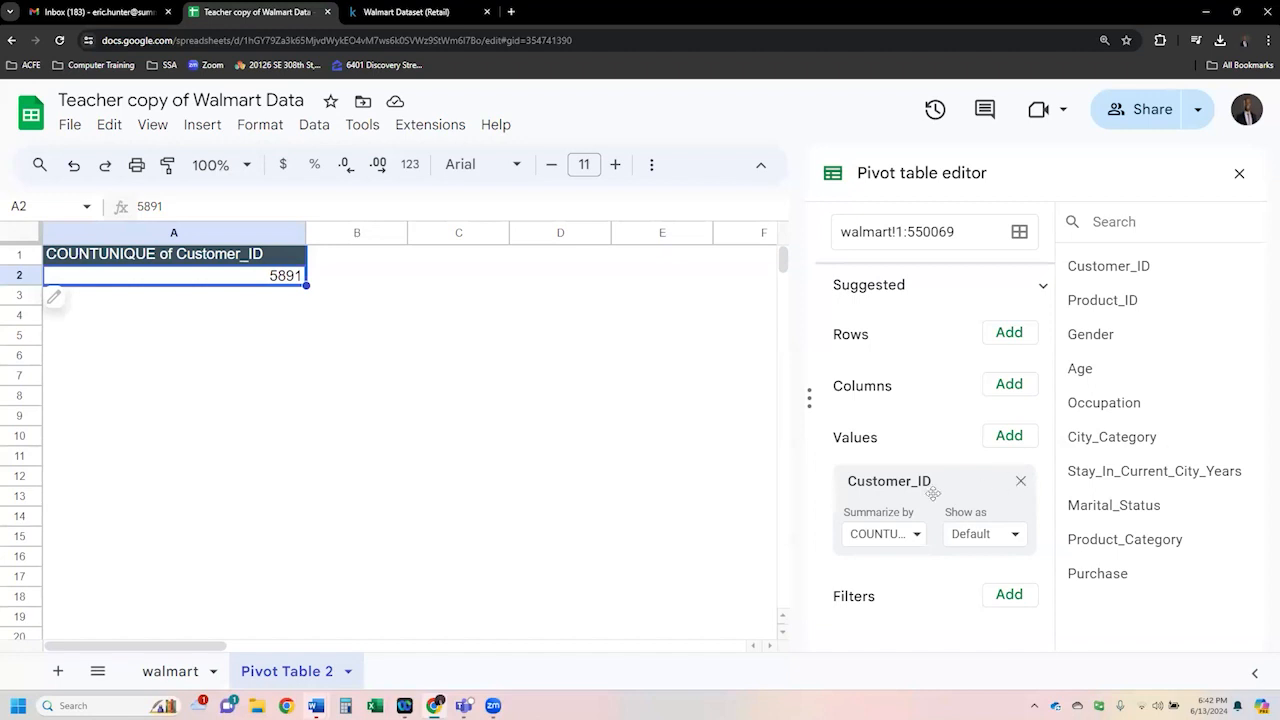
- Remove Customer_ID from the pivot values and add it as the row field instead
left_click_drag(917, 482, 953, 379)
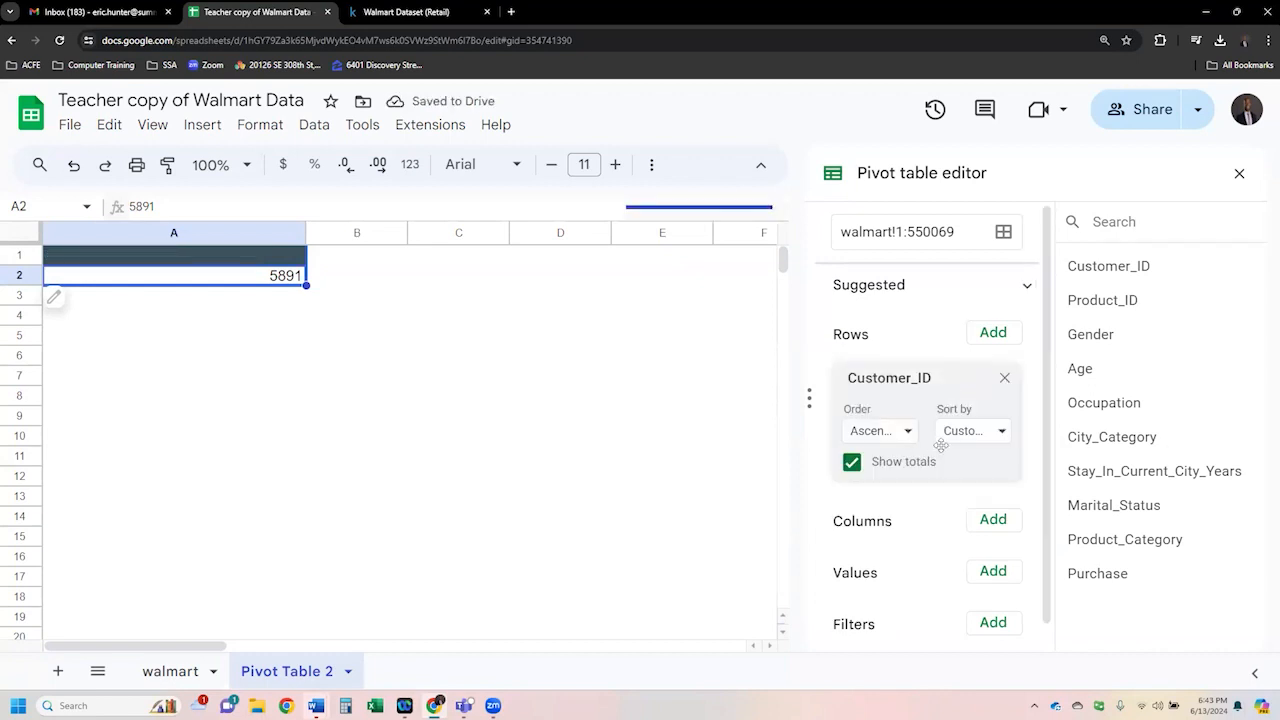
left_click(1005, 380)
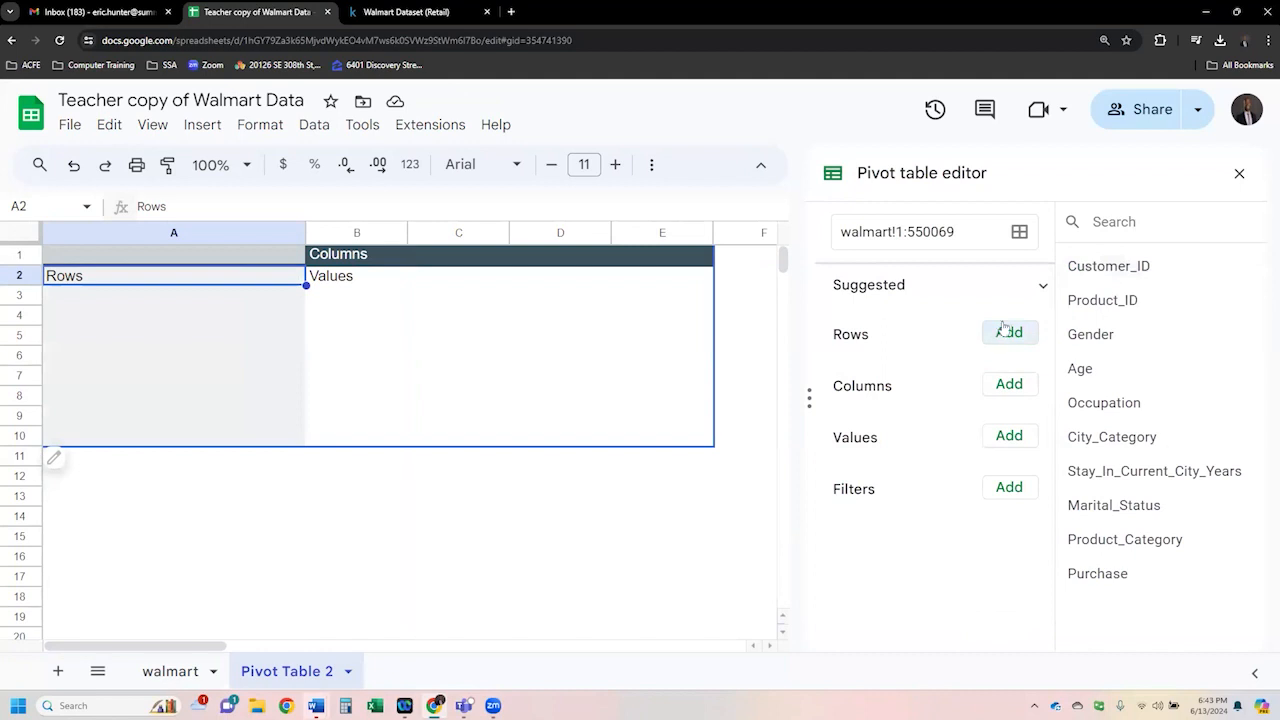
left_click_drag(1078, 266, 891, 360)
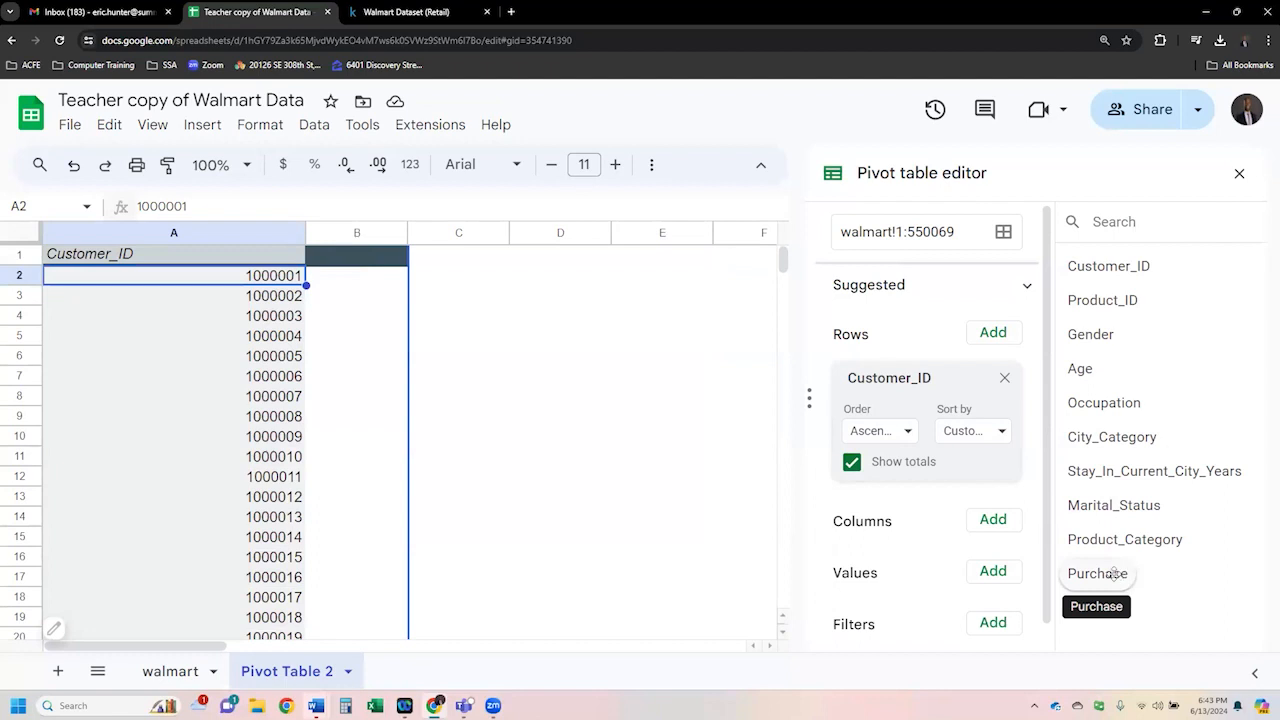
- Add Purchase to the pivot table values, summarized by SUM
left_click_drag(1120, 572, 892, 603)
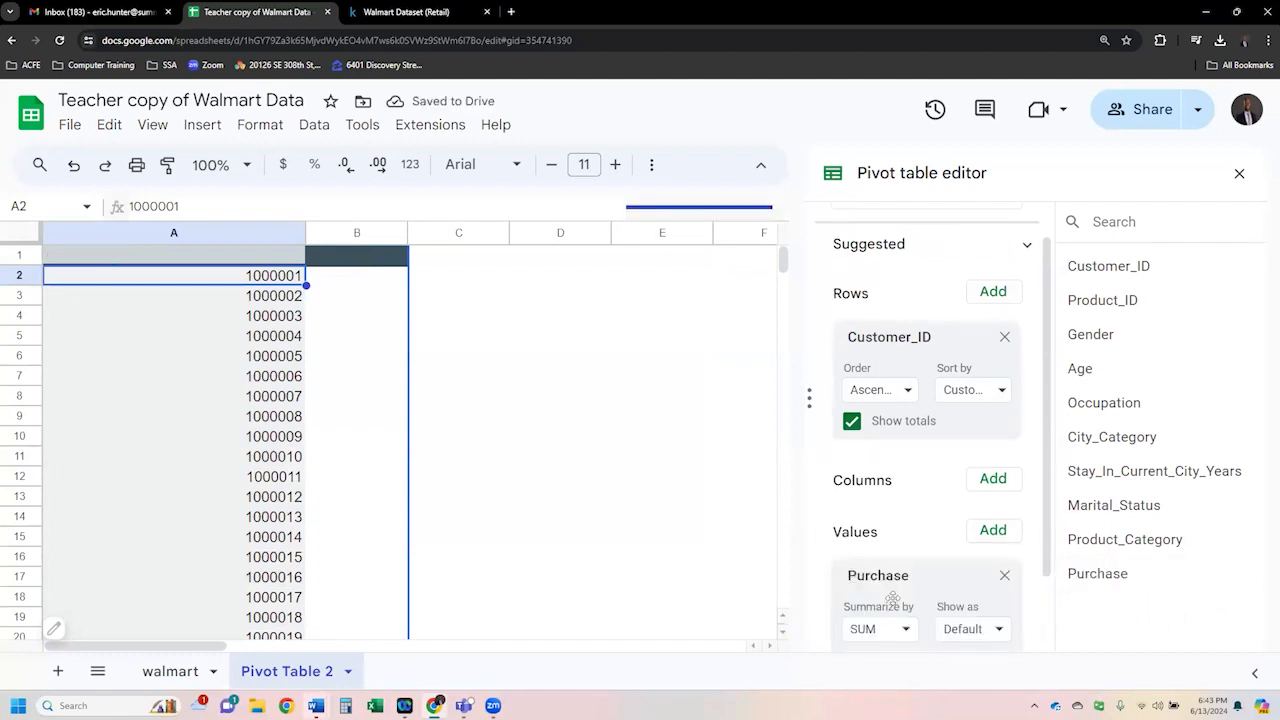
scroll(893, 602, "down", 1)
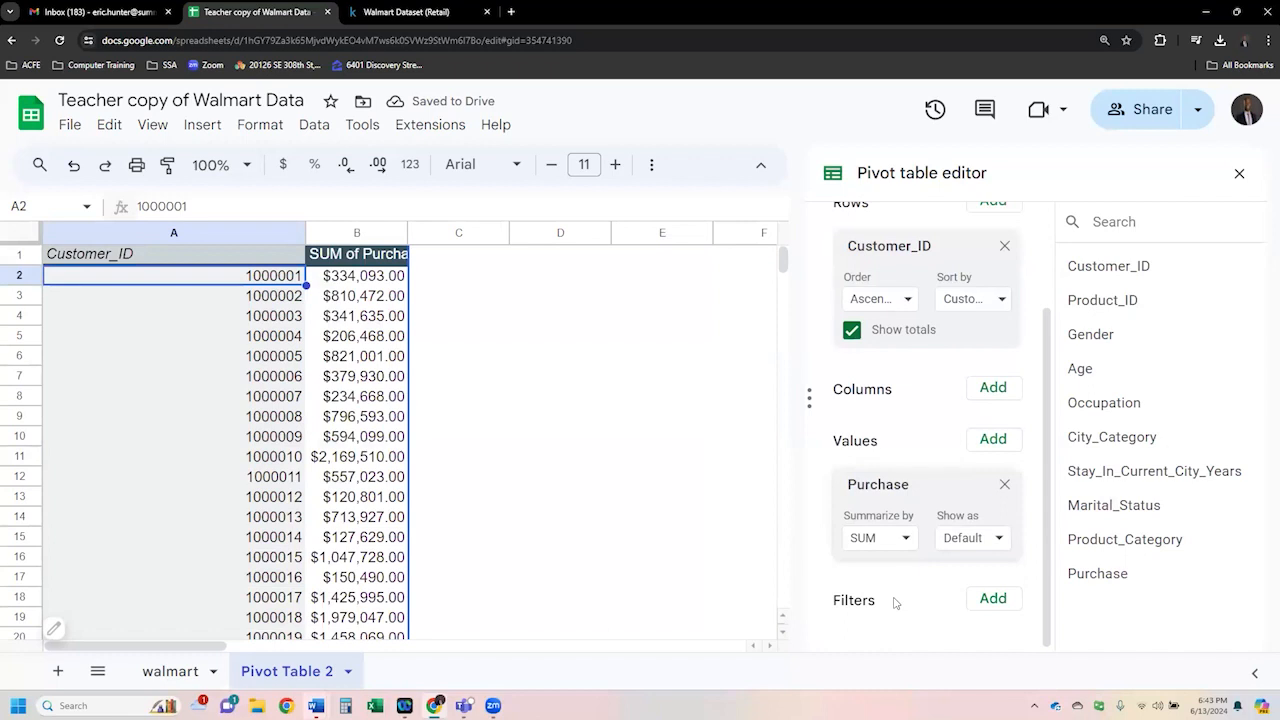
left_click(907, 540)
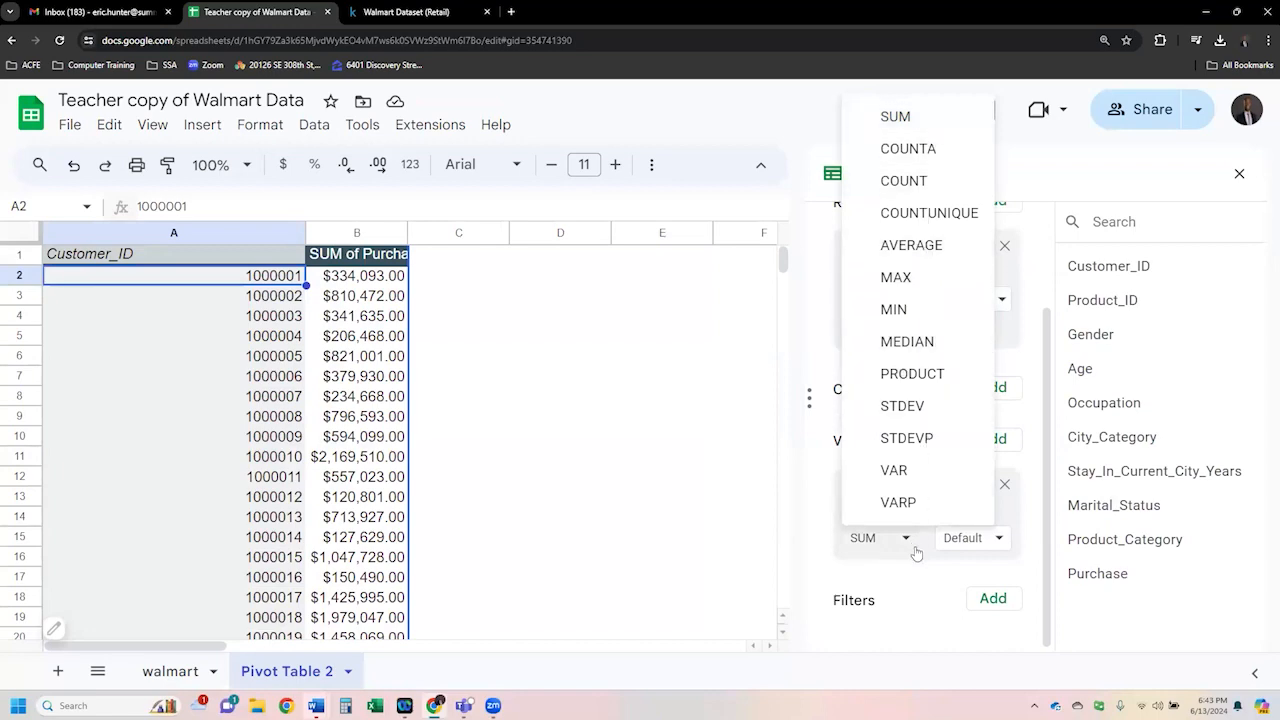
- Compare the first customer's purchases on the walmart sheet with the pivot table's purchase sum
left_click(185, 680)
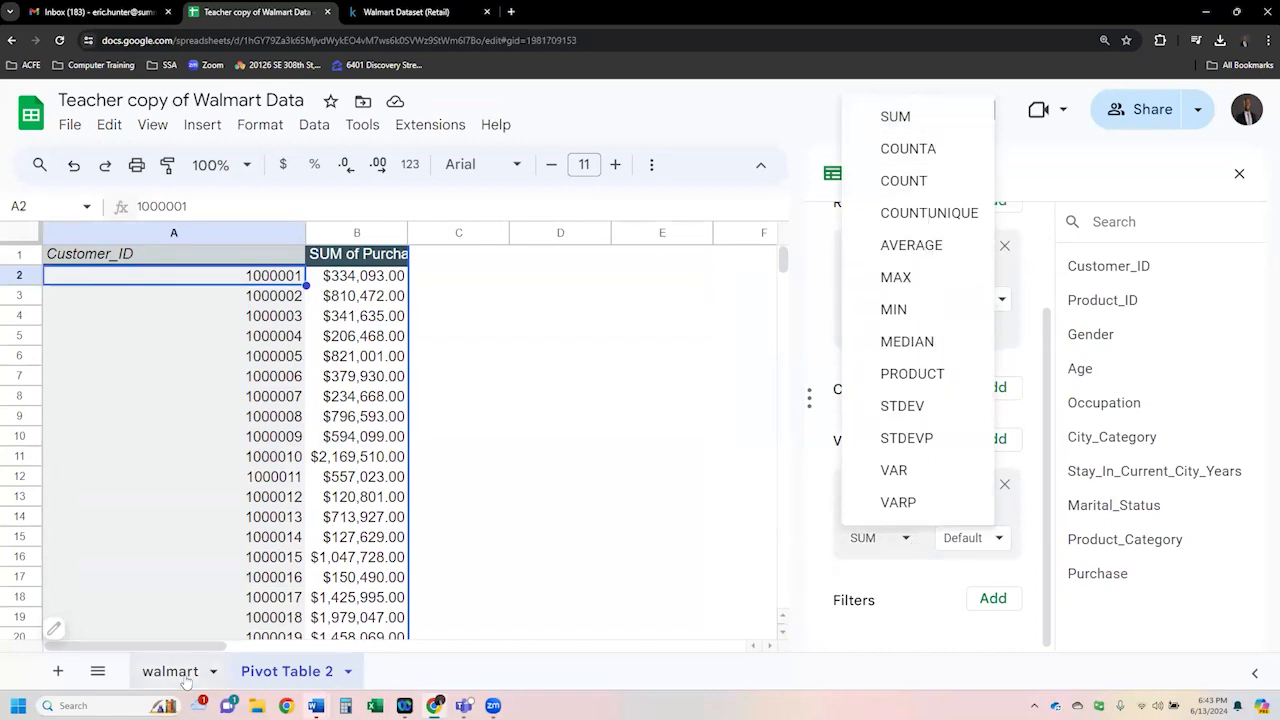
left_click_drag(1137, 280, 1138, 440)
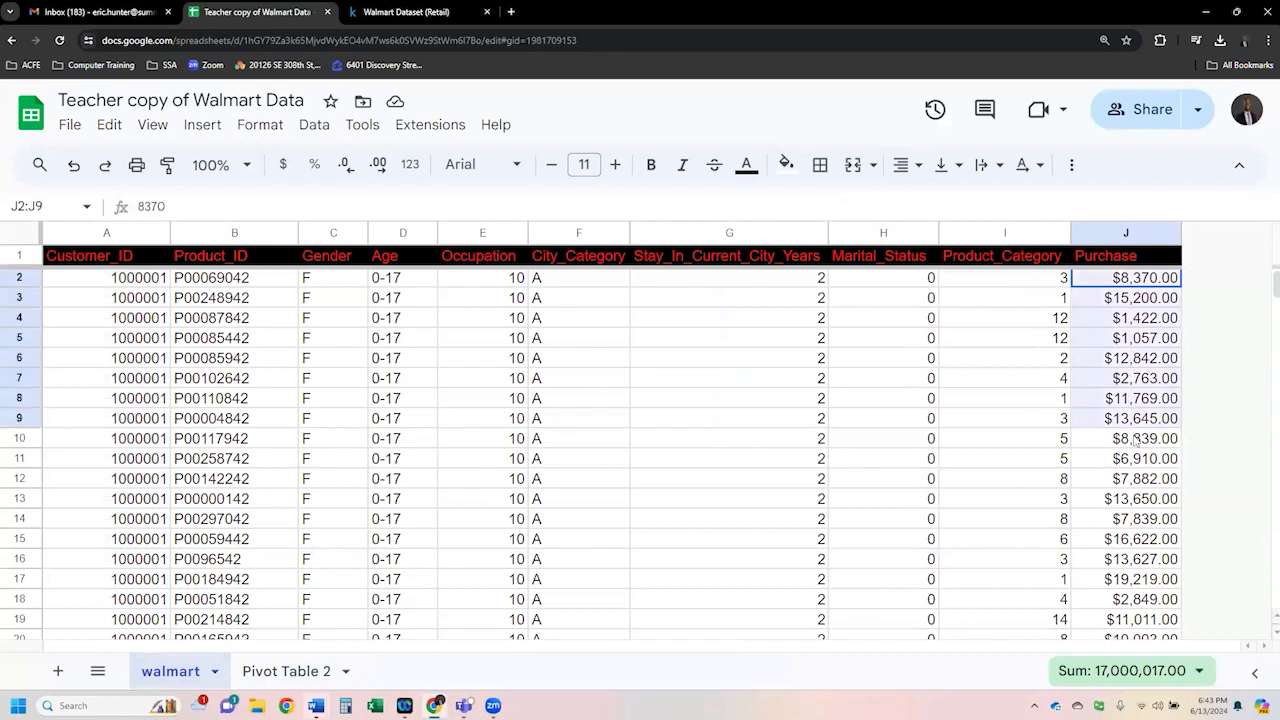
left_click_drag(139, 288, 136, 362)
left_click(285, 671)
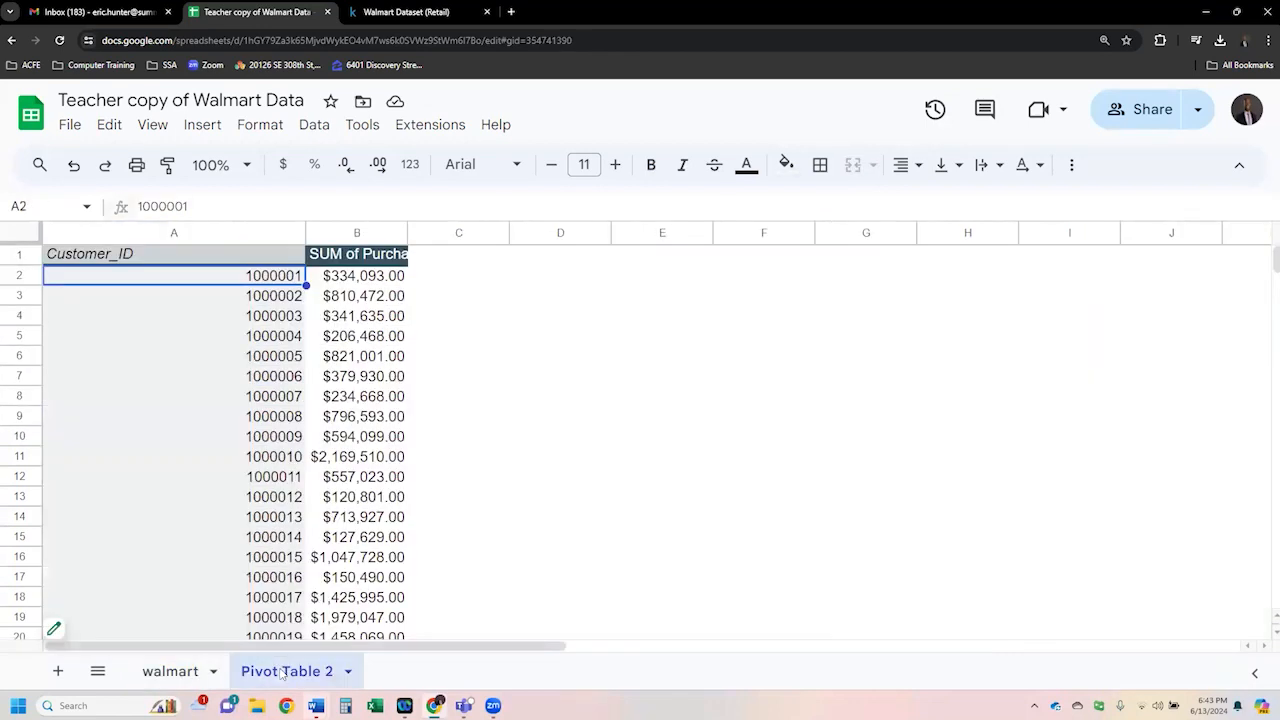
- Widen column B to fit the SUM of Purchase header and check the customer totals
left_click_drag(407, 232, 484, 232)
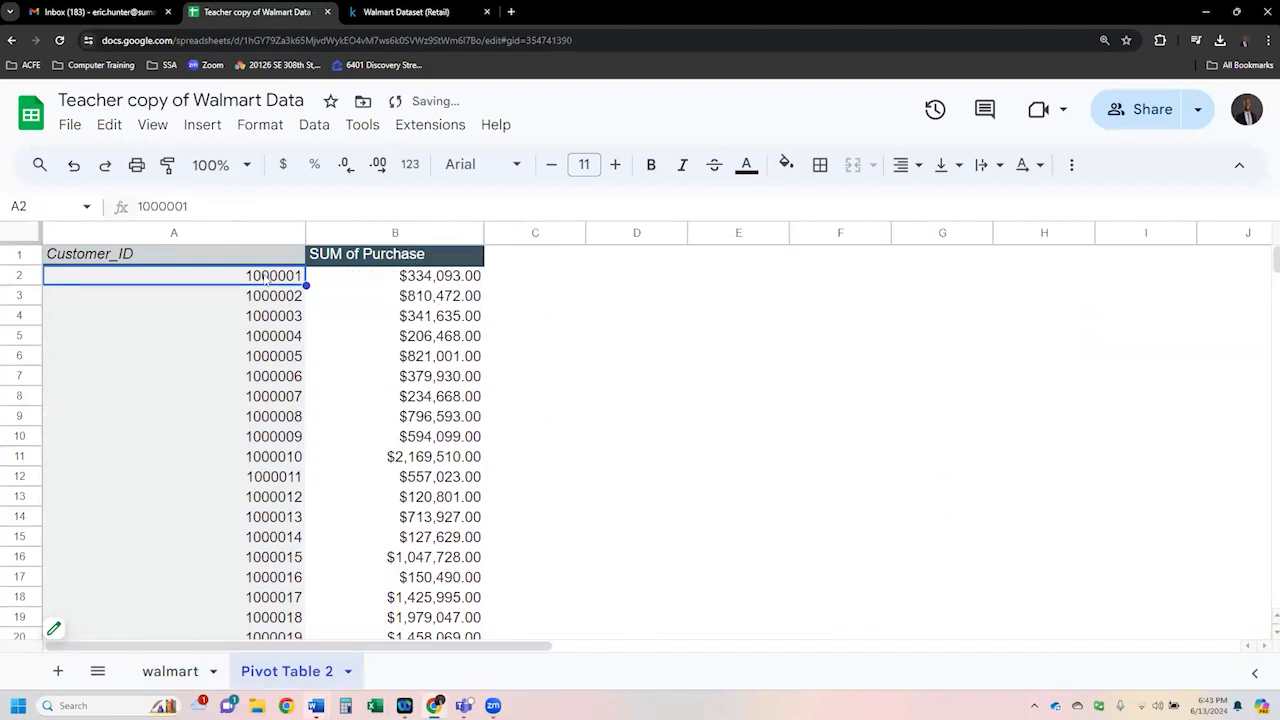
left_click(423, 283)
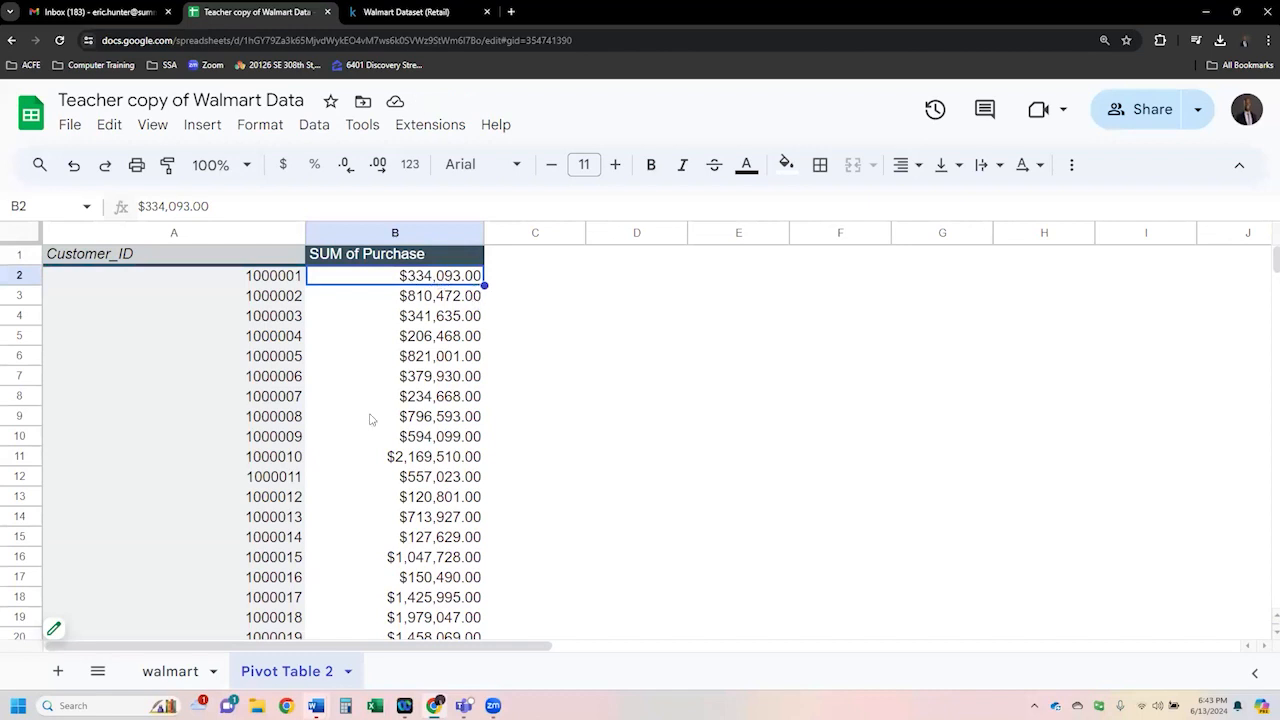
left_click(284, 463)
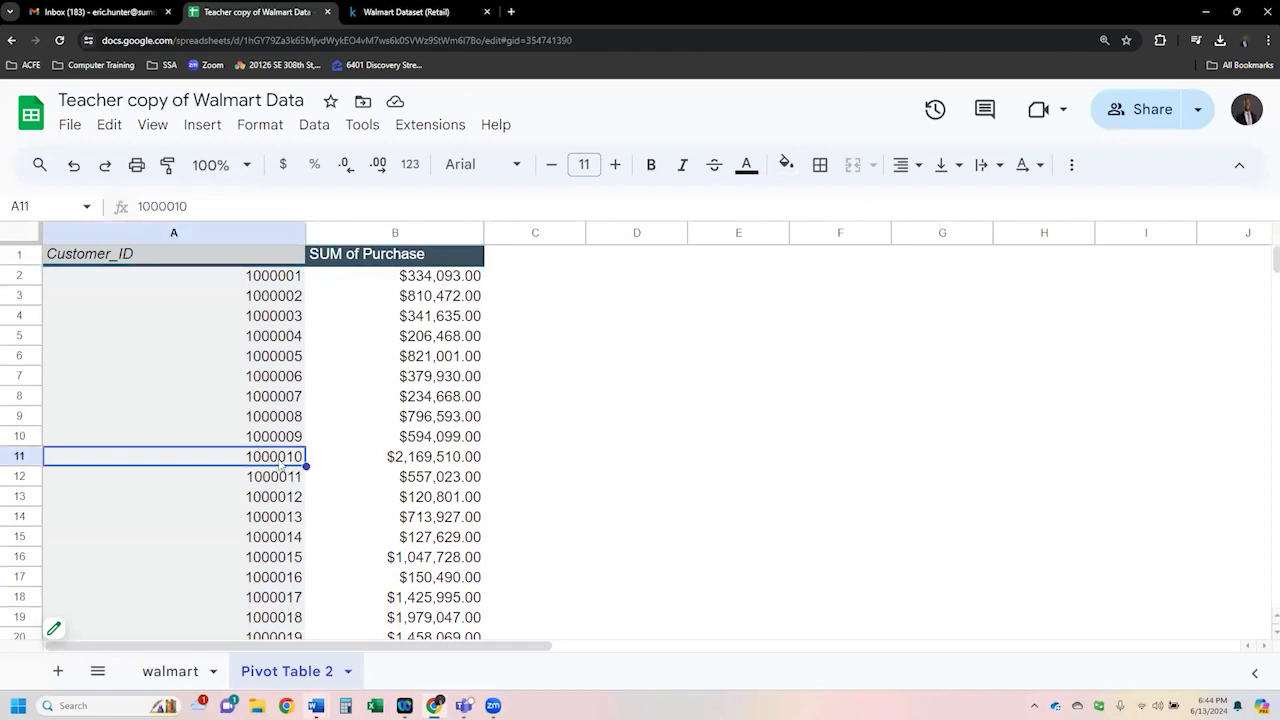
left_click(401, 456)
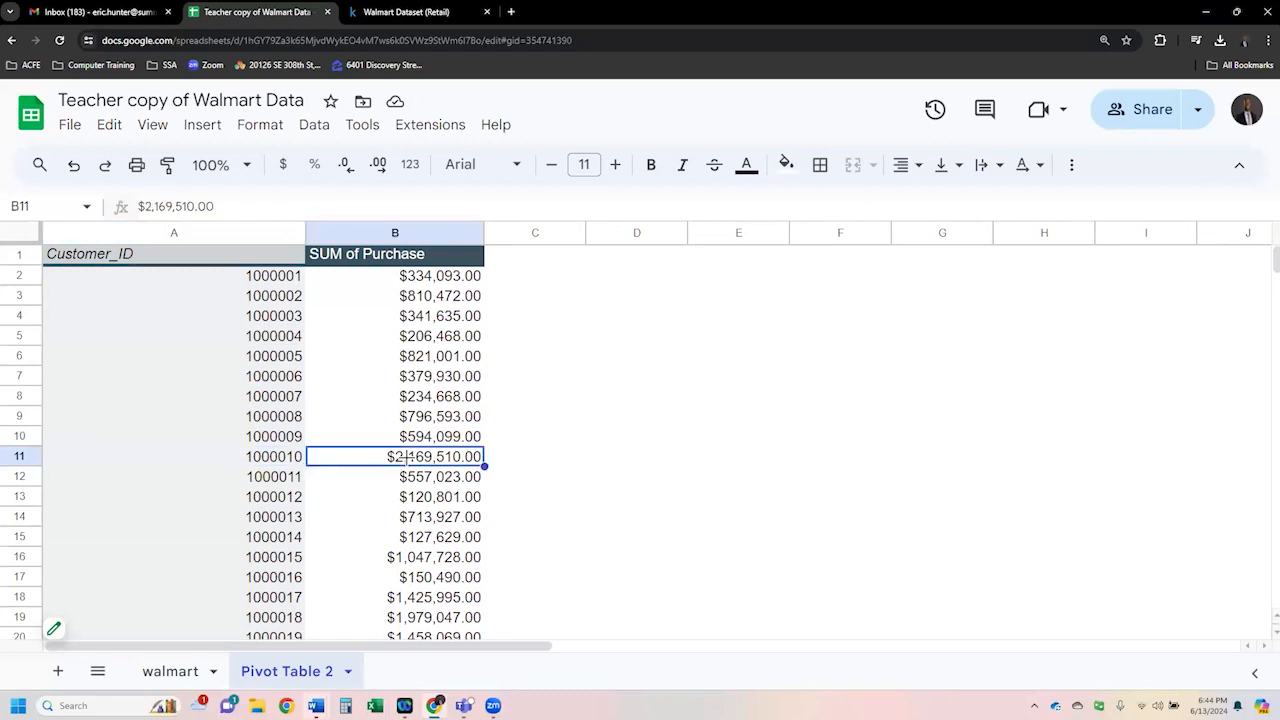
left_click(297, 281)
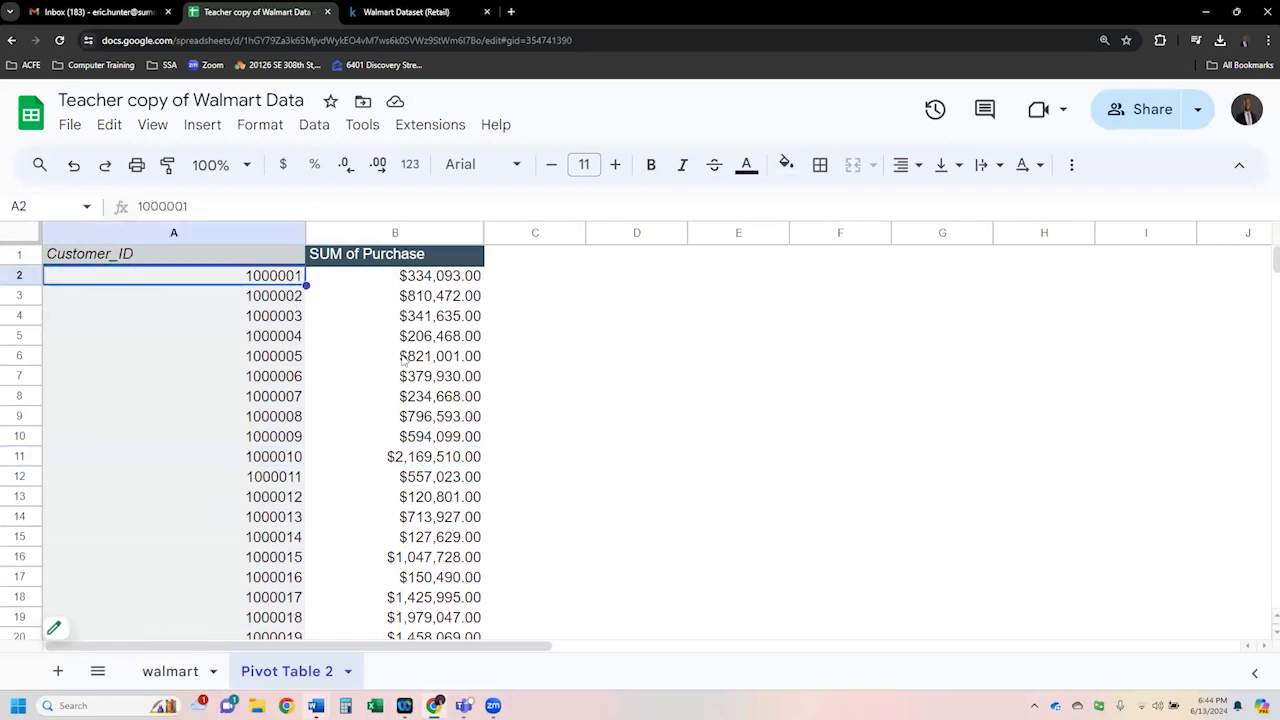
- Reopen the pivot table editor and sort the Customer_ID rows by SUM of Purchase
left_click(72, 624)
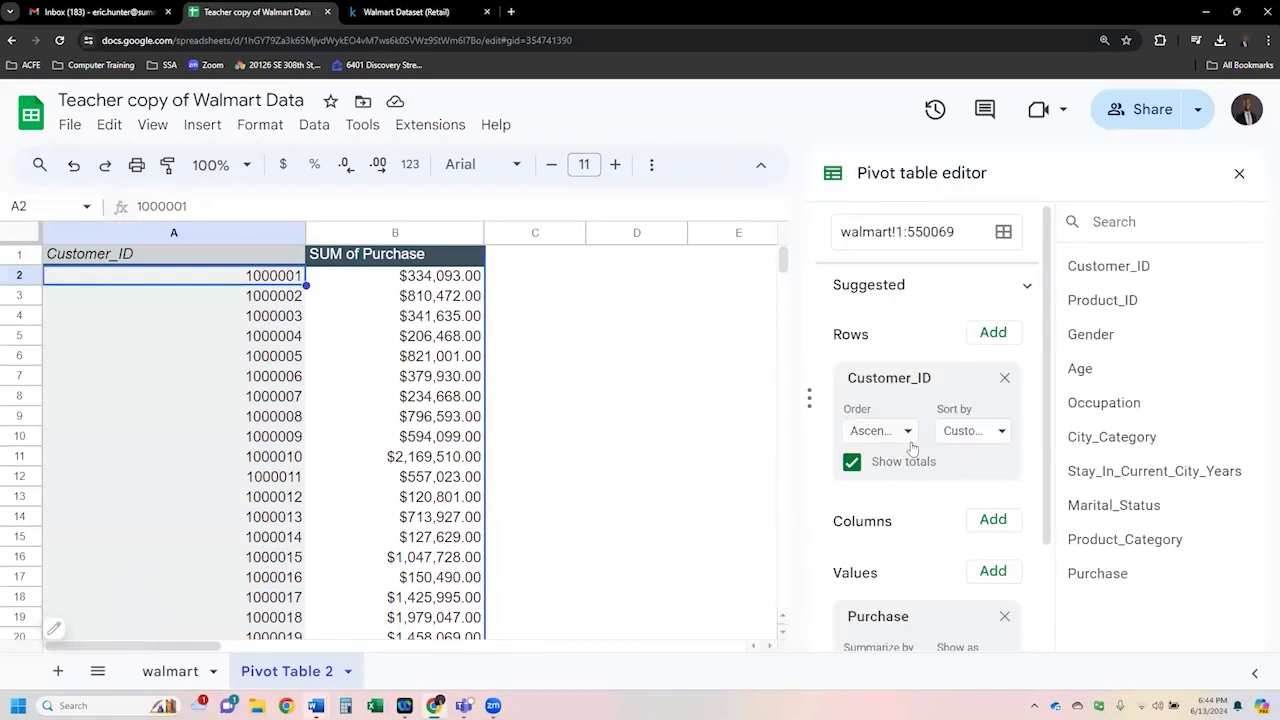
scroll(1008, 596, "down", 1)
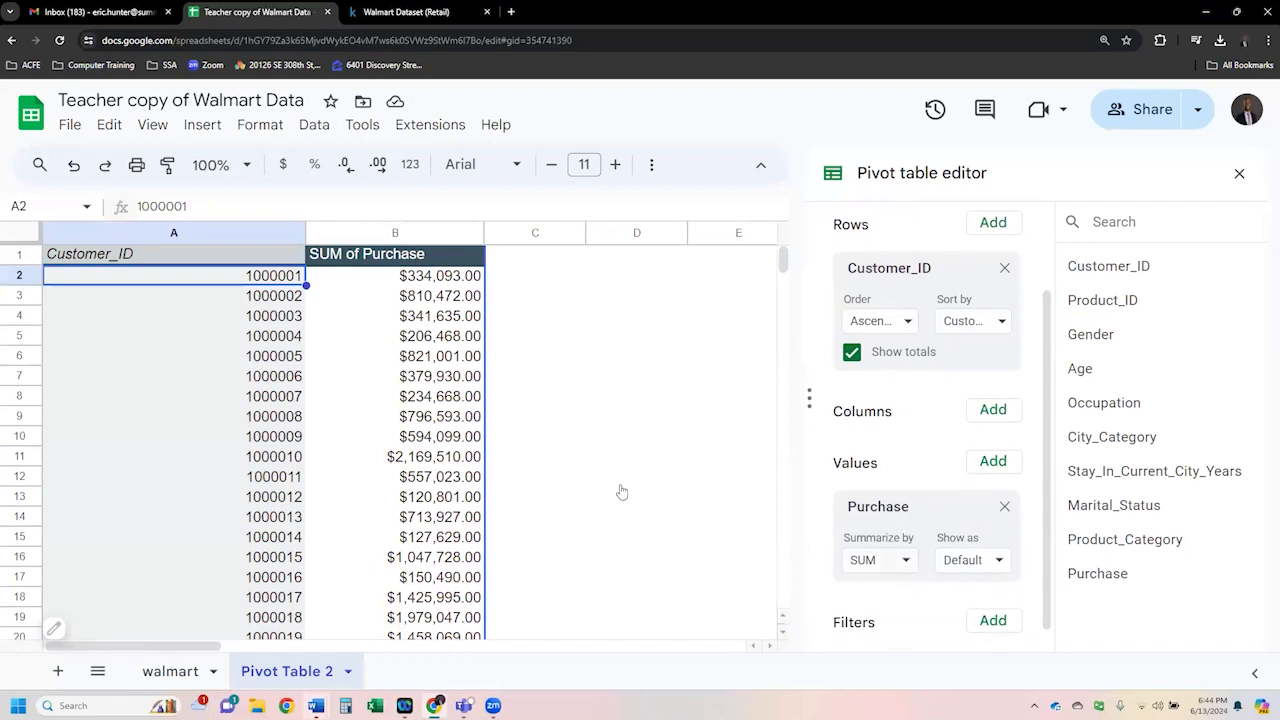
left_click(992, 322)
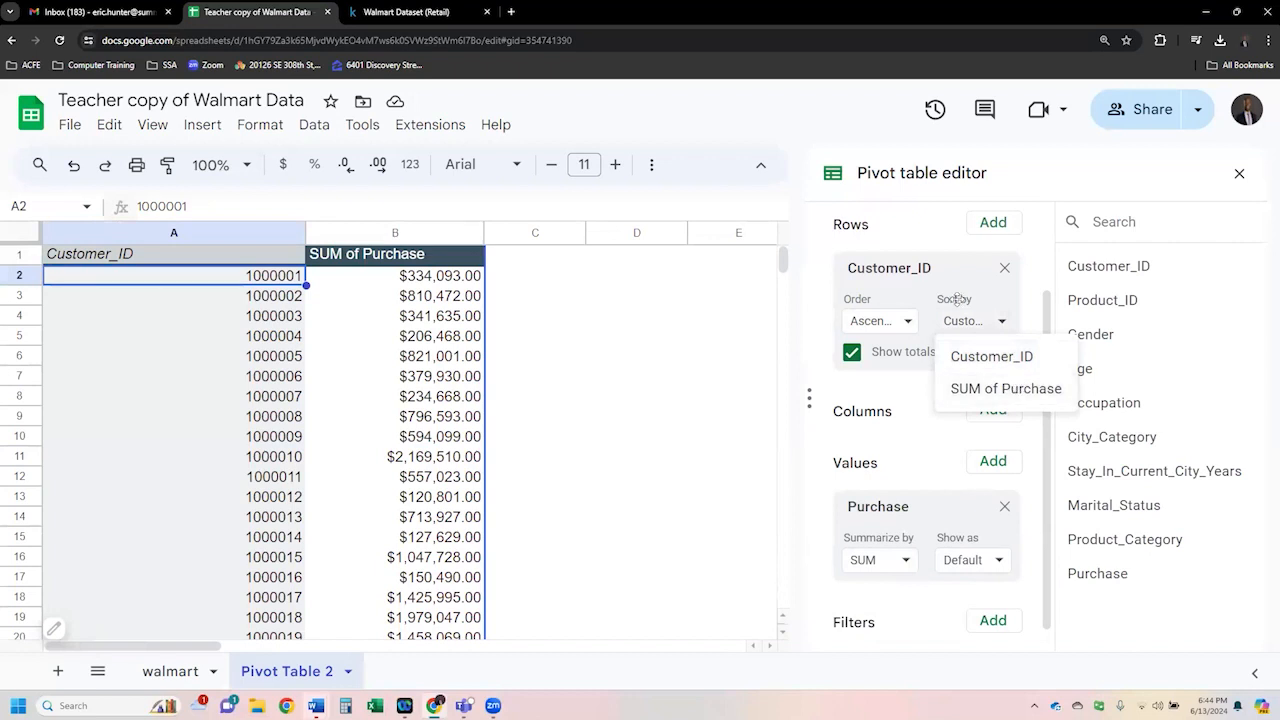
left_click(1006, 389)
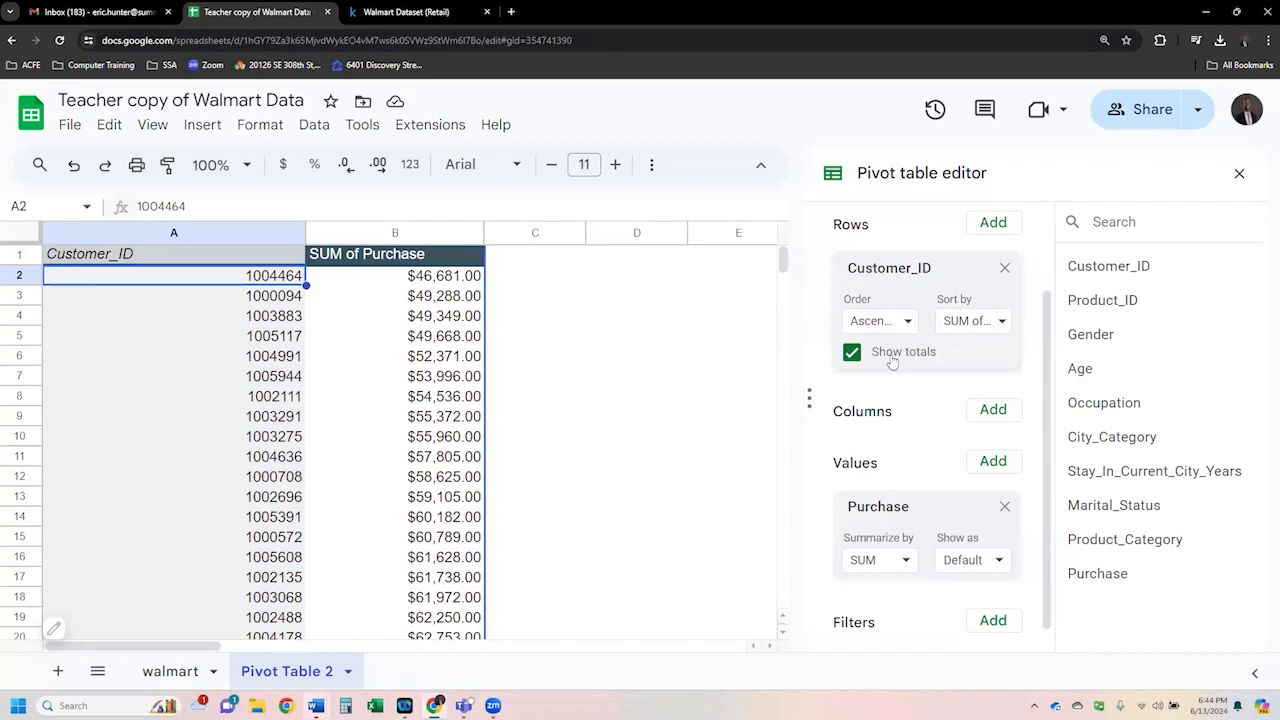
- Set the Customer_ID rows to descending order
left_click(1004, 323)
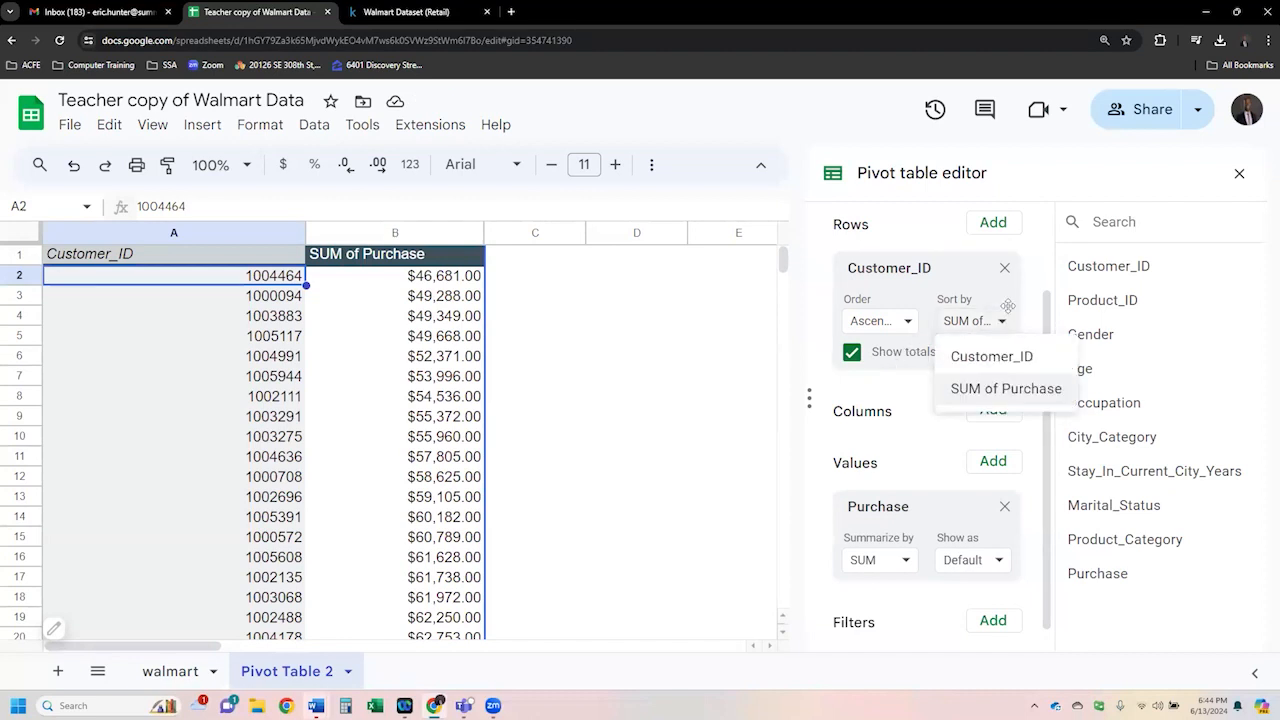
left_click(1040, 300)
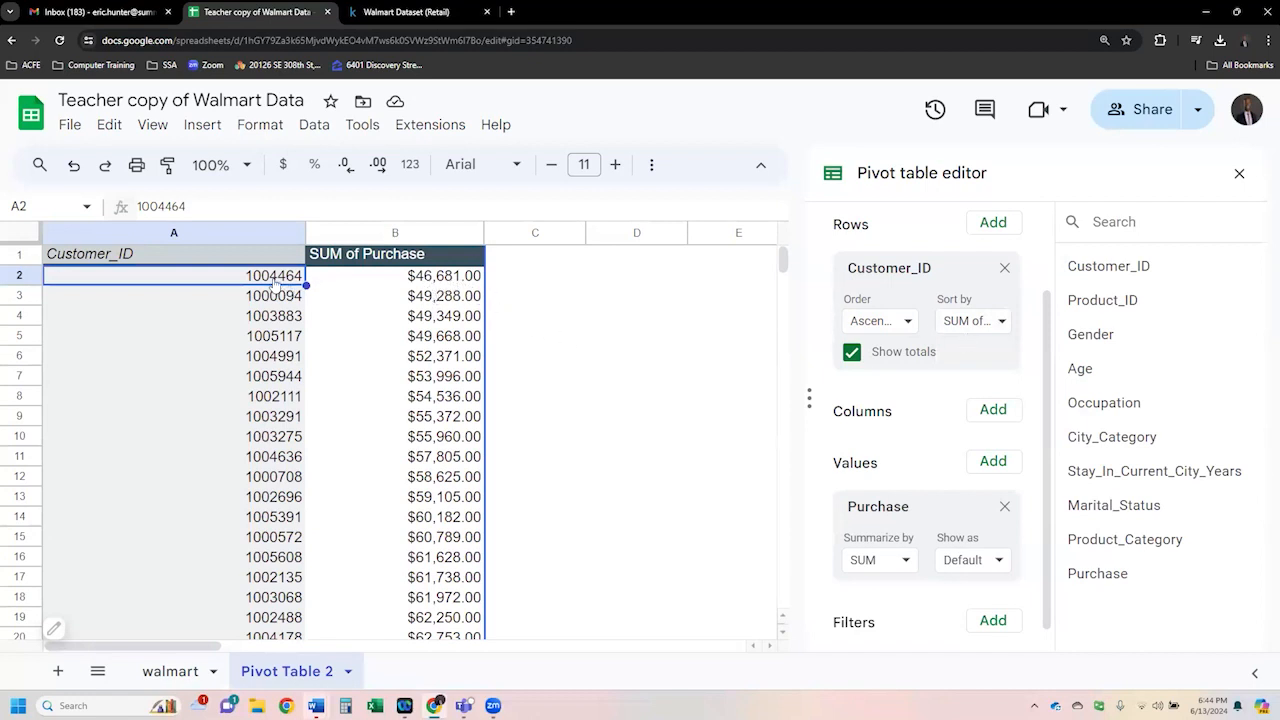
left_click(440, 284)
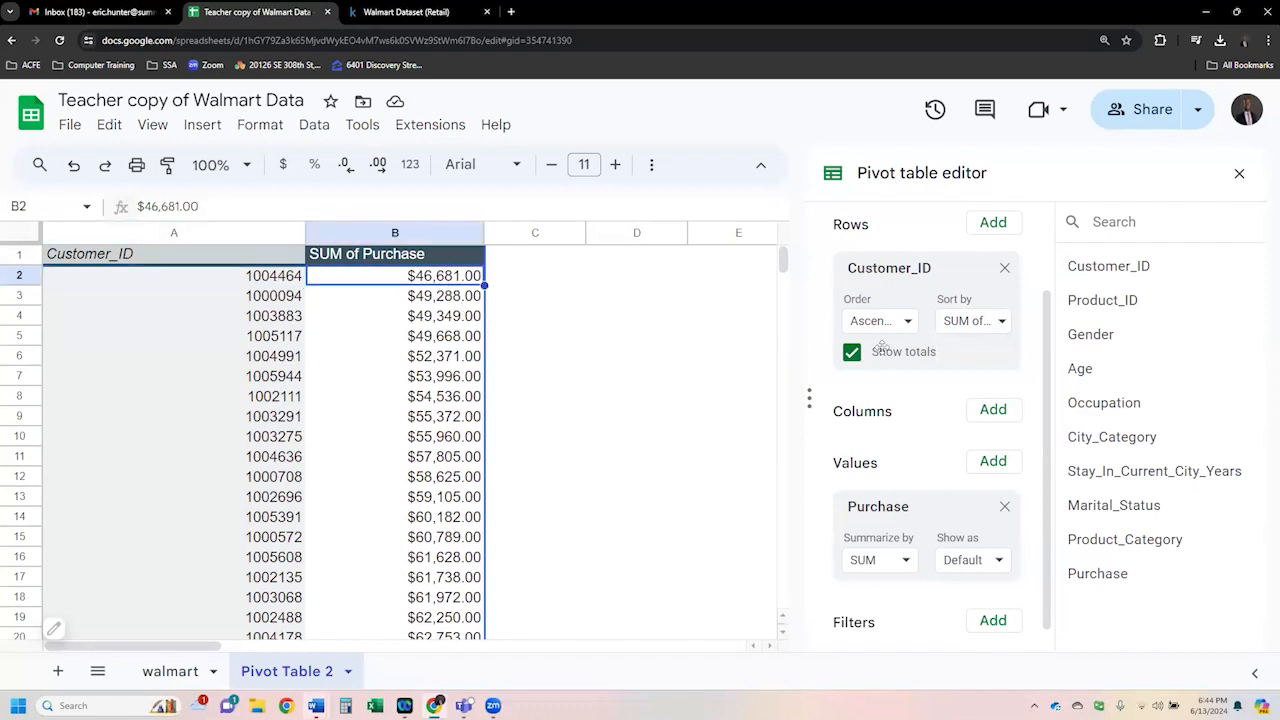
left_click(906, 322)
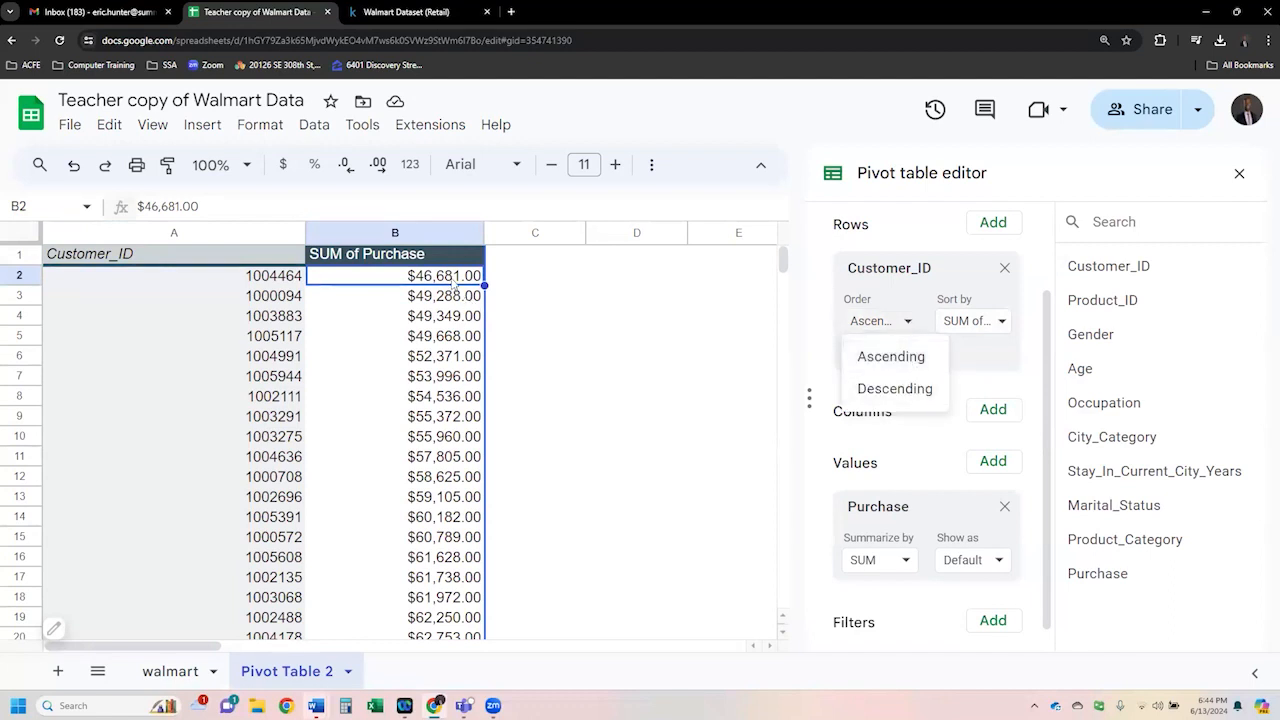
left_click(909, 390)
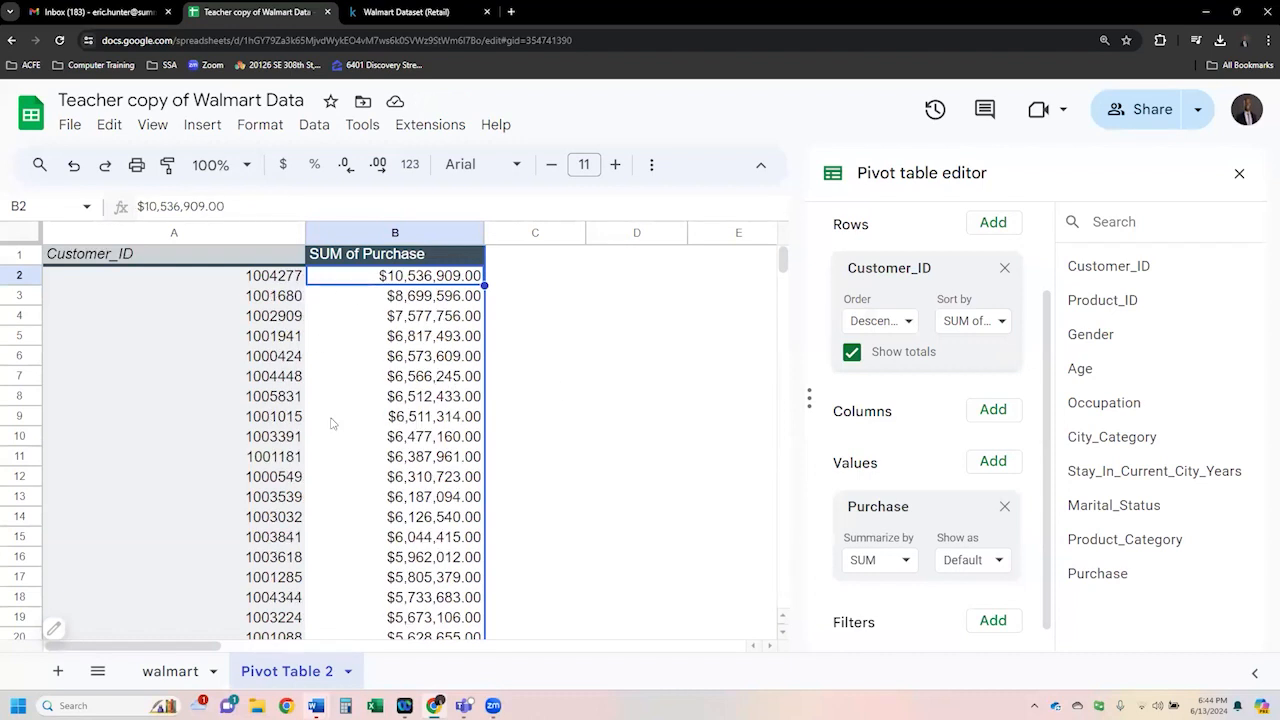
- Remove Purchase from the values and Customer_ID from the rows of the pivot table
left_click(283, 282)
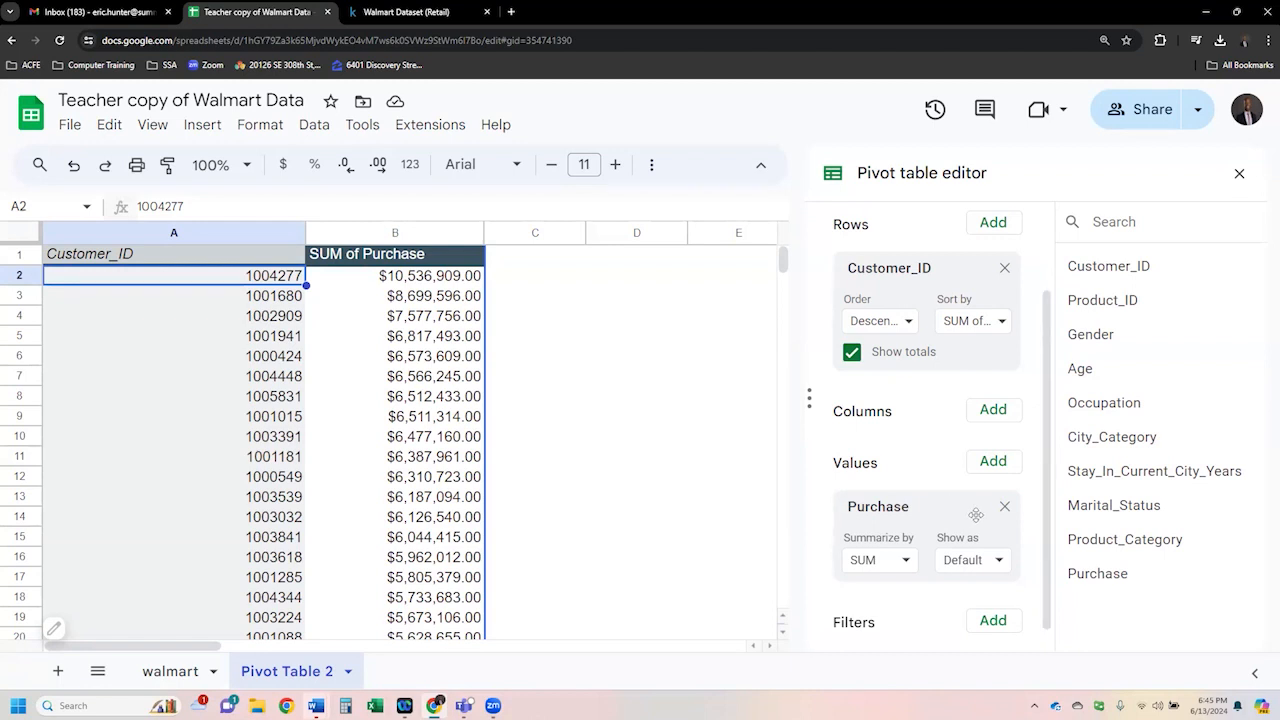
left_click(1005, 507)
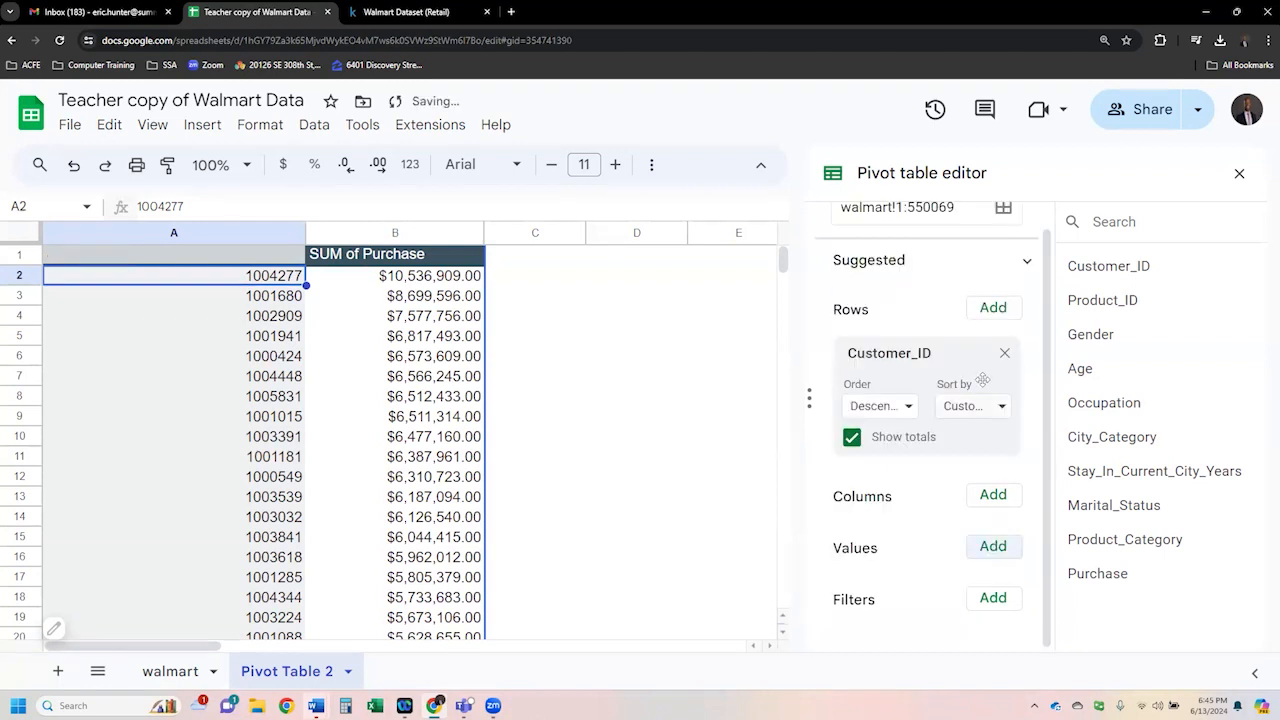
left_click(999, 355)
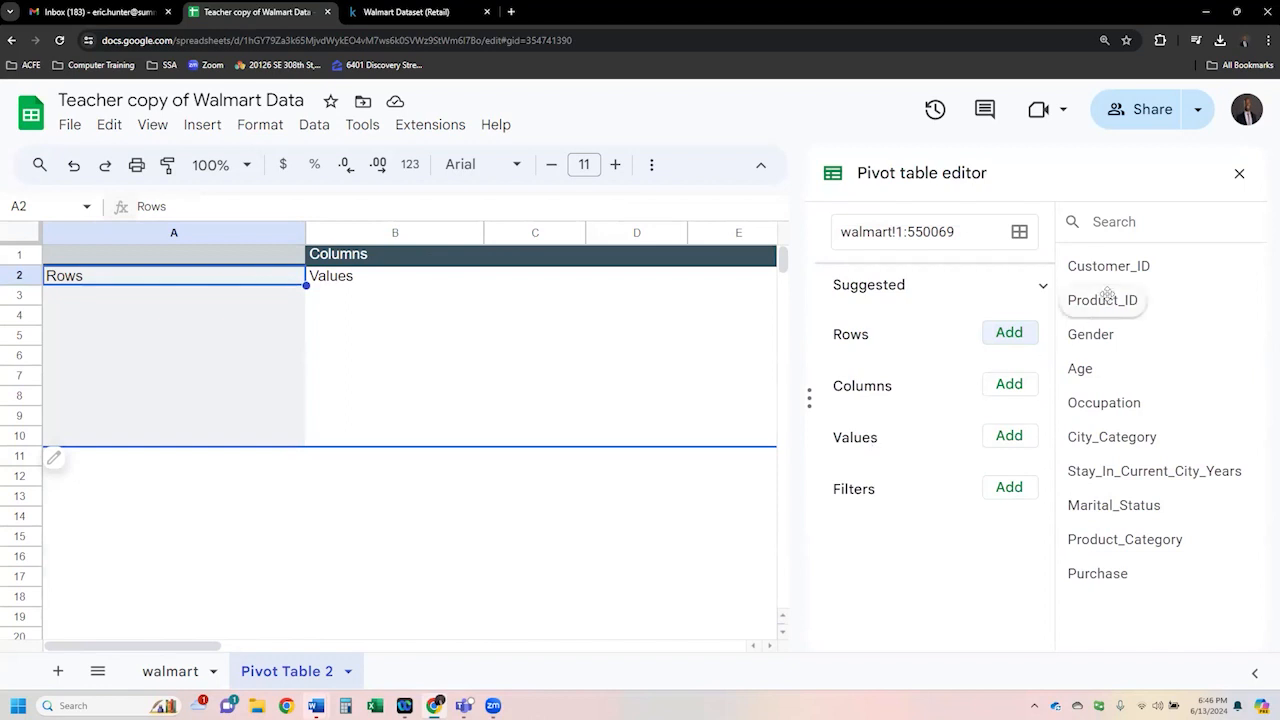
left_click_drag(1116, 272, 891, 482)
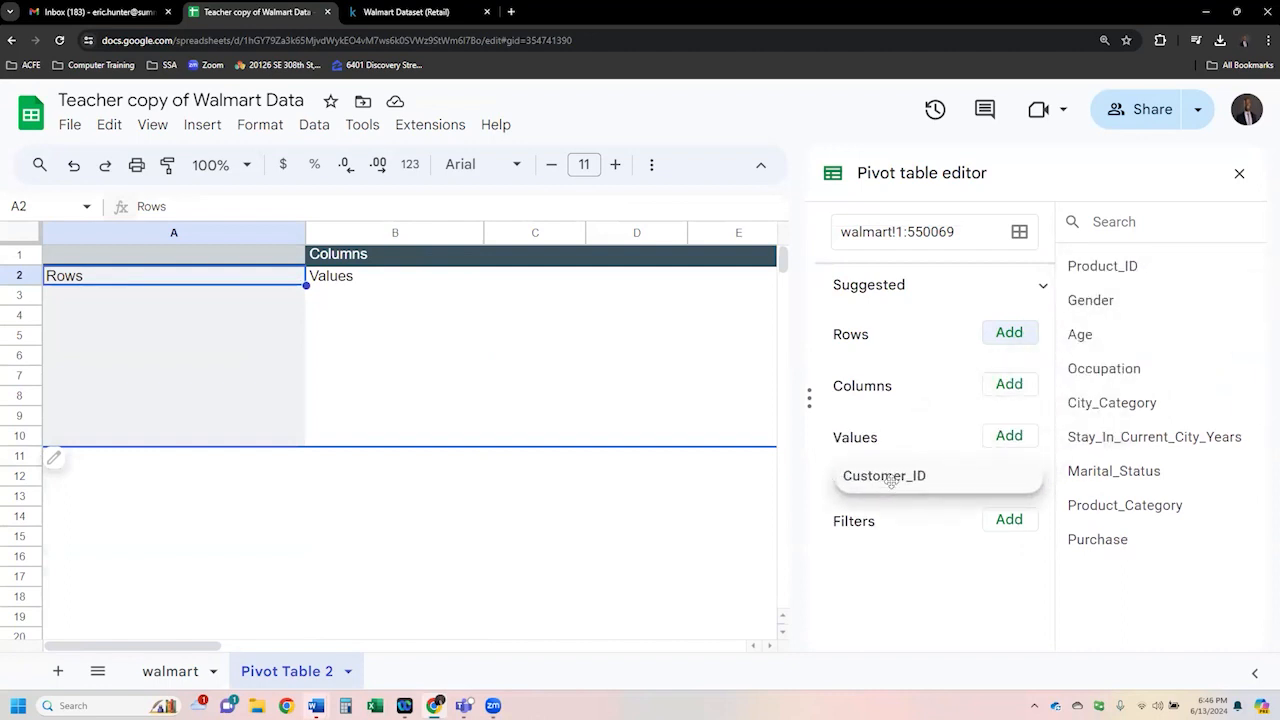
left_click_drag(914, 458, 1094, 268)
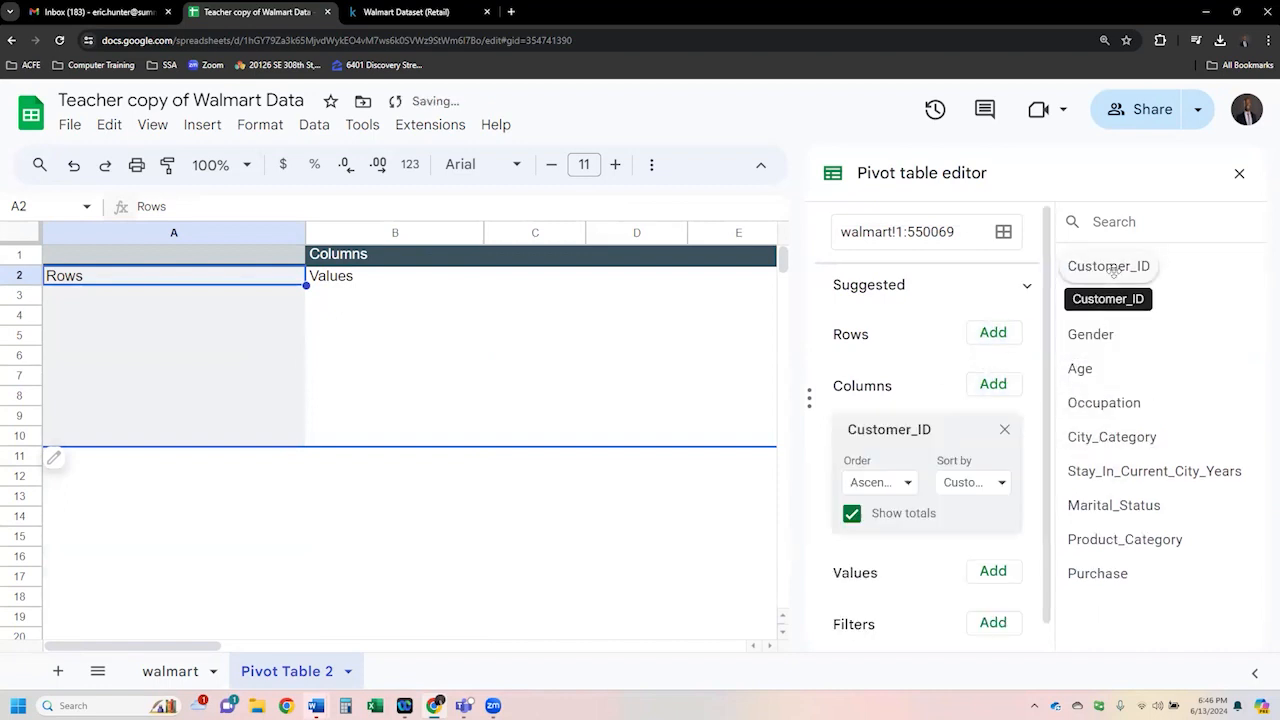
left_click(1004, 429)
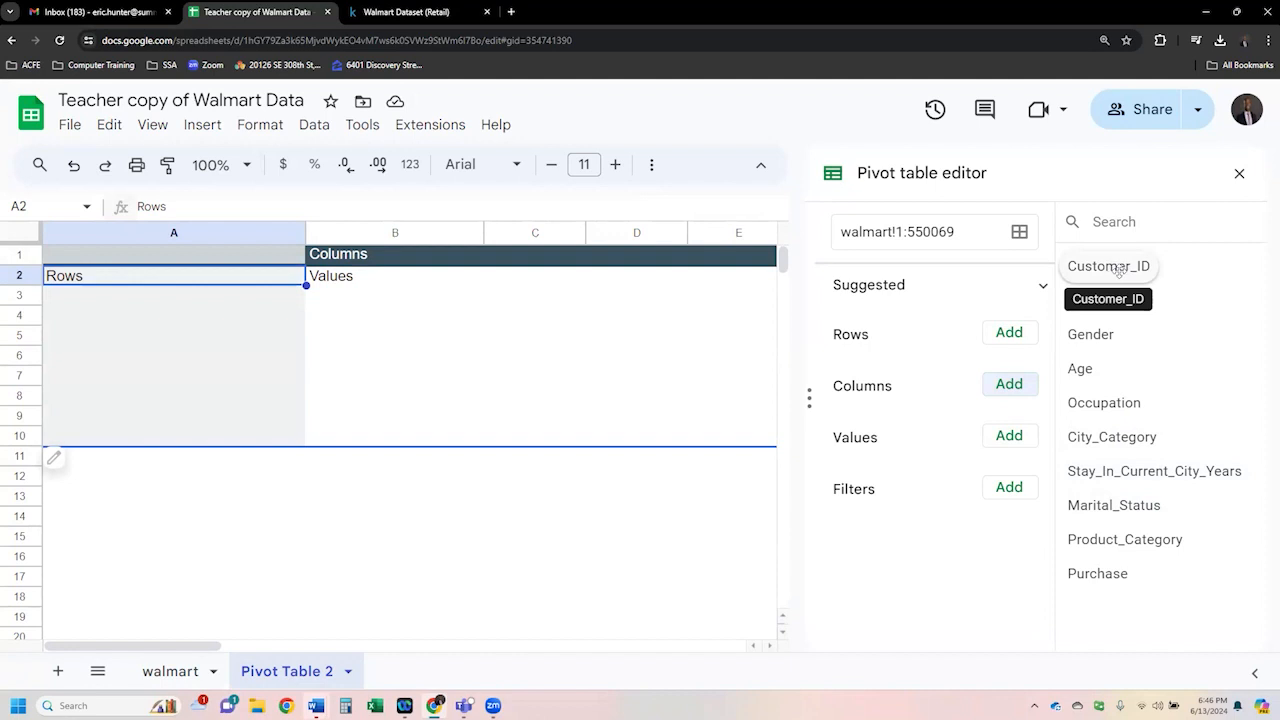
- Add Customer_ID as a value summarized by COUNTUNIQUE, then remove it from the values
left_click_drag(1118, 270, 910, 478)
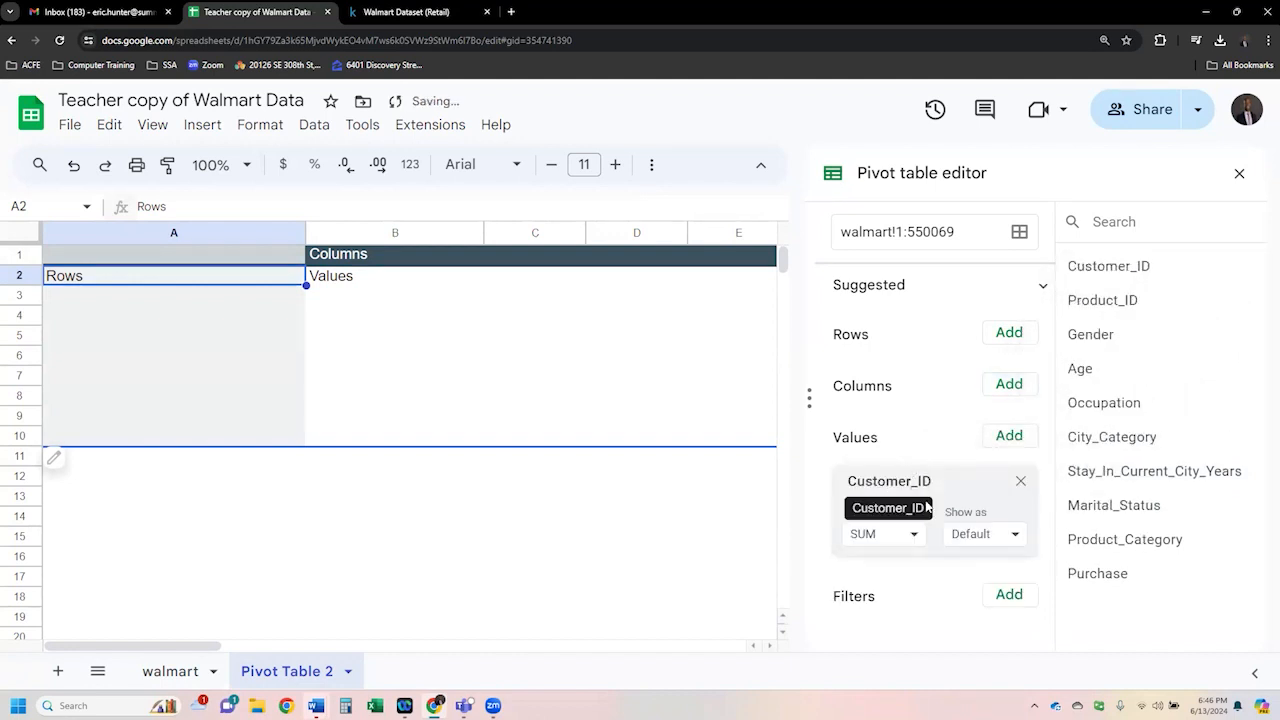
left_click(909, 534)
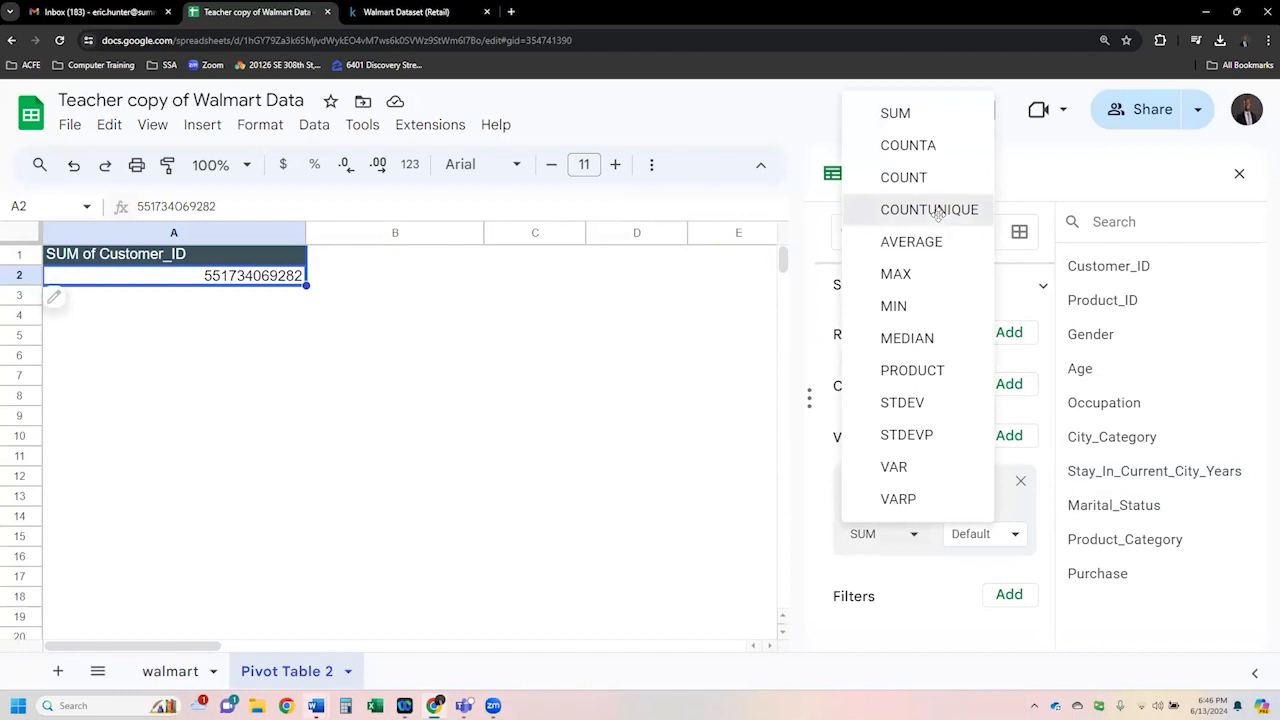
left_click(938, 214)
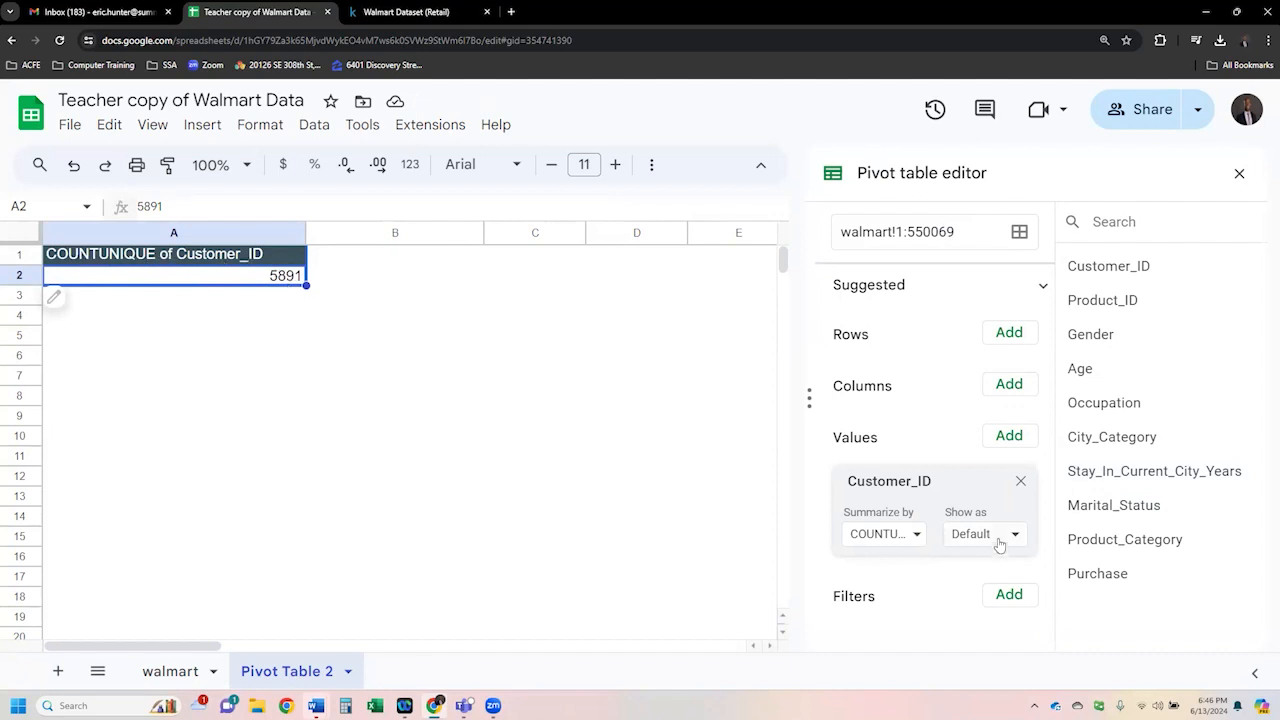
left_click(1021, 483)
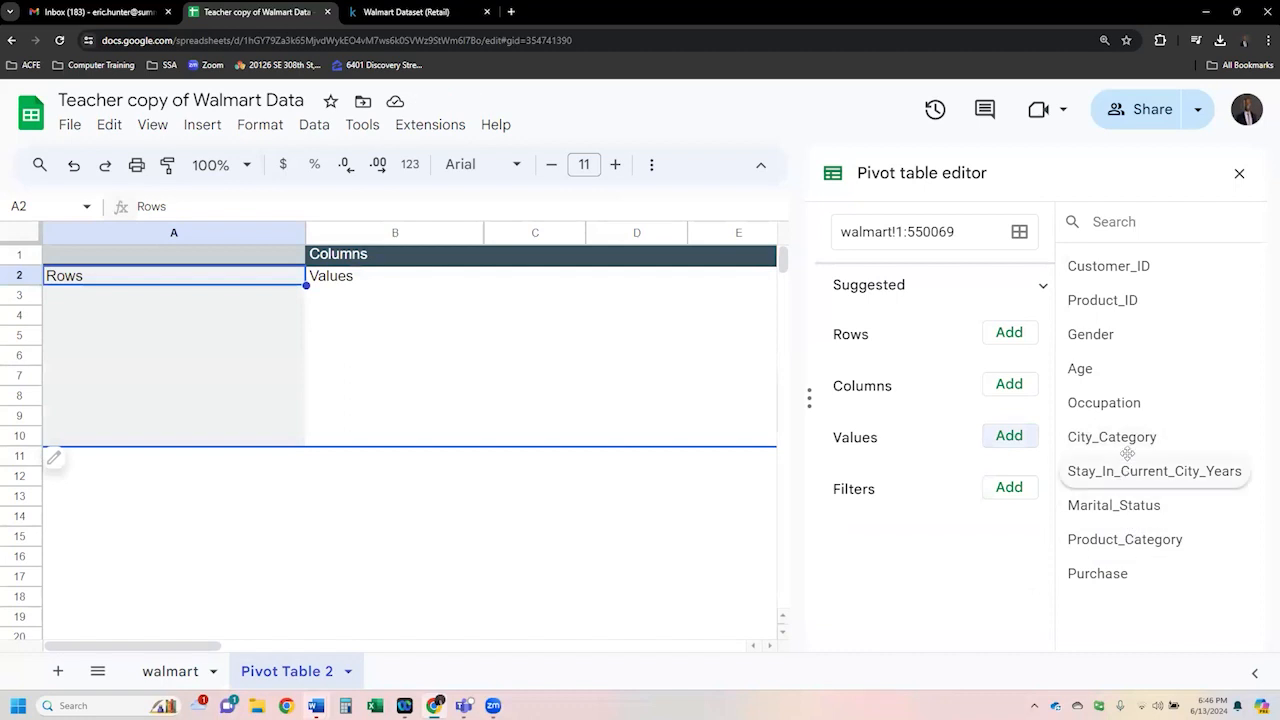
- Add City_Category as a value summarized by COUNTUNIQUE, then remove it from the values
left_click_drag(1127, 443, 995, 462)
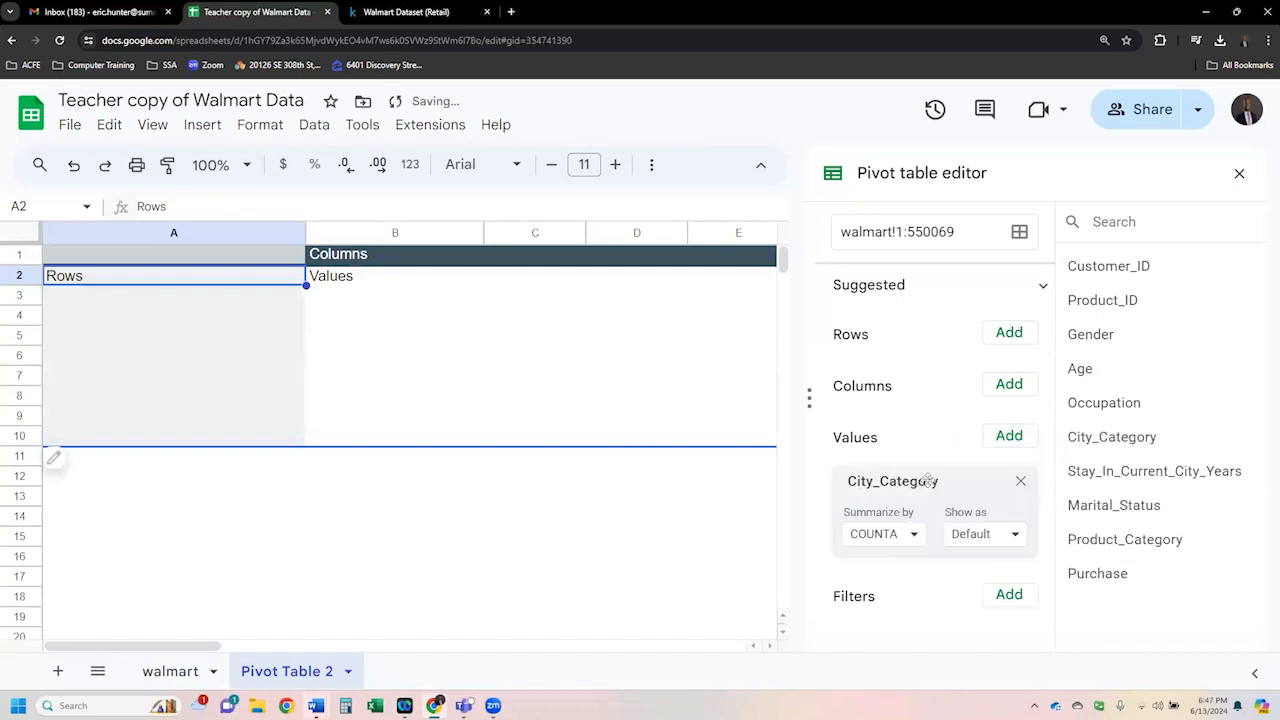
left_click(916, 535)
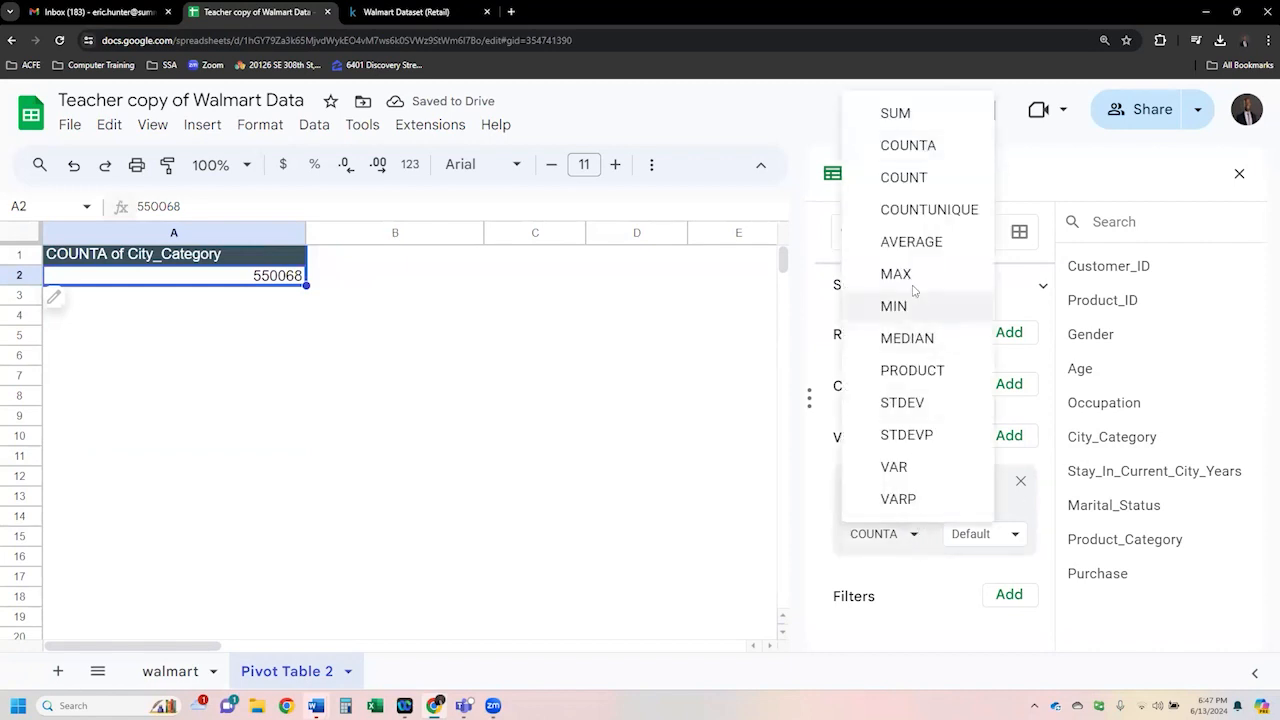
left_click(929, 210)
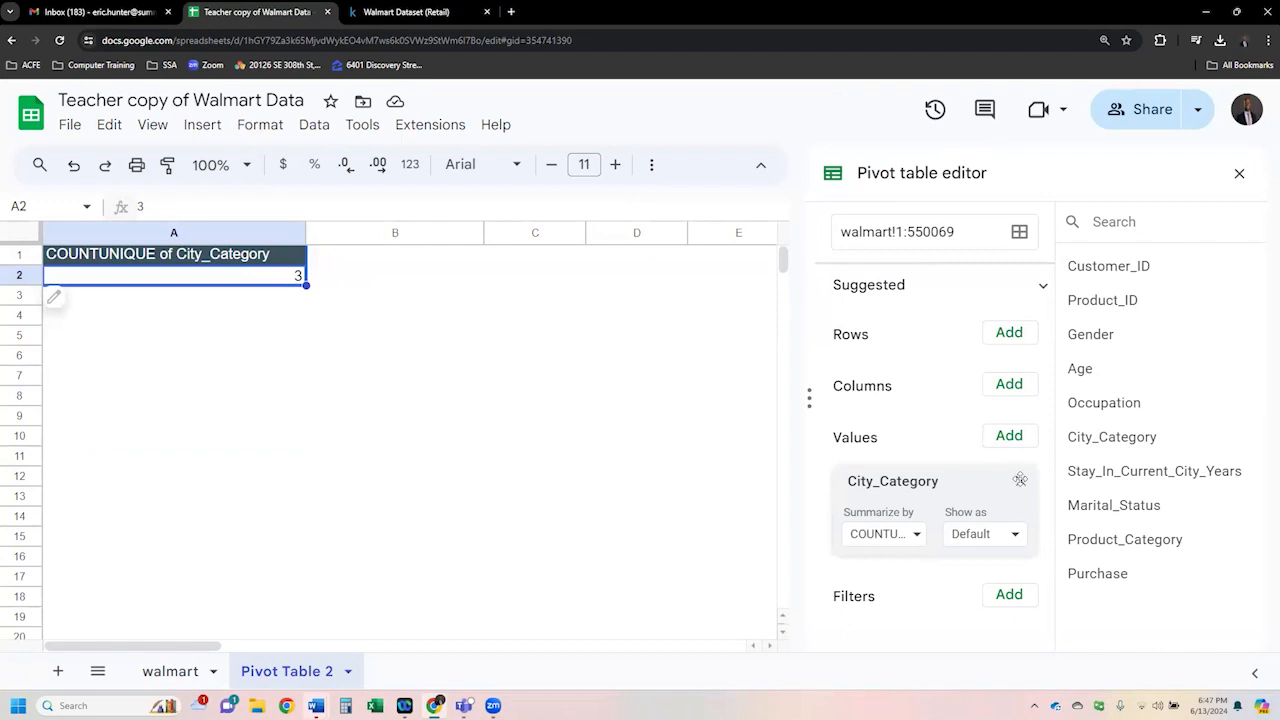
left_click(1020, 480)
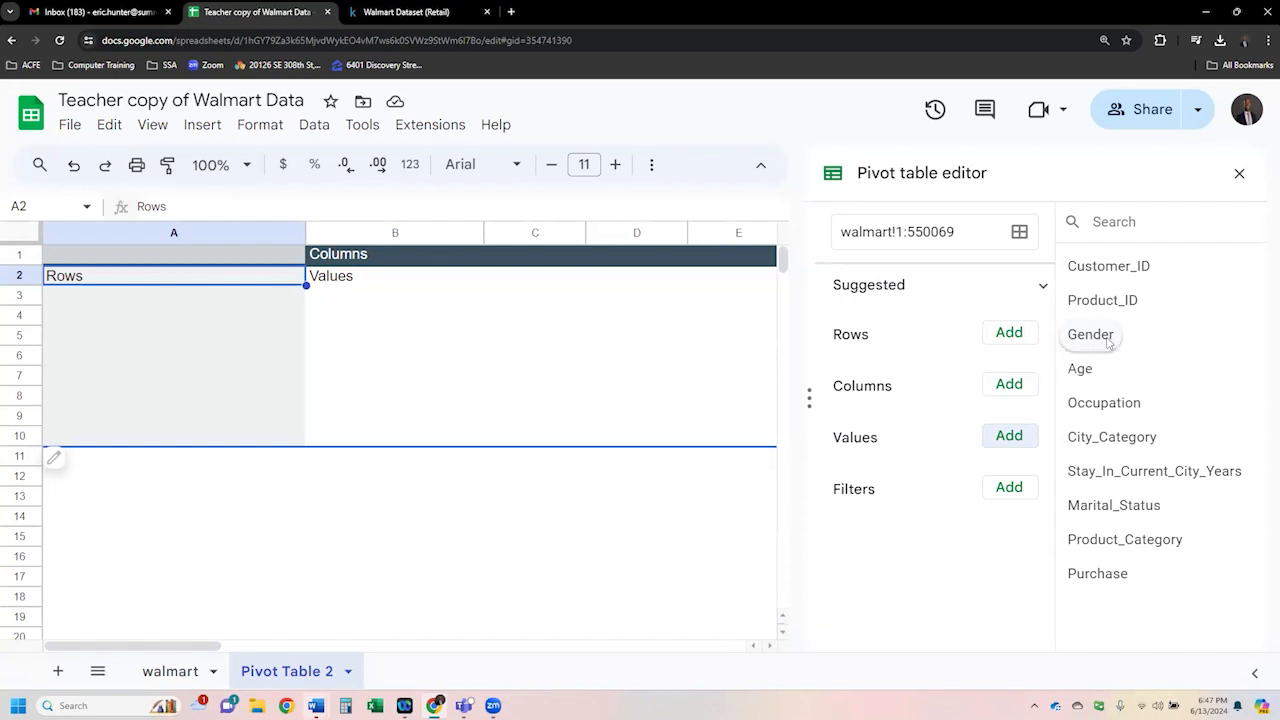
- Add Gender as the pivot table's row field
left_click_drag(1099, 343, 883, 372)
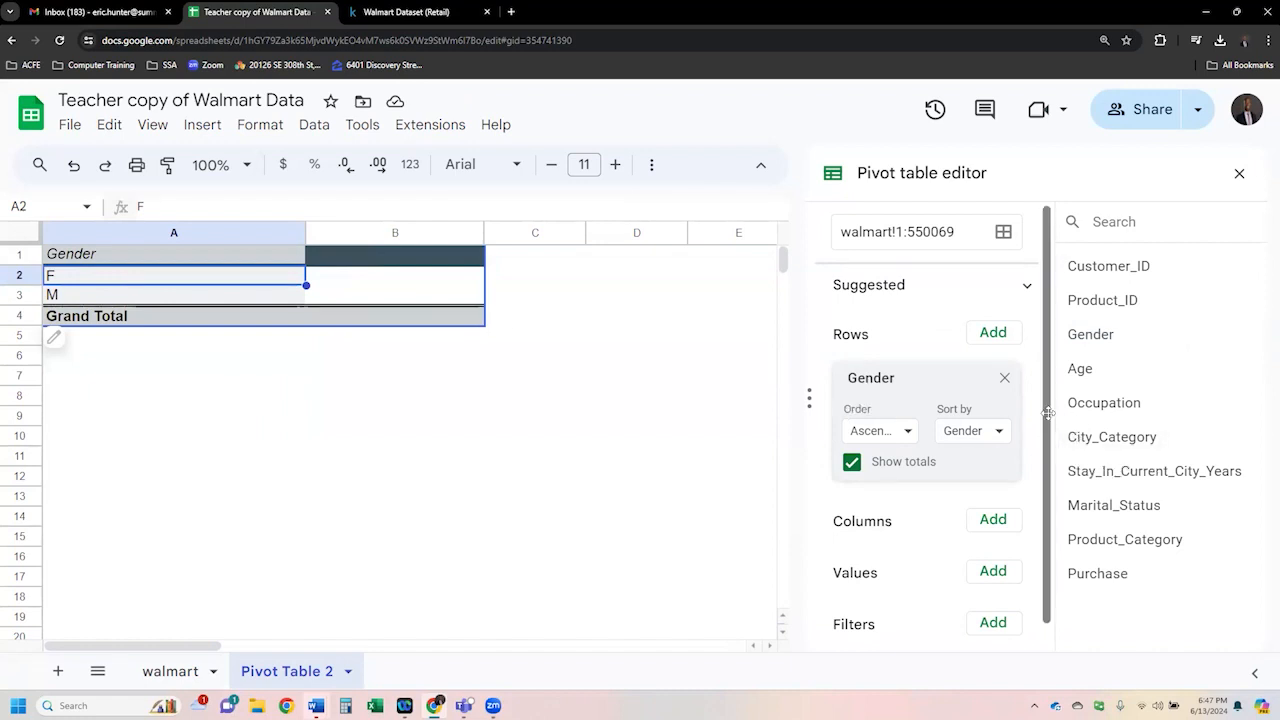
- Add Purchase as a SUM value and Marital_Status as the column field of the pivot table
scroll(1045, 442, "down", 1)
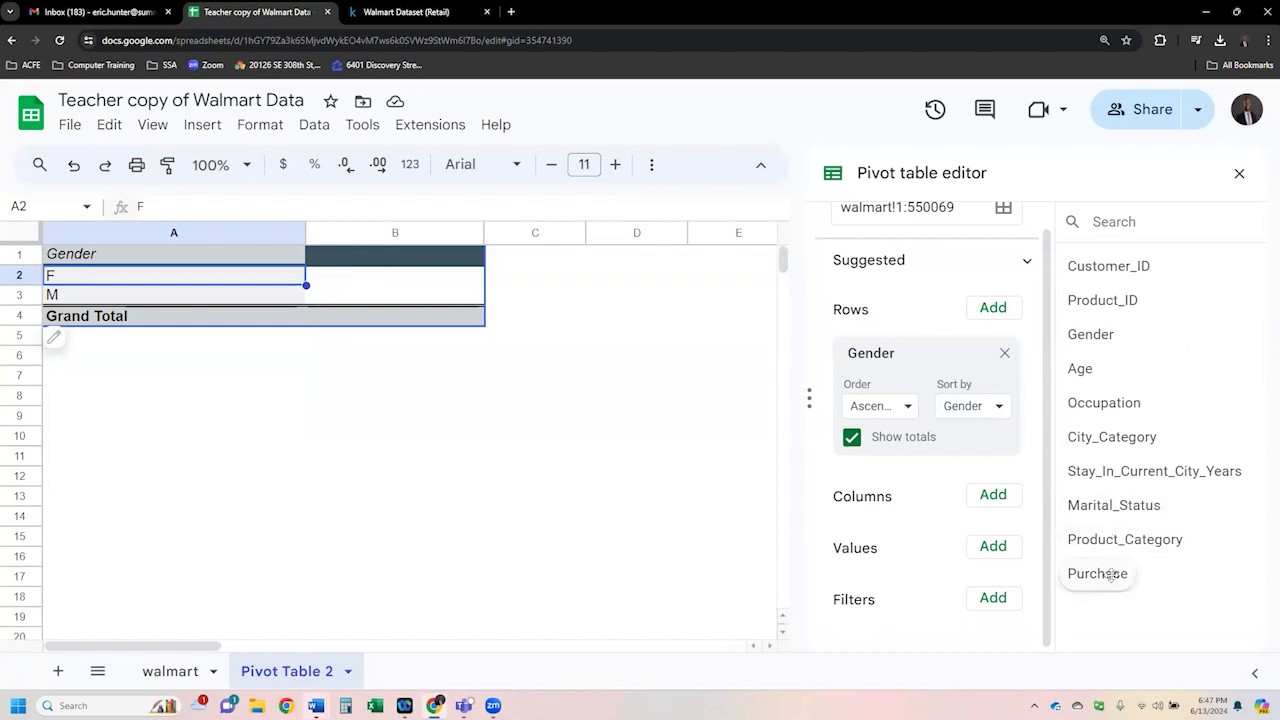
left_click_drag(1110, 575, 898, 581)
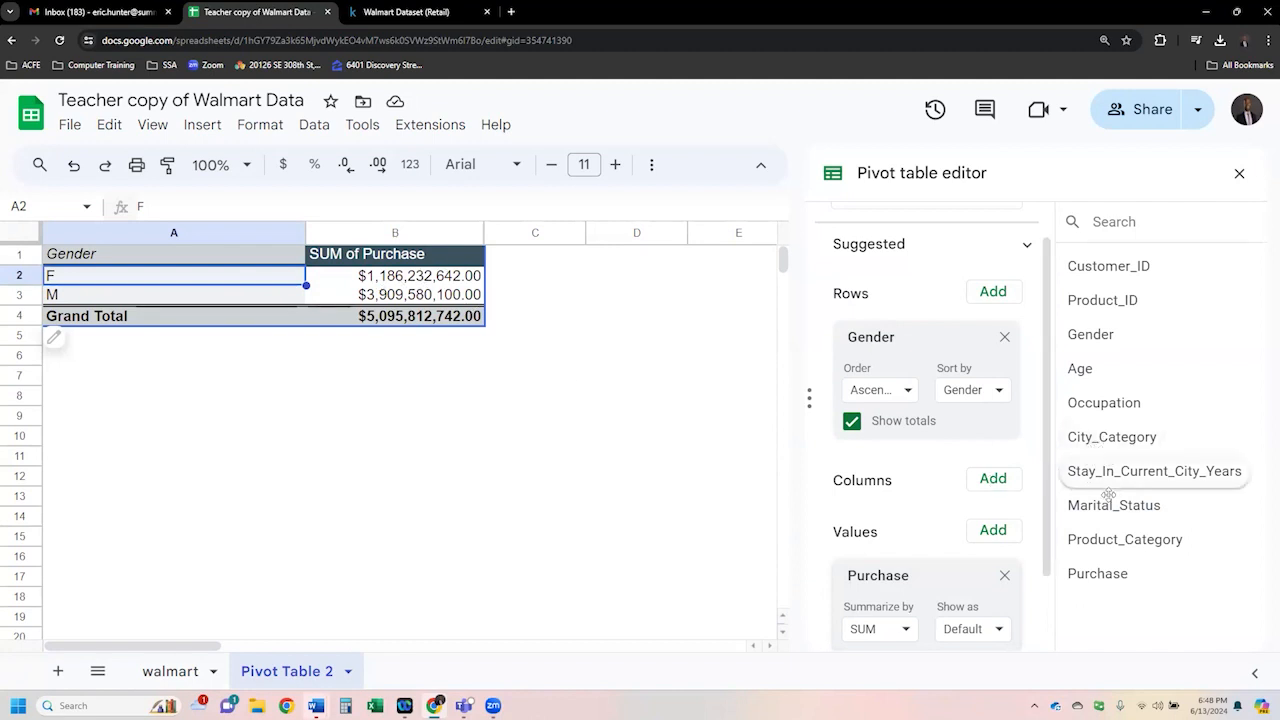
left_click_drag(1108, 506, 891, 508)
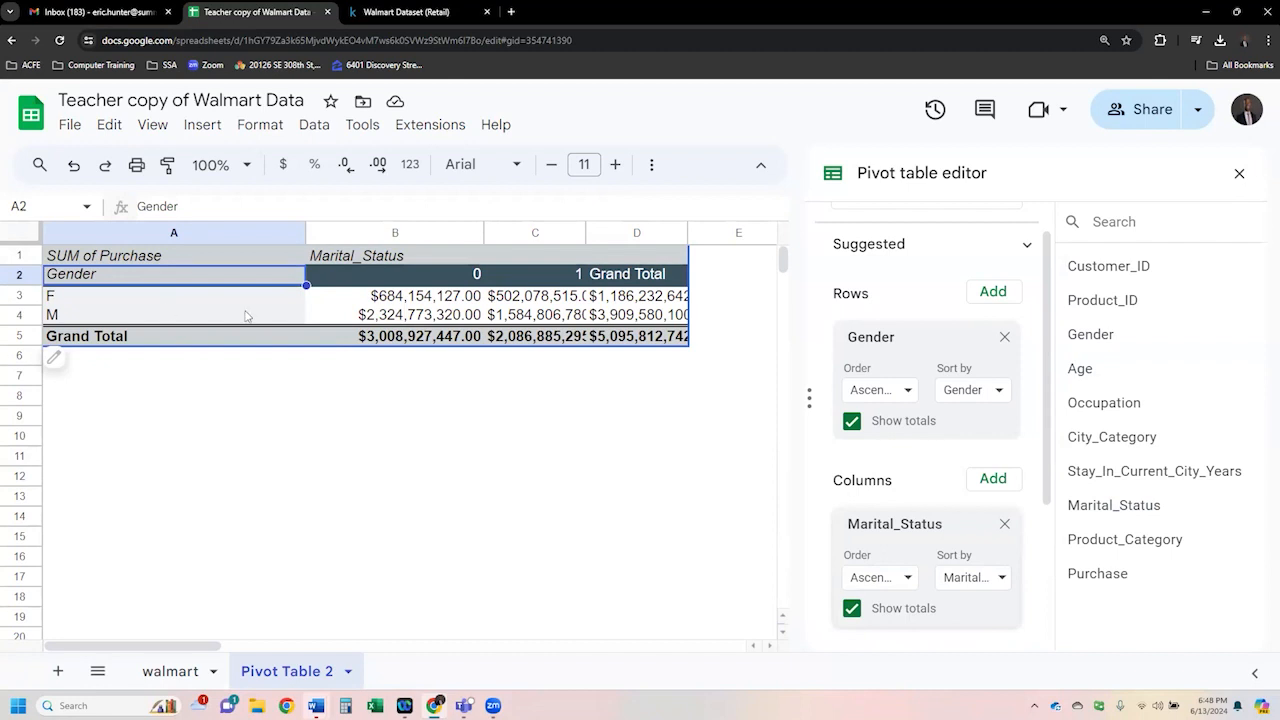
- Widen columns C and D so the purchase totals display fully
left_click(413, 300)
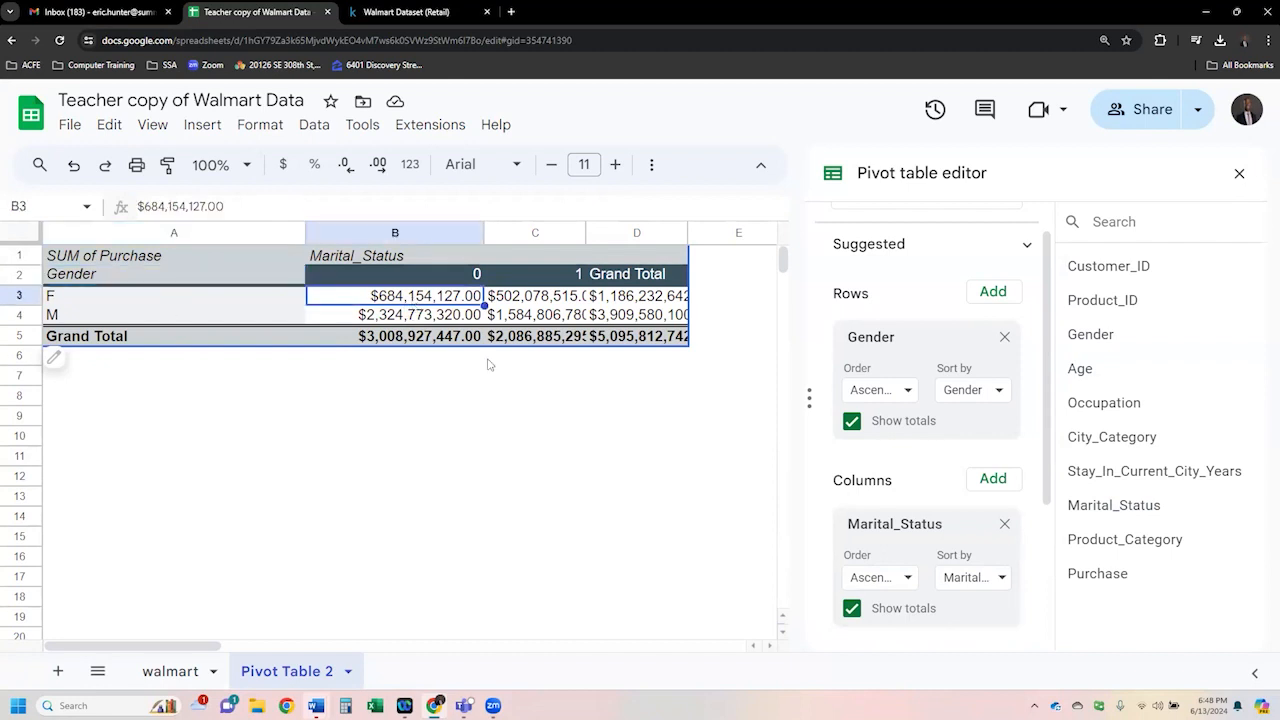
left_click(558, 298)
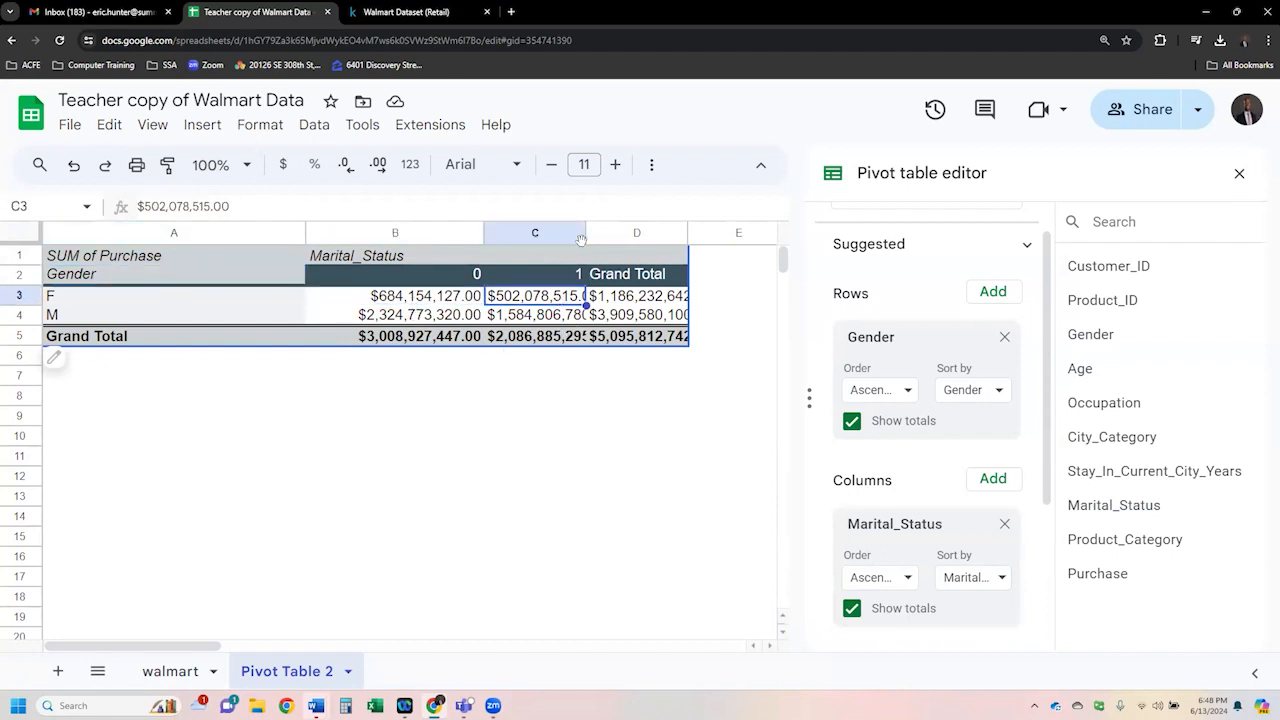
left_click_drag(586, 232, 615, 232)
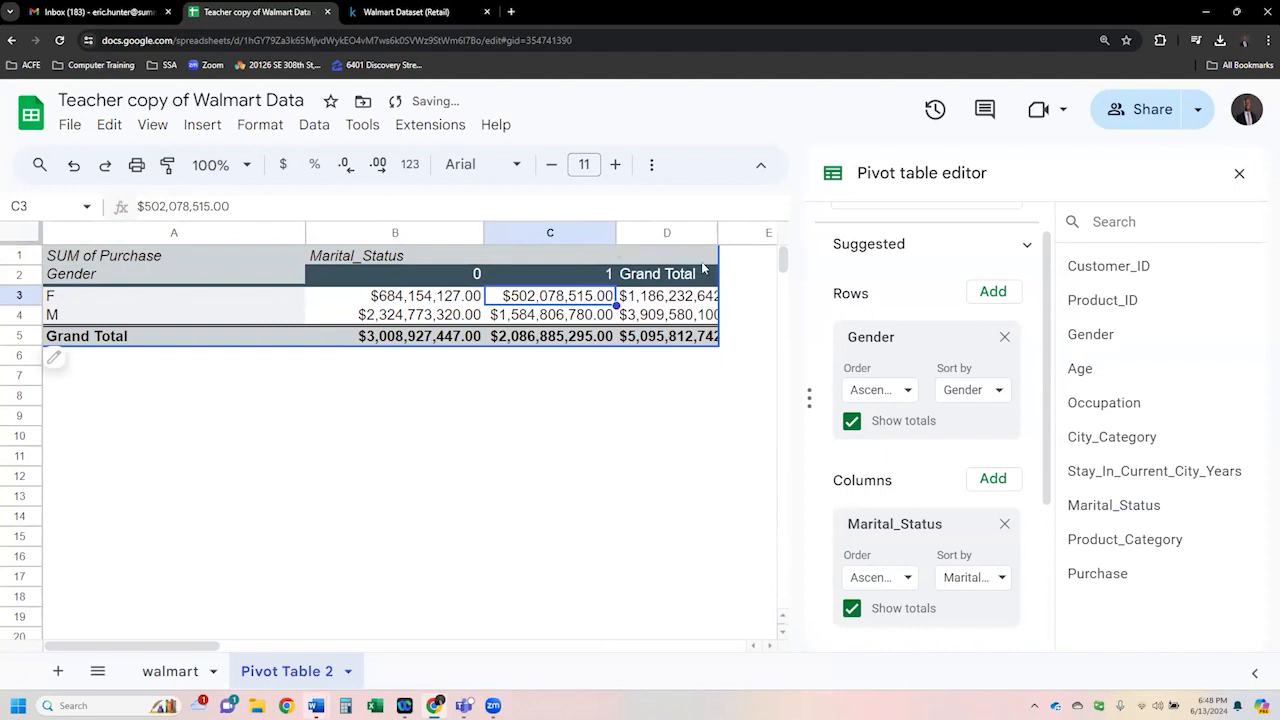
left_click_drag(718, 232, 750, 232)
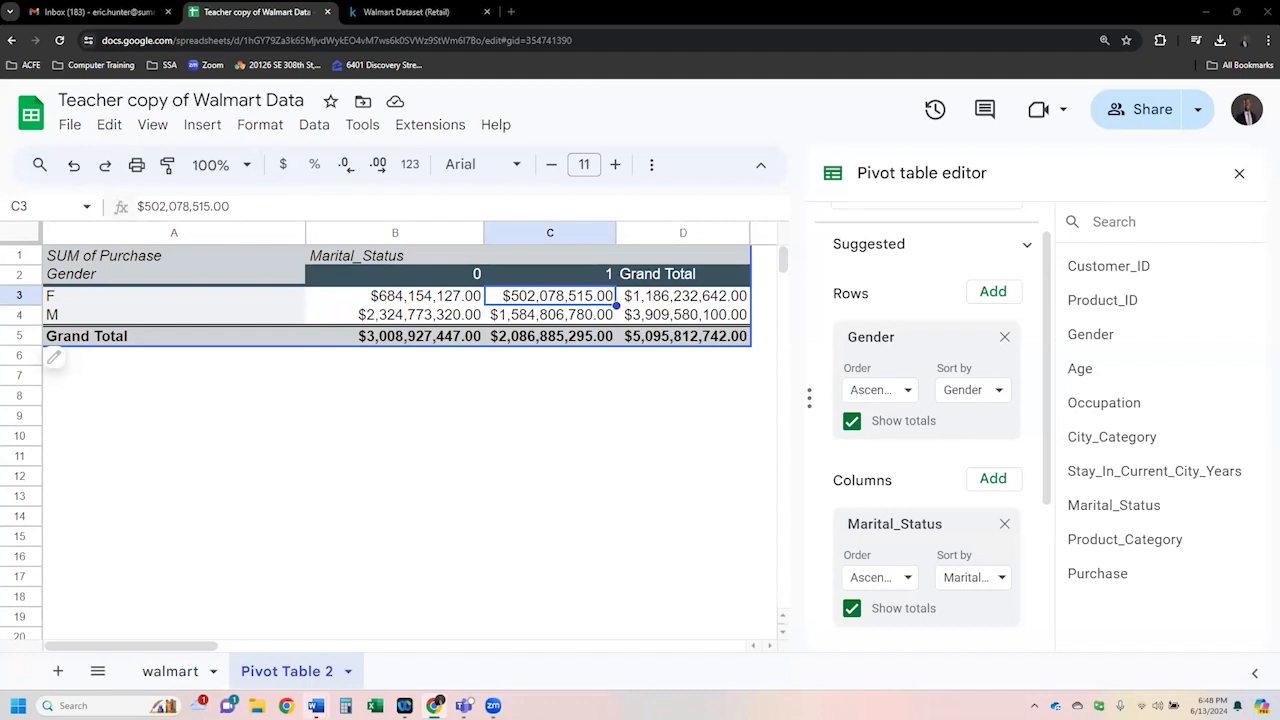
- Remove Purchase from the values, Gender from the rows, and Marital_Status from the columns of the pivot table
scroll(927, 497, "up", 1)
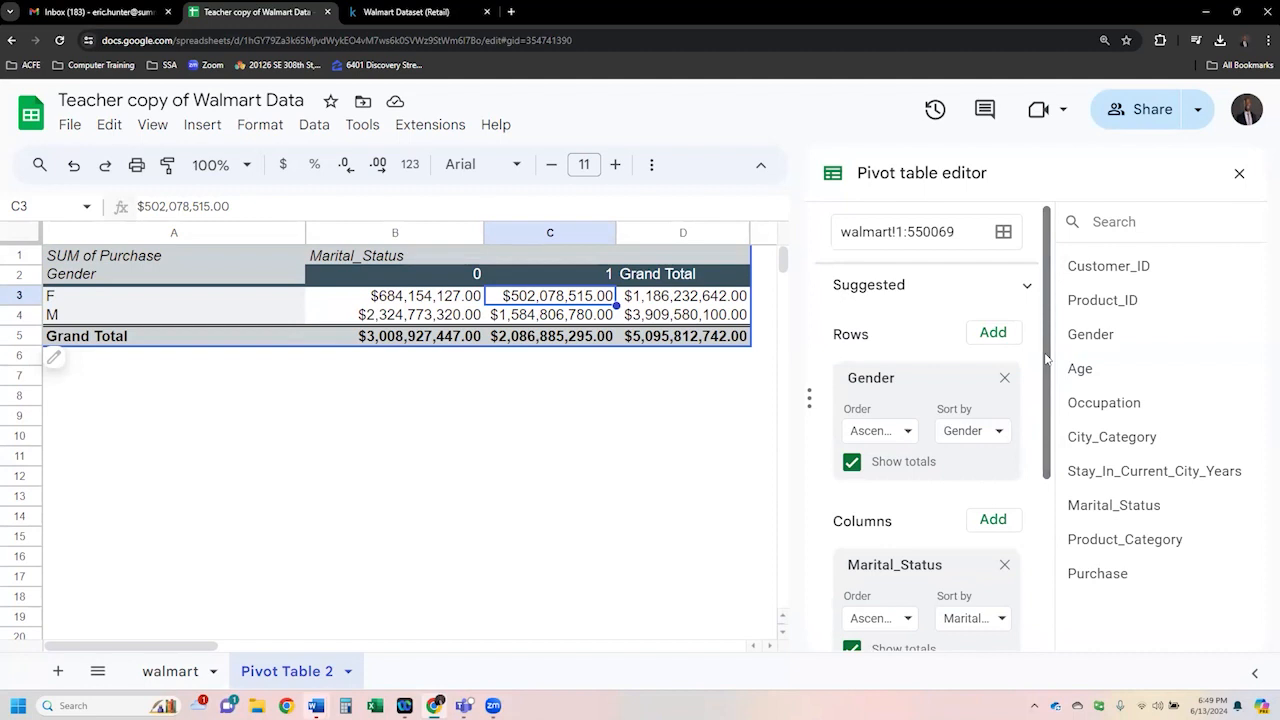
left_click_drag(1050, 366, 1047, 548)
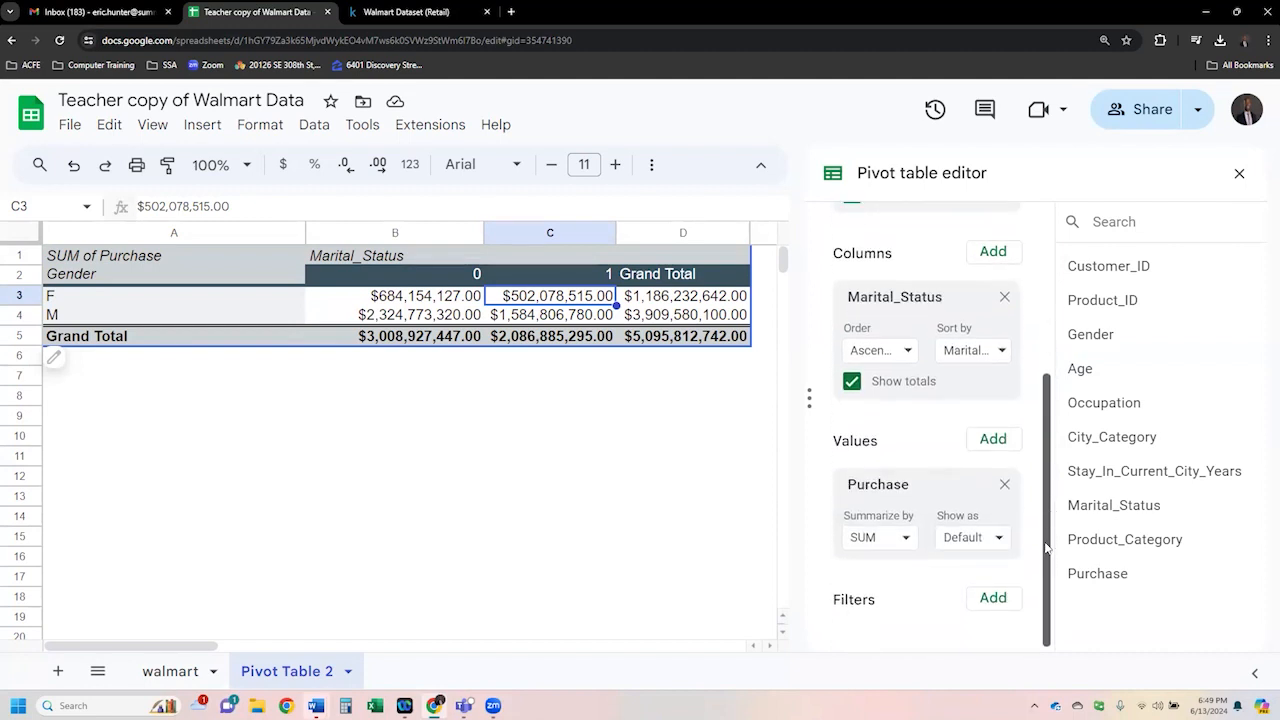
left_click(1004, 486)
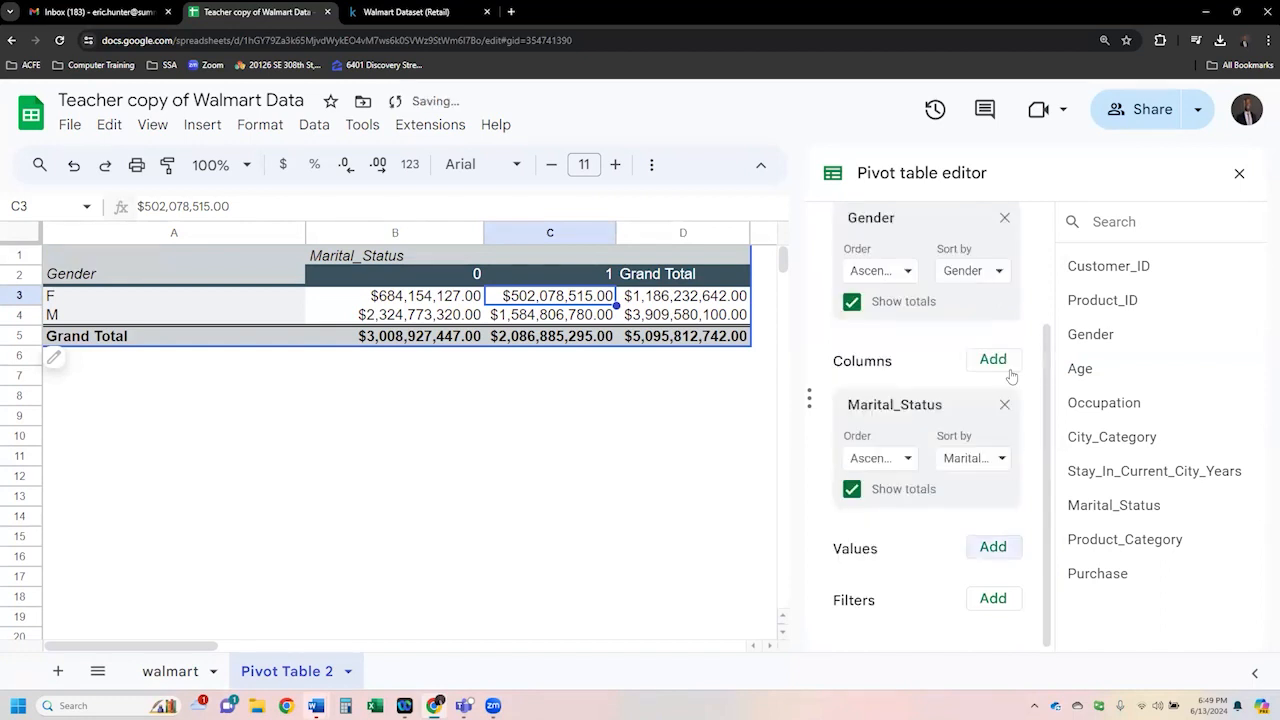
left_click(1005, 220)
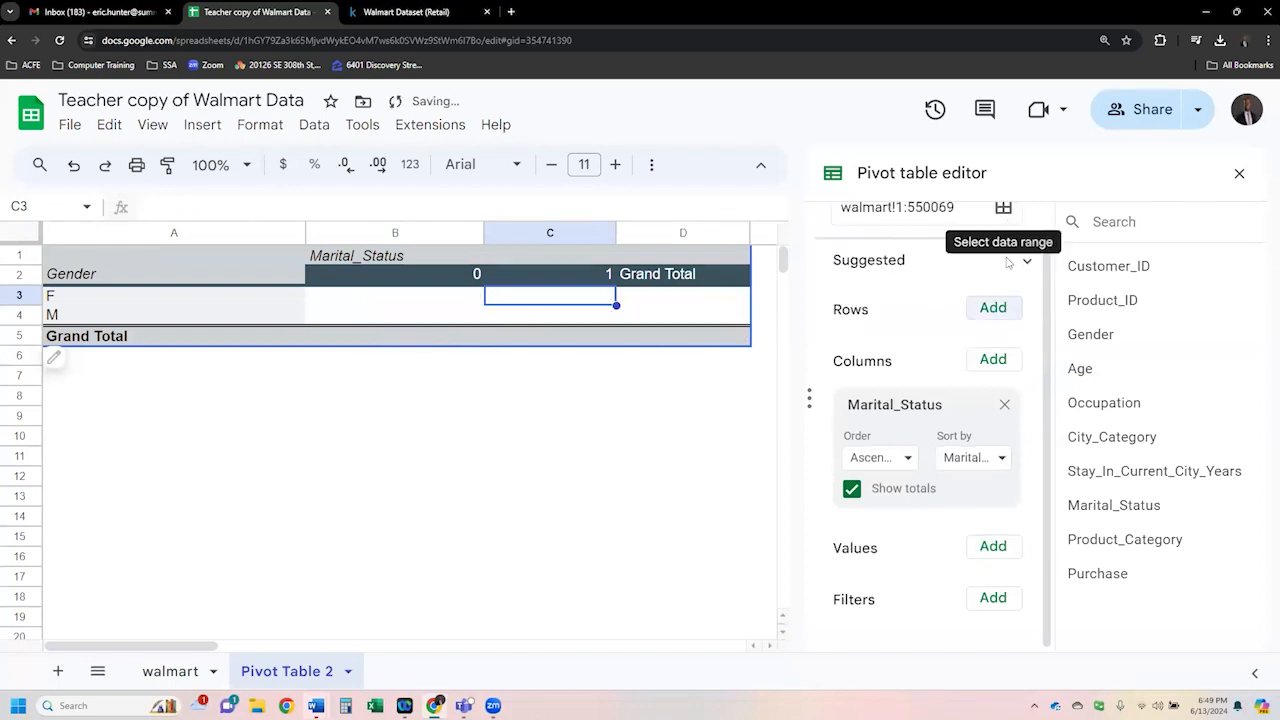
left_click(1001, 406)
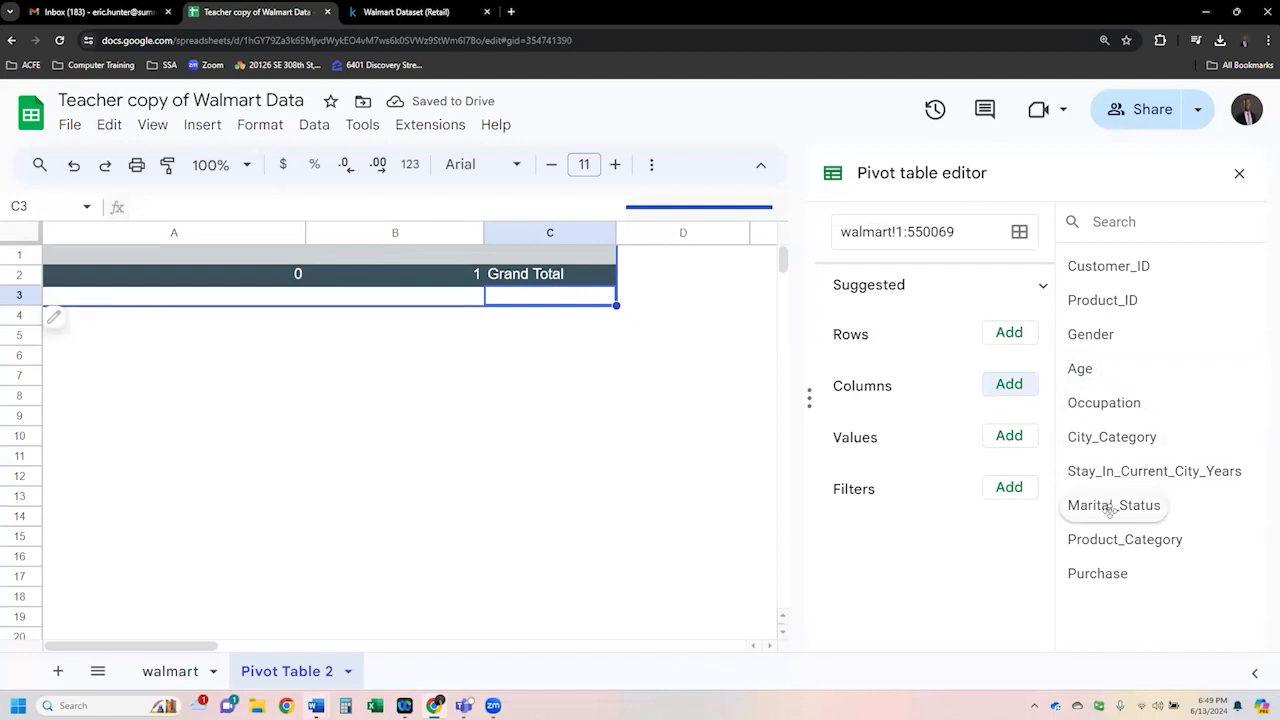
- Add Marital_Status as a pivot table filter showing only the value 1
left_click_drag(1120, 507, 886, 527)
left_click(977, 592)
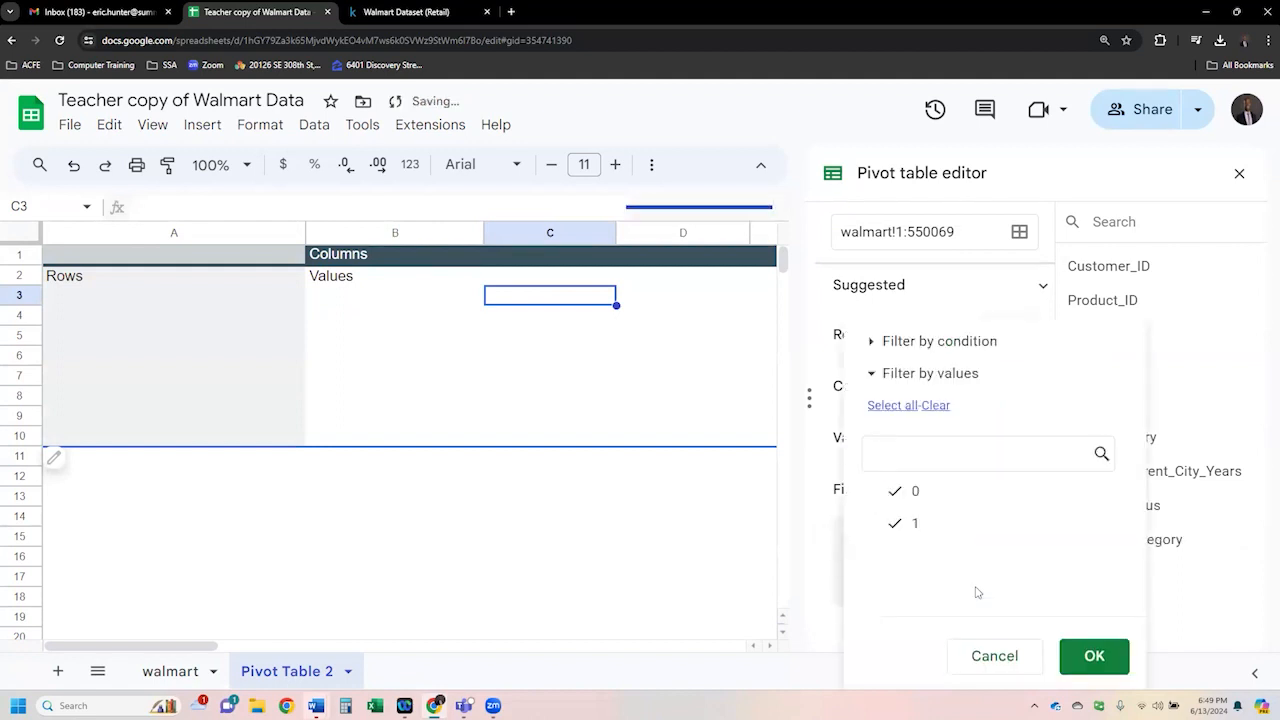
left_click(914, 491)
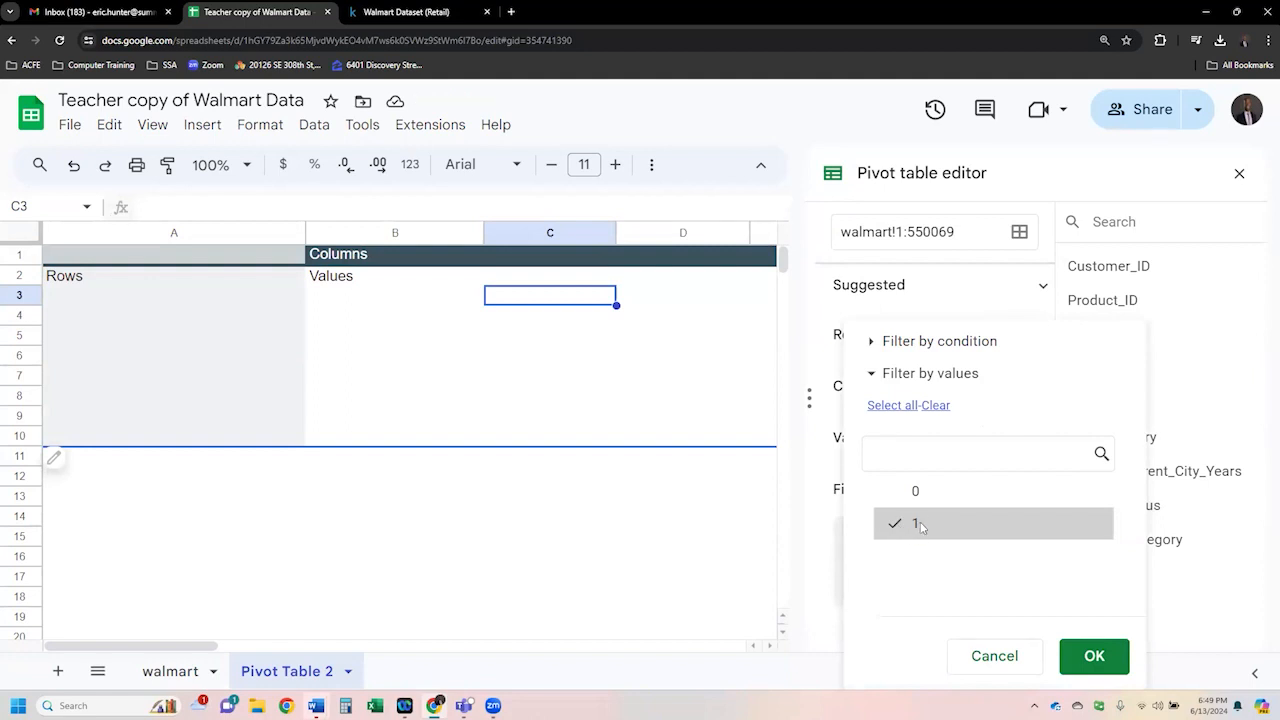
left_click(1091, 655)
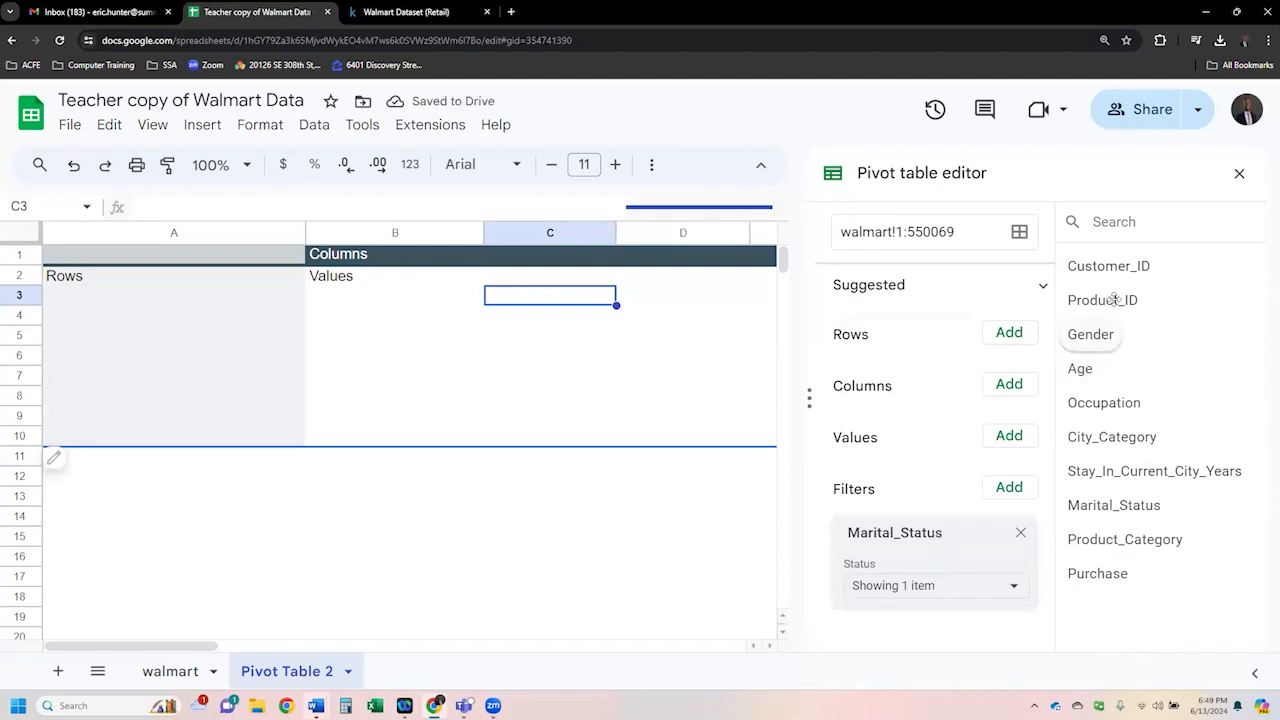
- Add Customer_ID as a value summarized by COUNTUNIQUE
left_click_drag(1122, 270, 908, 499)
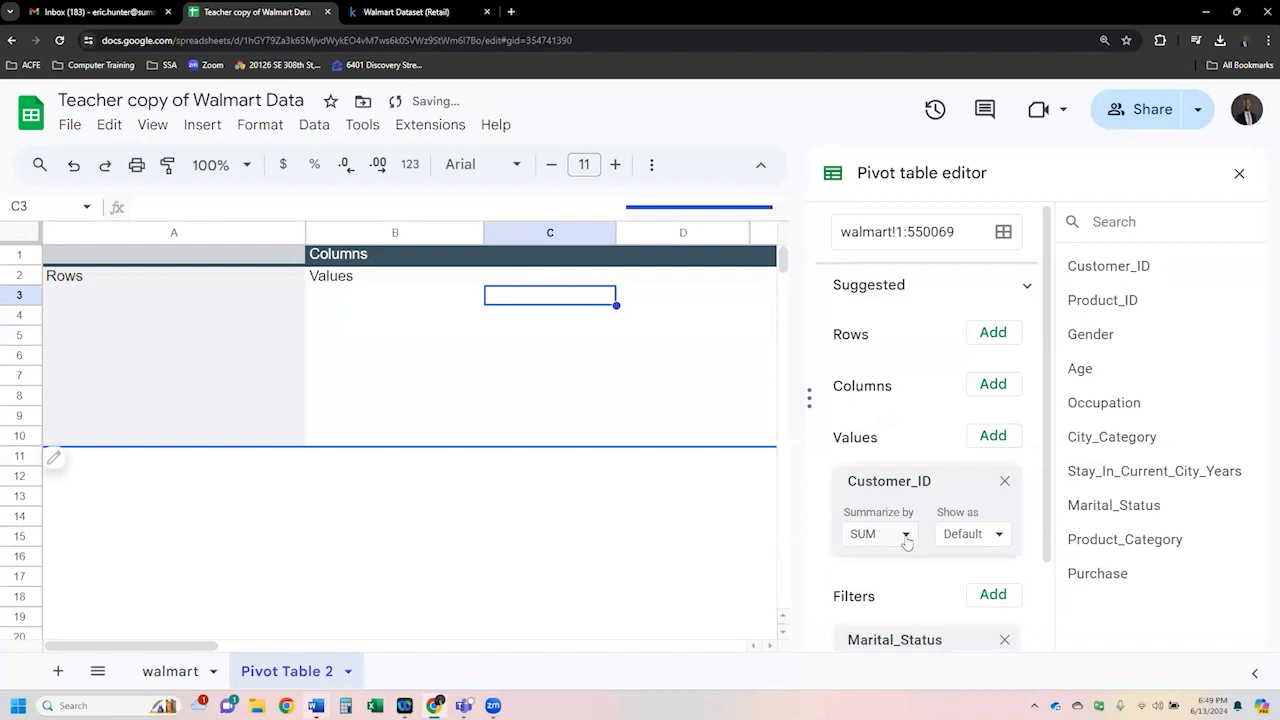
left_click(906, 536)
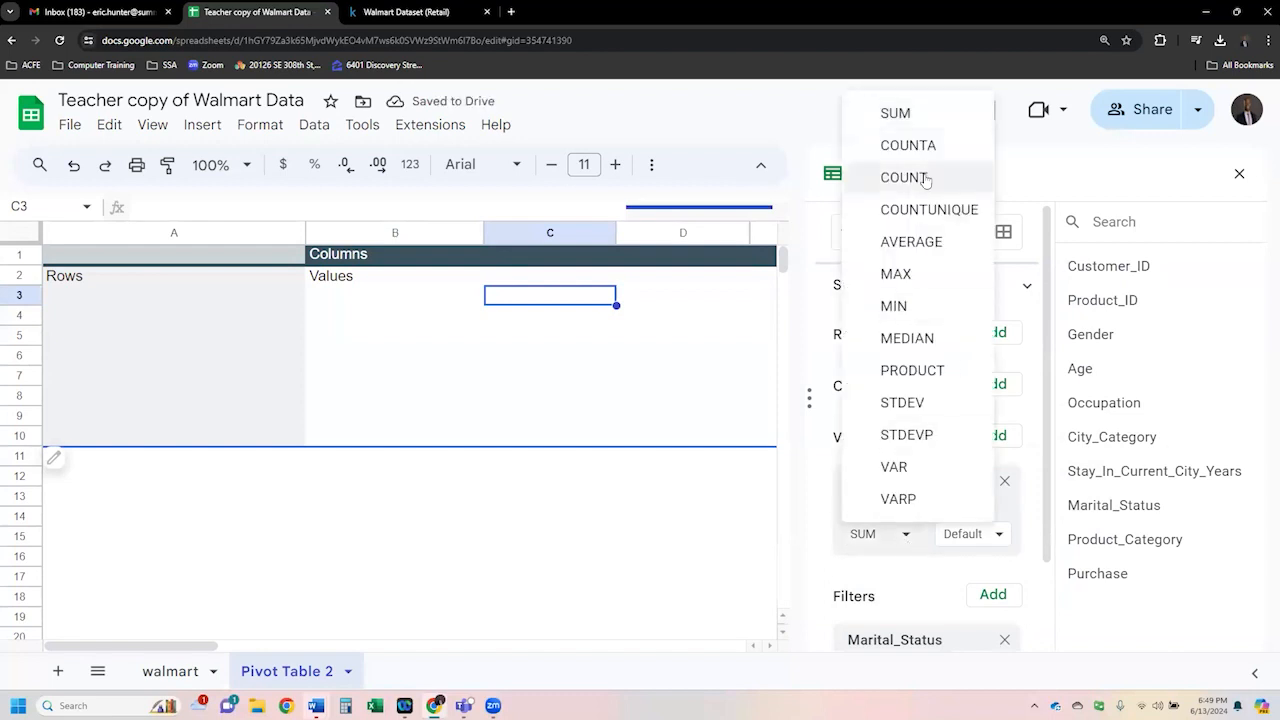
left_click(928, 210)
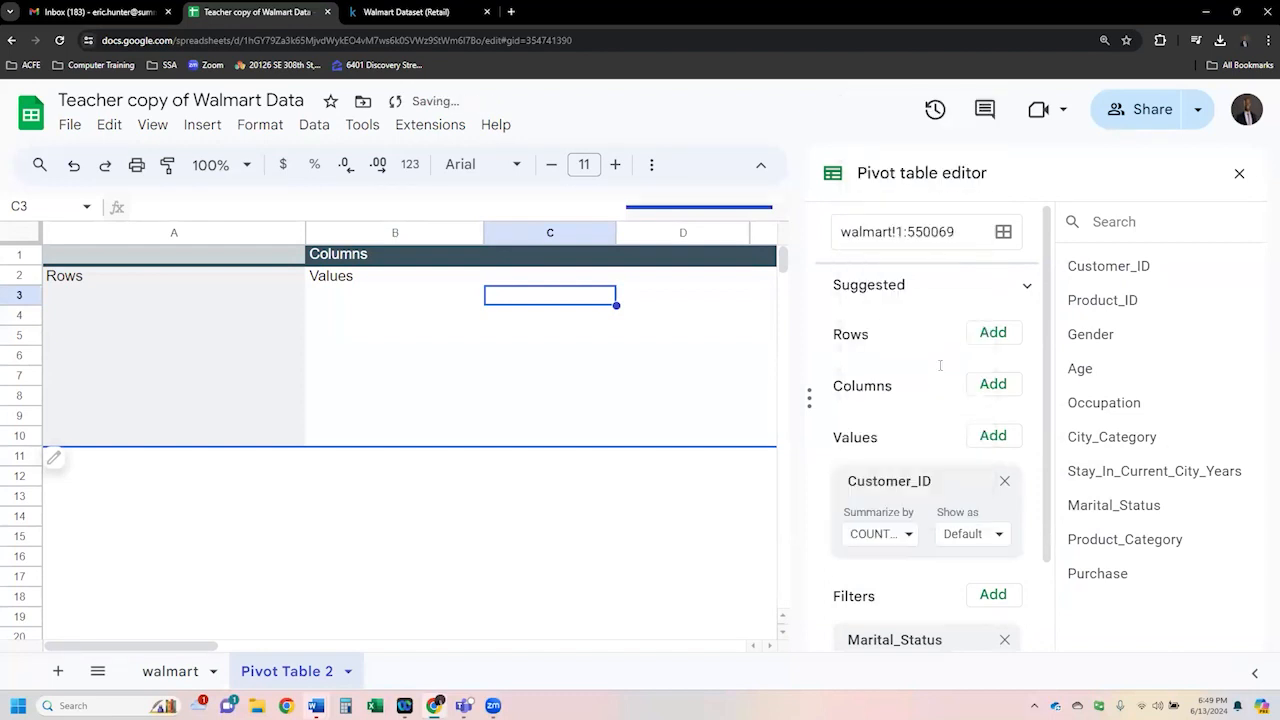
scroll(937, 598, "down", 2)
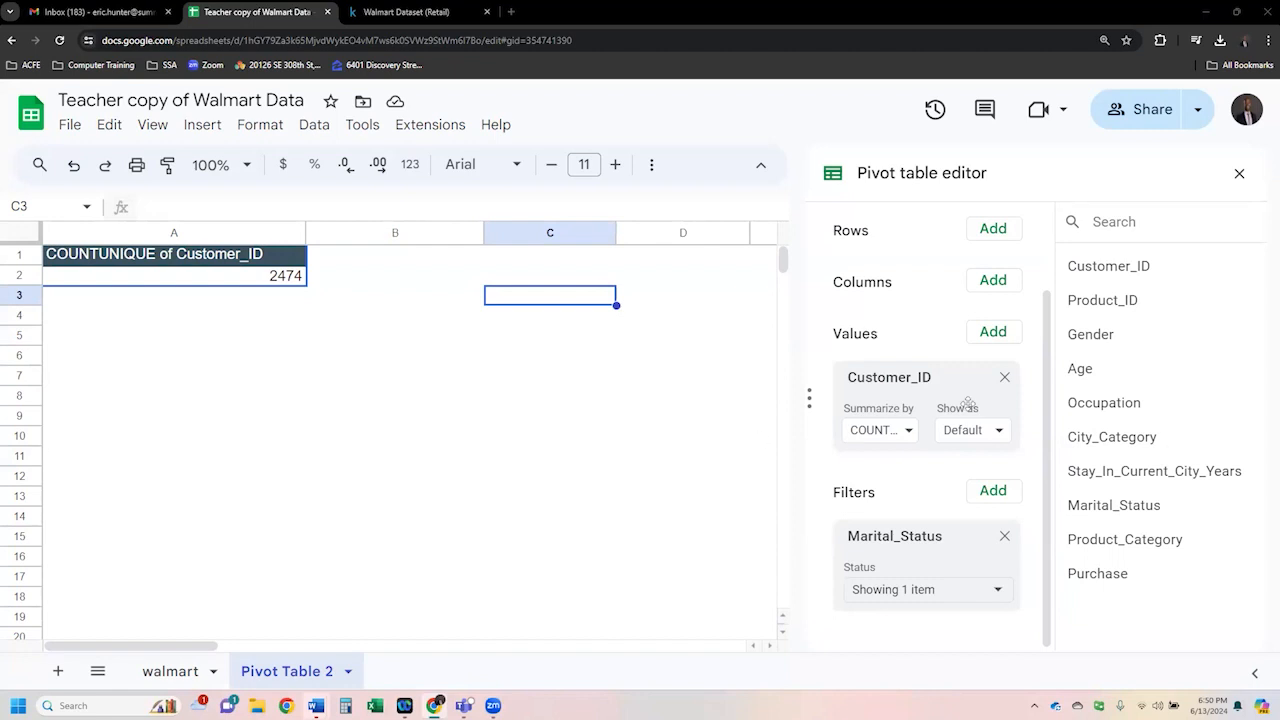
- Remove Customer_ID from the values and the Marital_Status filter from the pivot table
left_click(1005, 379)
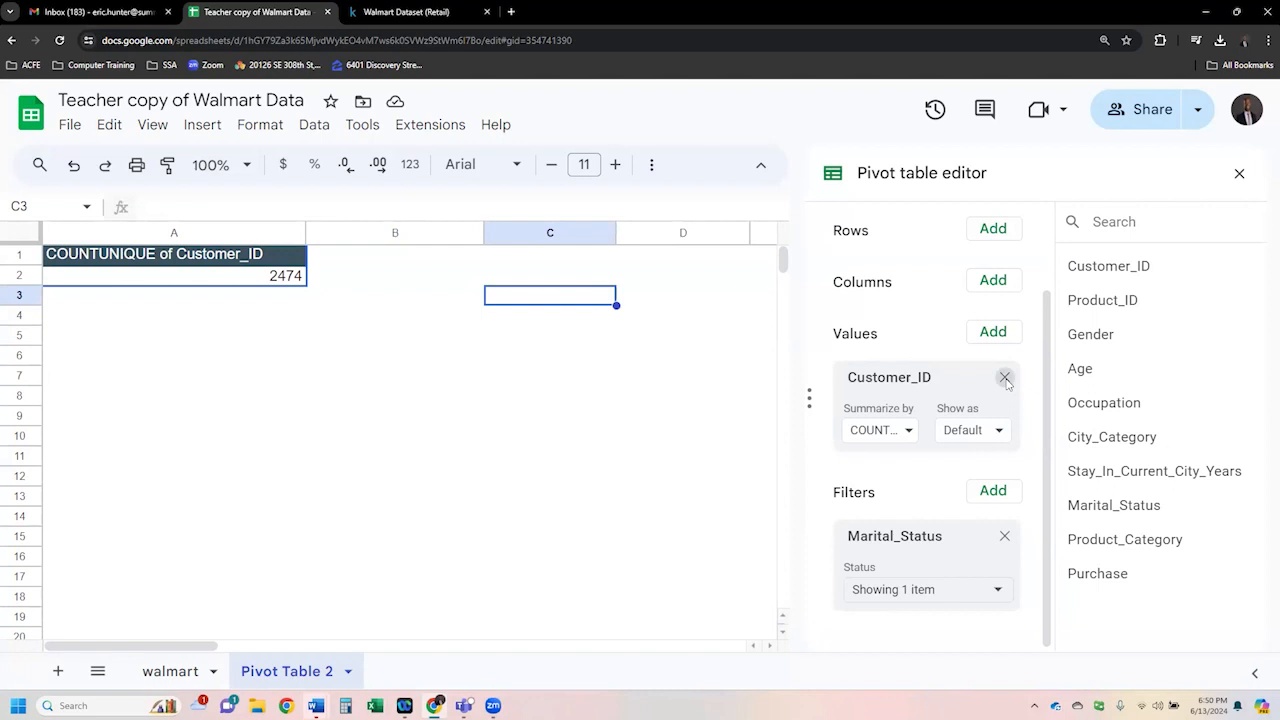
left_click(1018, 531)
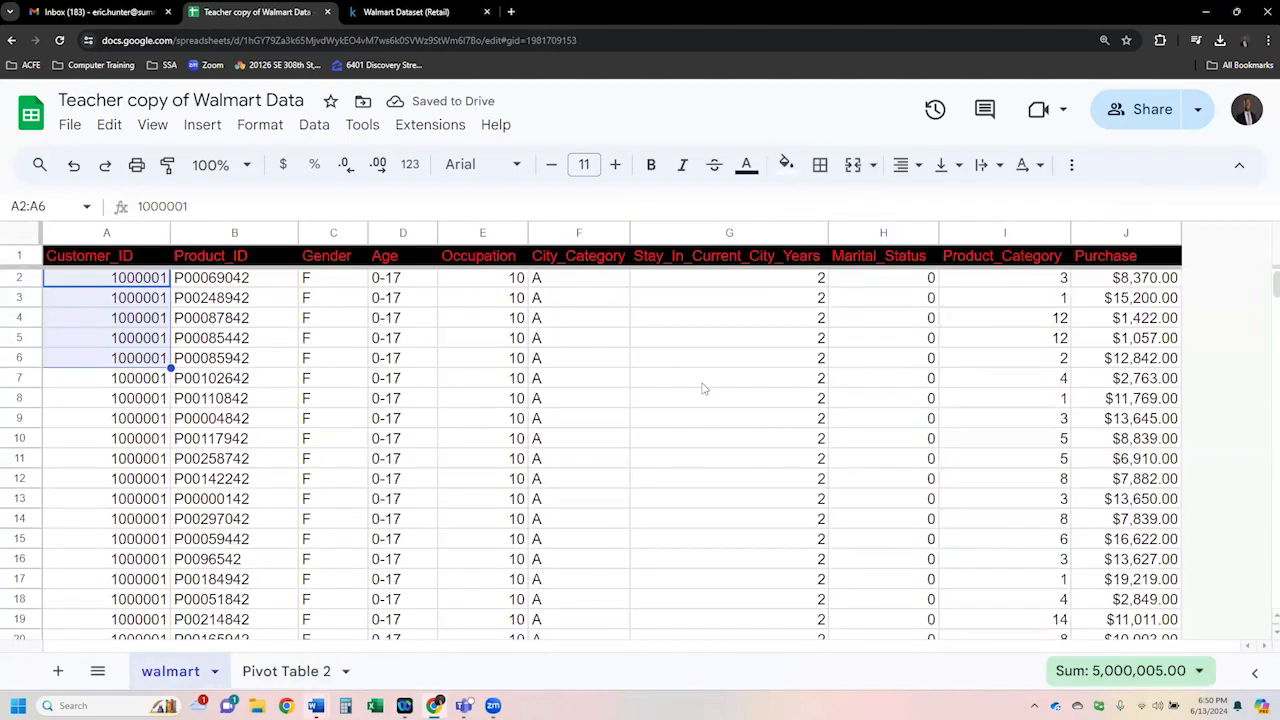
- Reopen the pivot table editor on Pivot Table 2 and set Age as the rows and Gender as the columns
left_click(300, 671)
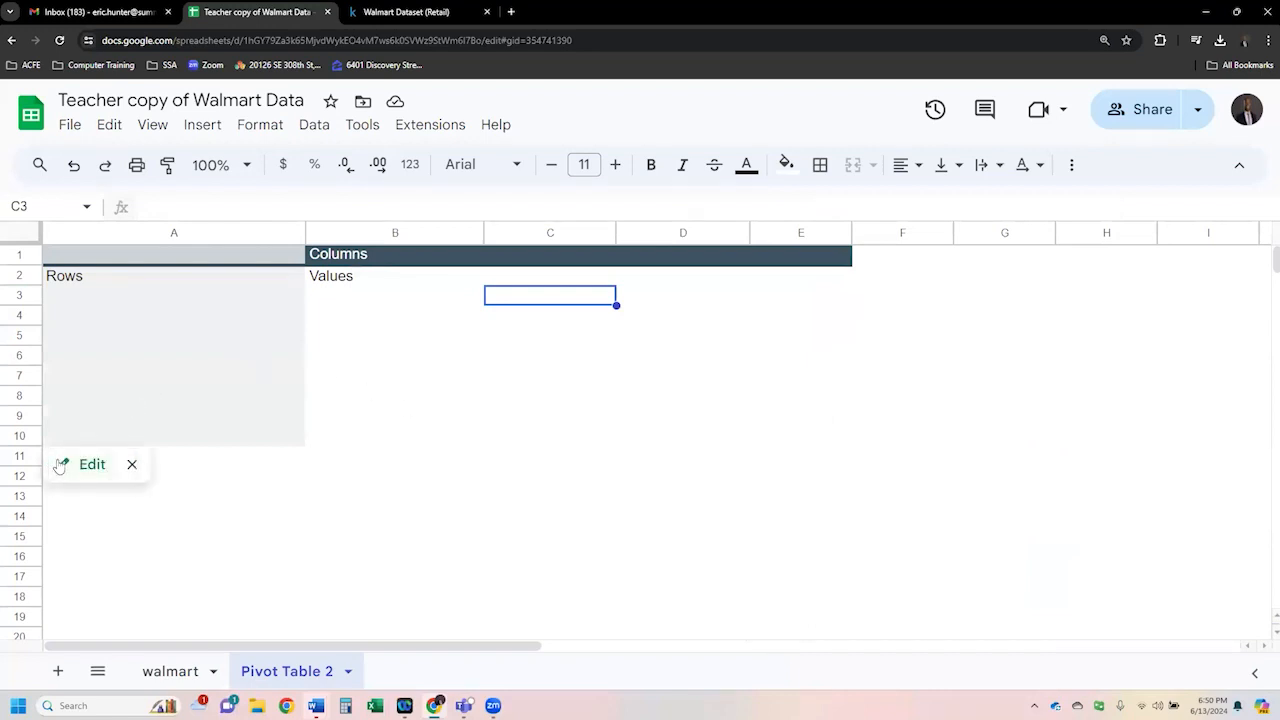
left_click(85, 464)
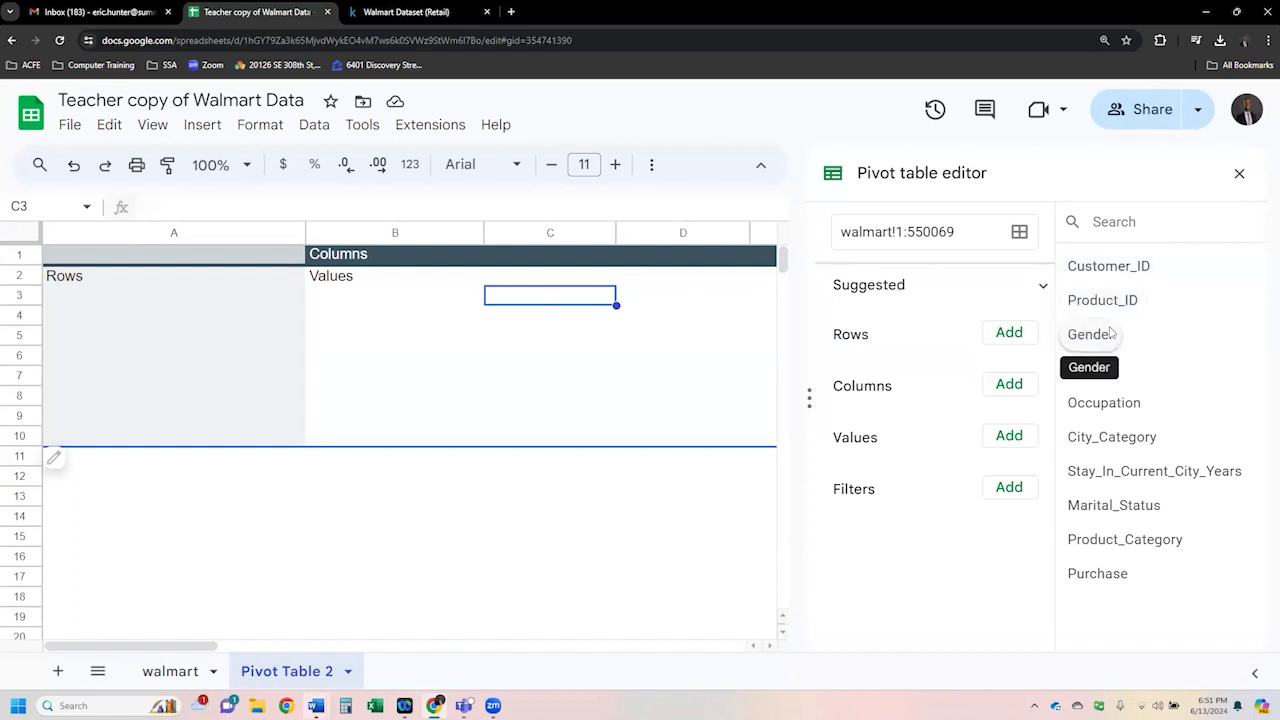
left_click_drag(1096, 378, 900, 370)
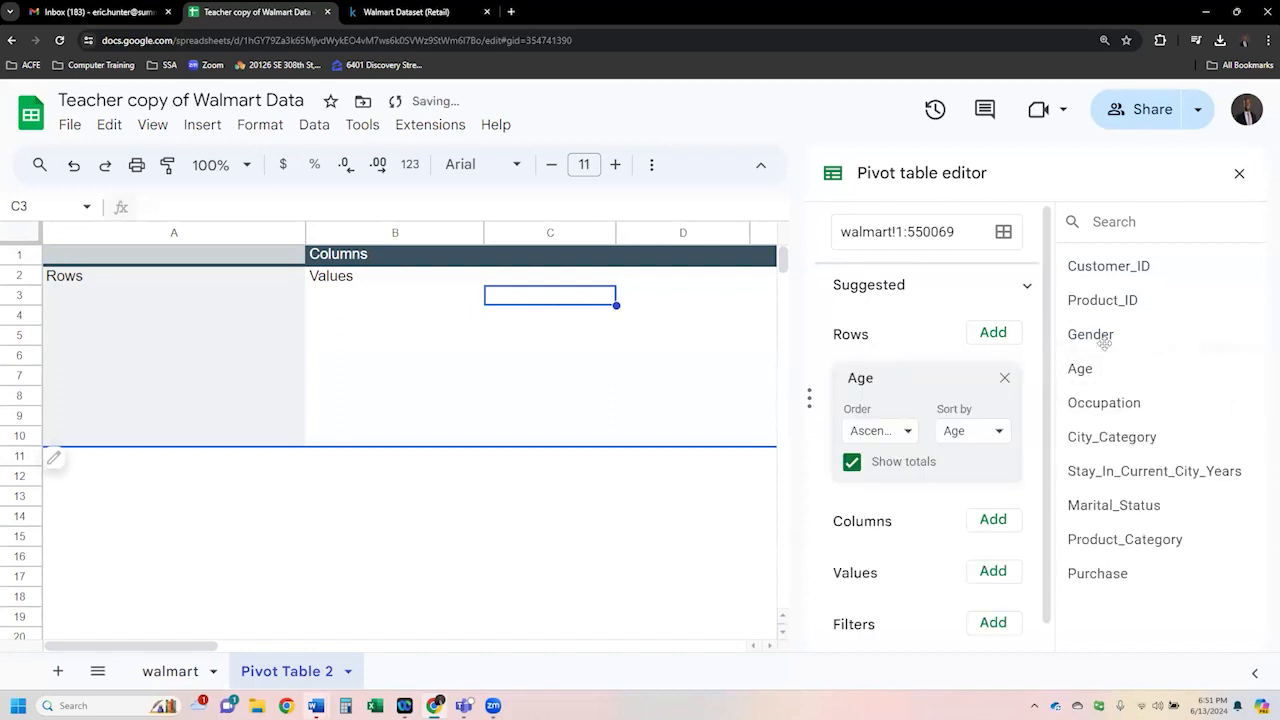
left_click_drag(1087, 383, 965, 545)
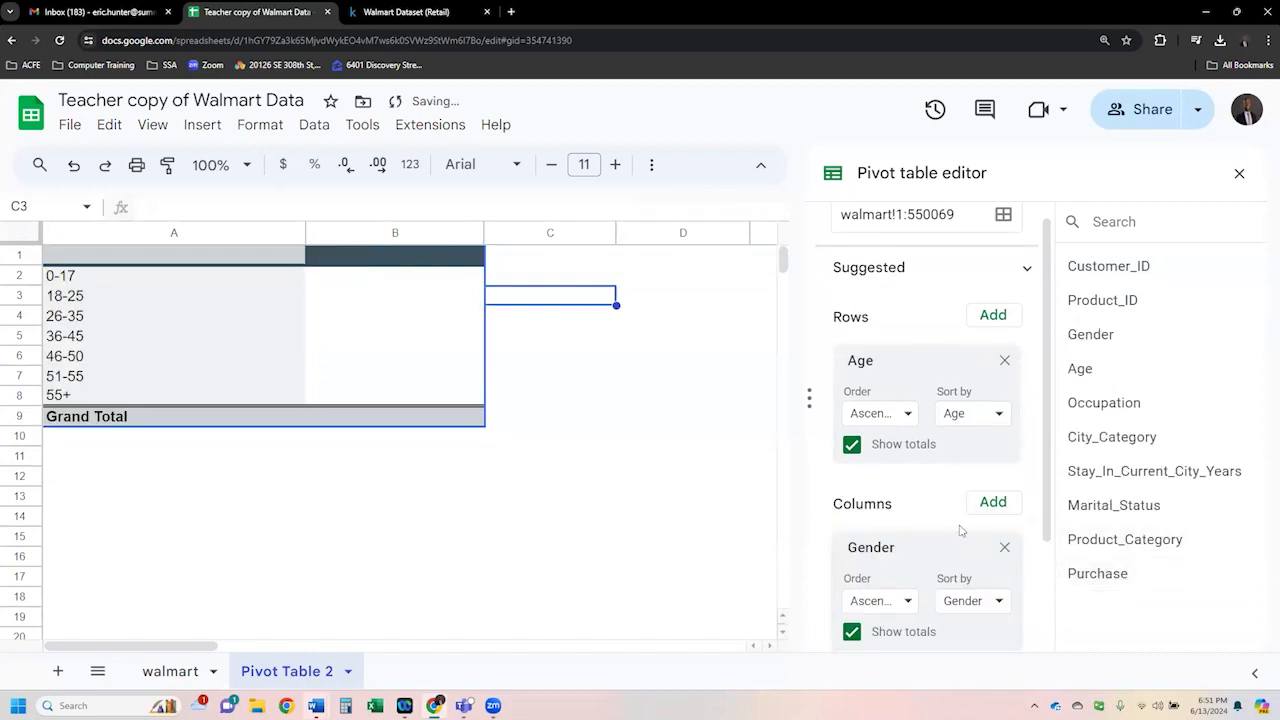
- Turn off the Gender column totals, then turn them back on
scroll(960, 531, "down", 2)
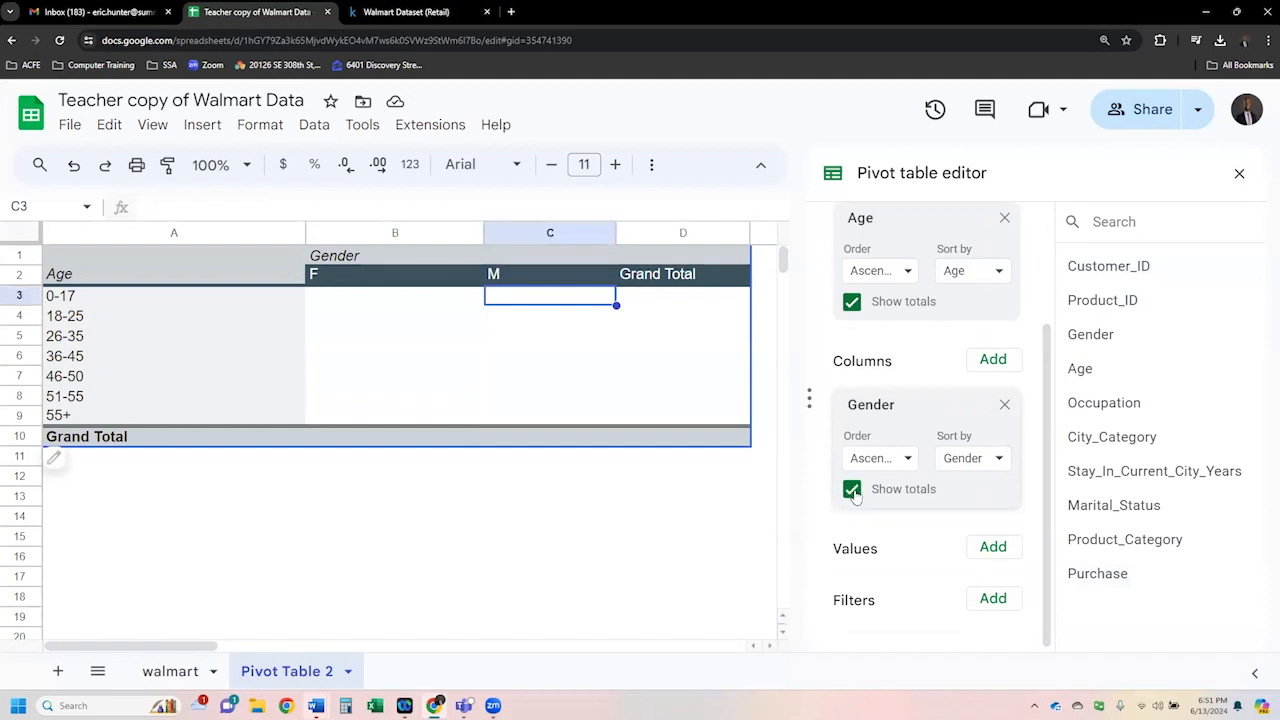
left_click(852, 490)
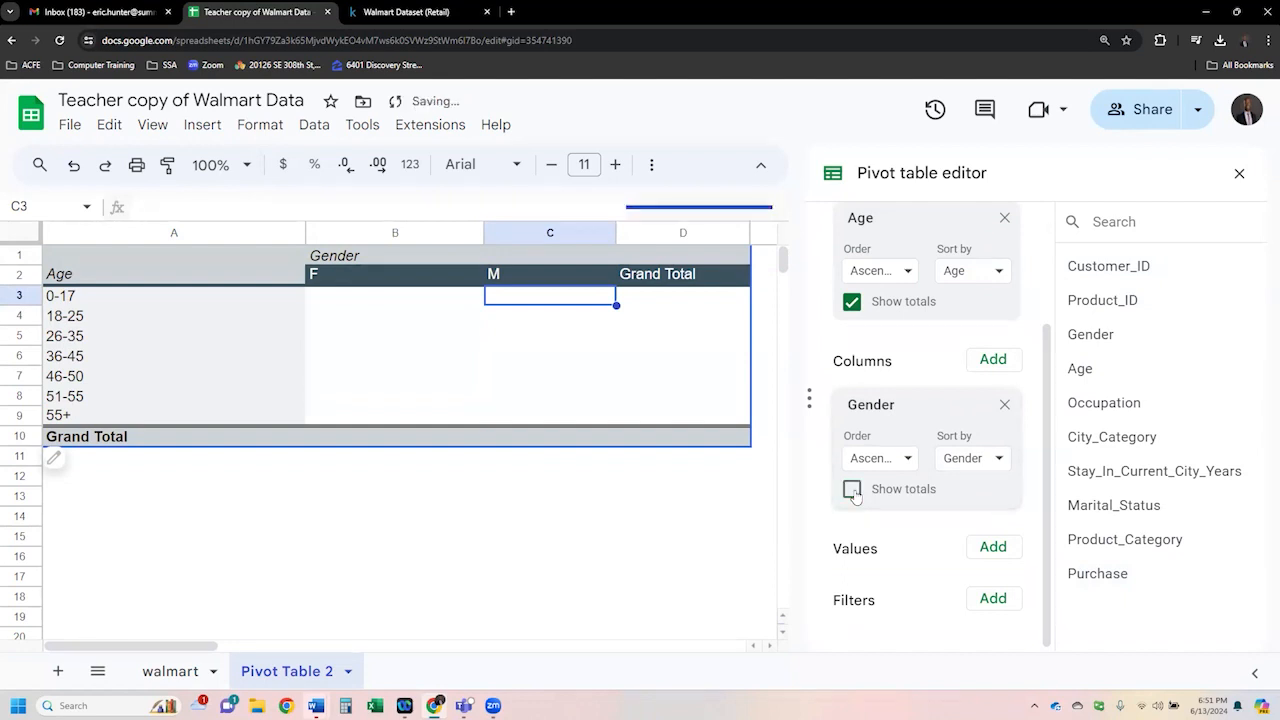
left_click(852, 490)
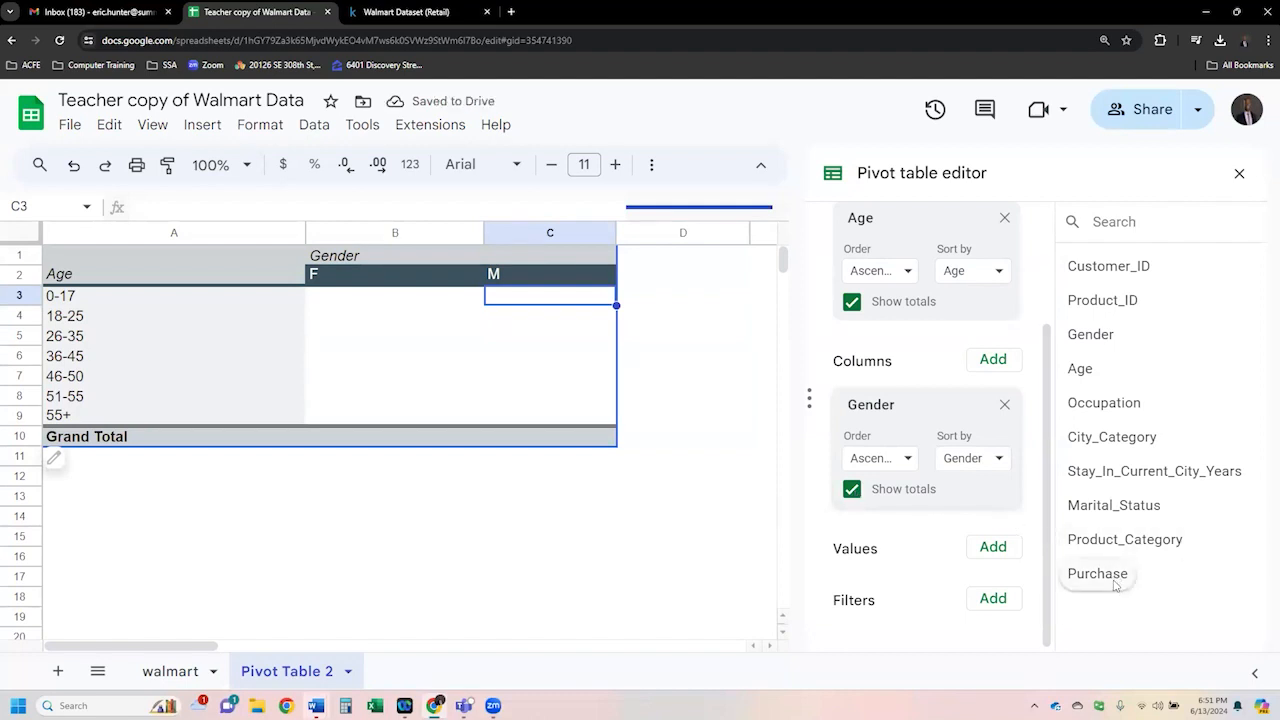
- Add Purchase as a SUM value and widen columns B through D to fit the totals
left_click_drag(1115, 585, 910, 582)
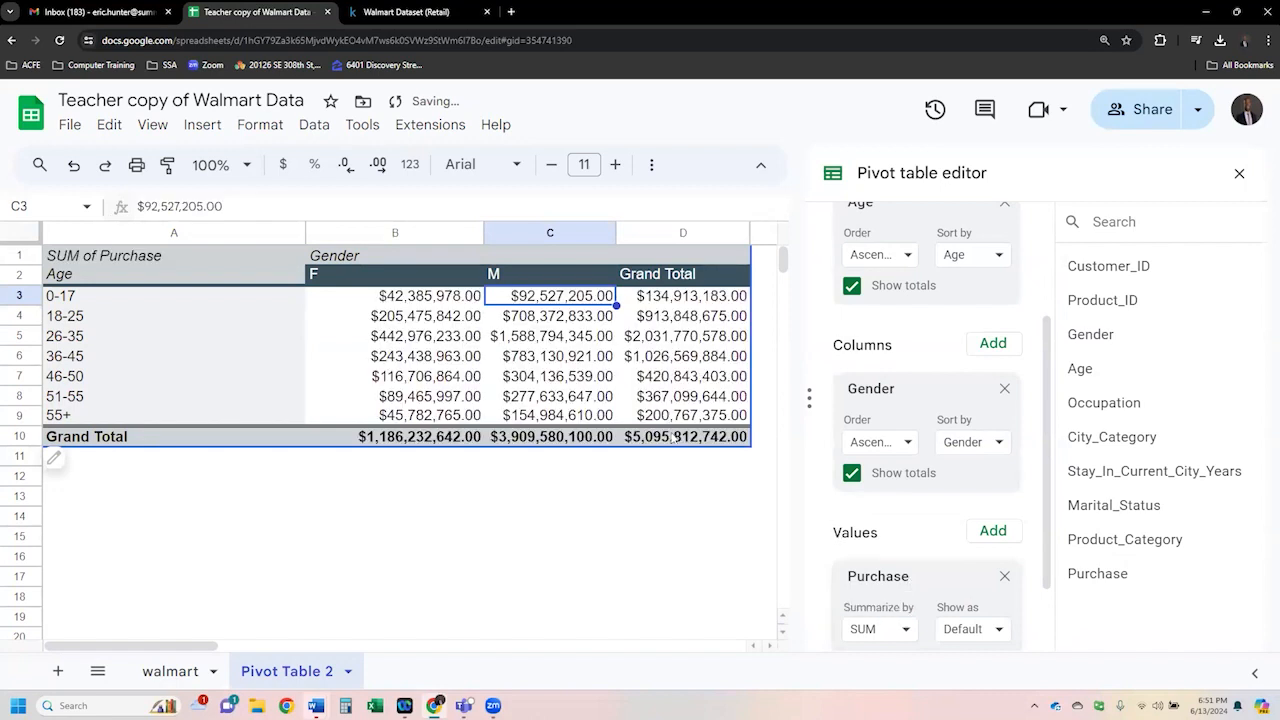
left_click_drag(484, 232, 491, 232)
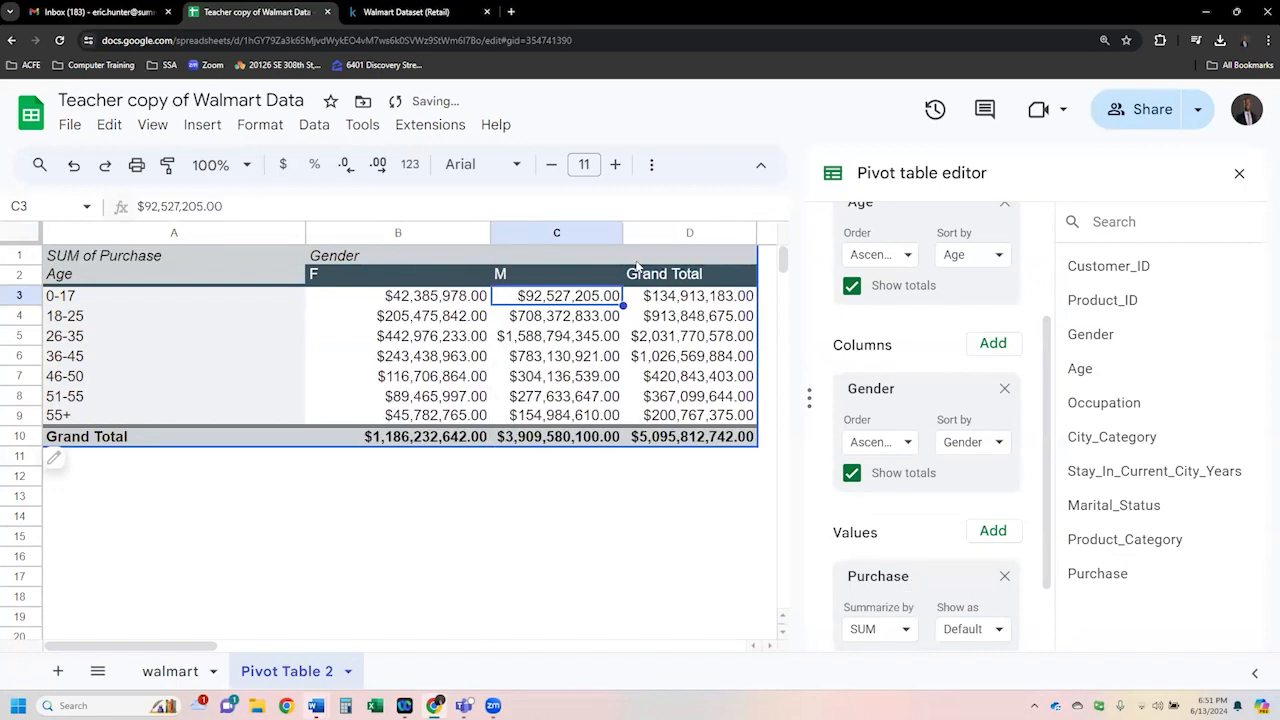
left_click_drag(757, 232, 772, 232)
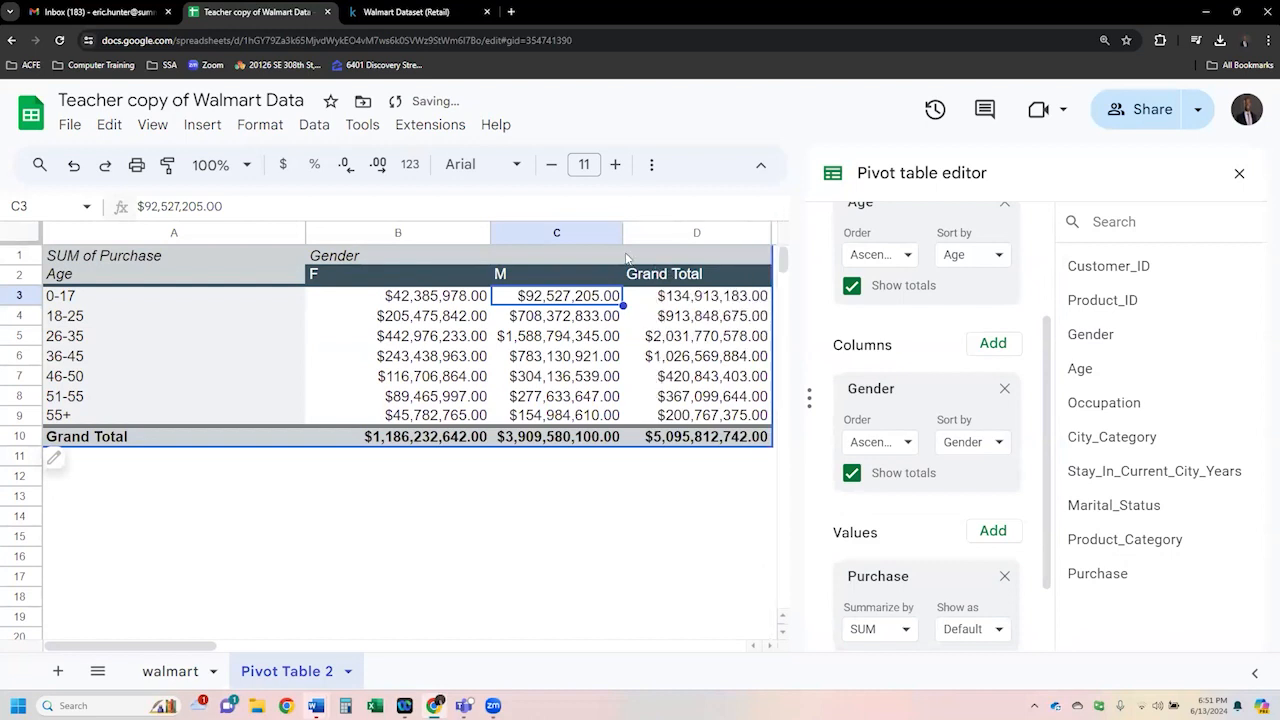
left_click_drag(622, 232, 629, 232)
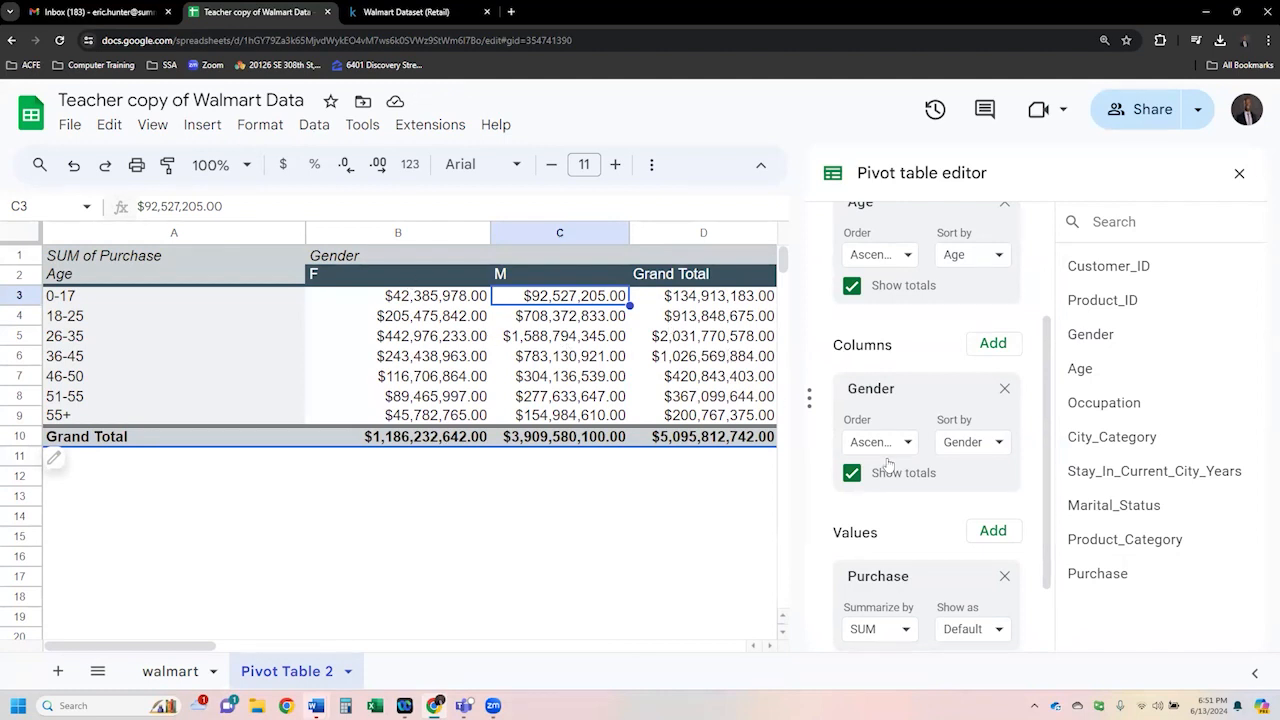
- Examine the purchase totals for each age group in the pivot table
scroll(1046, 448, "up", 3)
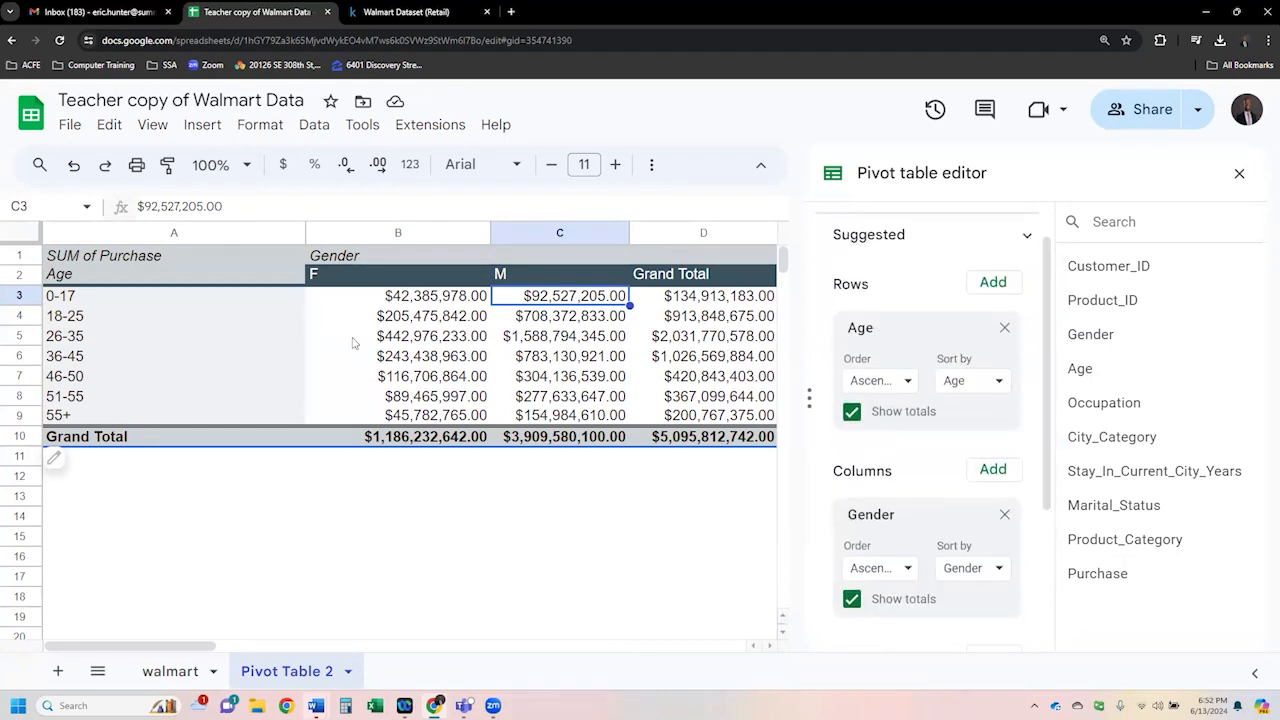
left_click(84, 298)
left_click(86, 318)
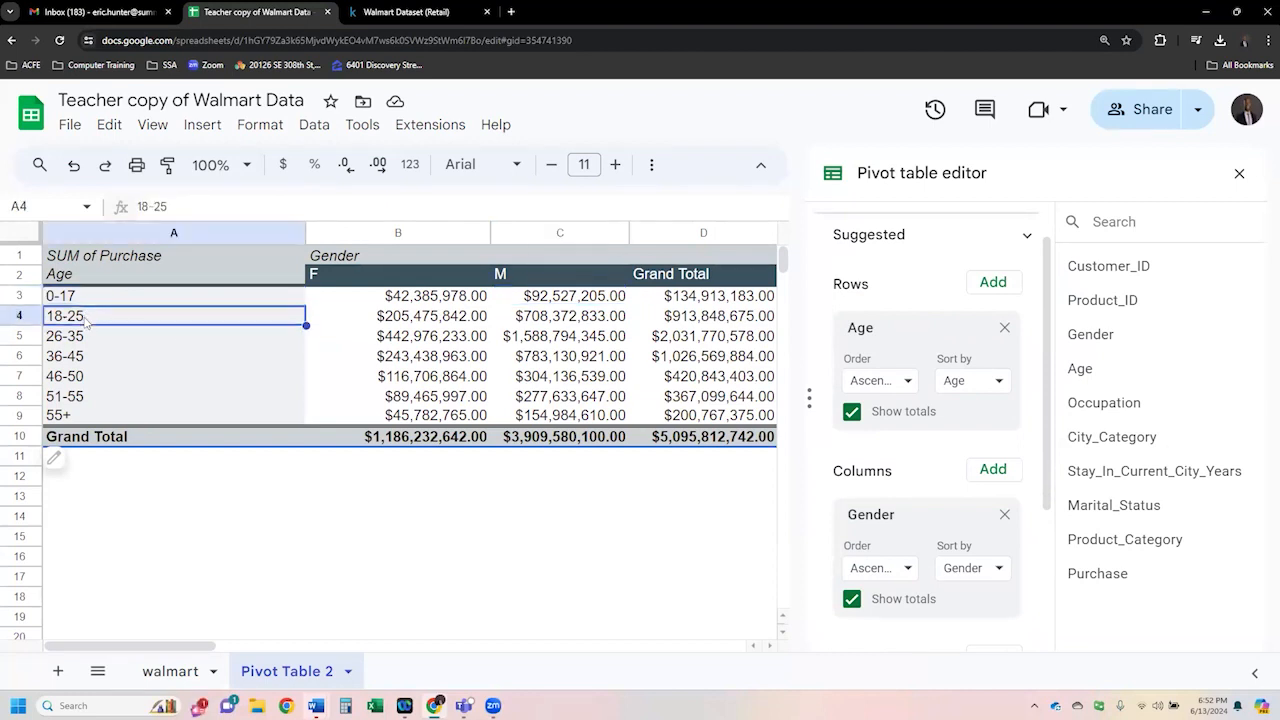
left_click(88, 338)
left_click(88, 352)
left_click_drag(91, 299, 90, 412)
left_click(145, 360)
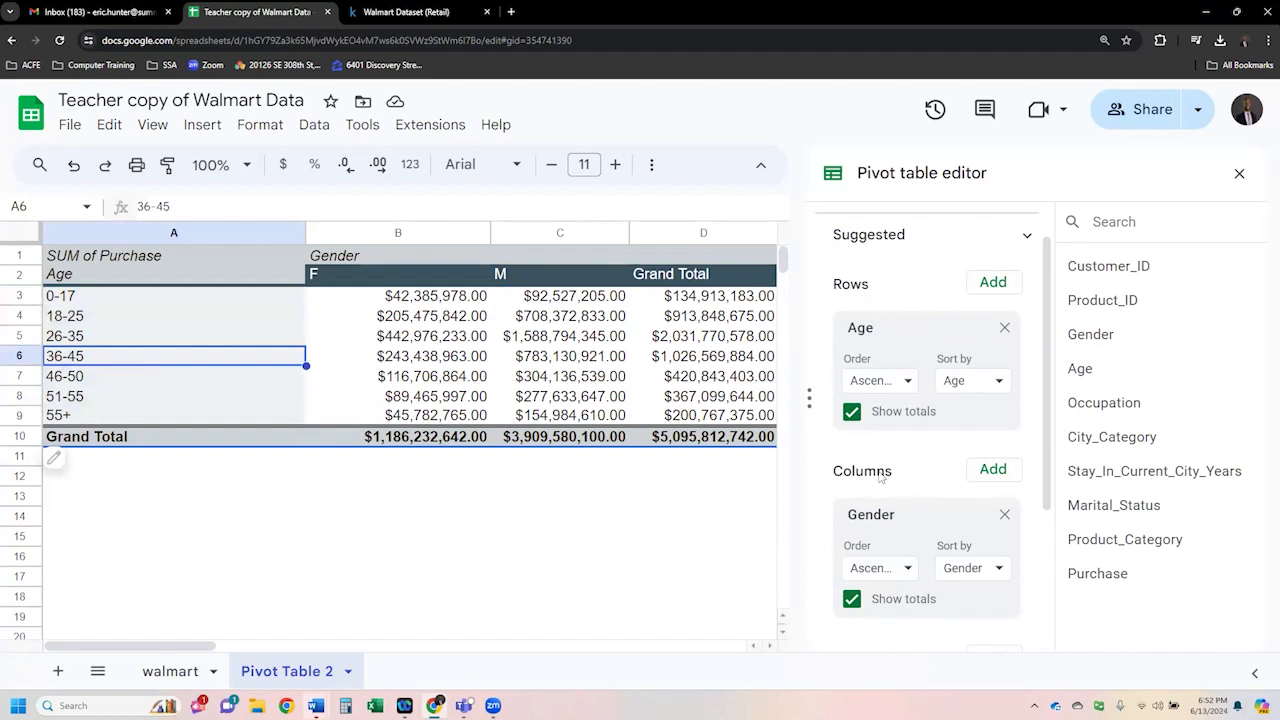
- Examine the pivot table's gender columns and purchase totals by age group alongside the editor settings
left_click(421, 239)
left_click(557, 239)
left_click(427, 238)
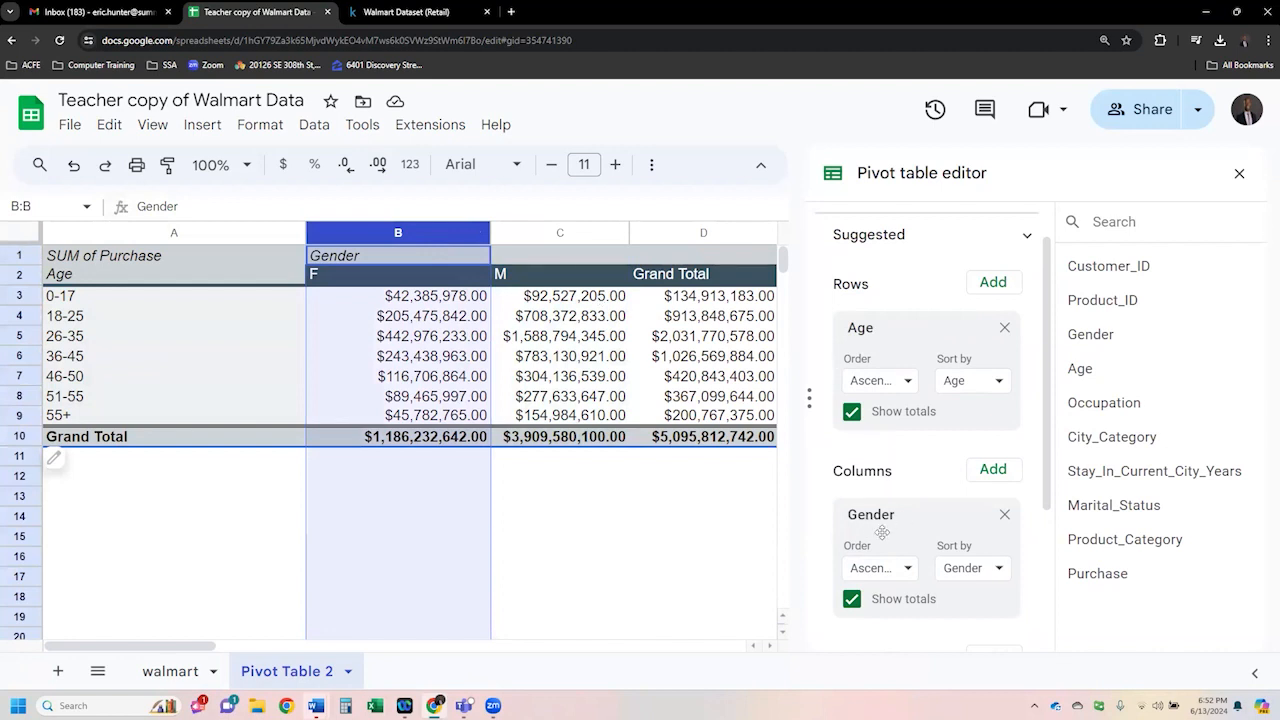
left_click(604, 336)
left_click(427, 278)
left_click(528, 279)
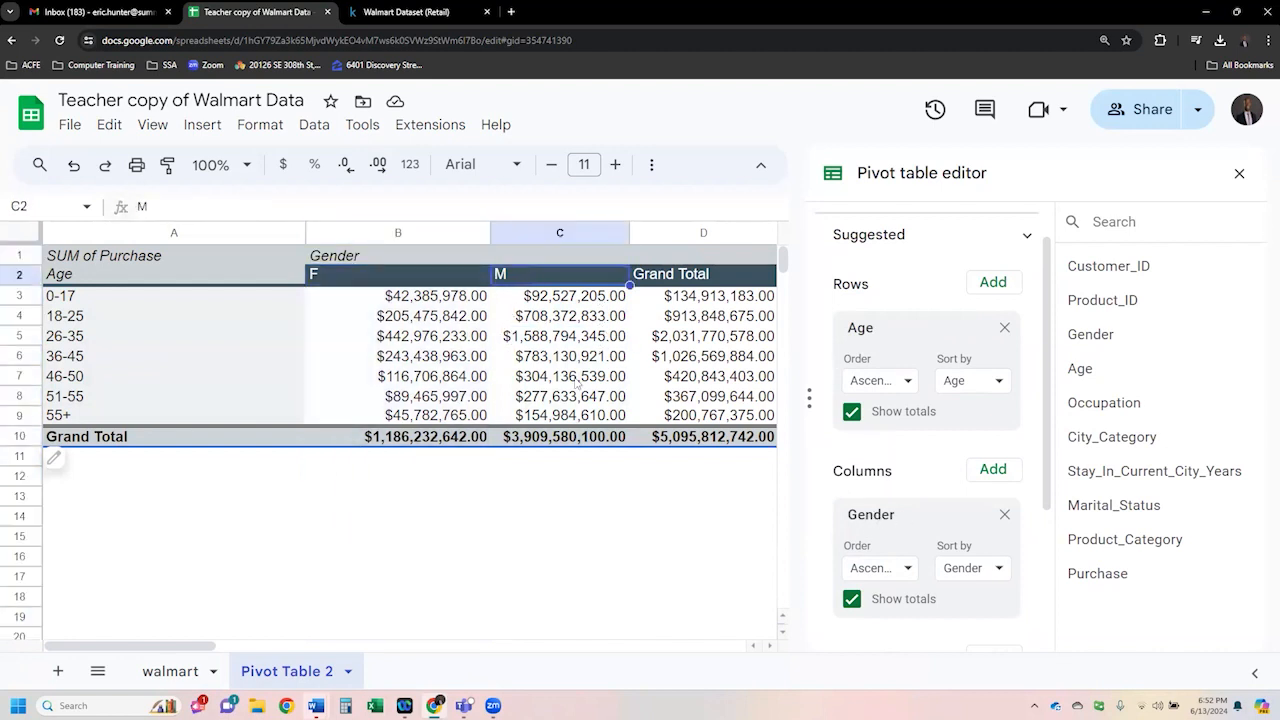
left_click_drag(470, 300, 570, 412)
scroll(1035, 465, "down", 3)
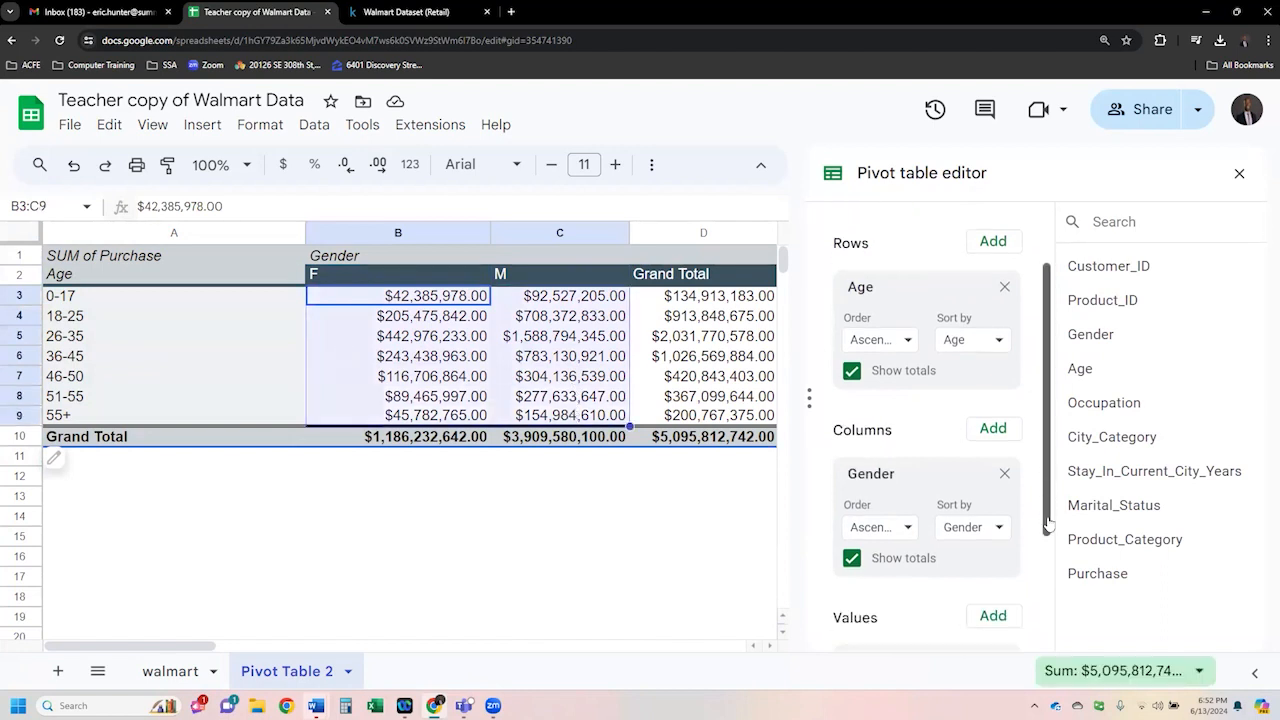
left_click(583, 366)
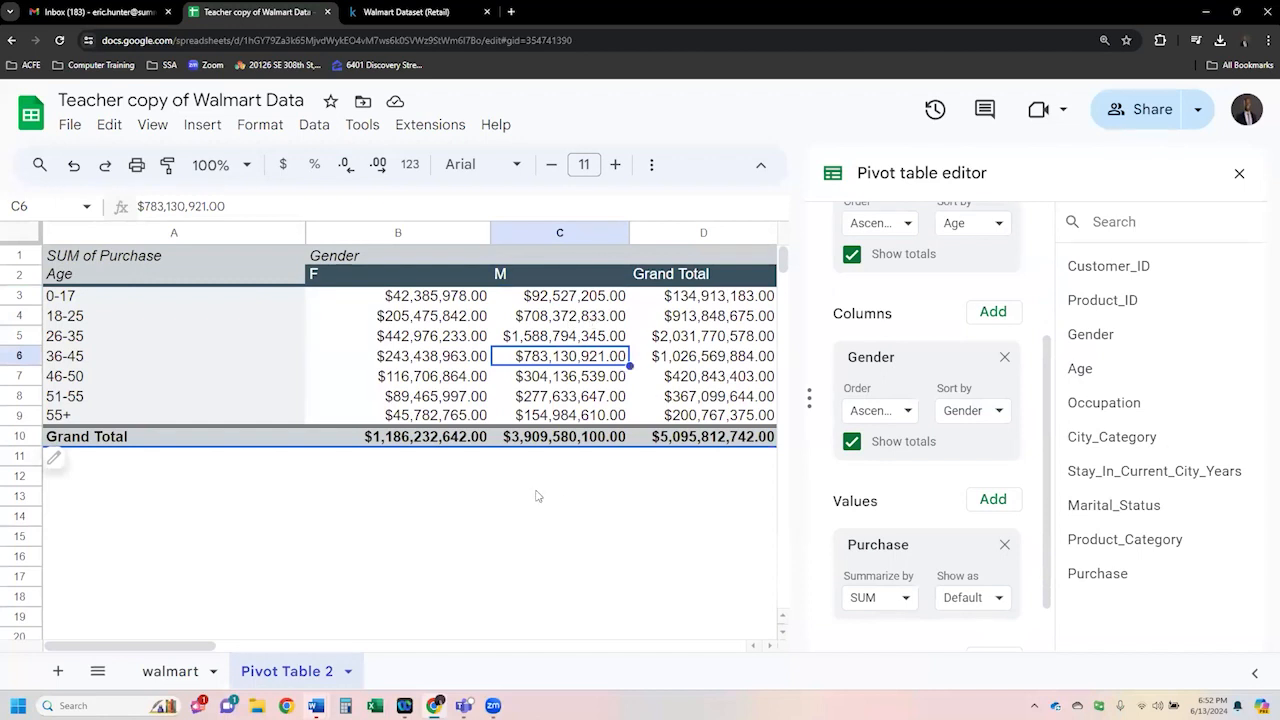
scroll(538, 496, "down", 2)
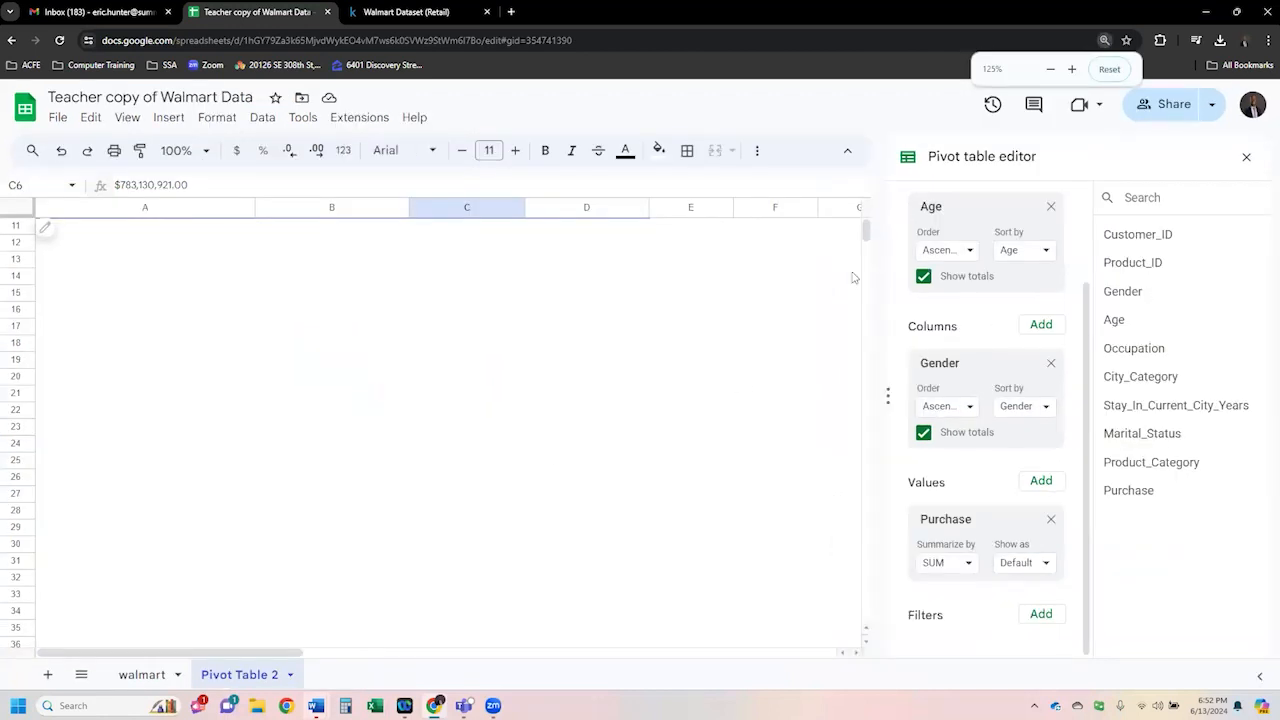
scroll(520, 480, "up", 3)
left_click(426, 480)
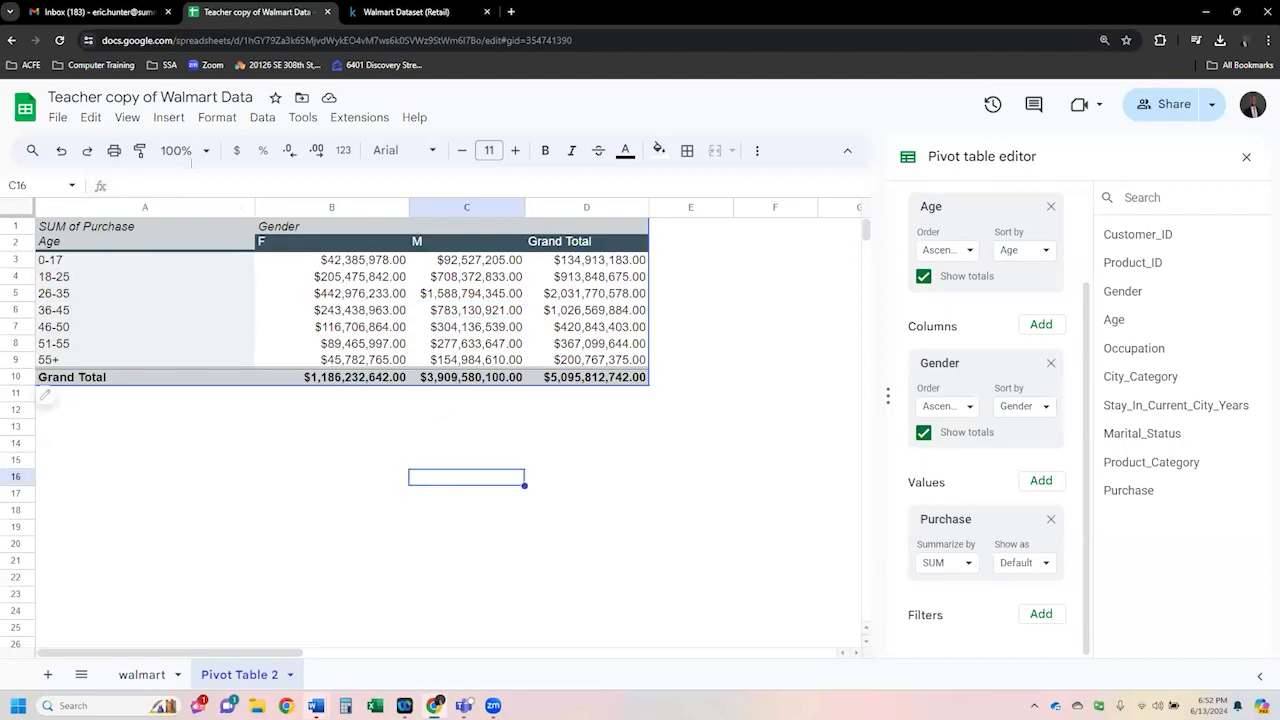
- Zoom the sheet to 120% and highlight the 26-35 male purchase total cell in yellow
left_click(204, 152)
type("110")
key("Return")
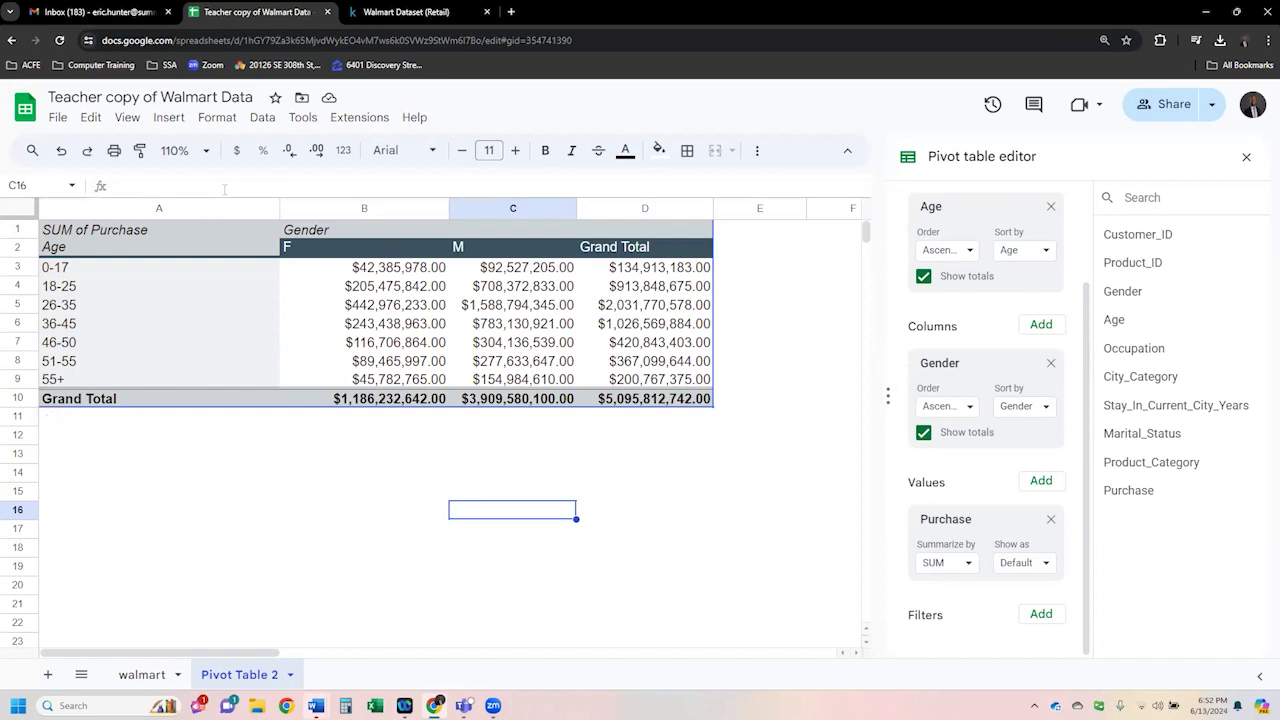
left_click(166, 155)
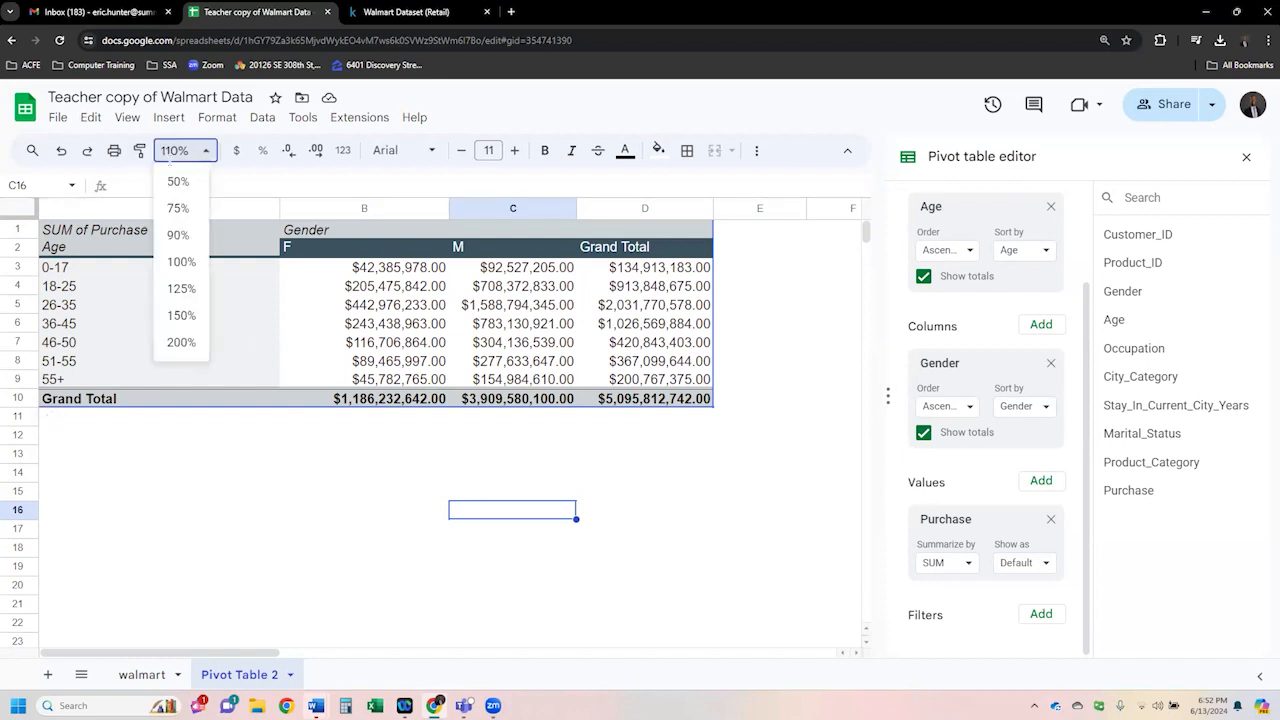
type("12")
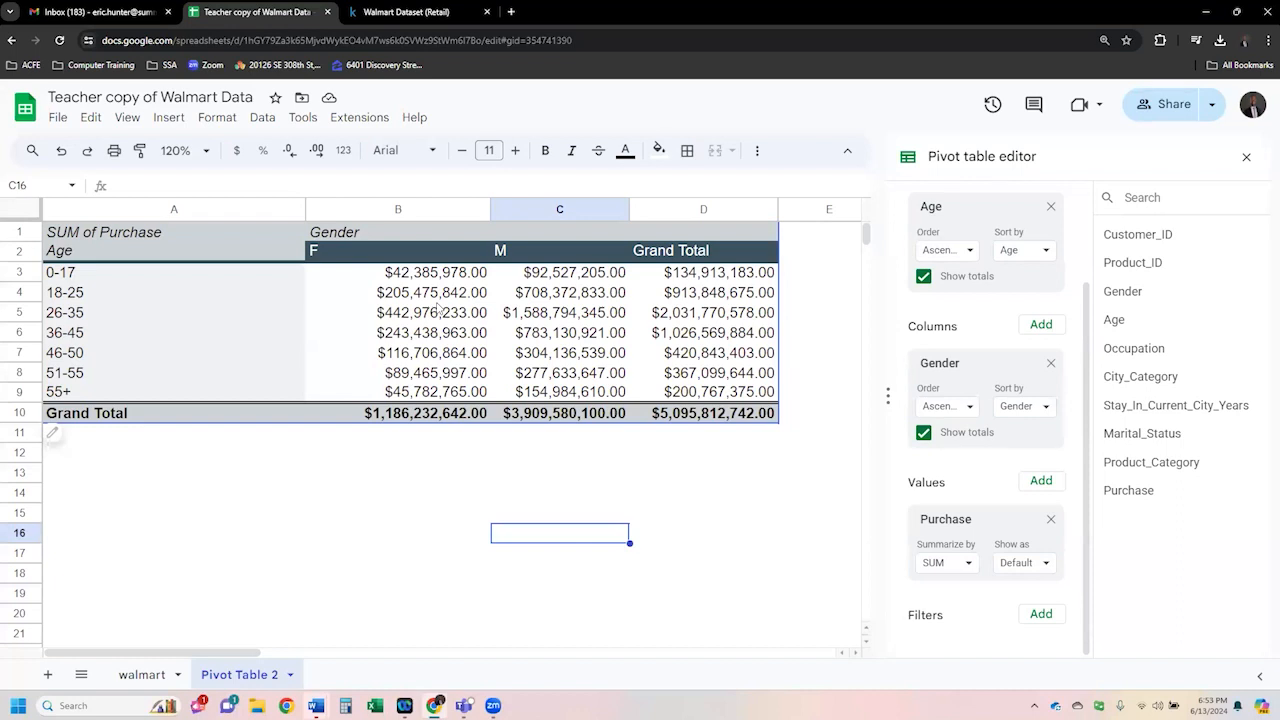
left_click(570, 314)
left_click(659, 150)
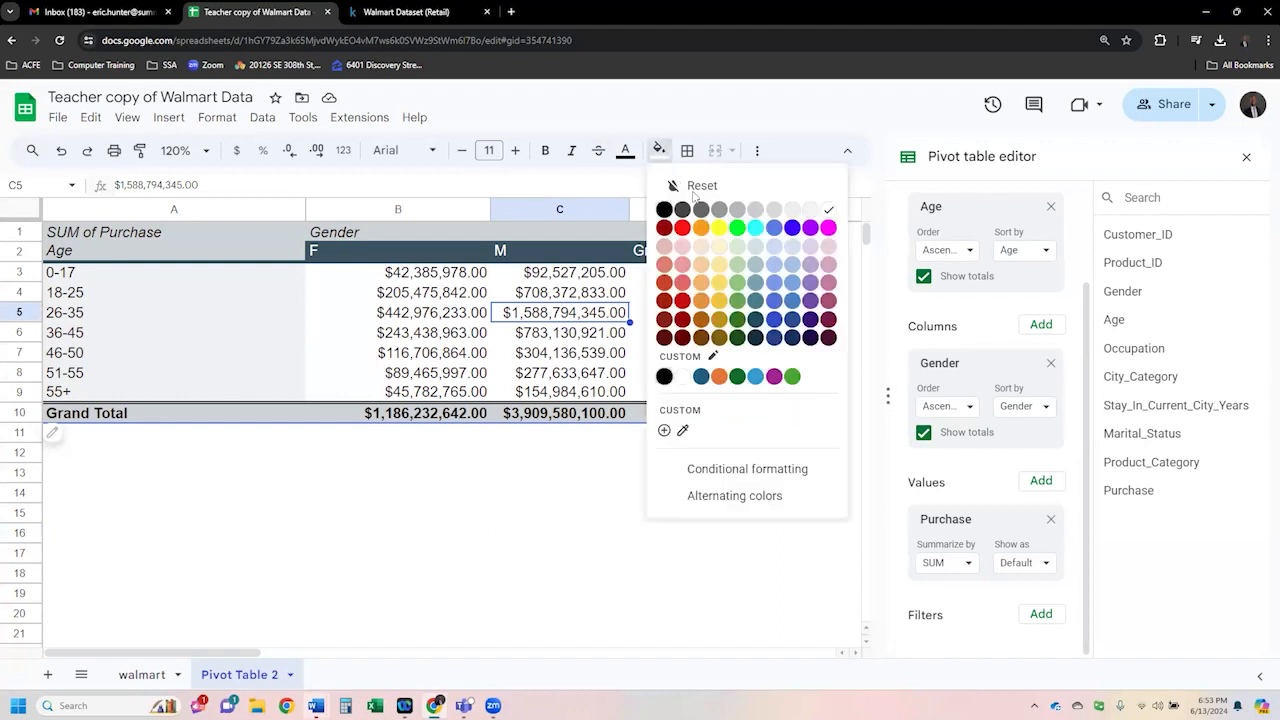
left_click(708, 234)
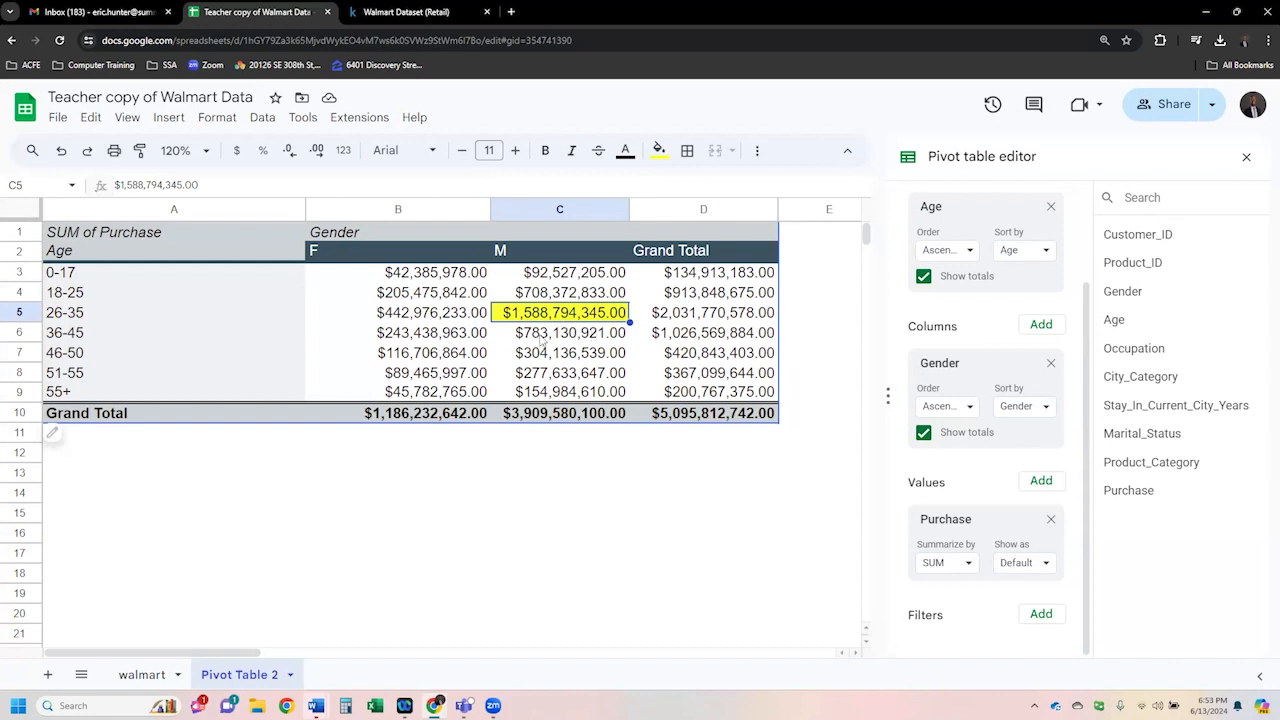
- Compare the purchase totals across age-group rows and gender columns in the pivot table
left_click(92, 340)
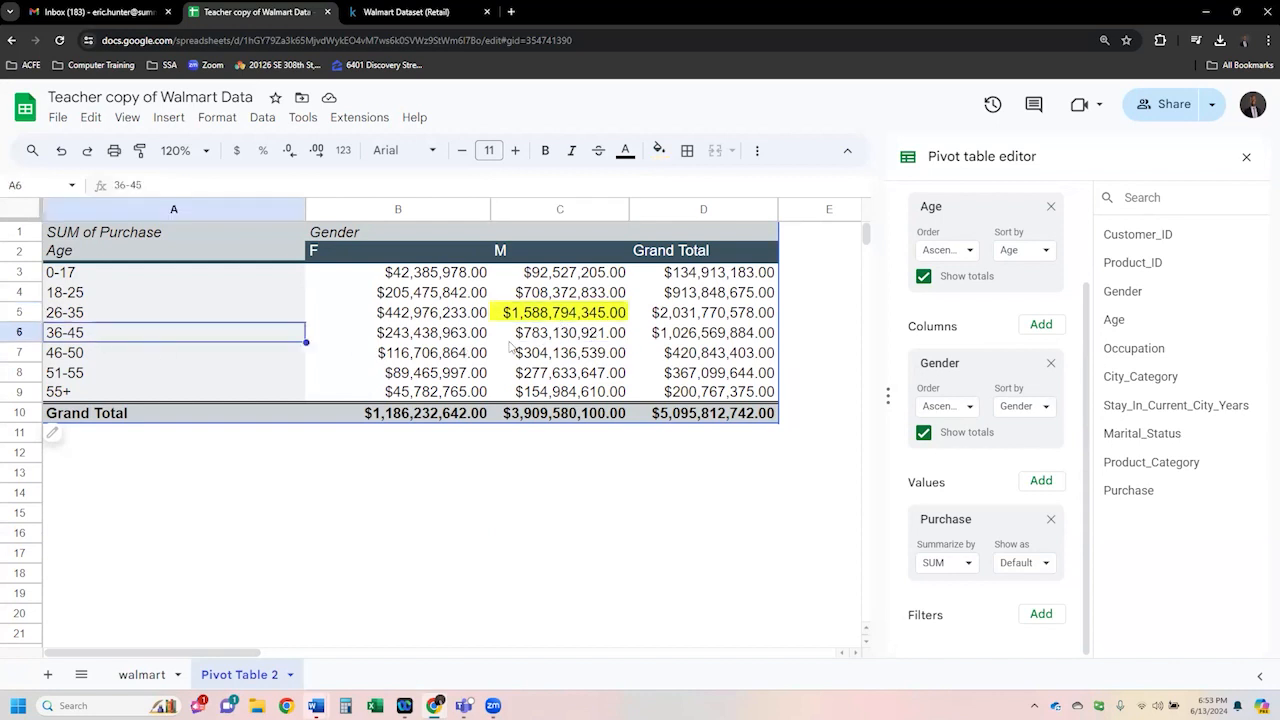
left_click(551, 337)
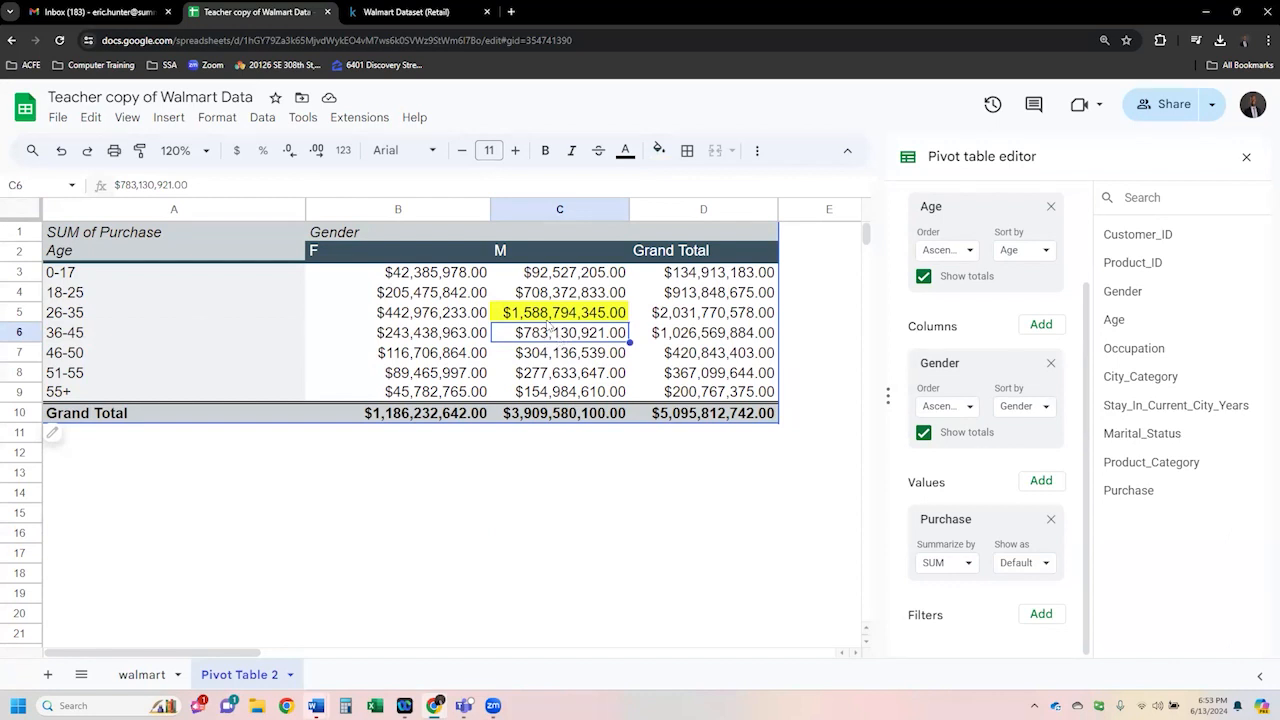
left_click(549, 321)
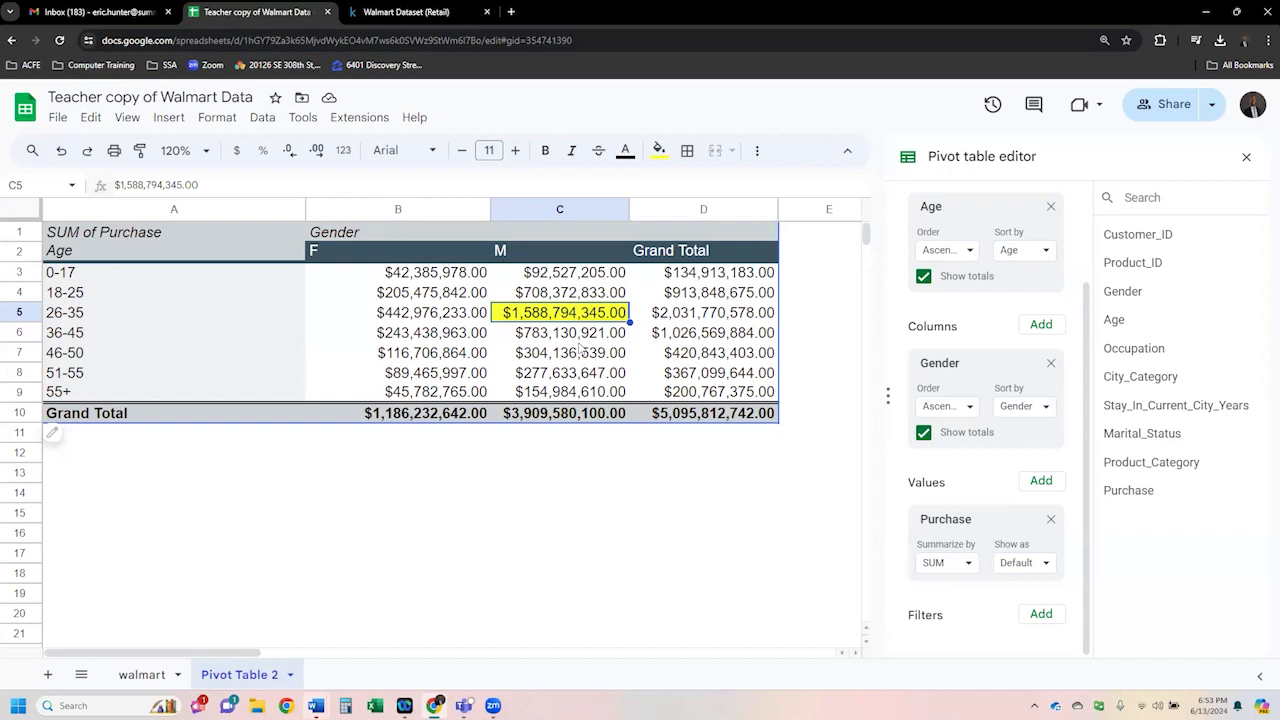
left_click(599, 349)
left_click(598, 316)
left_click_drag(595, 318, 155, 315)
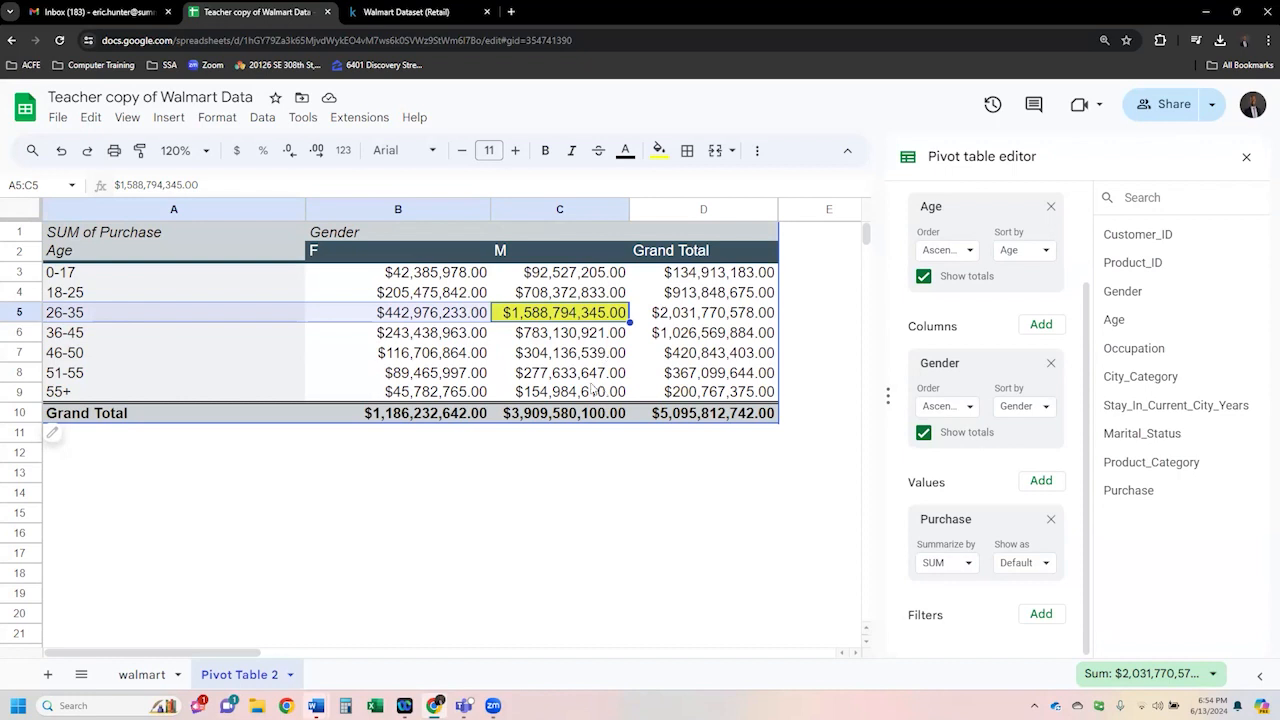
left_click_drag(594, 391, 113, 395)
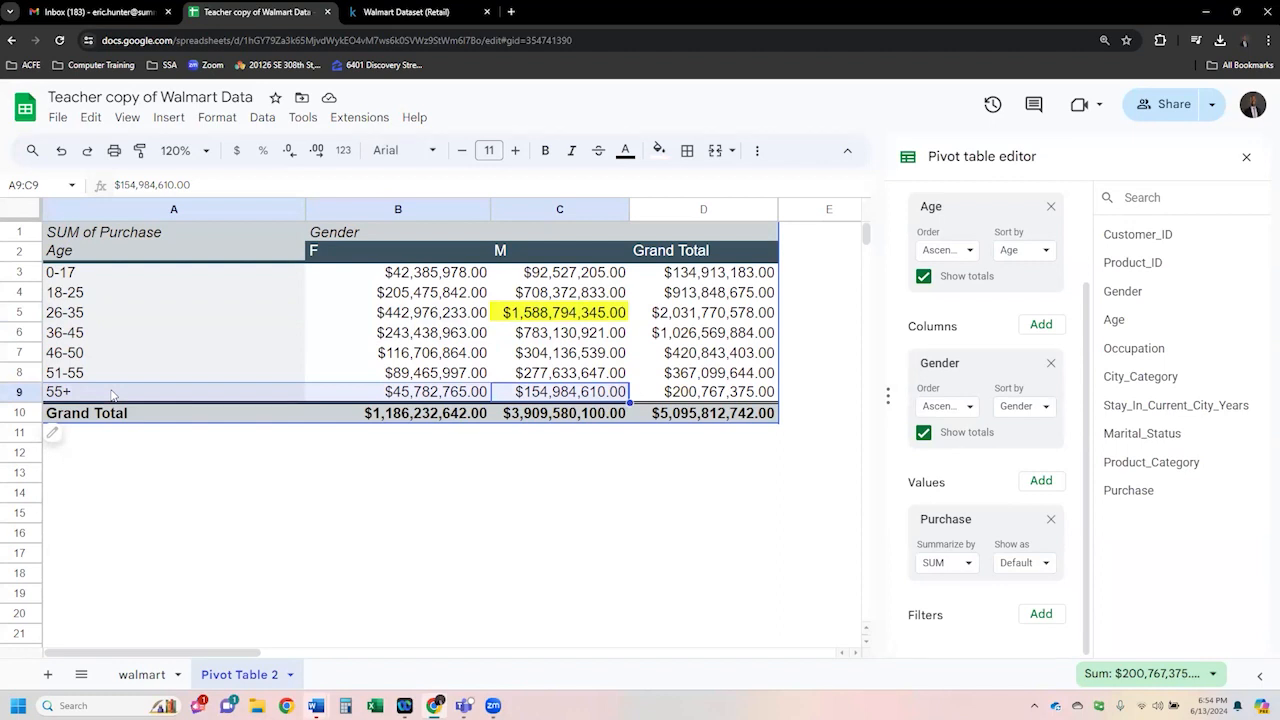
left_click(538, 390)
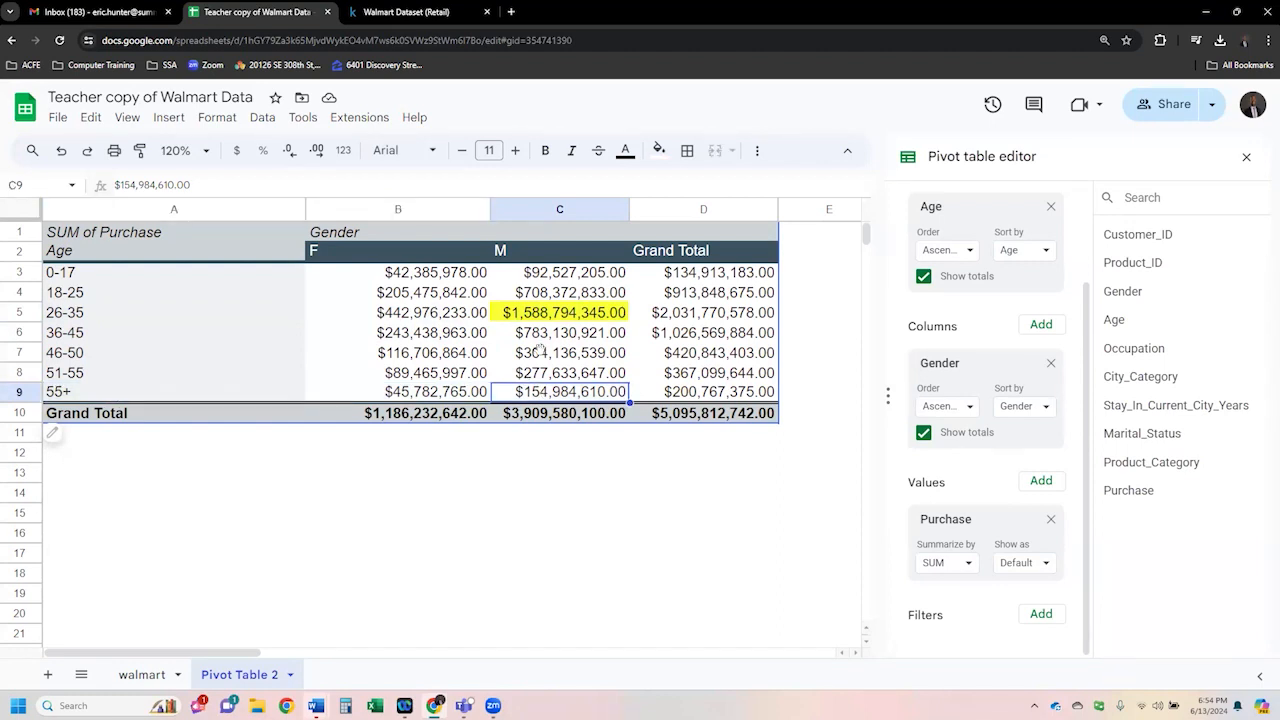
left_click_drag(540, 395, 212, 397)
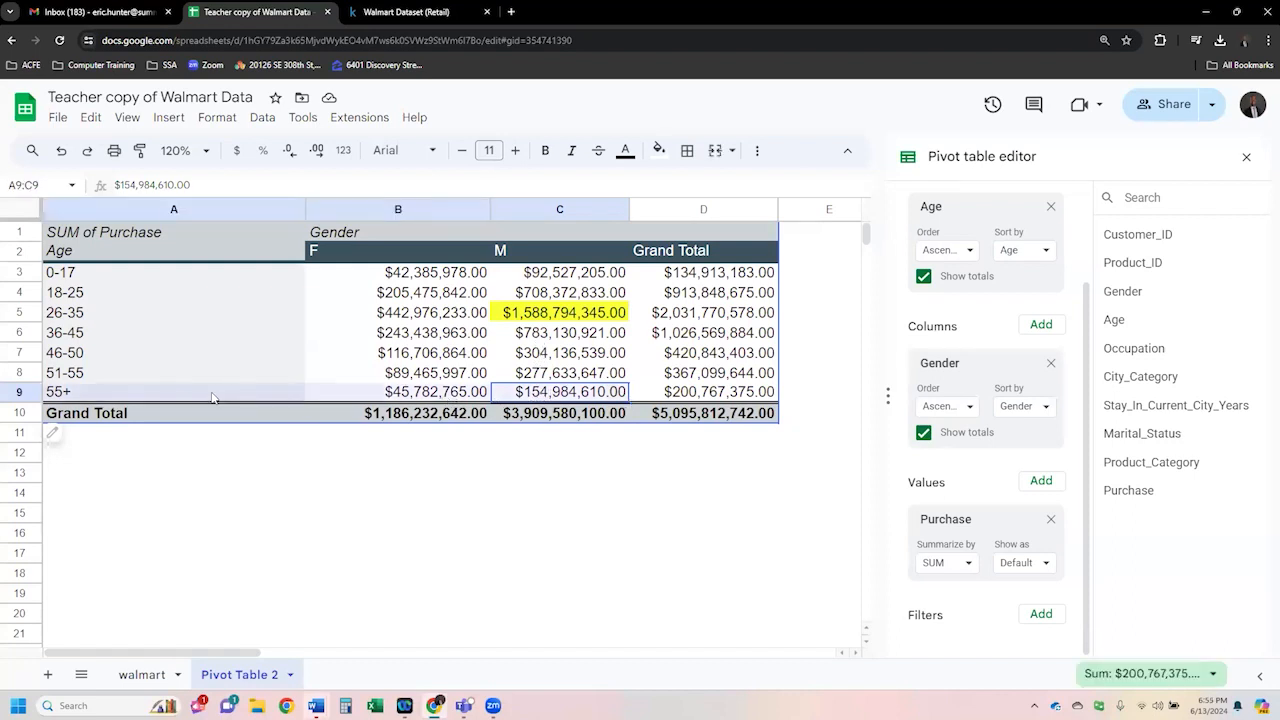
left_click_drag(549, 276, 296, 280)
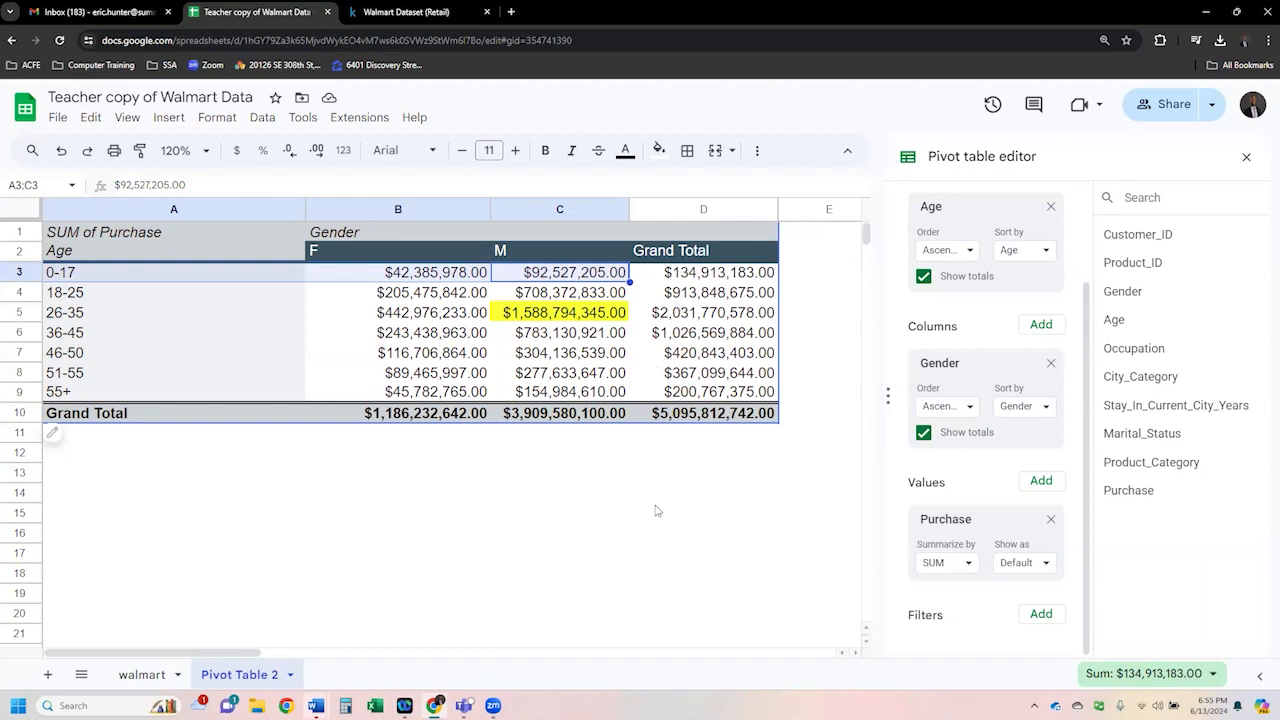
left_click(565, 336)
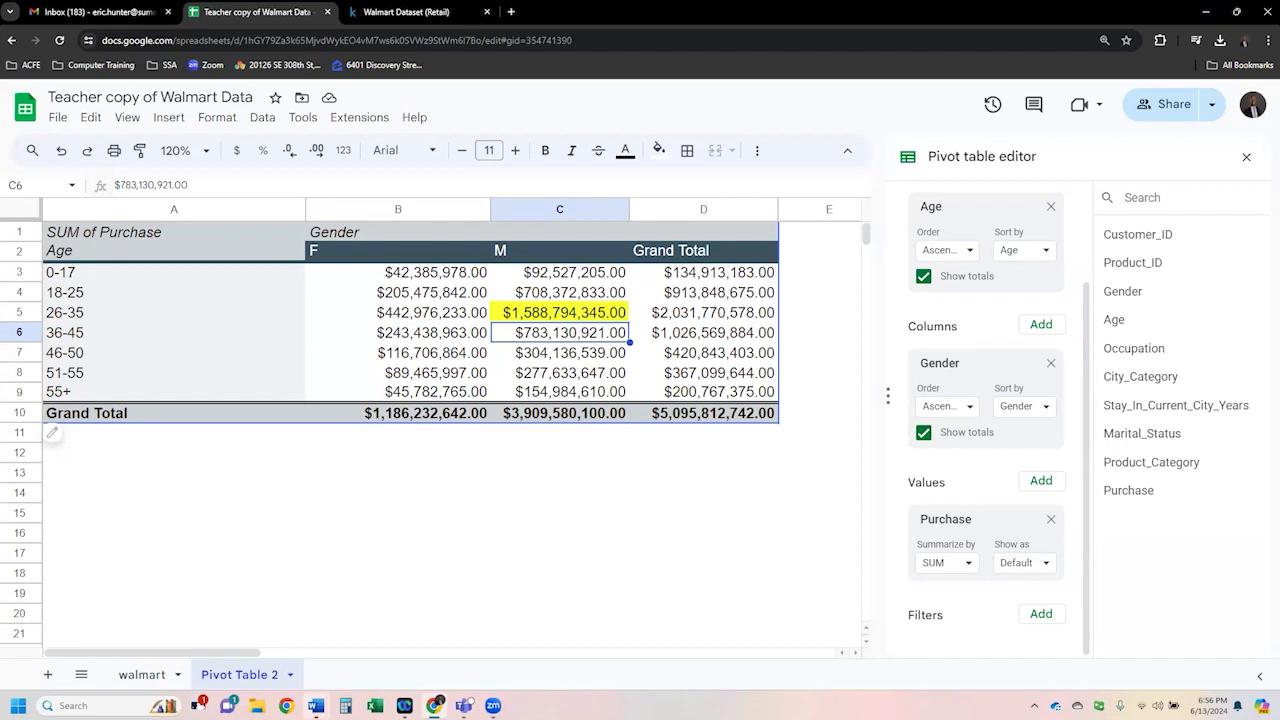
- On the walmart sheet, filter the Customer_ID column to show only a single customer's rows
left_click(138, 678)
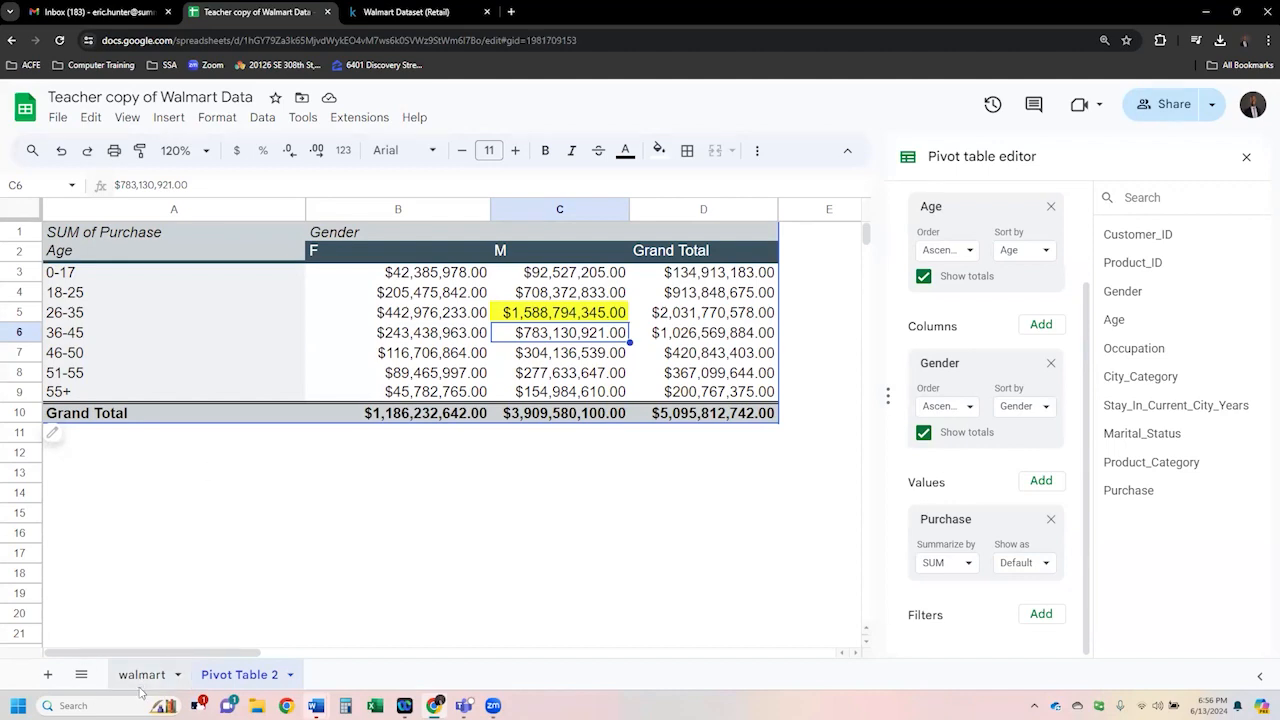
left_click(978, 150)
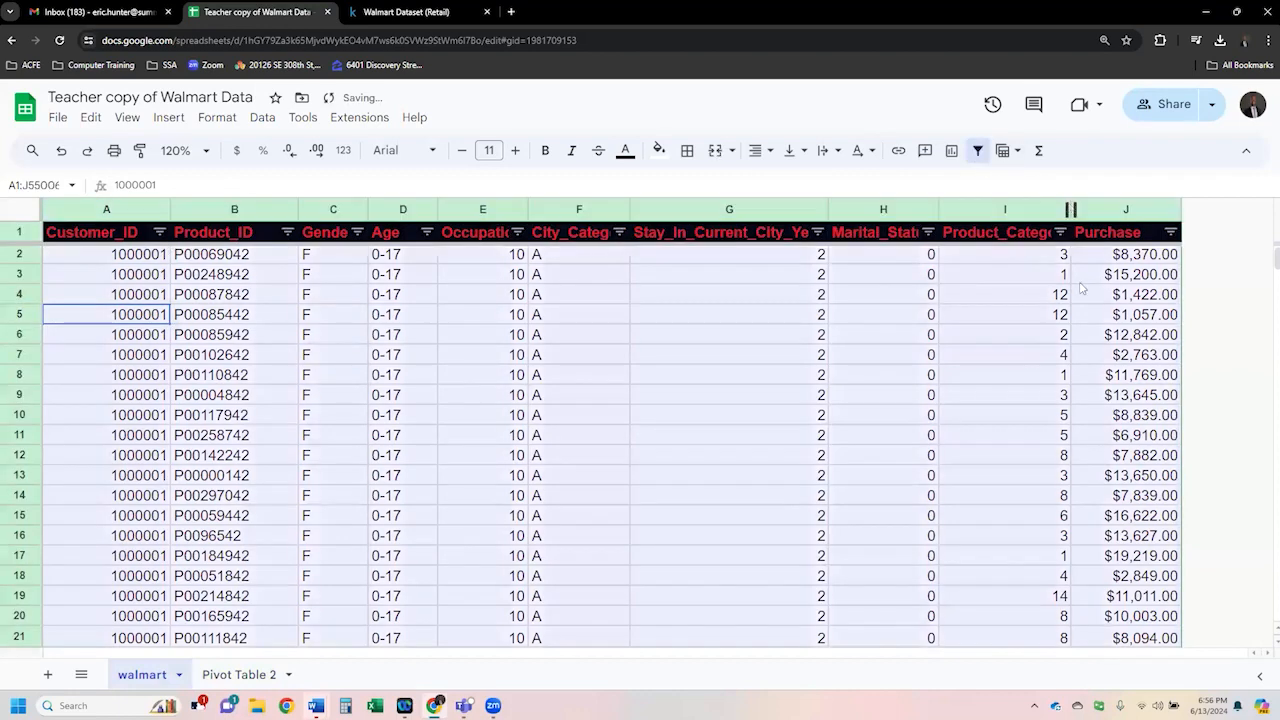
left_click(150, 396)
left_click(160, 233)
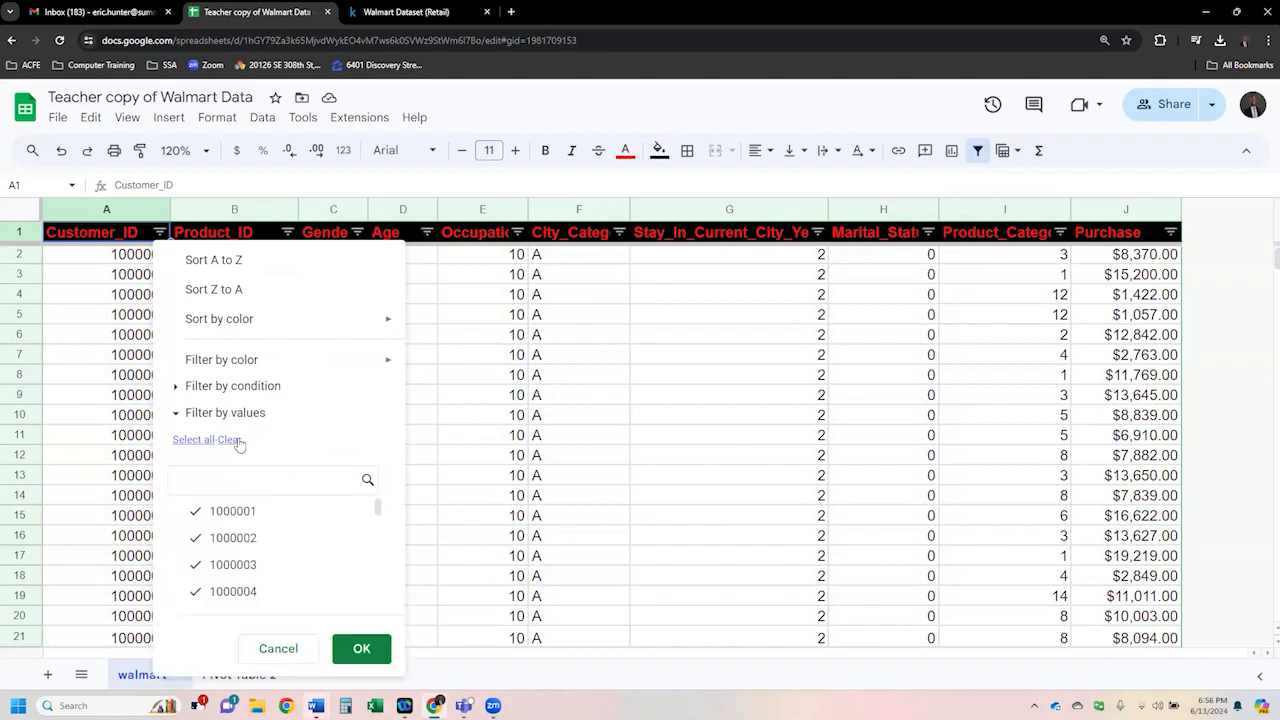
left_click(230, 440)
left_click(233, 513)
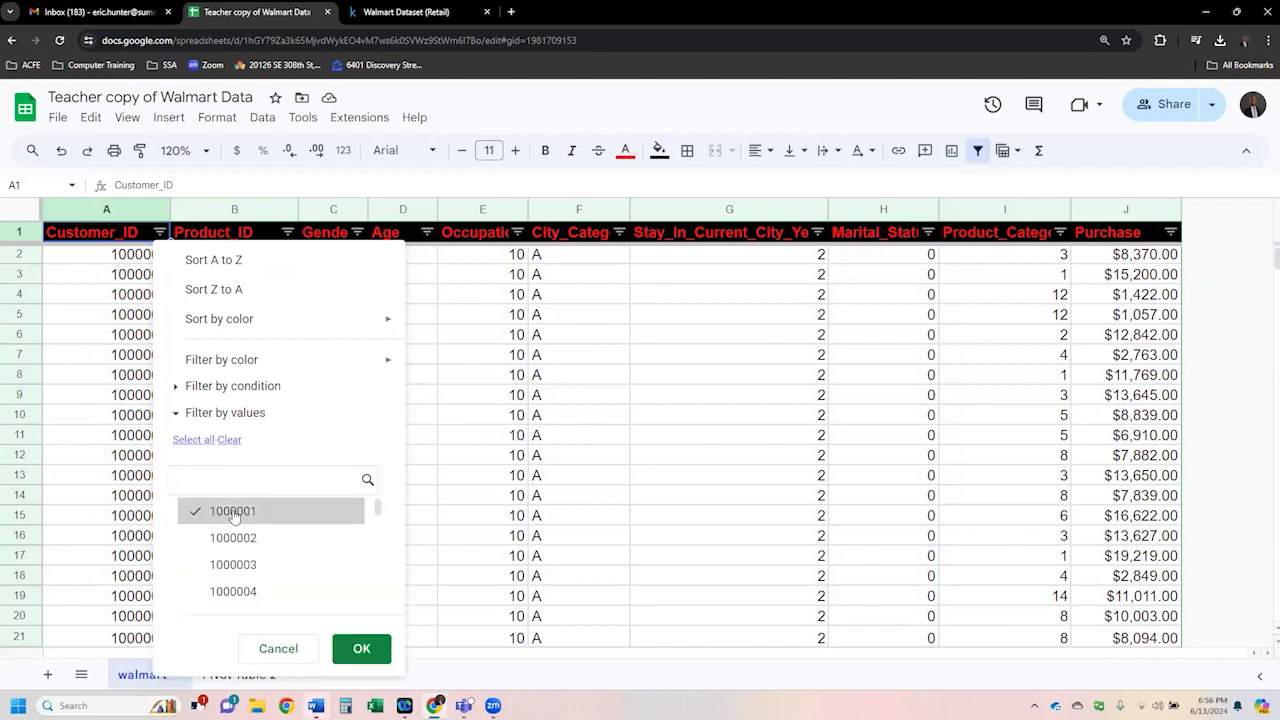
left_click(236, 564)
left_click(235, 511)
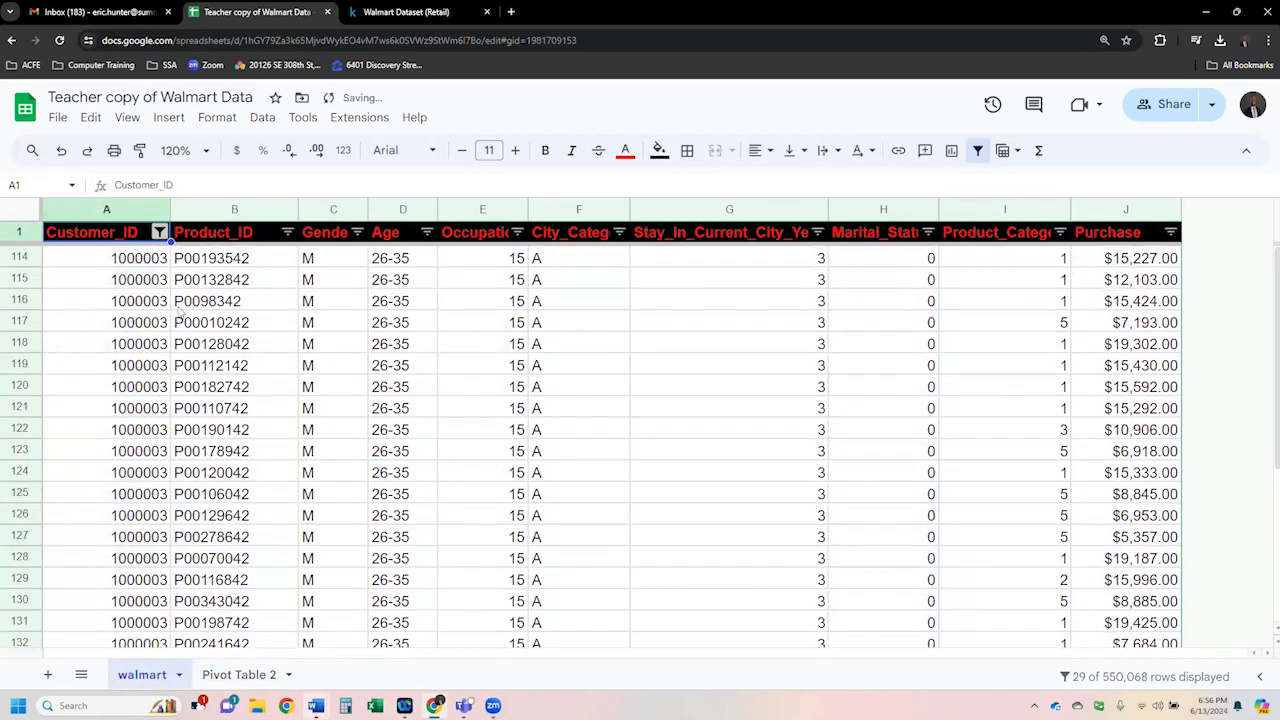
- Examine the filtered customer's rows and select all data to check the purchase sum
scroll(178, 313, "down", 3)
key("ctrl+minus")
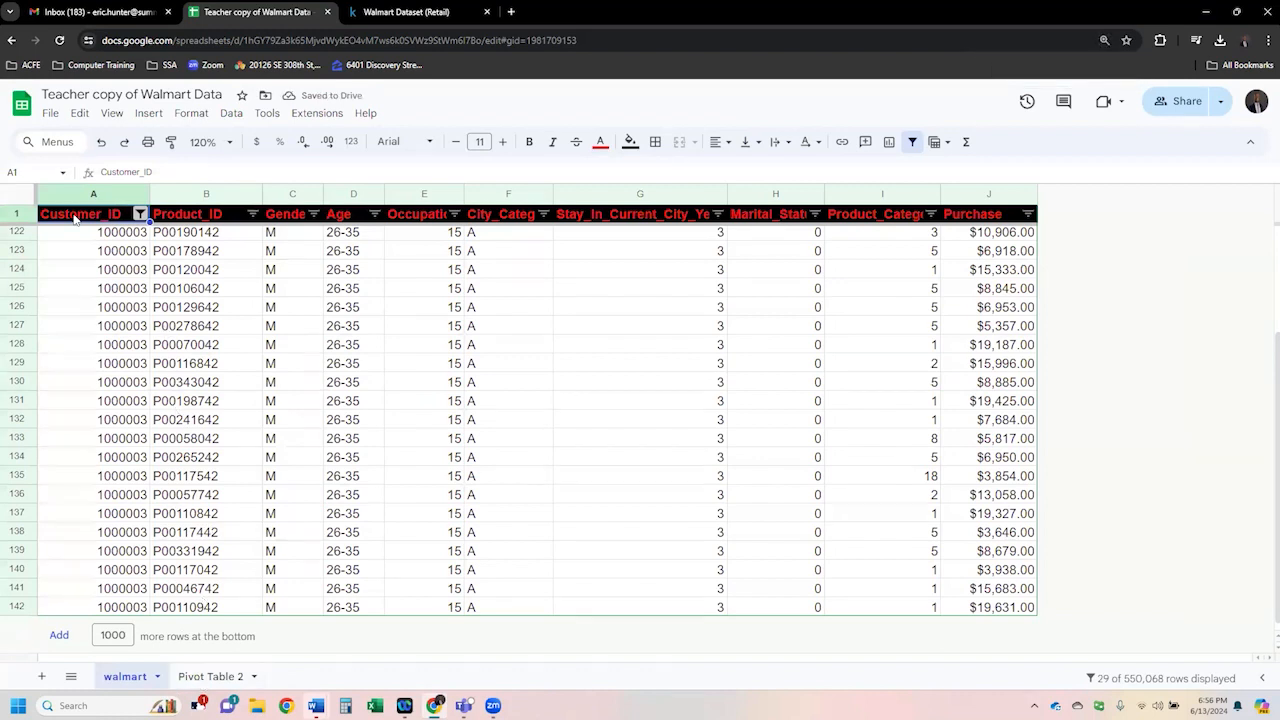
left_click(22, 202)
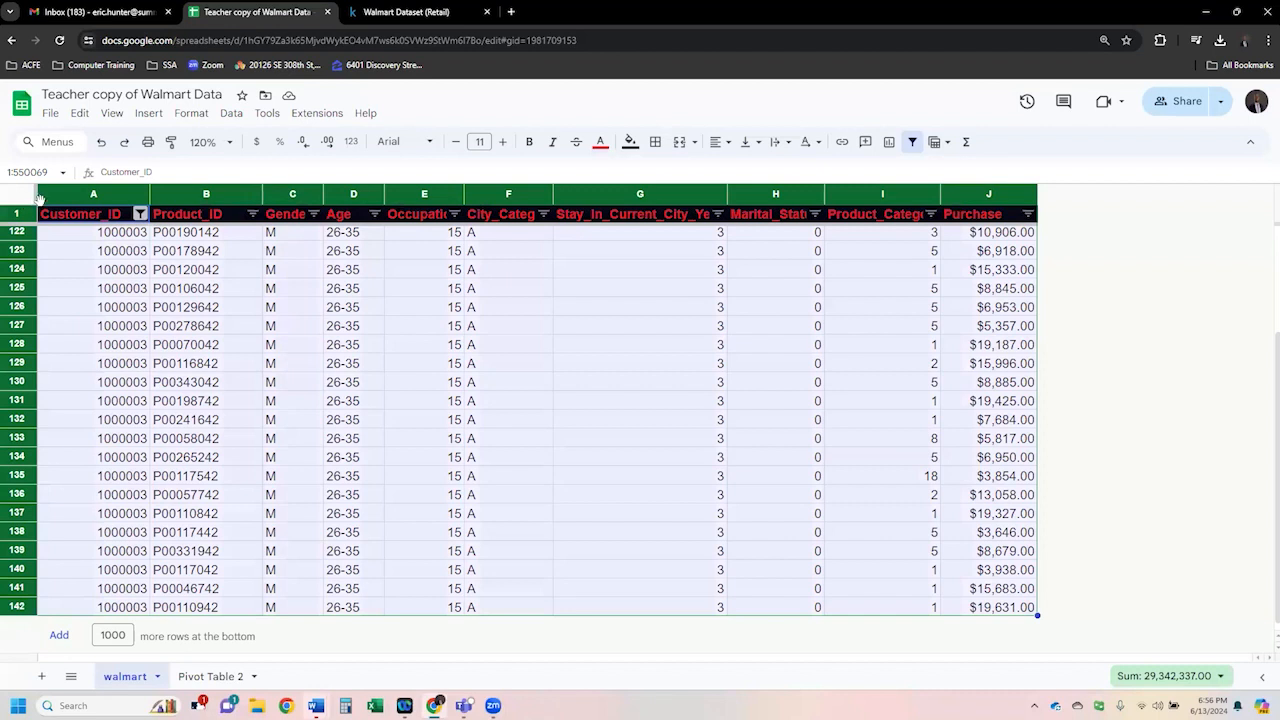
- Return to Pivot Table 2 and review the age groups and the highlighted purchase total
left_click(195, 678)
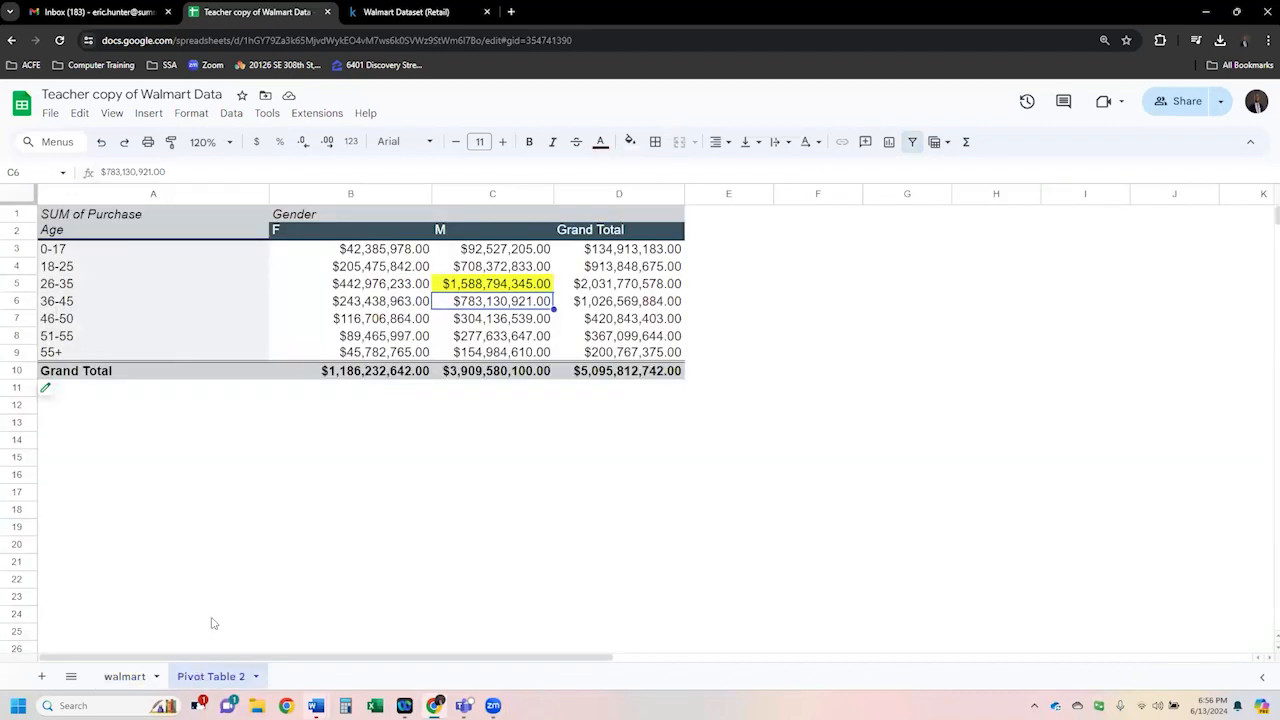
left_click(150, 114)
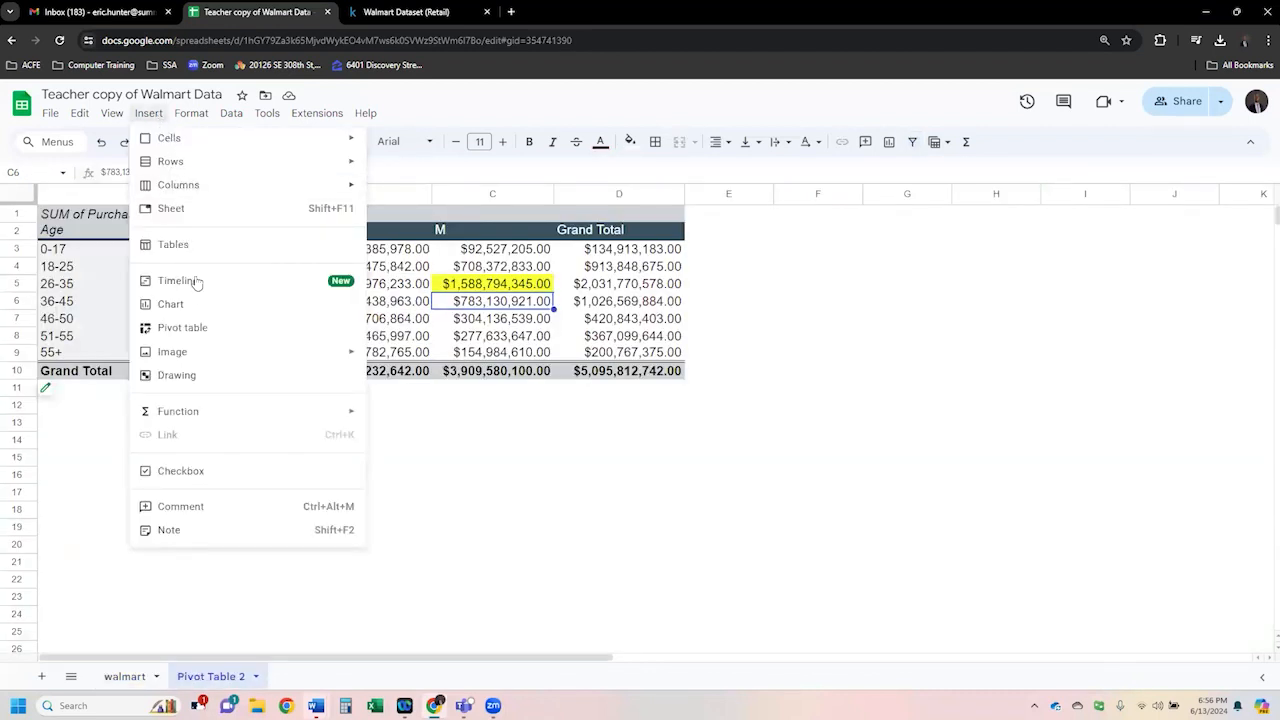
left_click(610, 460)
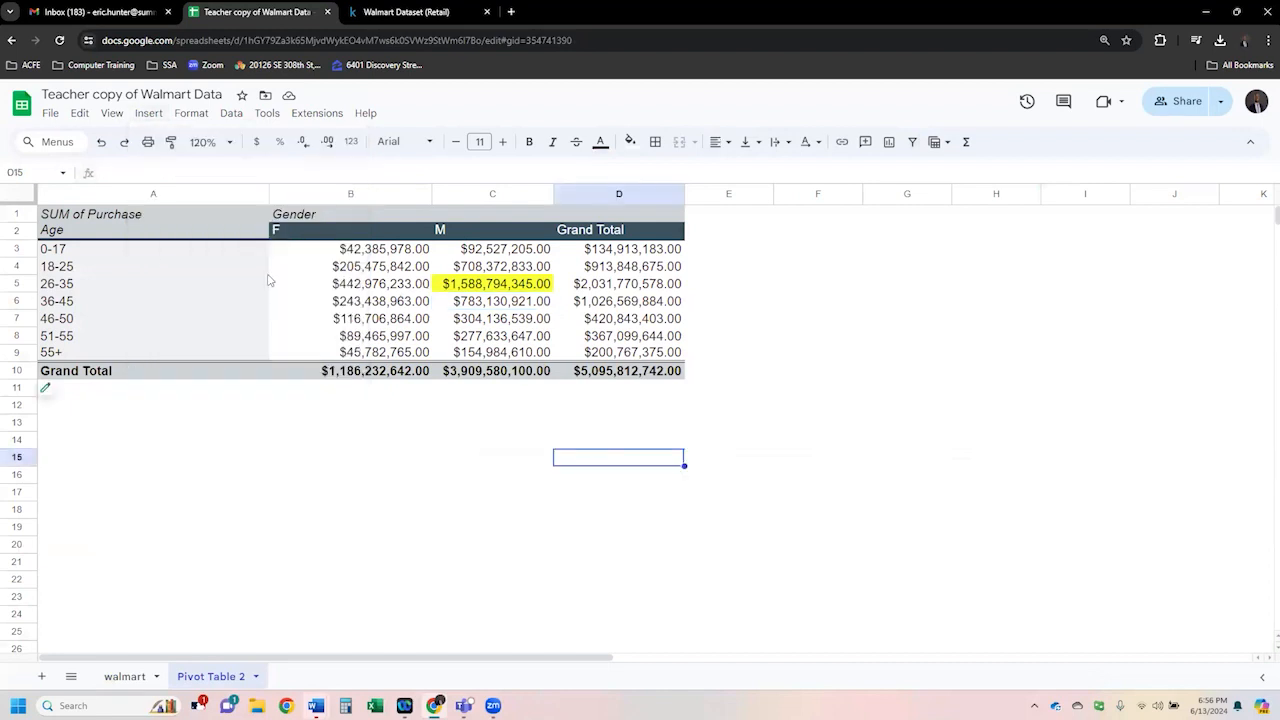
left_click(175, 303)
left_click(50, 392)
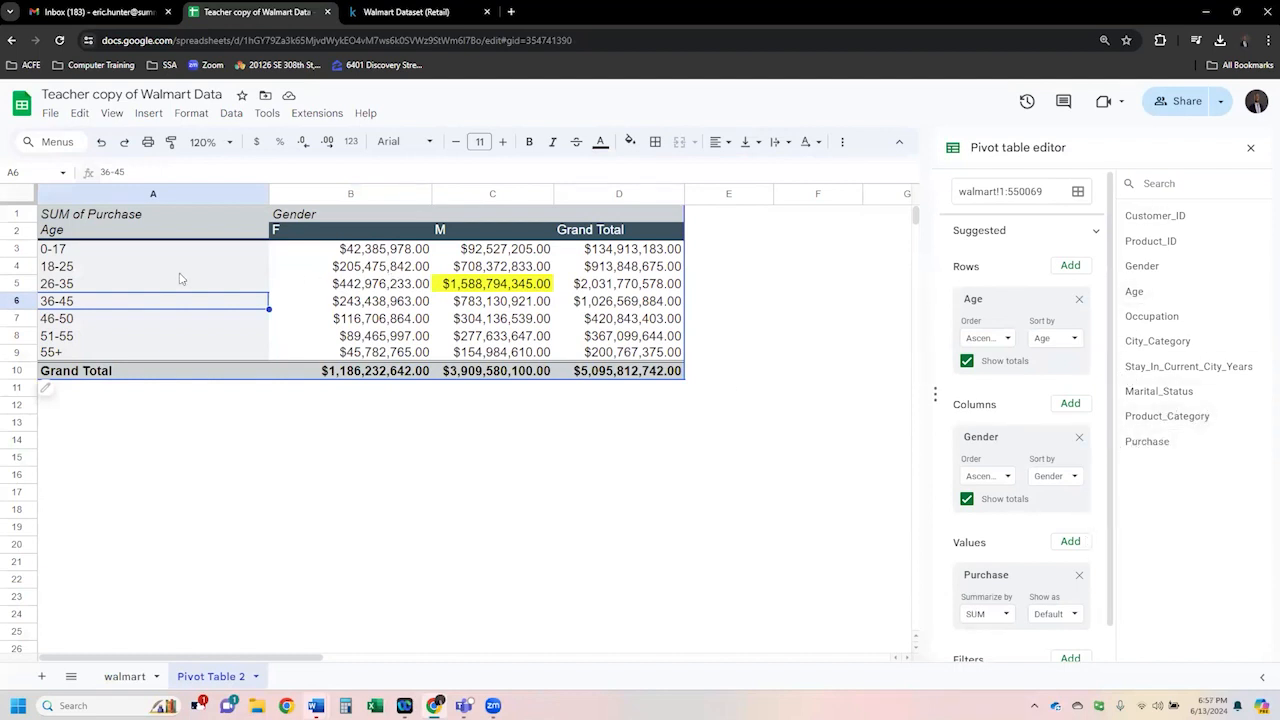
left_click(466, 230)
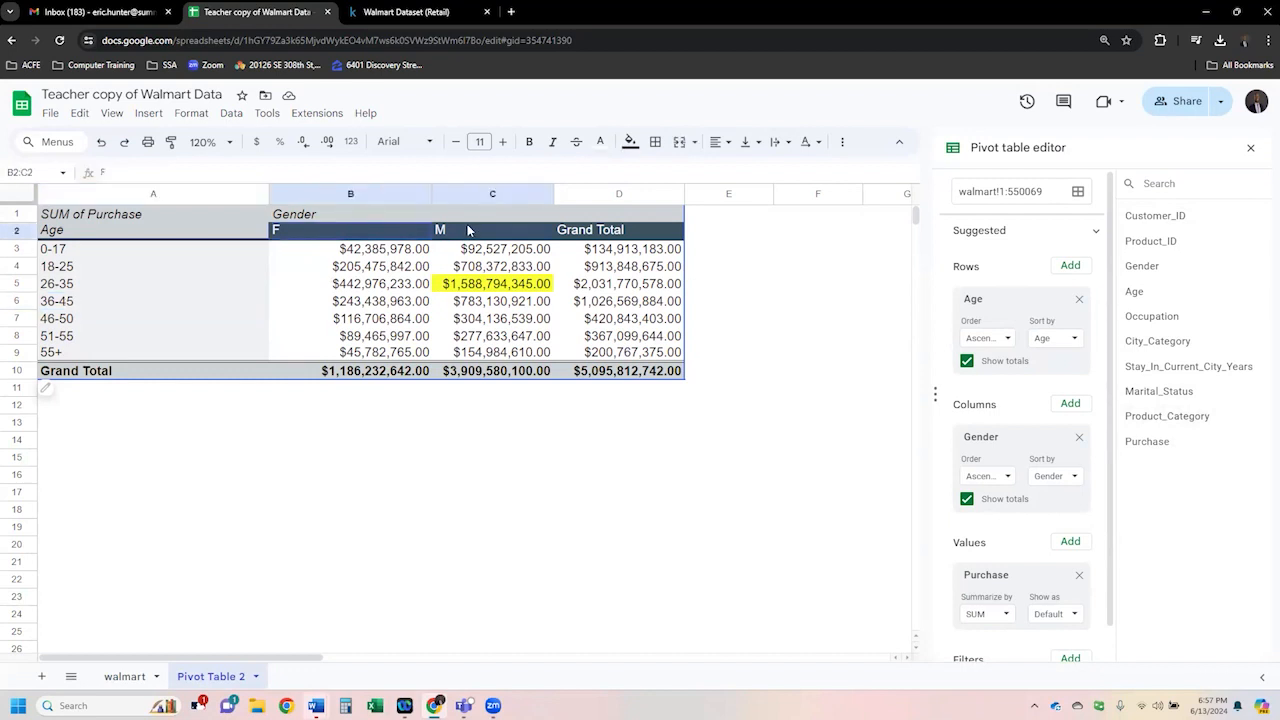
left_click_drag(155, 250, 155, 344)
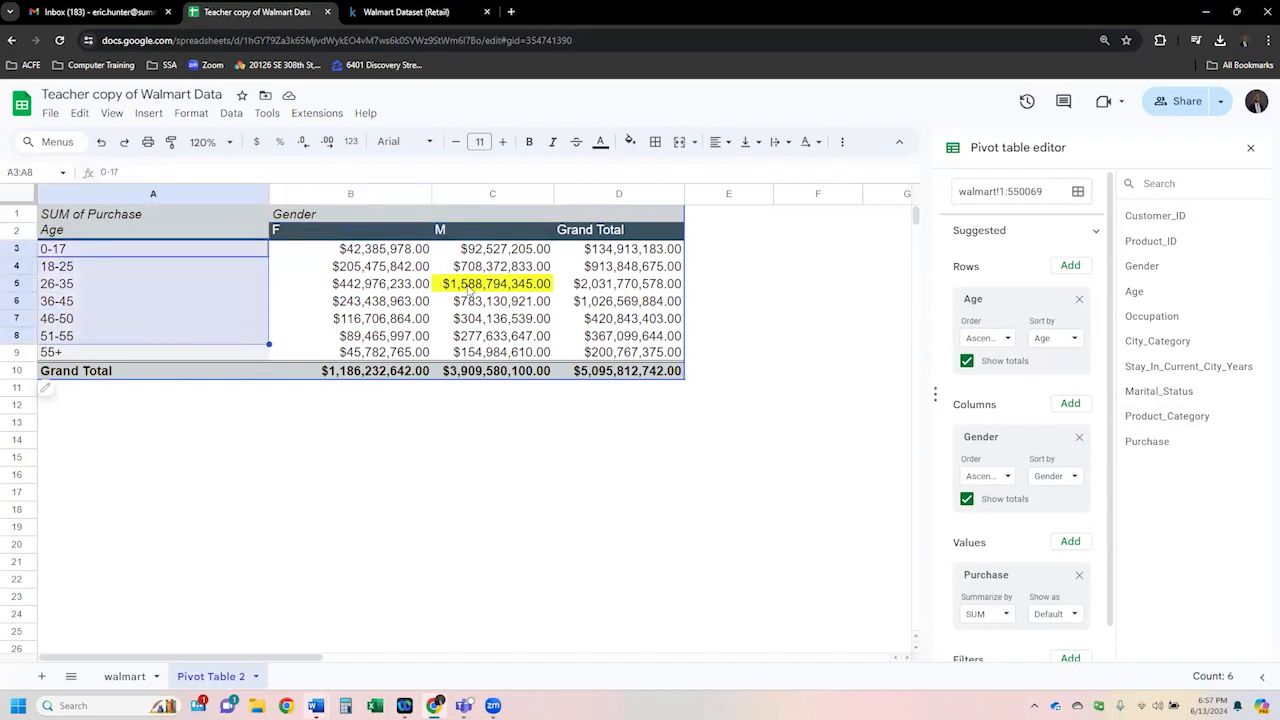
left_click(483, 288)
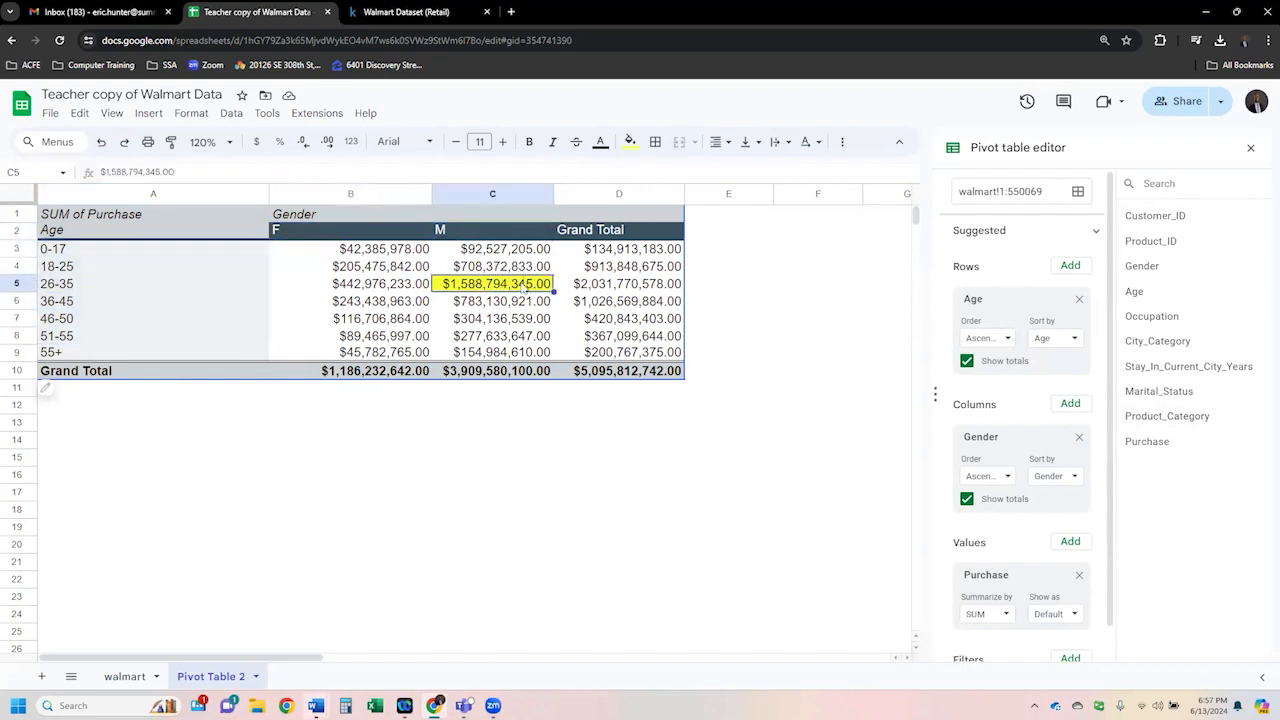